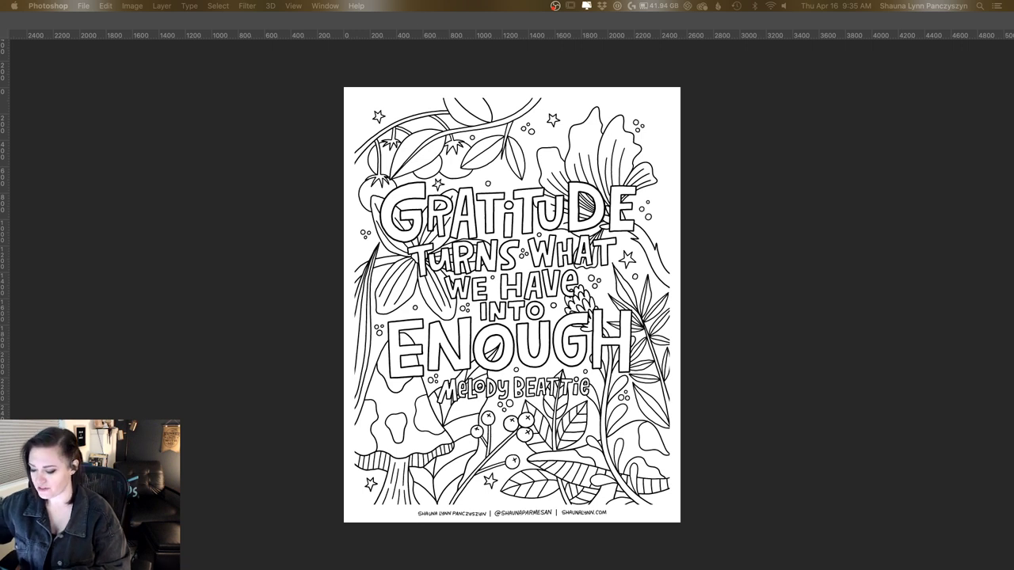
Hide the Coloring Outline group and show the AdobeColoring page layer above it
key("Tab")
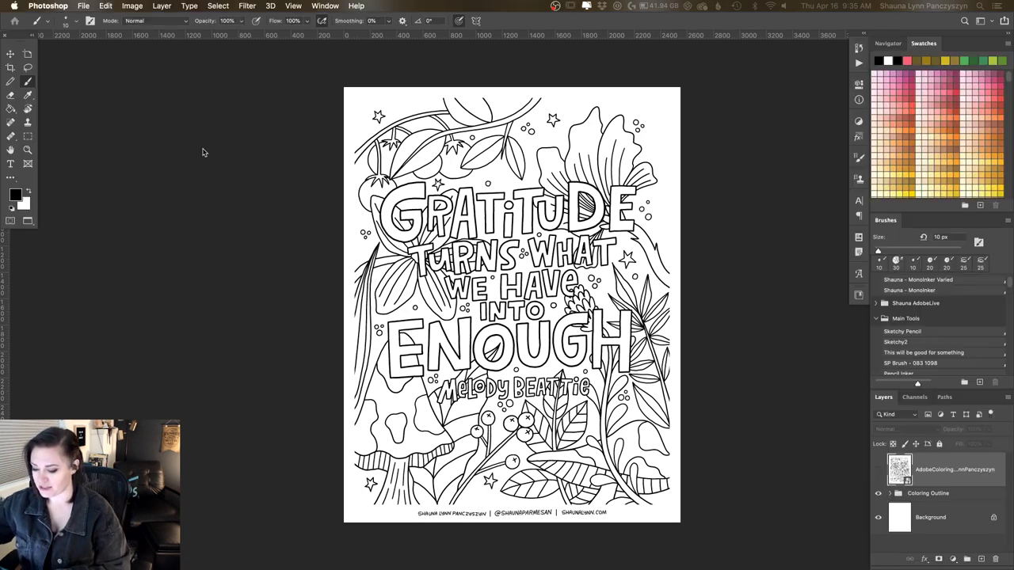
left_click(939, 496)
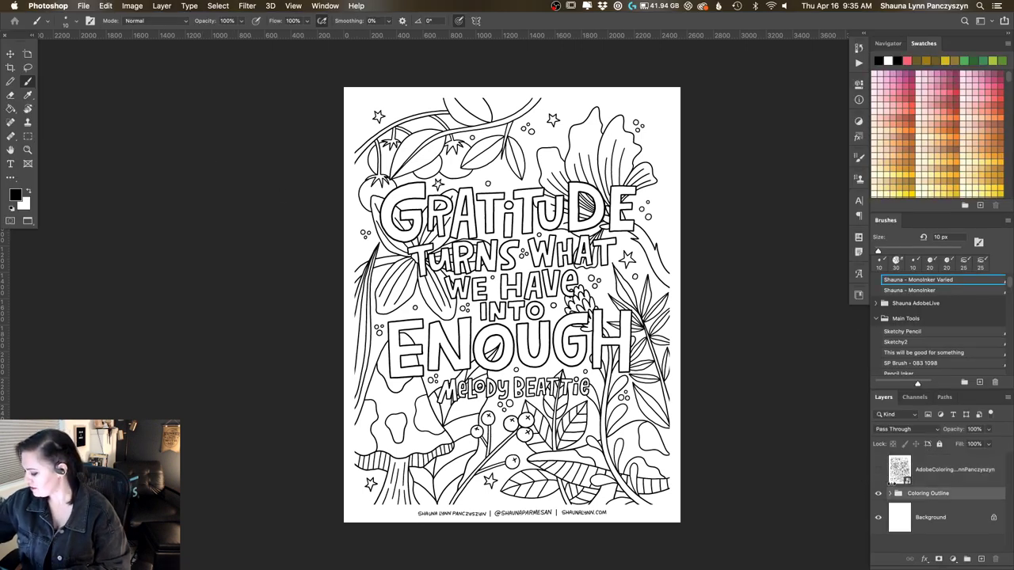
left_click(944, 481)
left_click(878, 493)
left_click(878, 469)
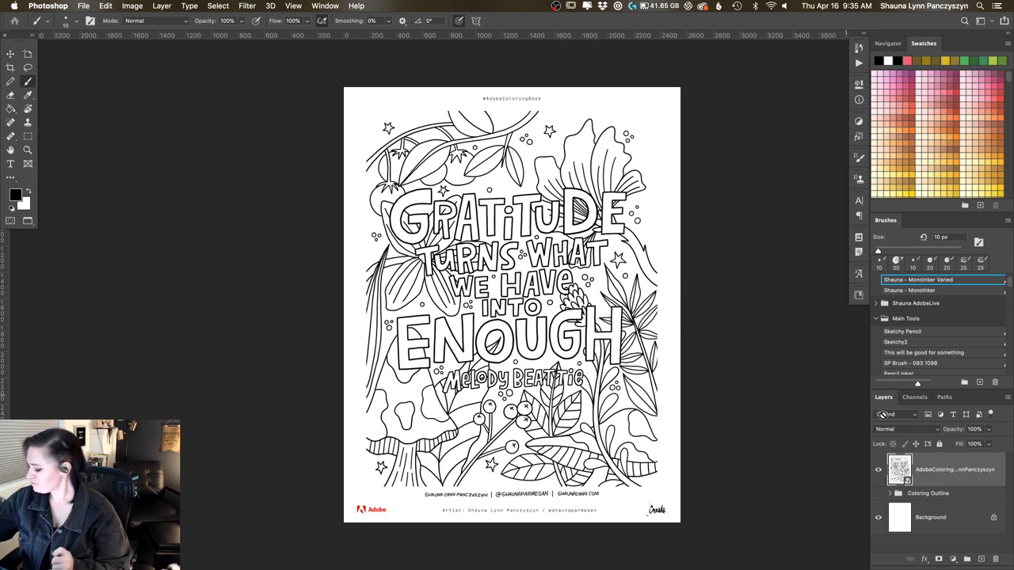
left_click(911, 429)
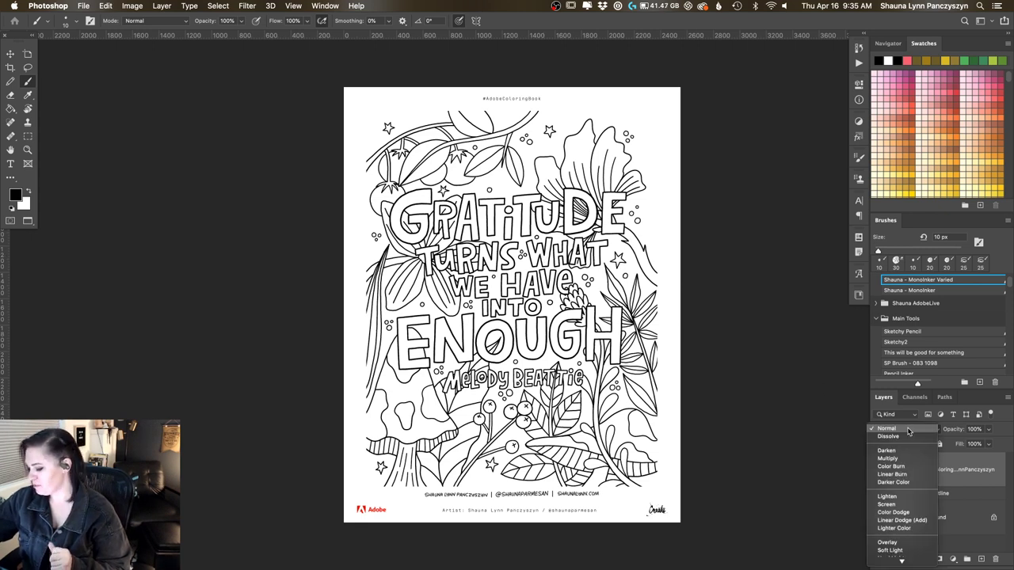
left_click(145, 258)
left_click(151, 217)
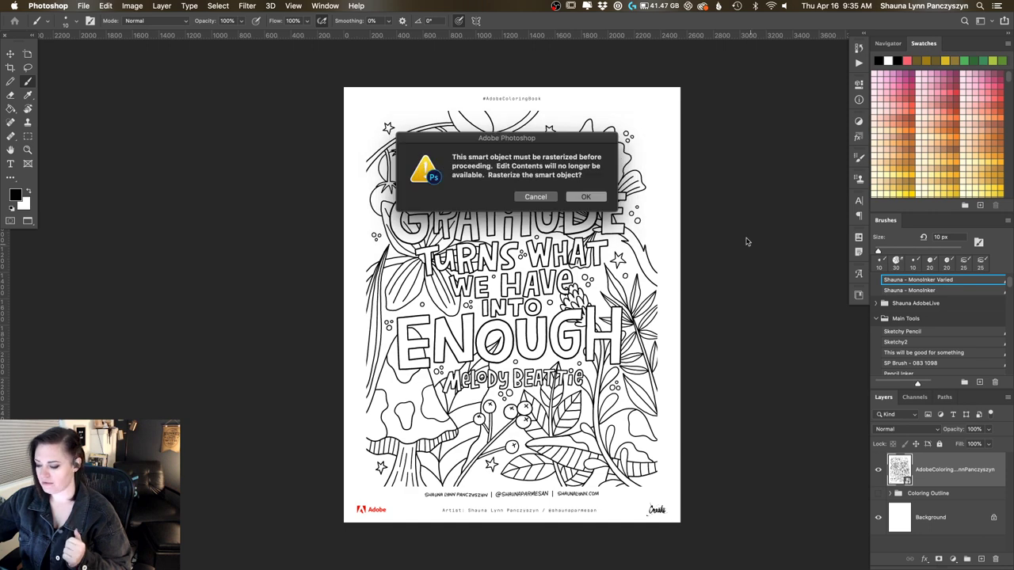
left_click(531, 197)
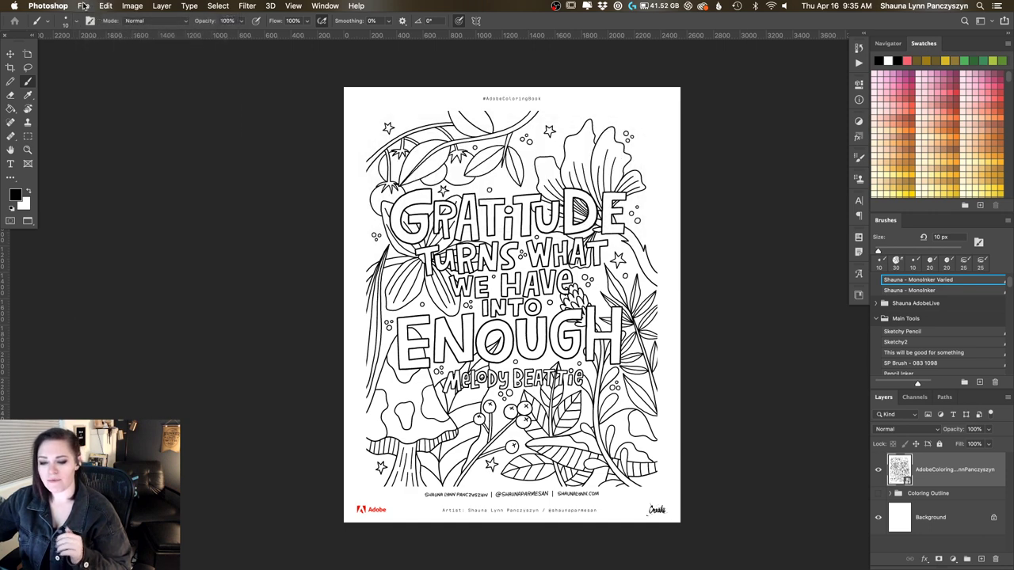
left_click(84, 6)
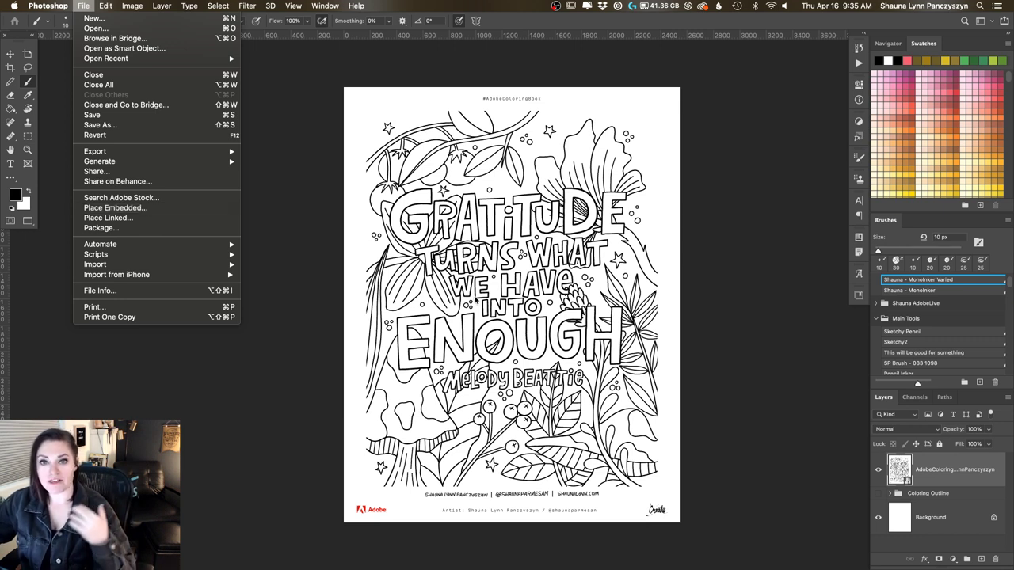
left_click(285, 243)
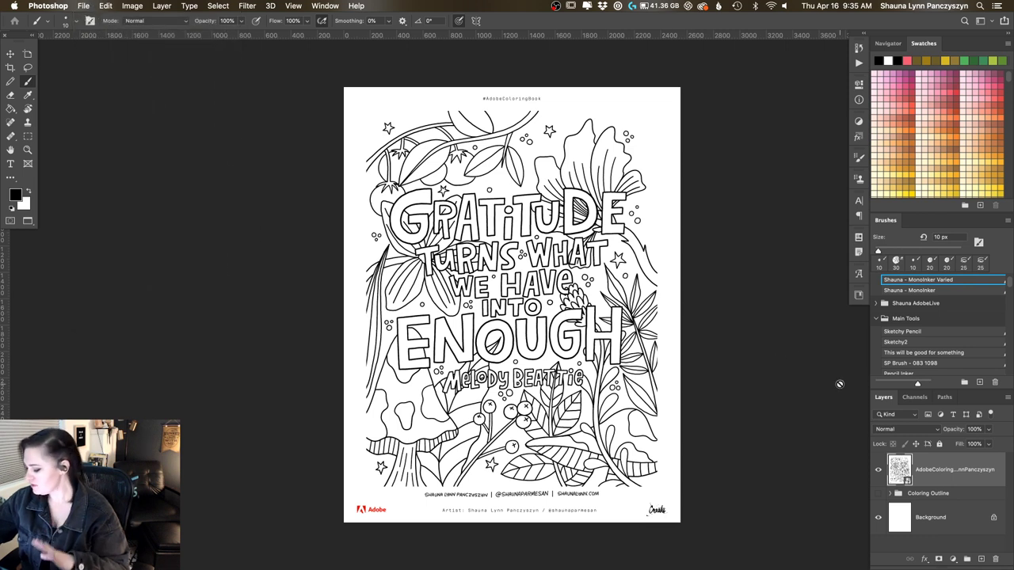
Set the AdobeColoring page layer's blend mode to Multiply and lock the layer completely
left_click(910, 431)
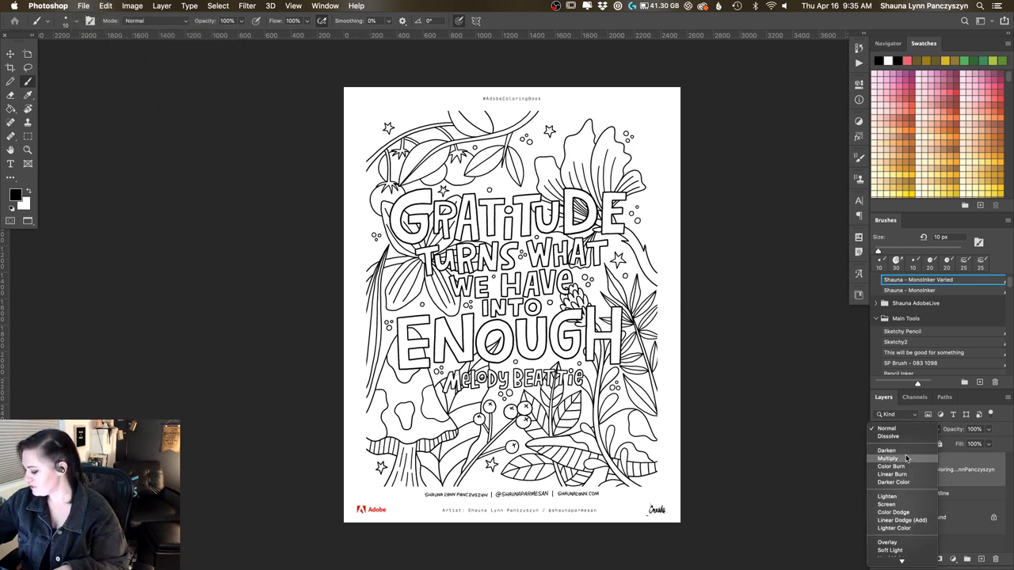
left_click(907, 459)
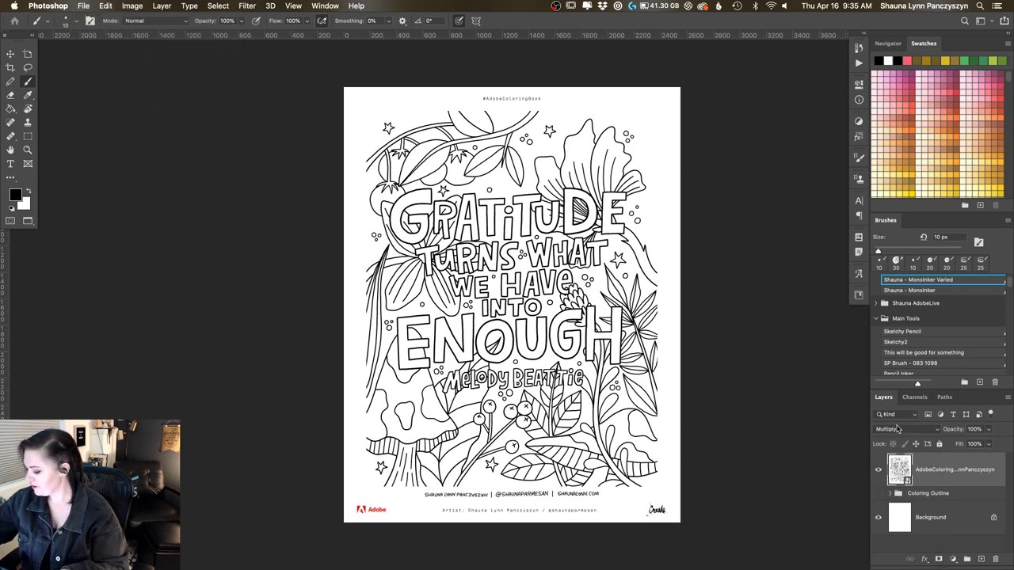
left_click(939, 446)
Create a layer group named Color directly above the Coloring Outline group
left_click(939, 494)
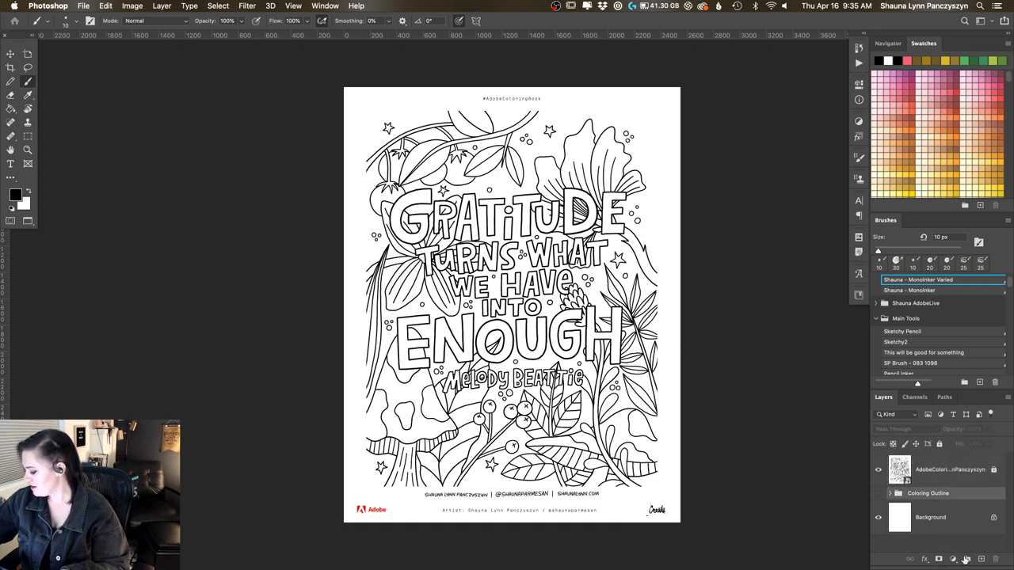
left_click(966, 560)
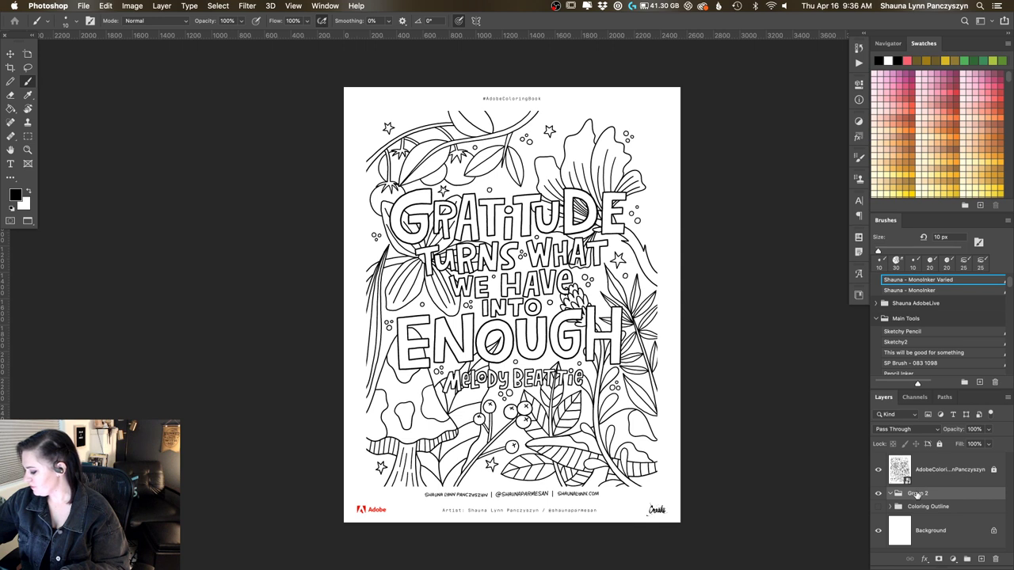
double_click(917, 494)
type("C")
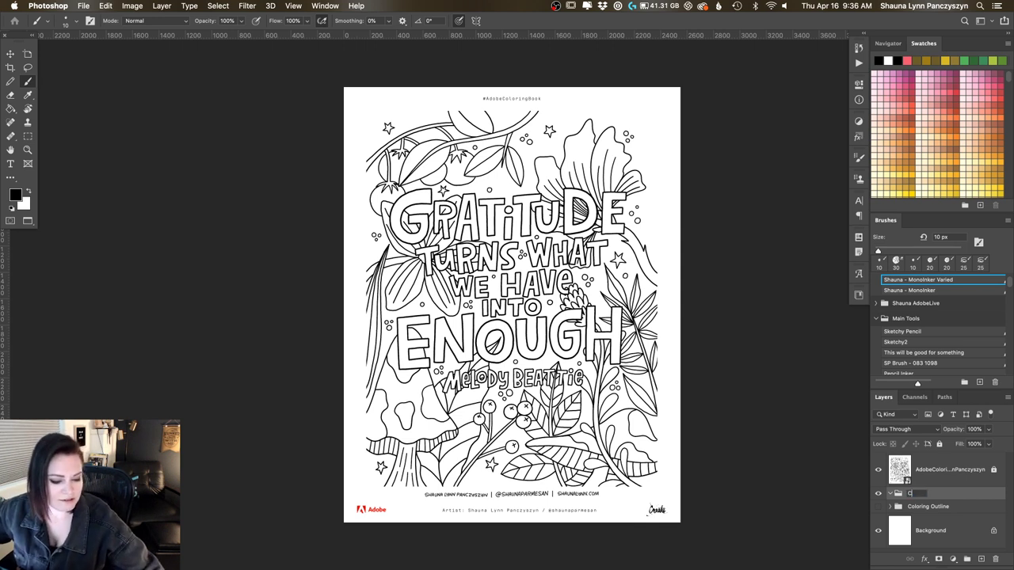
type("olor")
key("Return")
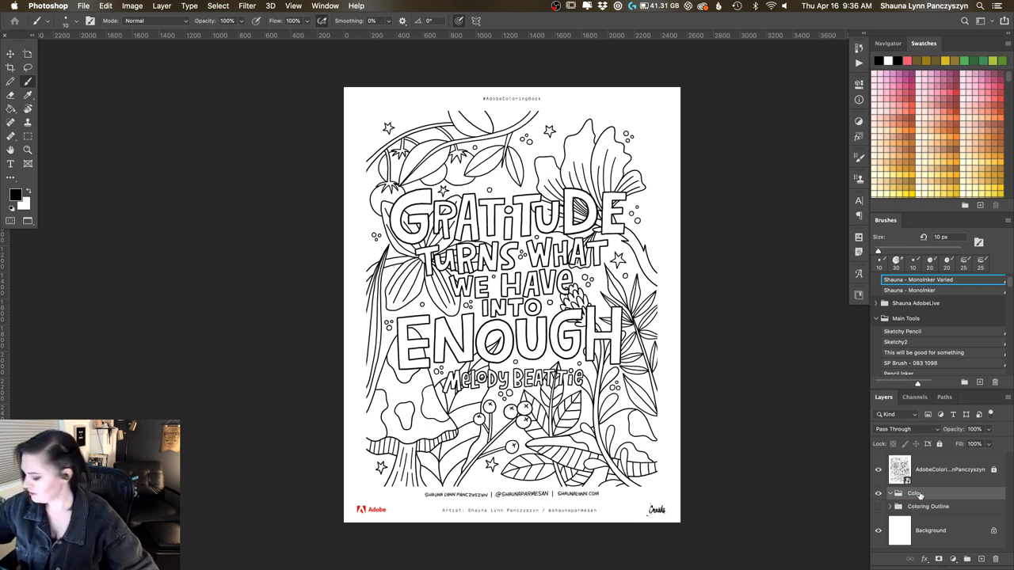
Add an empty layer inside the Color group and move the group above the AdobeColoring page layer
left_click(980, 560)
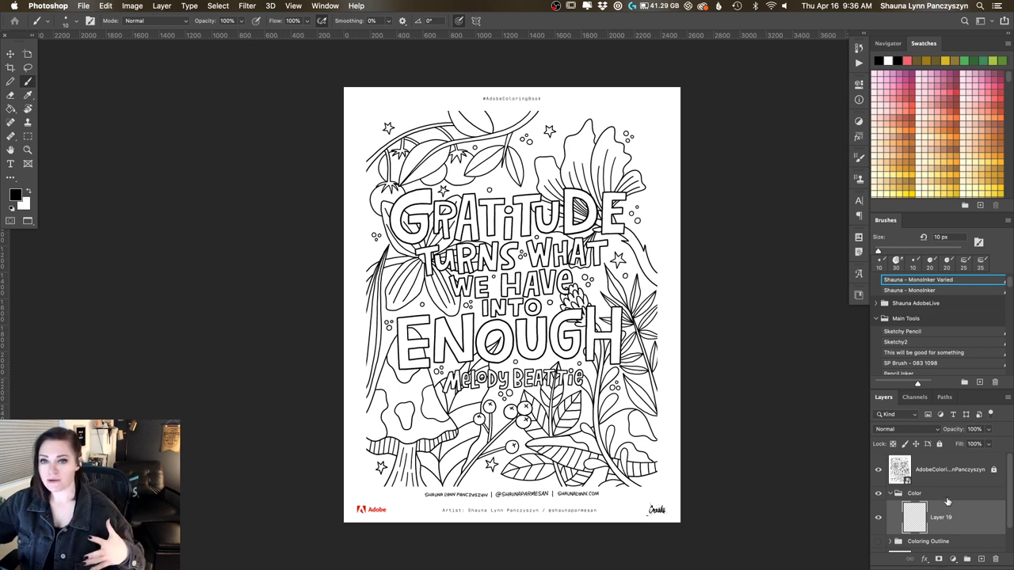
left_click_drag(944, 492, 946, 459)
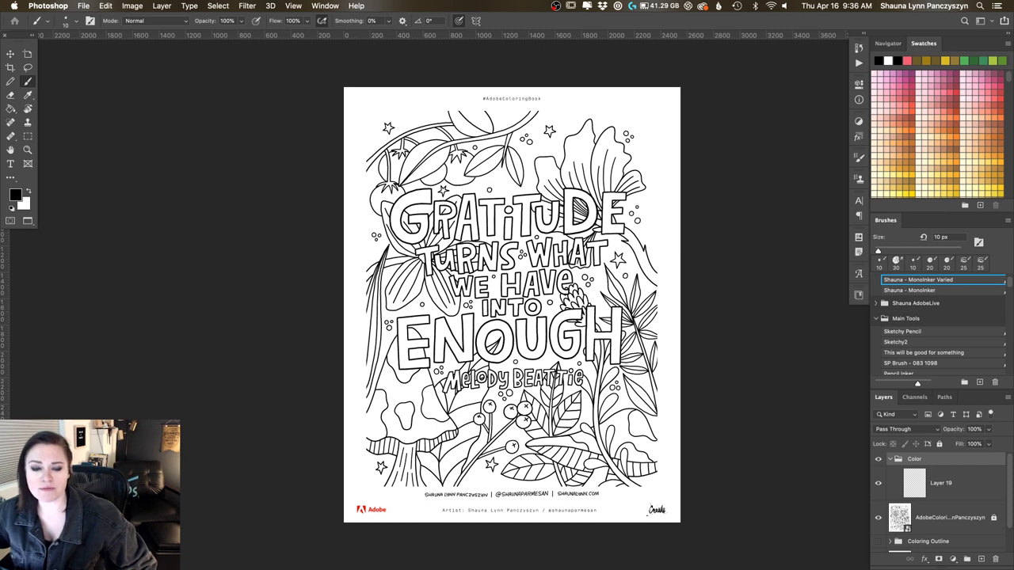
Switch to Adobe Color and save the analogous theme under the name Brights with Publish to Color enabled
key("Tab")
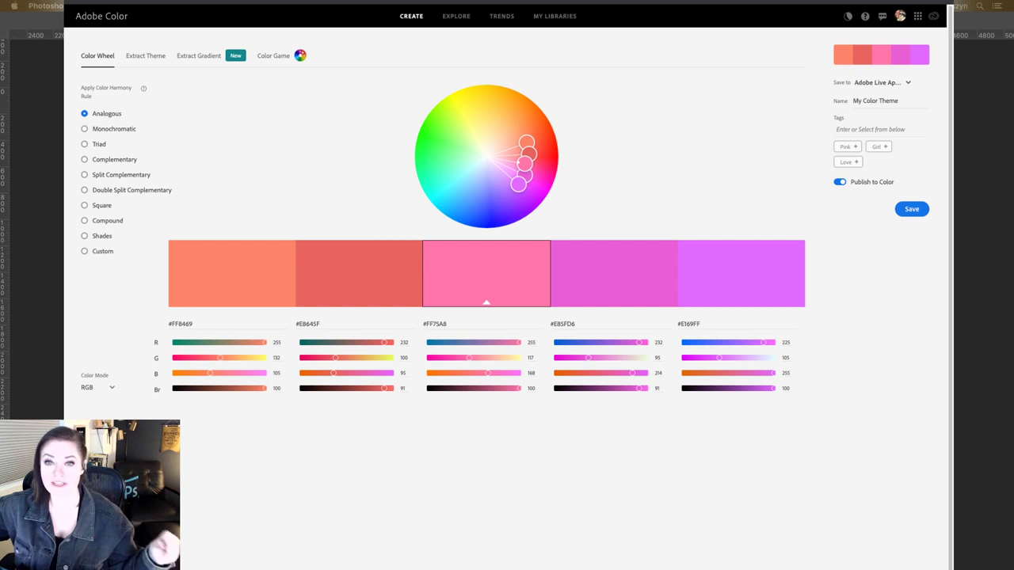
triple_click(885, 100)
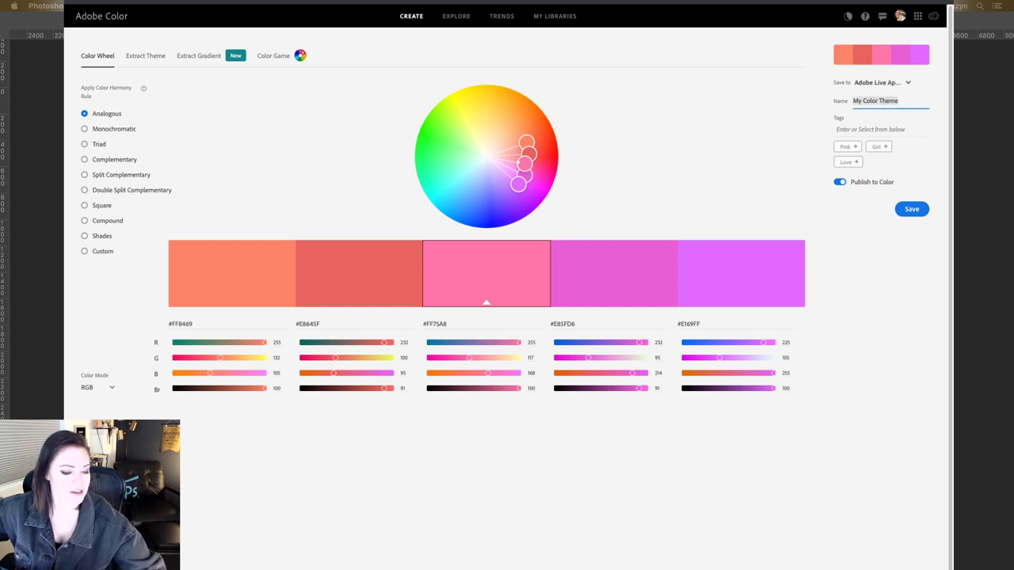
type("Brights")
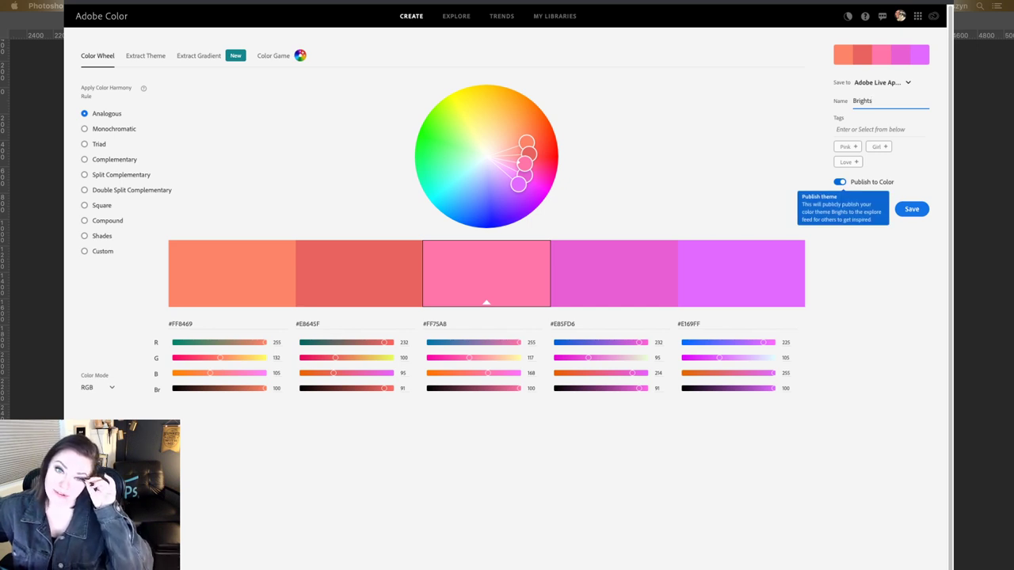
left_click(840, 181)
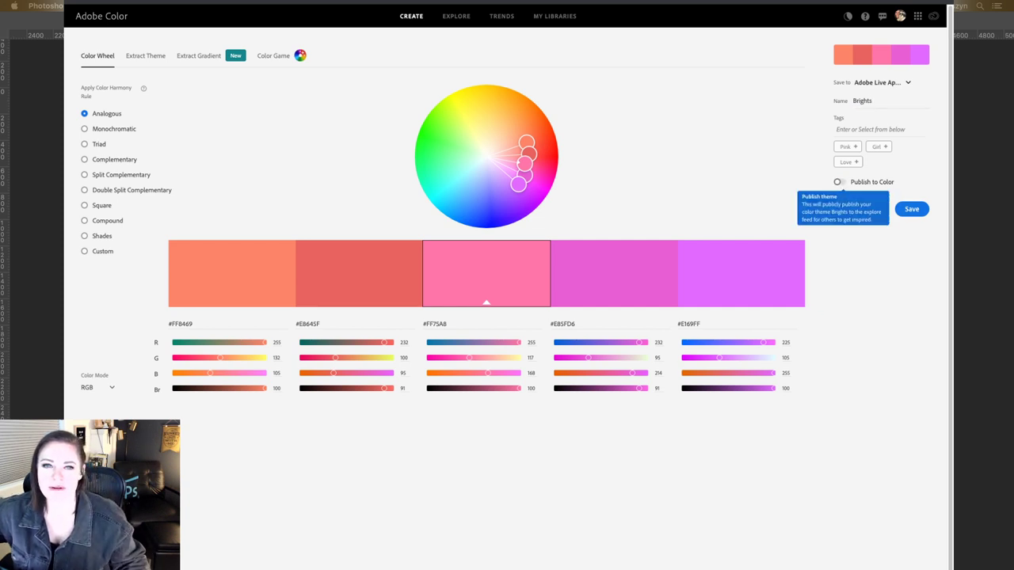
left_click(840, 182)
left_click(911, 209)
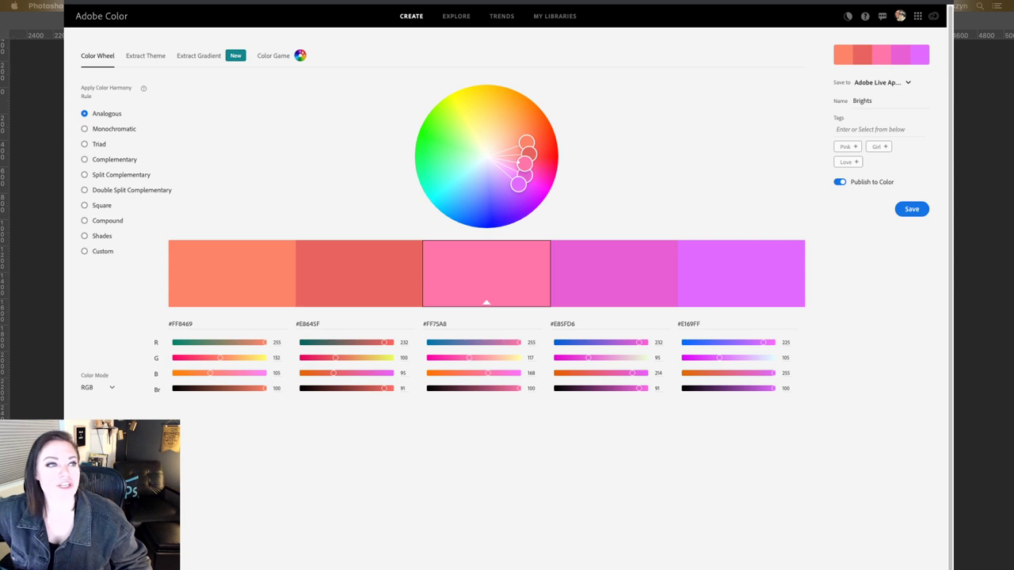
Step through the harmony rules from Monochromatic to Shades, saving the Brights theme under Monochromatic and again under Shades
left_click(84, 128)
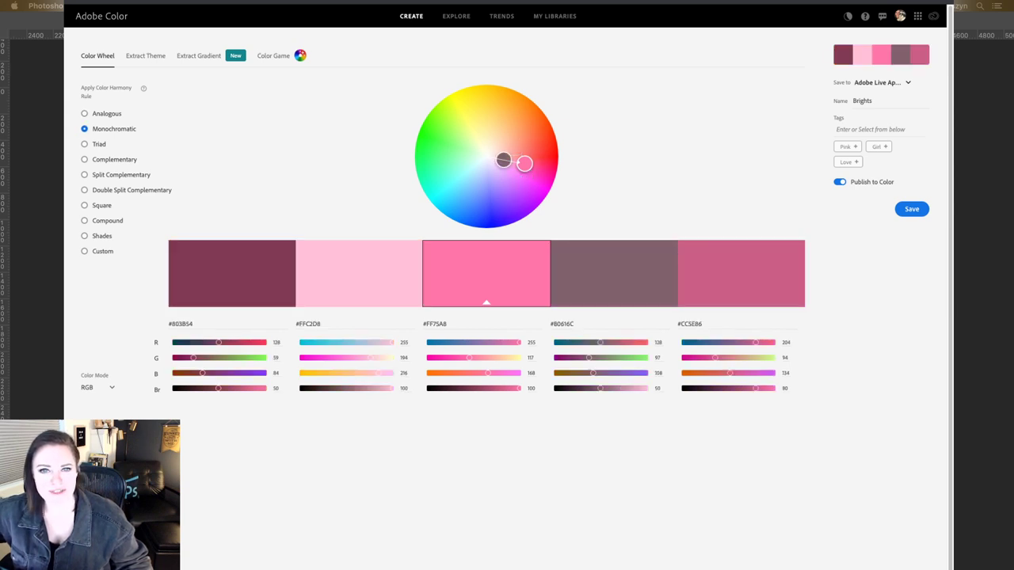
left_click(911, 208)
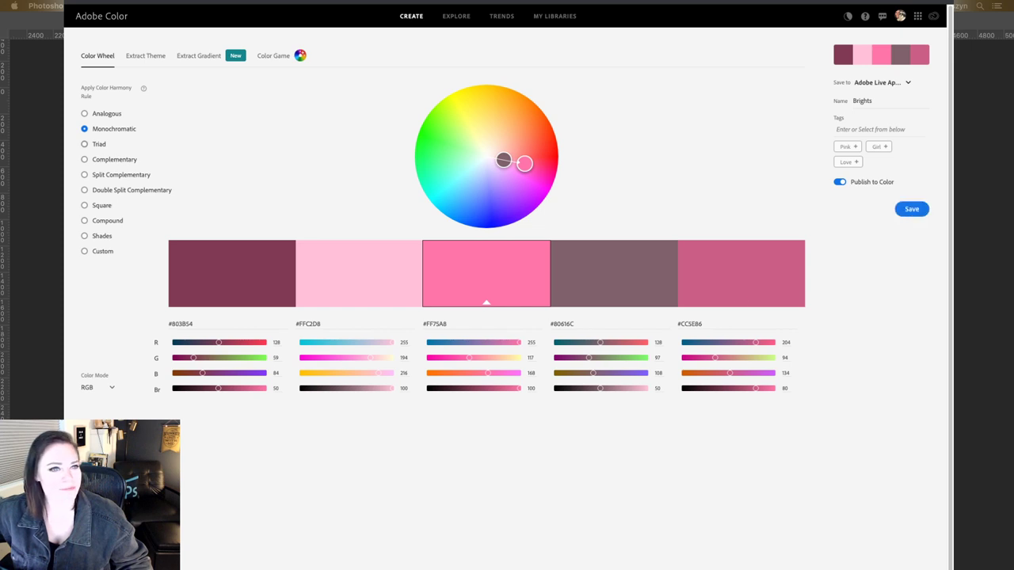
left_click(84, 145)
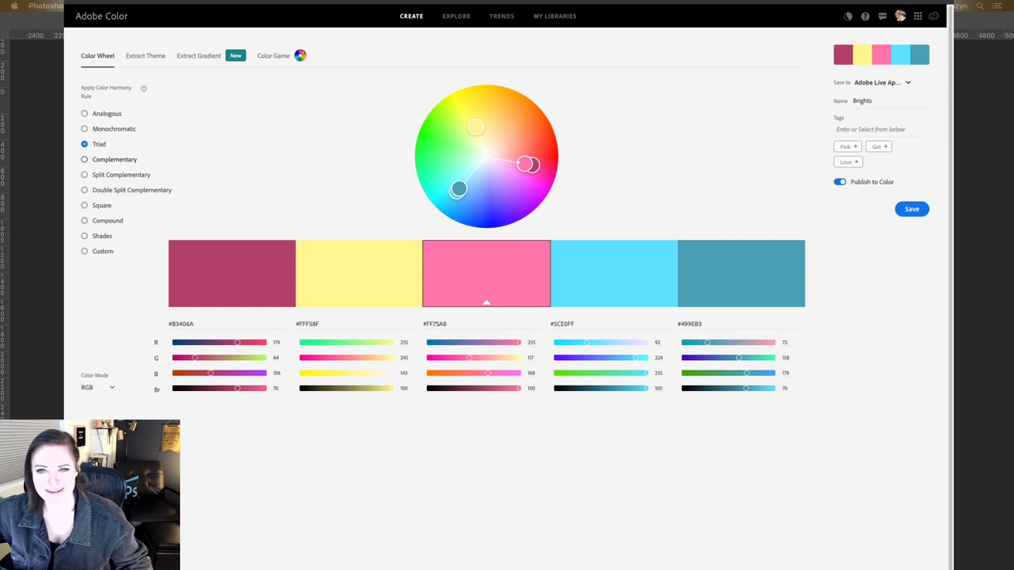
left_click(84, 159)
left_click(84, 174)
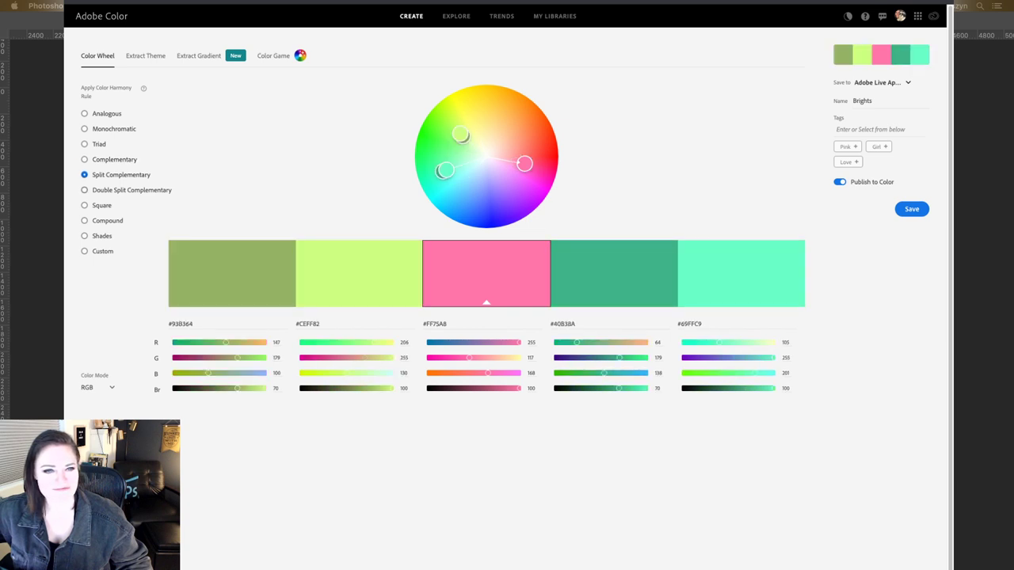
left_click(85, 191)
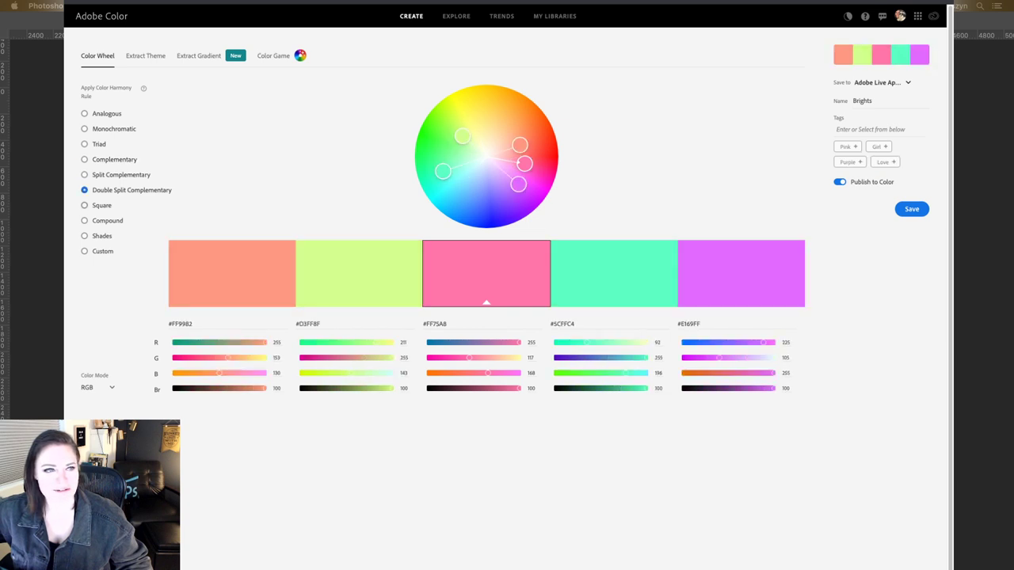
left_click(84, 205)
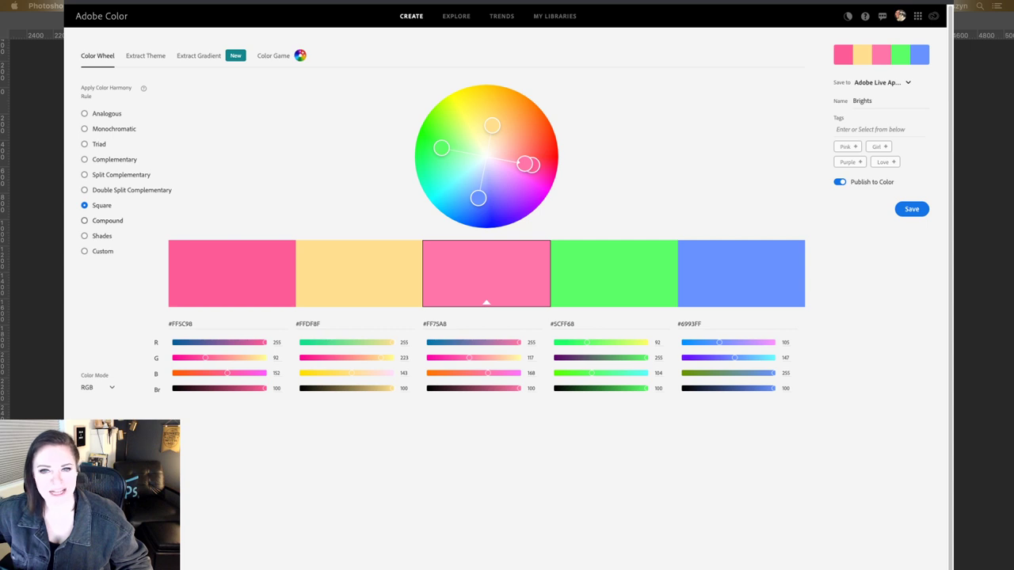
left_click(85, 220)
left_click(84, 236)
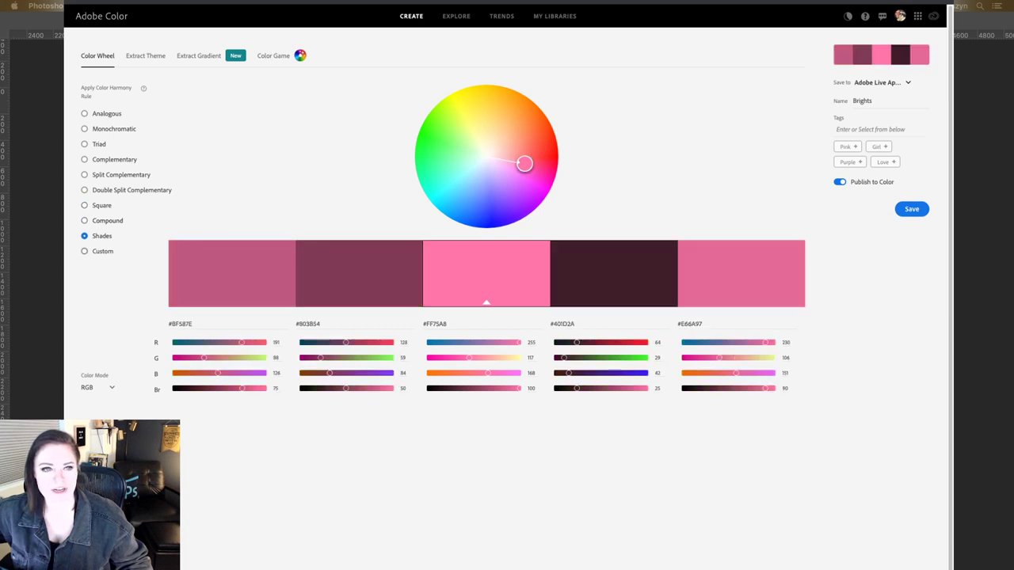
left_click(911, 224)
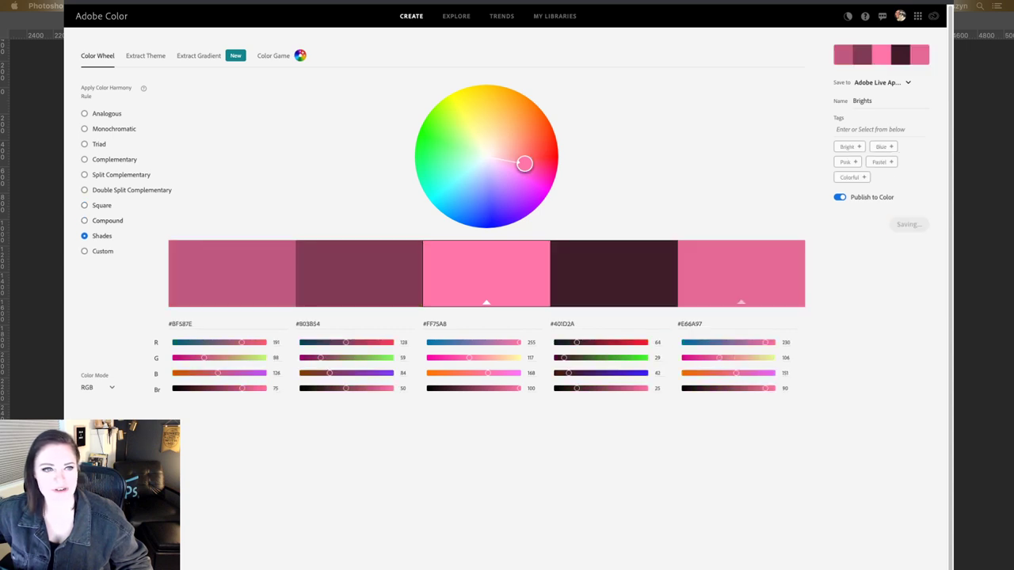
Try the Custom rule, return to Analogous, and open theme extraction from the dog photo
left_click(84, 251)
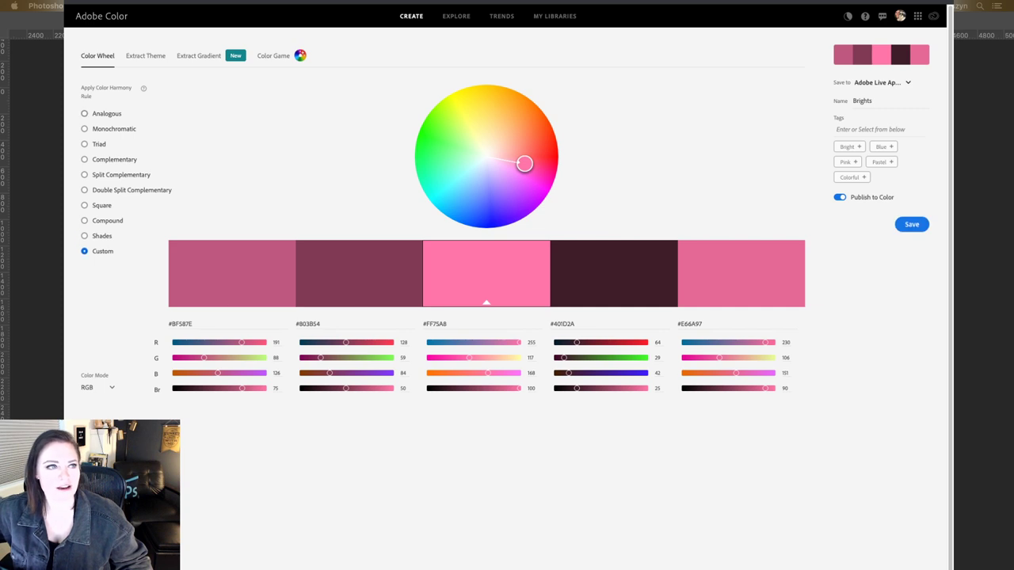
left_click(84, 113)
left_click(145, 55)
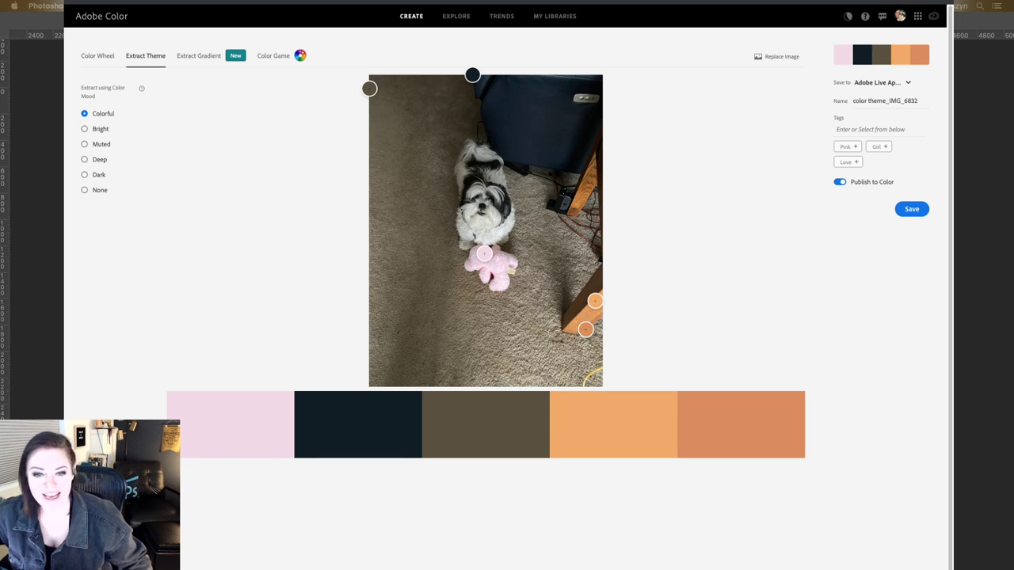
Move the lighter orange colour sample onto the dark blue object and the darker orange sample onto the pink toy
left_click_drag(953, 285, 931, 285)
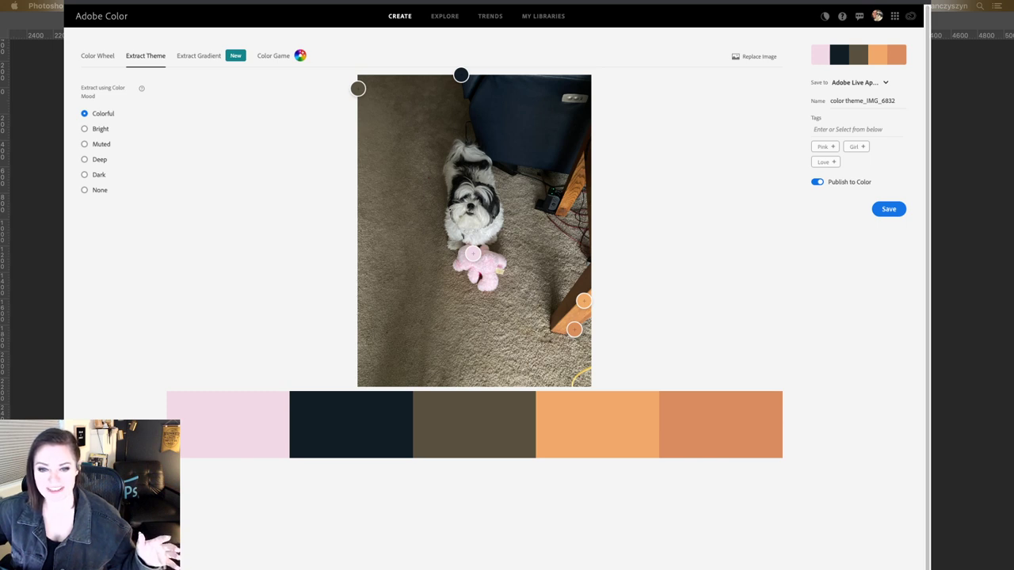
left_click_drag(930, 285, 879, 285)
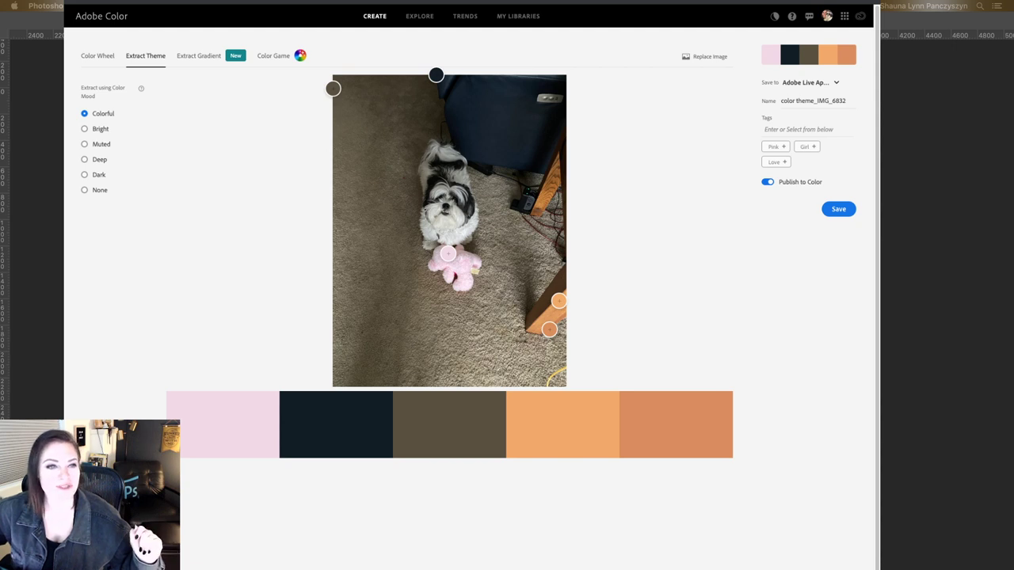
left_click_drag(558, 300, 482, 149)
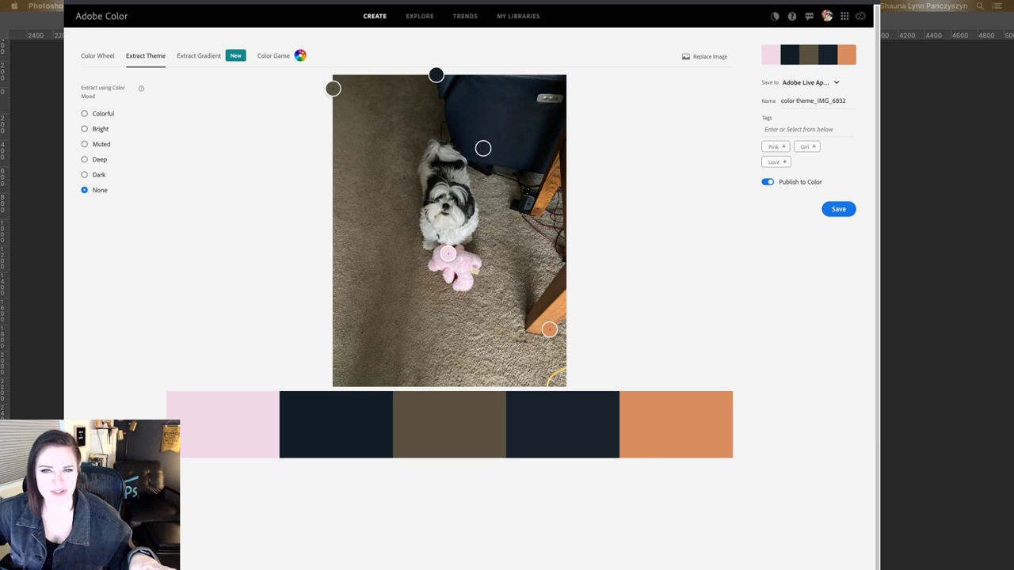
left_click_drag(549, 329, 453, 277)
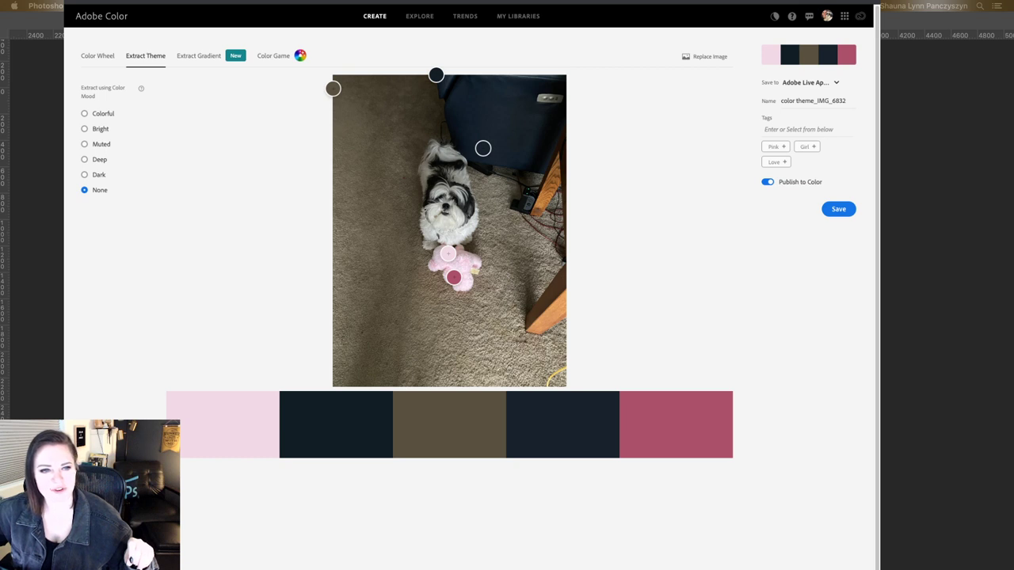
Move the dark blue color sample onto the carpet beside the dog and save the extracted theme with the tag Teddy
left_click_drag(483, 148, 366, 199)
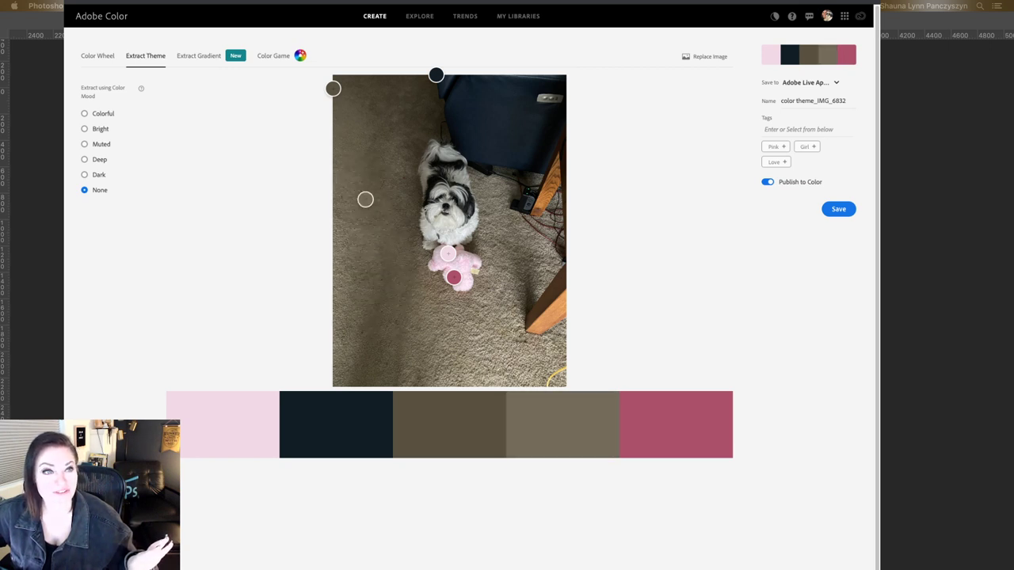
left_click_drag(365, 199, 360, 228)
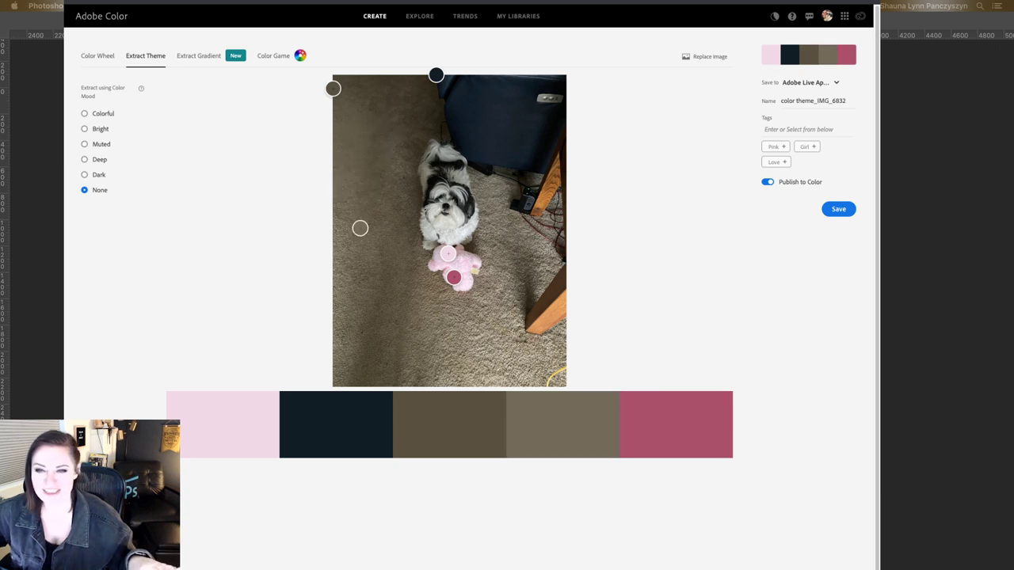
left_click(791, 129)
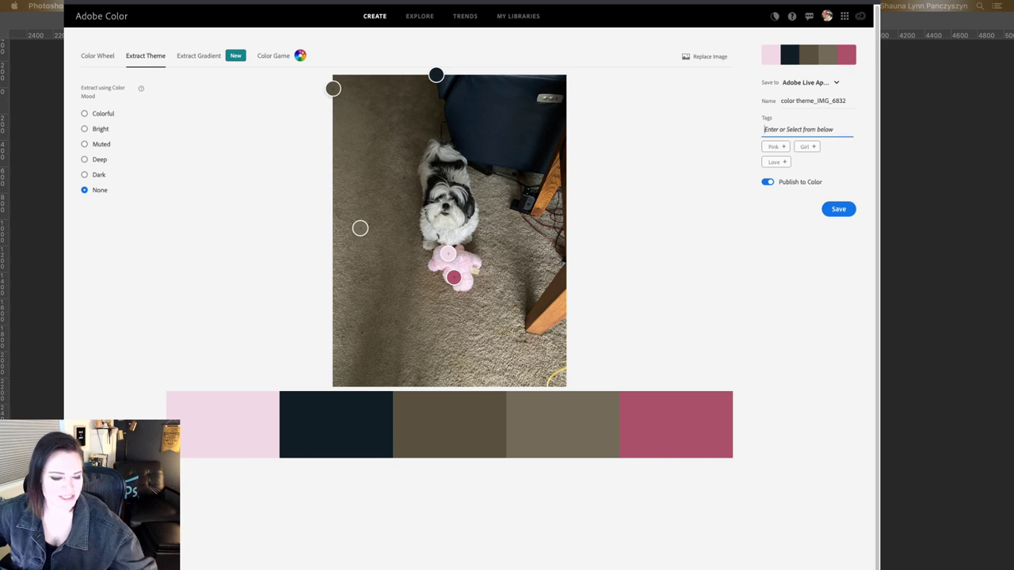
type("Teddy")
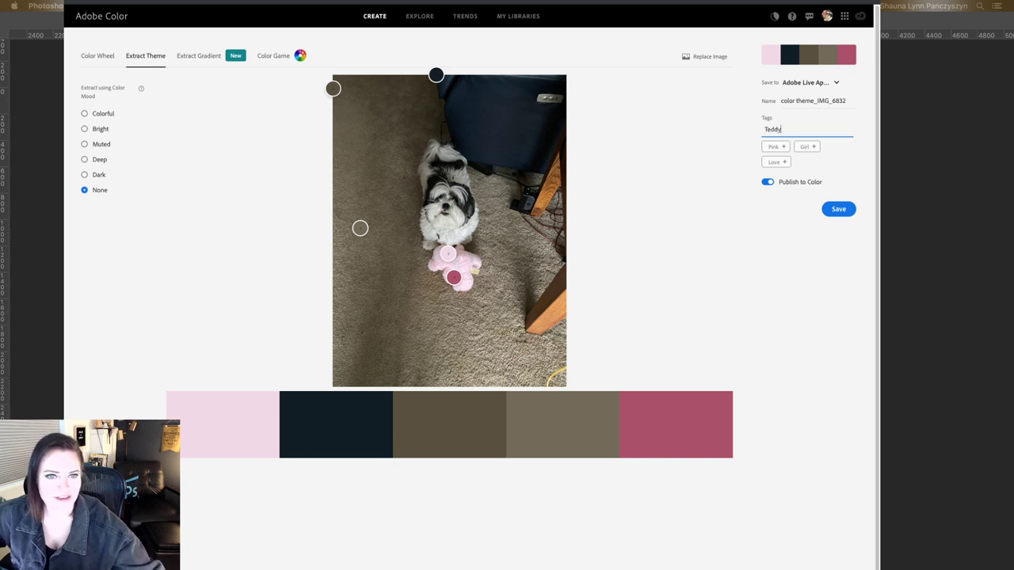
left_click(839, 209)
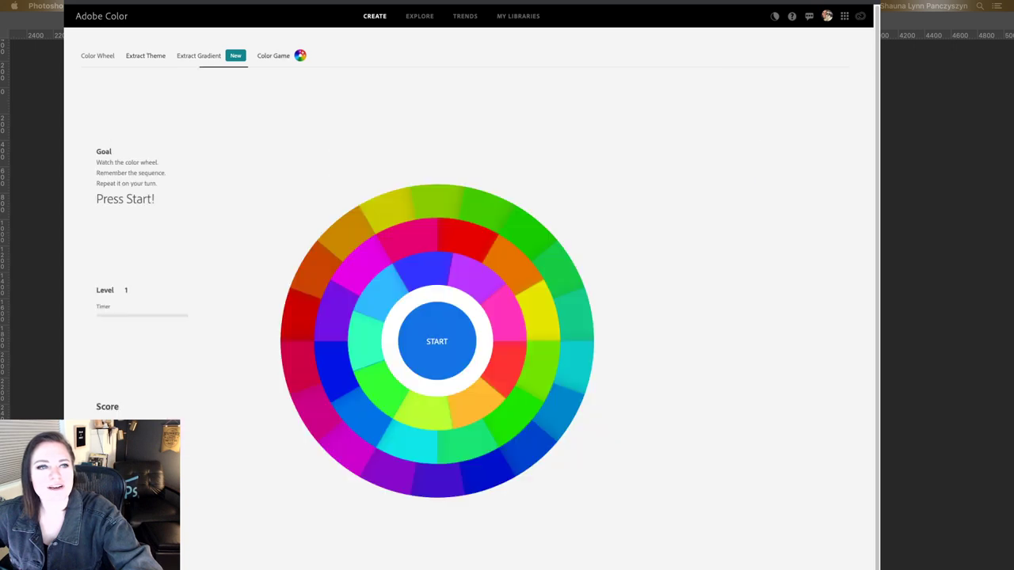
Look at the Color Game and the Color Wheel, and browse the Trends galleries from Fashion down to Architecture
left_click(273, 55)
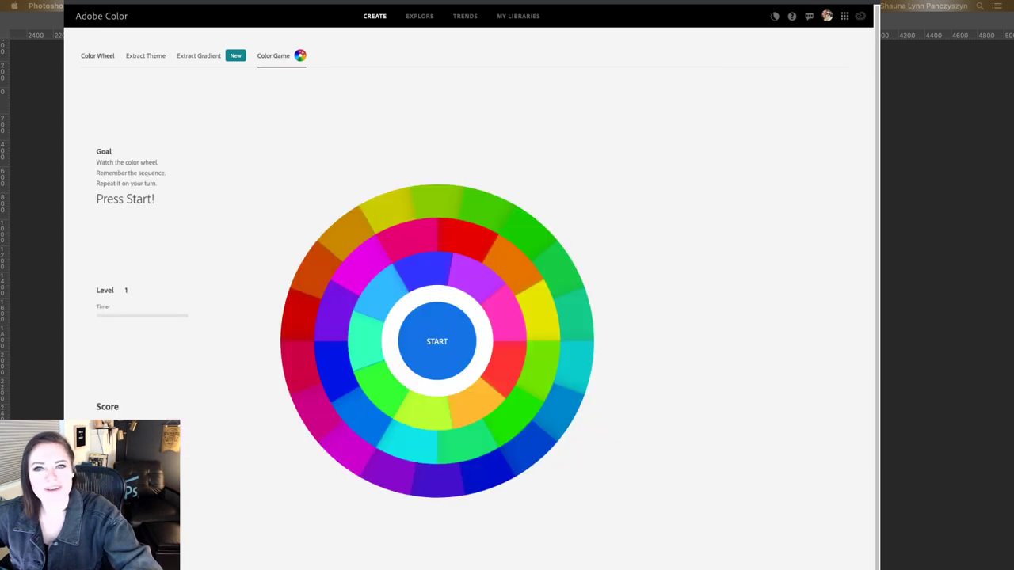
left_click(97, 55)
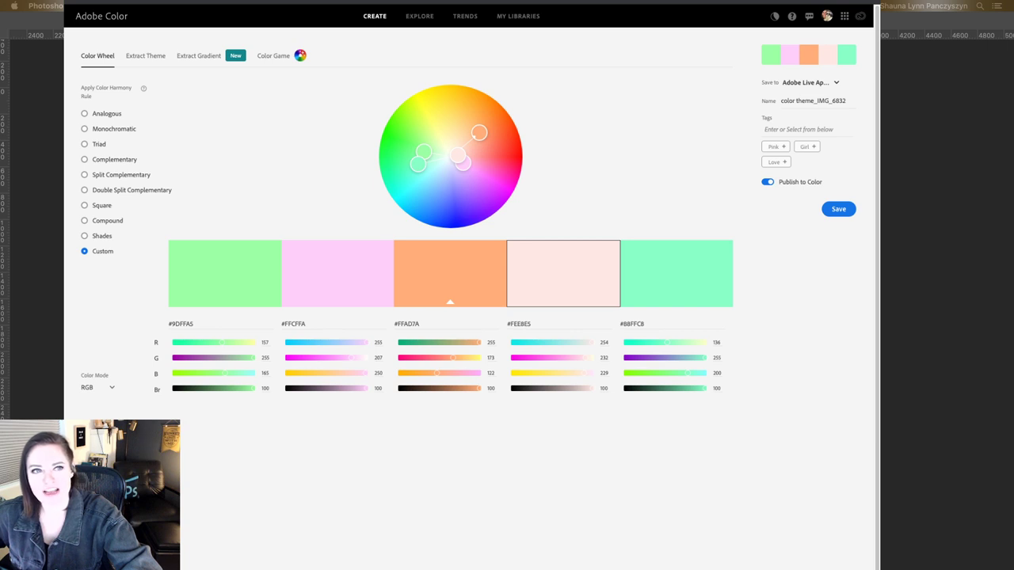
left_click(465, 16)
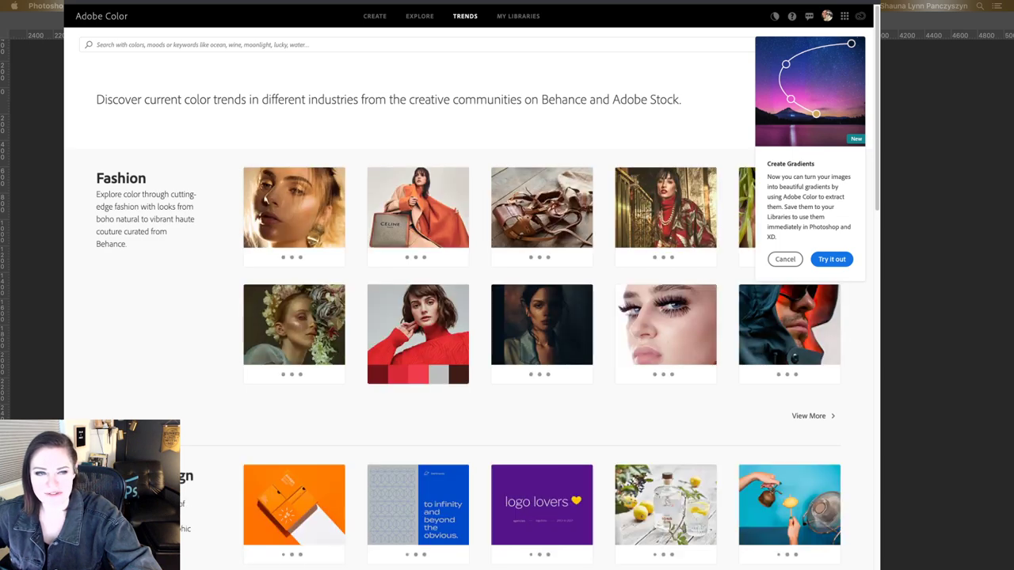
scroll(665, 144, "down", 5)
scroll(666, 143, "down", 20)
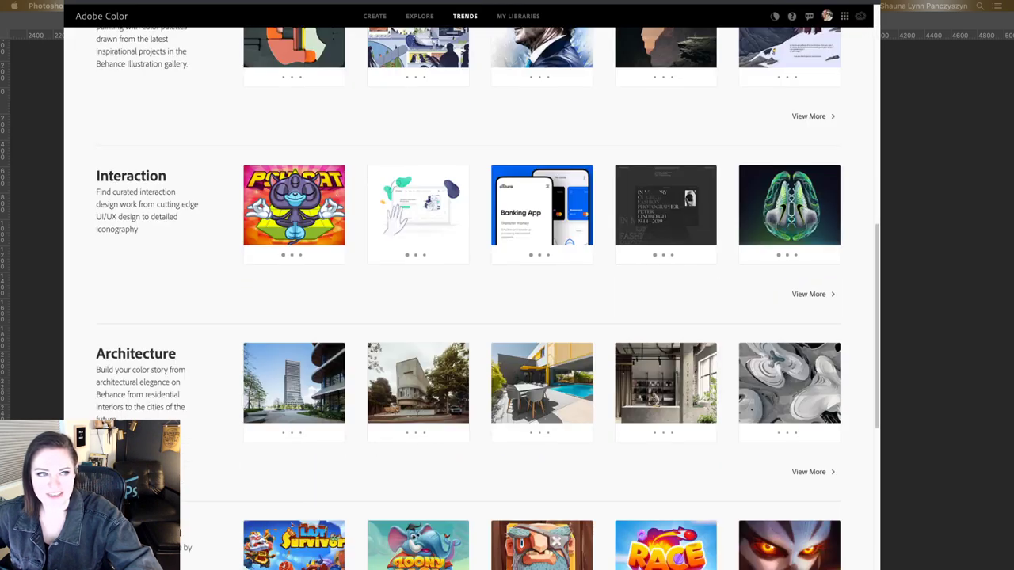
scroll(547, 301, "down", 2)
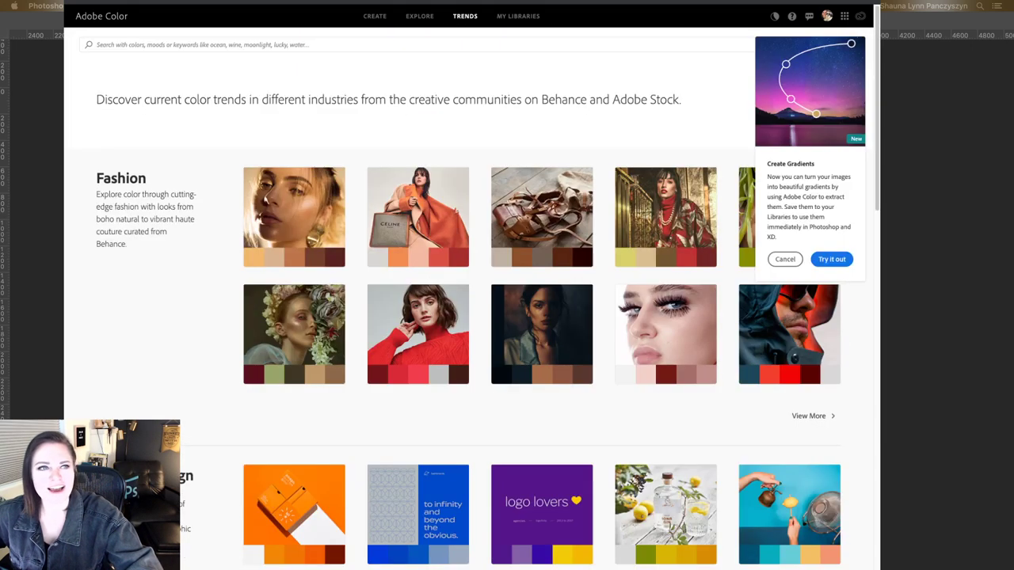
Open Explore, dismiss the Create Gradients promotion, and filter the palettes to the Most Used color themes
left_click(419, 16)
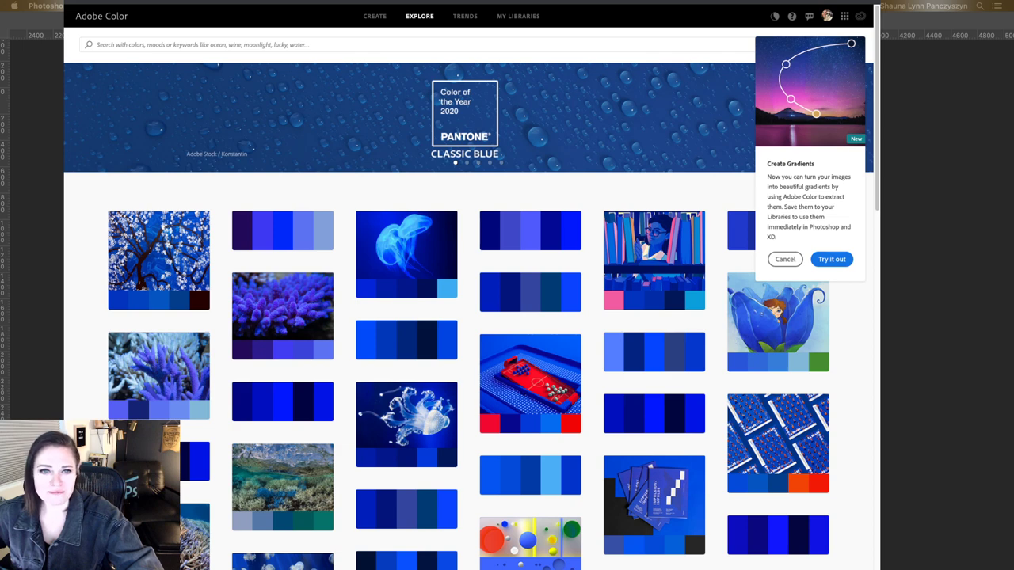
left_click(785, 259)
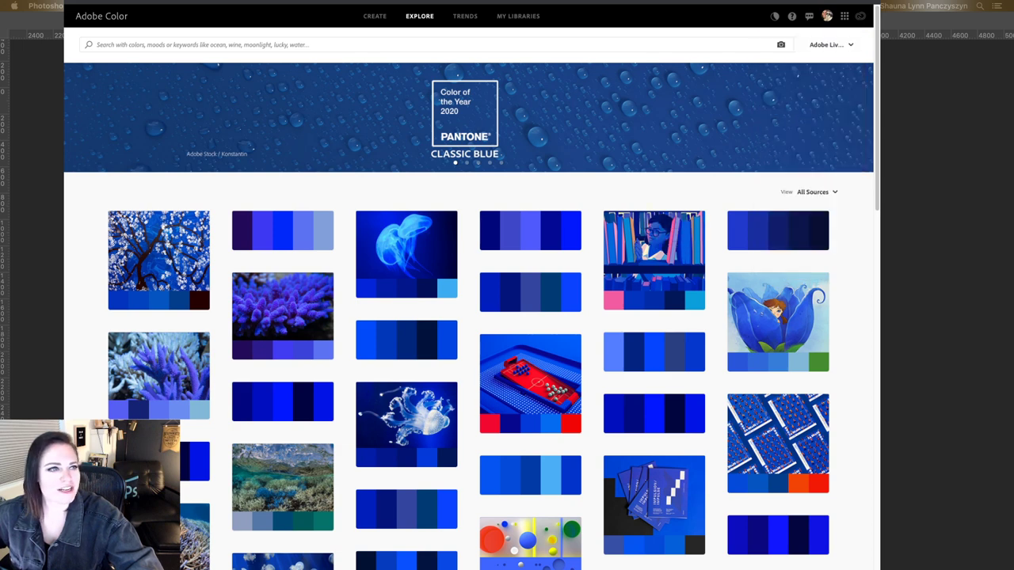
left_click(817, 192)
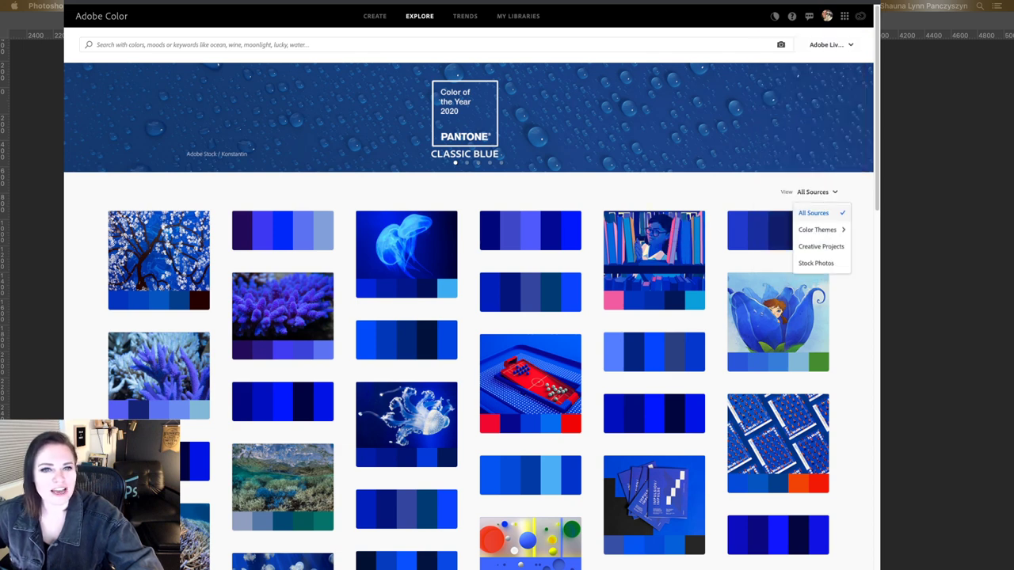
mouse_move(812, 229)
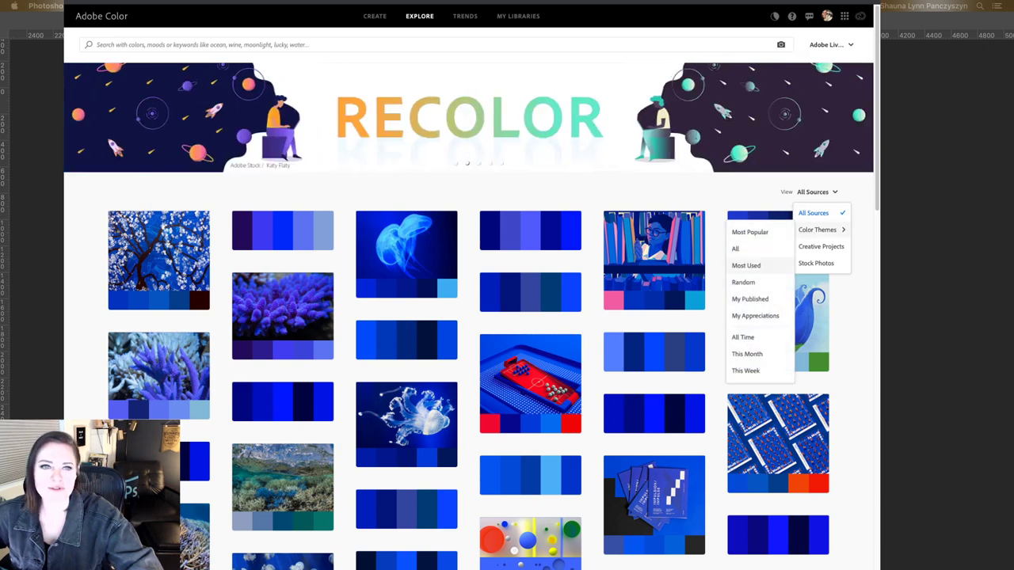
left_click(746, 265)
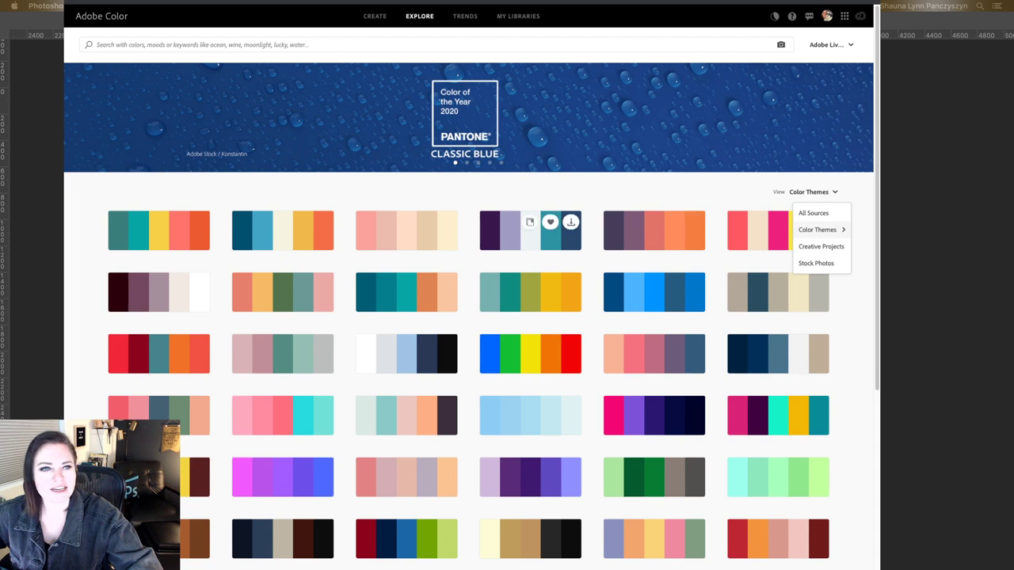
Examine the Most Used color themes for palettes that suit the coloring page
mouse_move(282, 223)
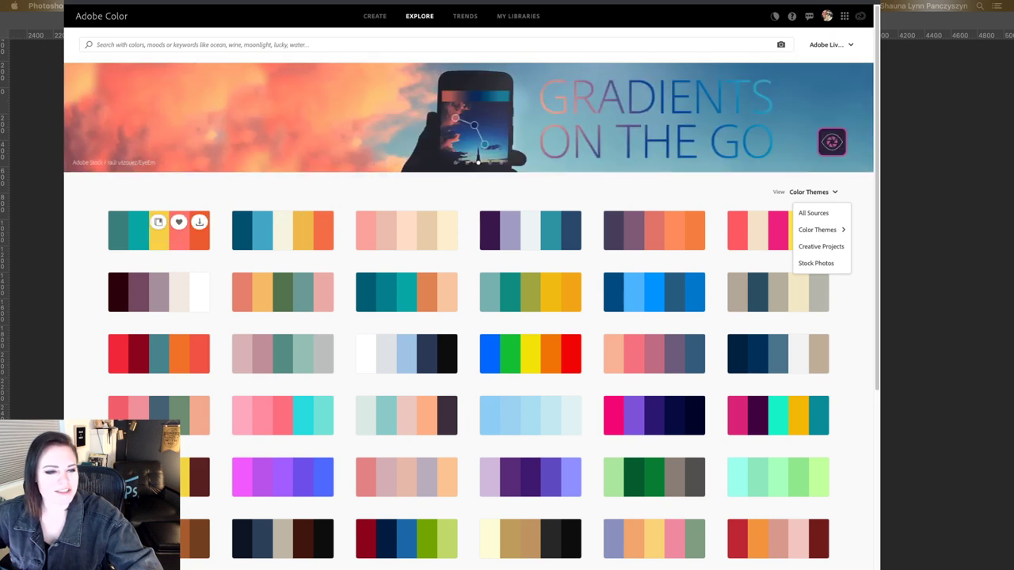
scroll(530, 305, "down", 5)
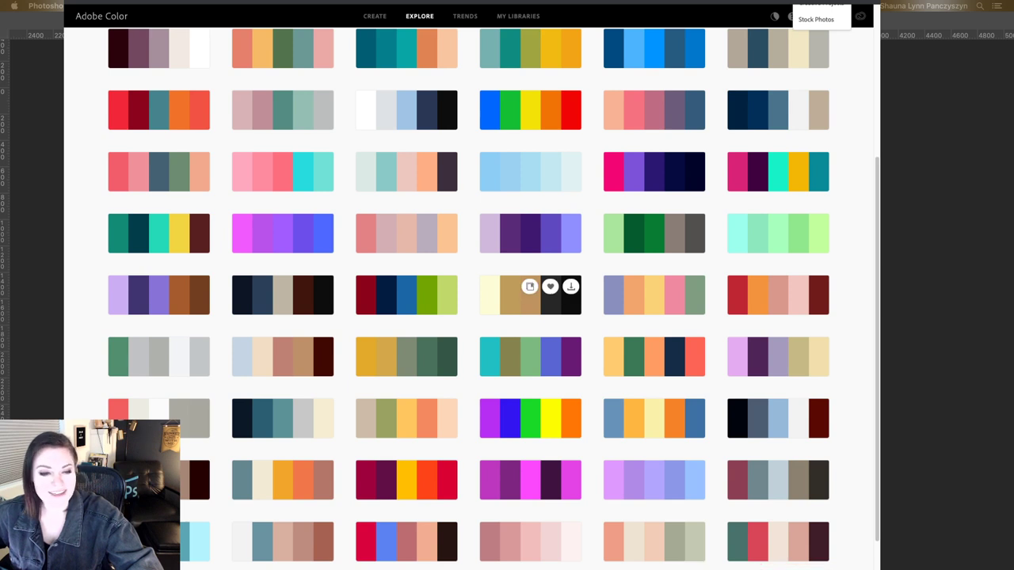
scroll(531, 294, "down", 2)
scroll(531, 283, "down", 1)
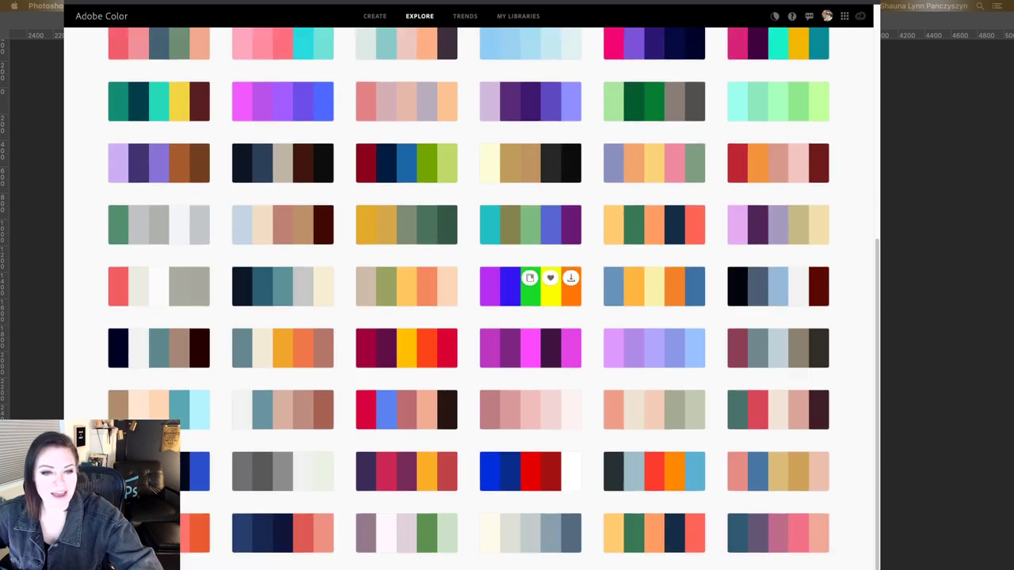
scroll(494, 293, "up", 3)
scroll(530, 301, "down", 3)
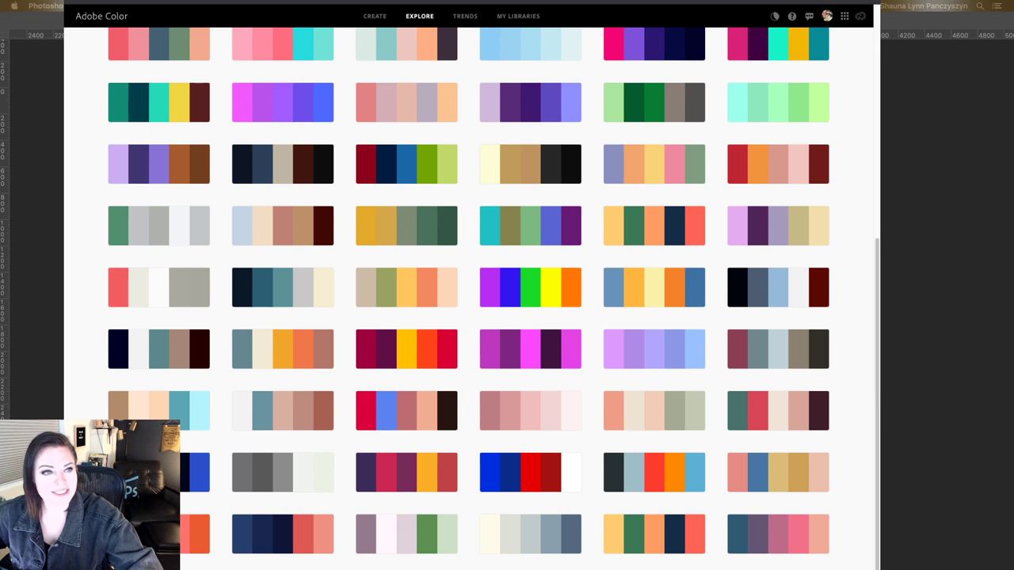
scroll(531, 301, "up", 3)
scroll(531, 301, "up", 5)
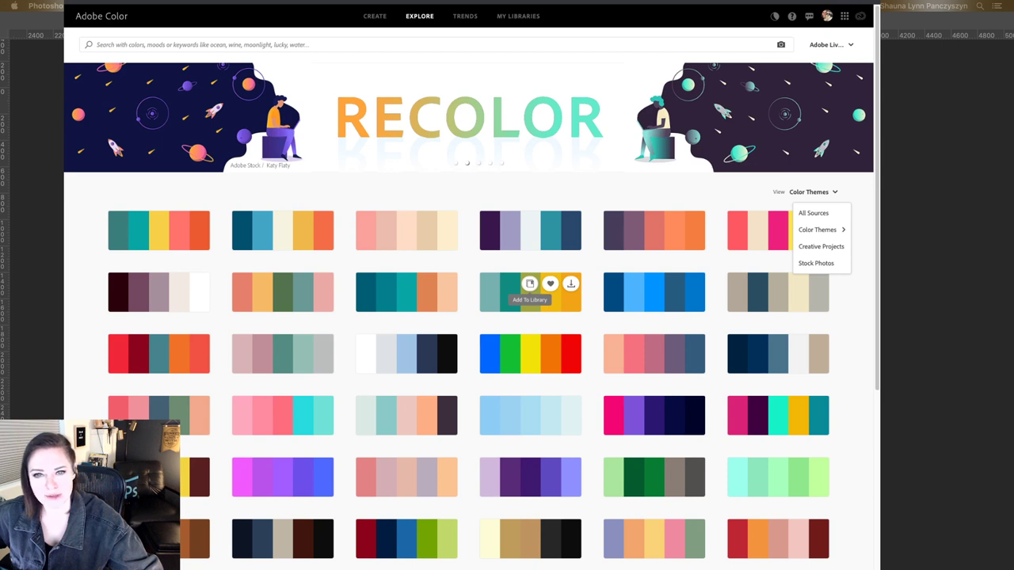
Add the teal, olive and orange theme to the library and view its color modes and codes
left_click(530, 284)
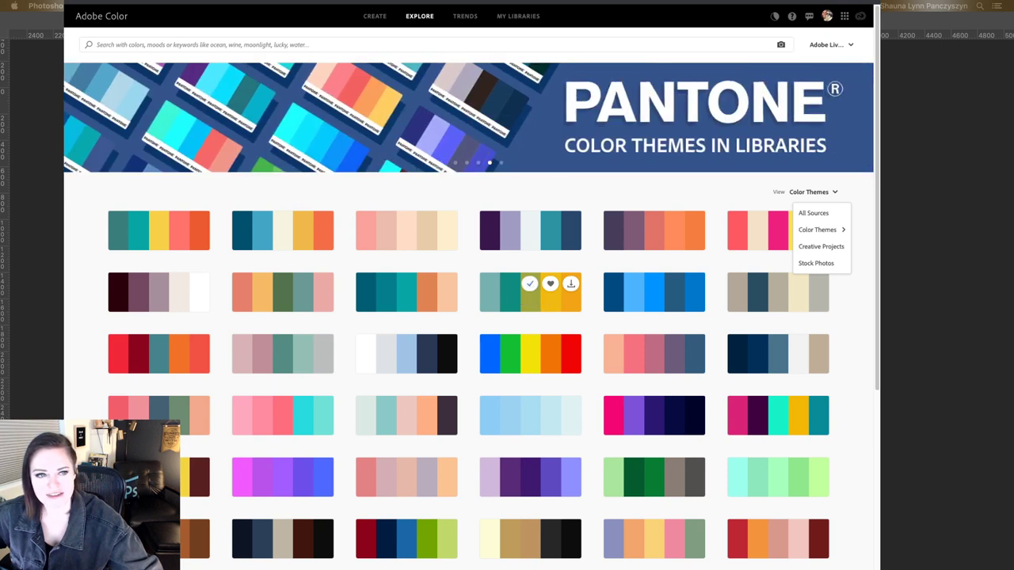
left_click(530, 299)
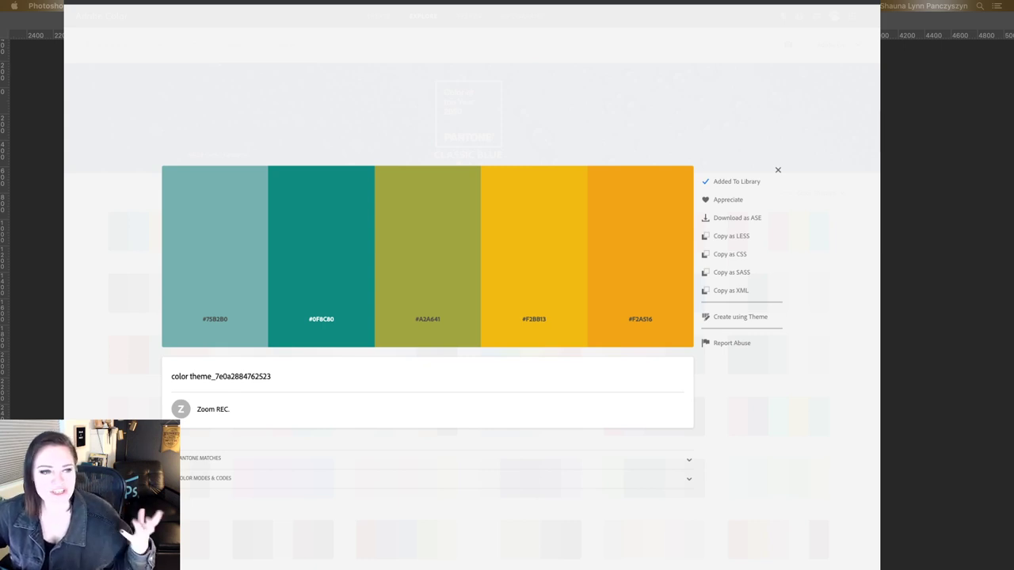
left_click(428, 479)
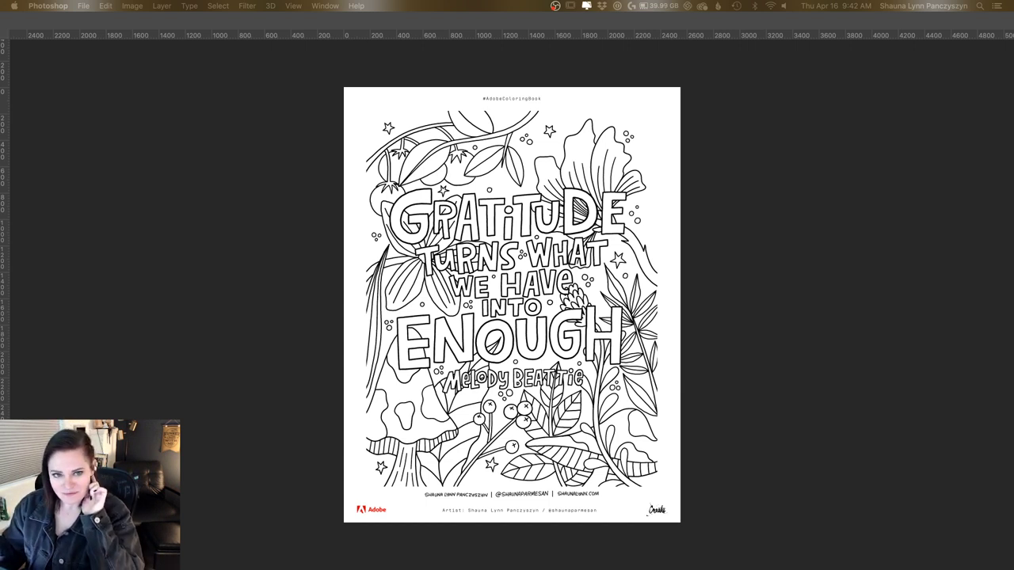
Switch back to Photoshop, reveal the hidden interface, and enlarge the Adobe Live Apr 2020 library view to show more color themes
key("Tab")
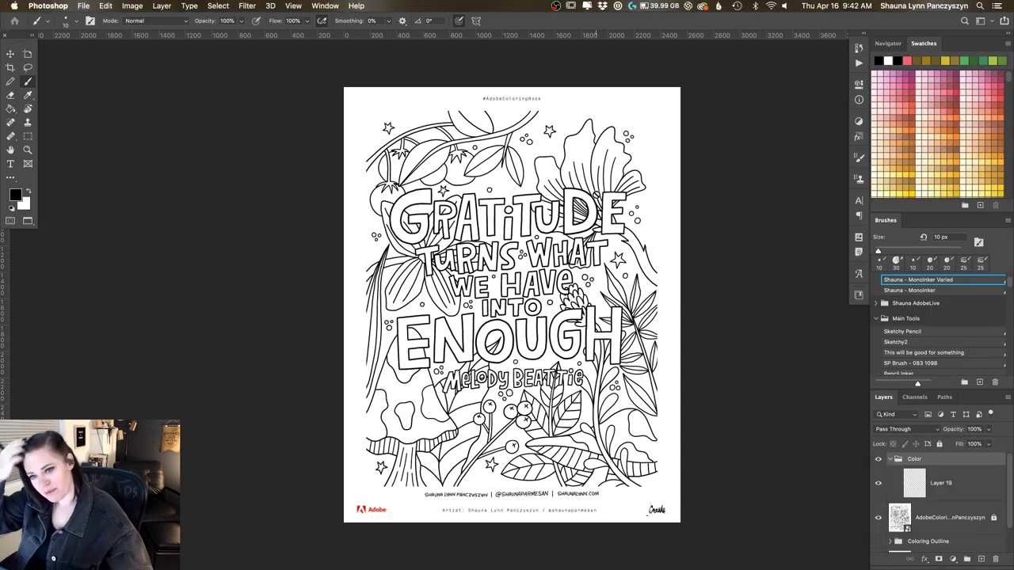
left_click(858, 295)
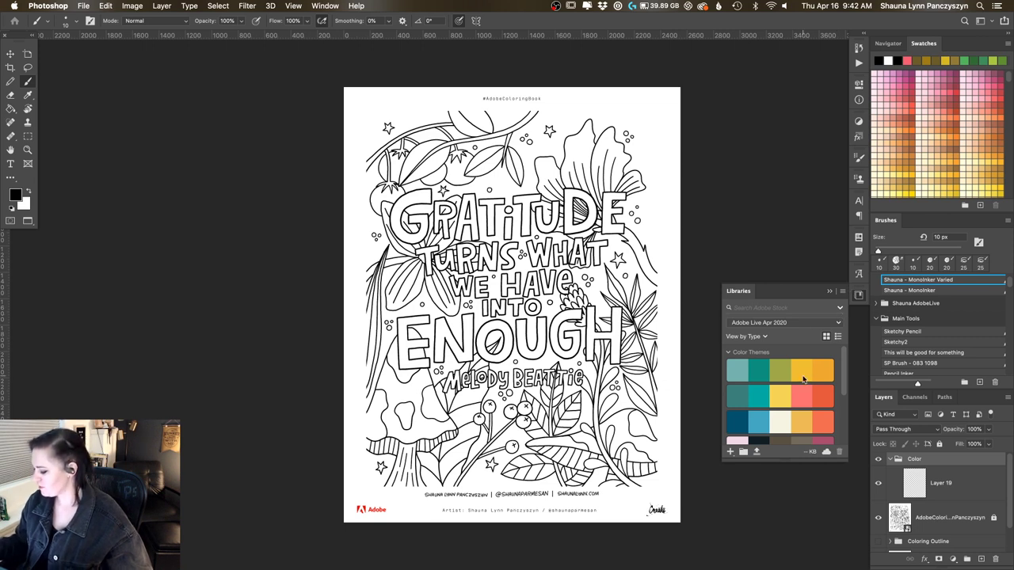
left_click_drag(782, 461, 780, 535)
mouse_move(843, 356)
left_mouse_down()
mouse_move(843, 389)
mouse_move(841, 372)
left_mouse_up()
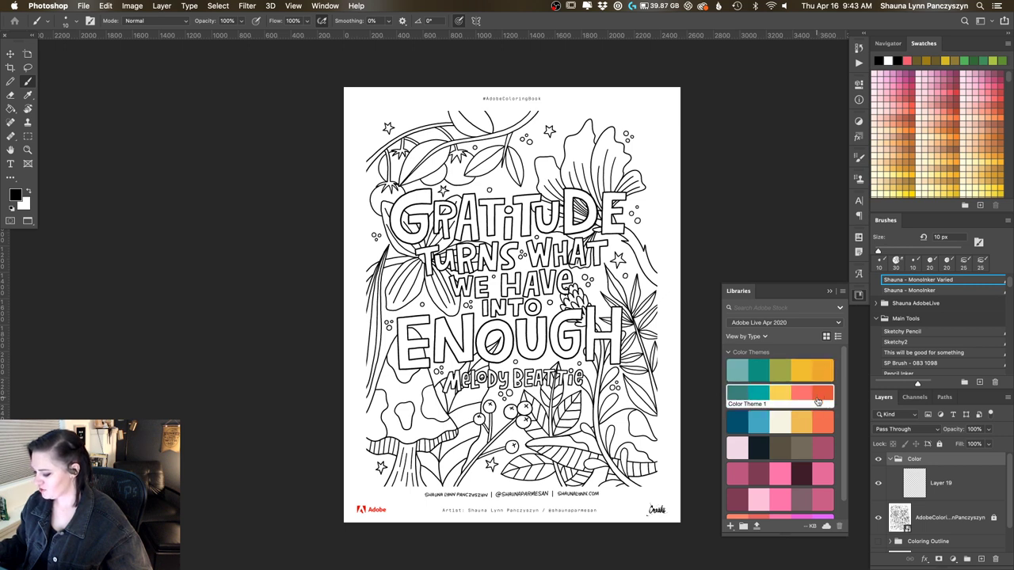
Set the Color group's blend mode to Multiply
left_click(965, 481)
left_click(937, 461)
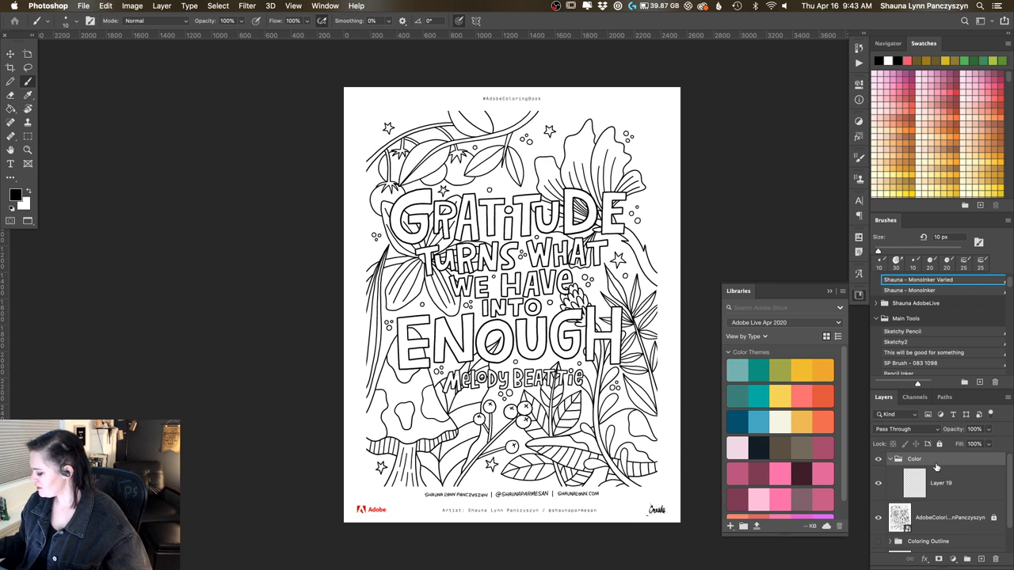
left_click(909, 429)
left_click(909, 476)
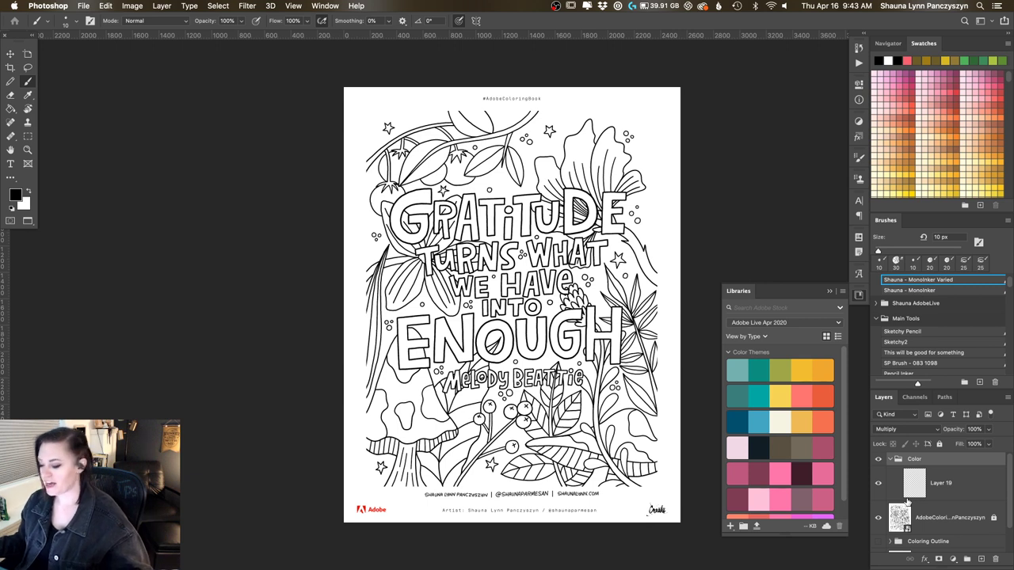
Make Layer 19 active and choose the Hard Edge Color Fill brush from the Shauna AdobeLive set
left_click(954, 499)
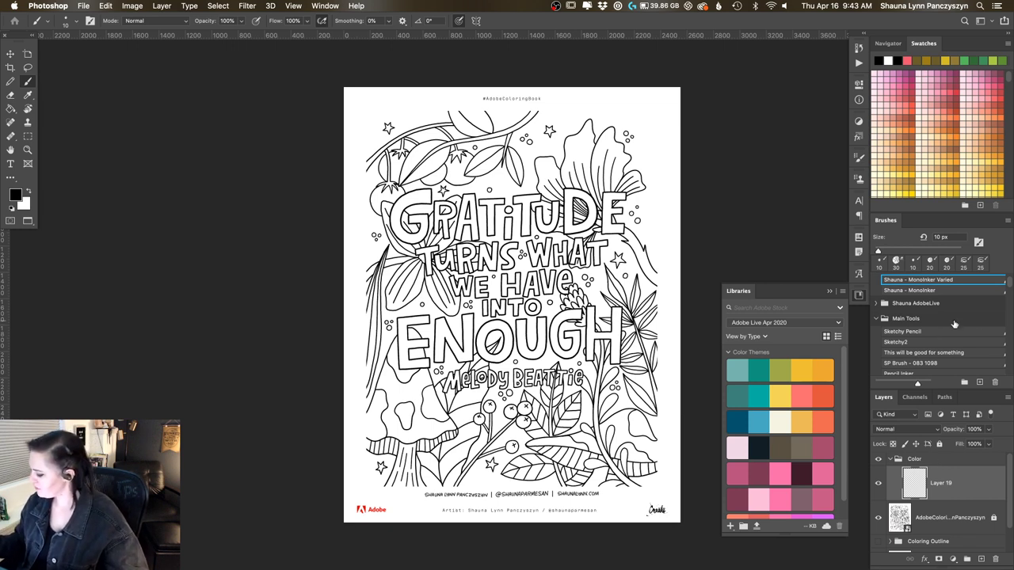
left_click_drag(1010, 295, 1012, 273)
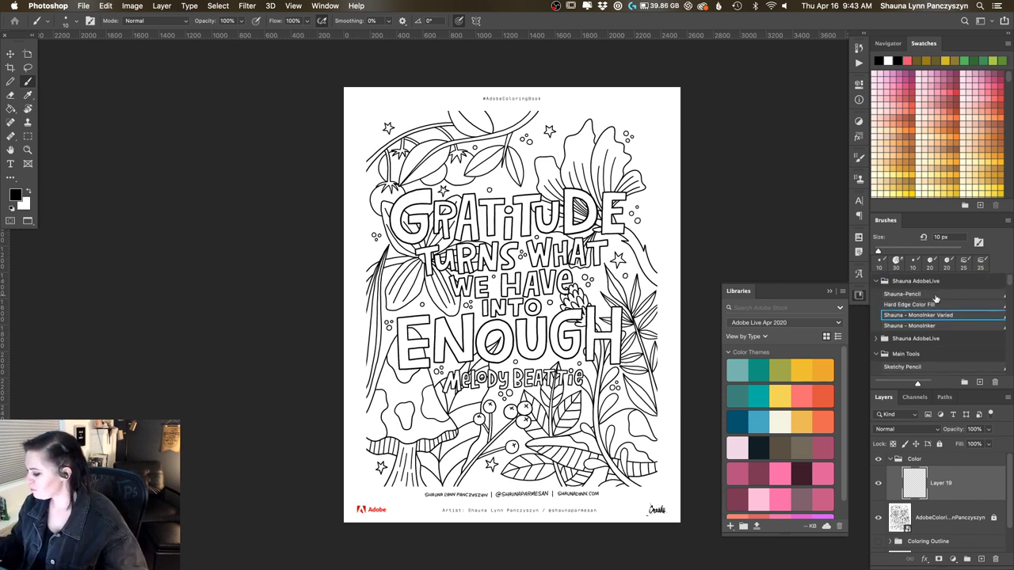
left_click(967, 304)
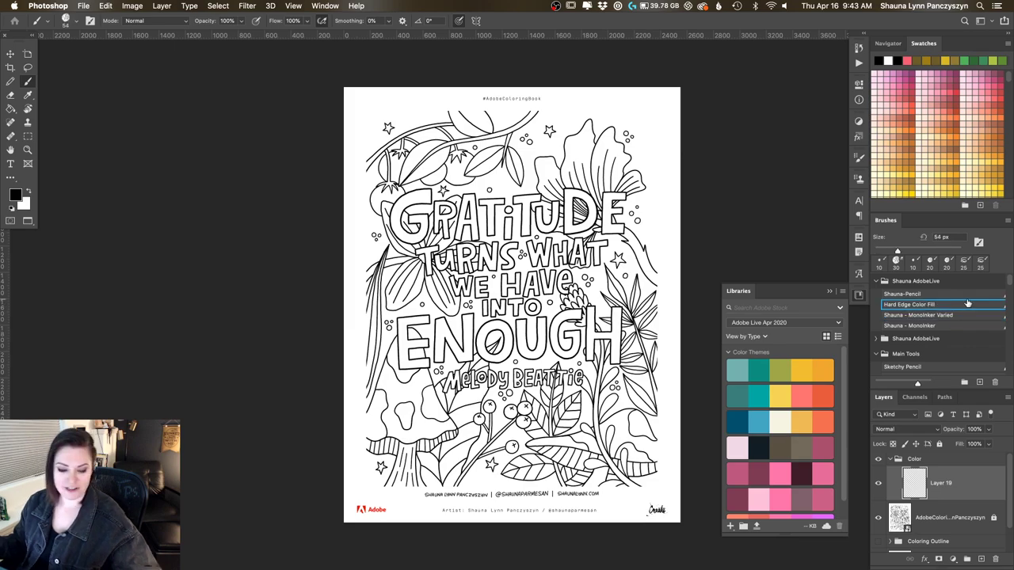
Rename Layer 19 in the Color group as lettering
key("super+plus")
key("super+plus")
key("super+plus")
key("super+plus")
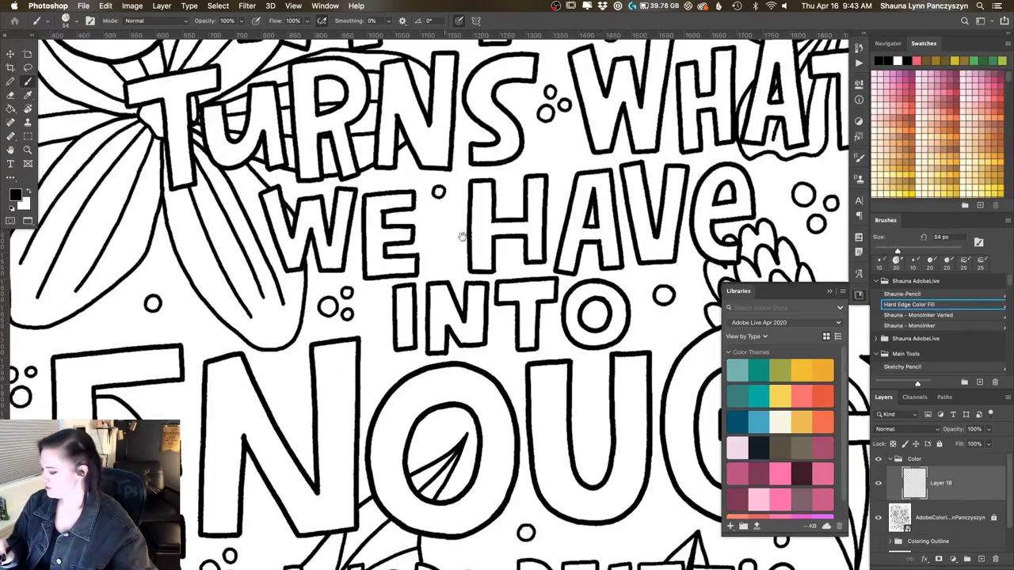
left_click_drag(463, 236, 524, 331)
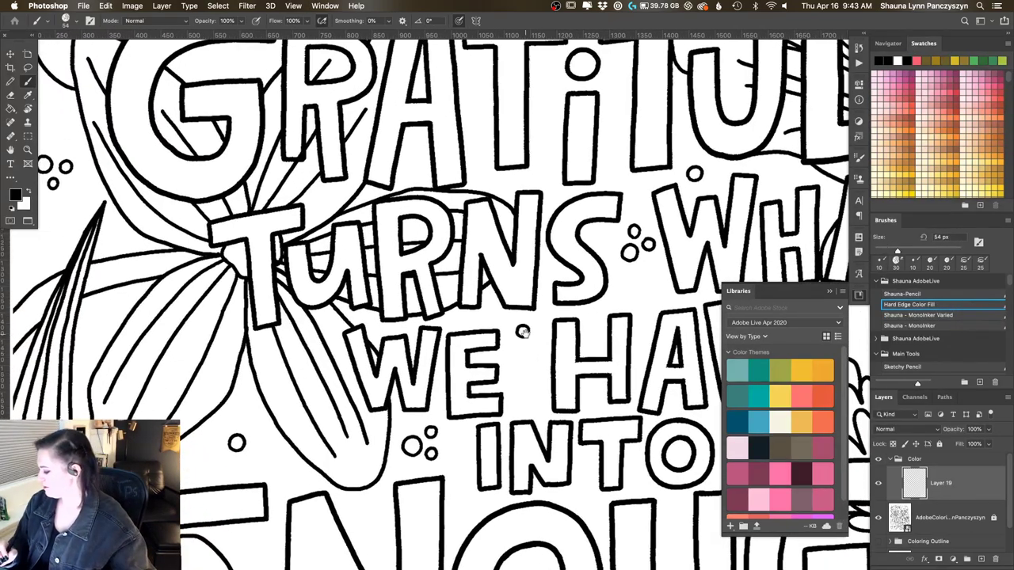
double_click(952, 485)
type("lettering")
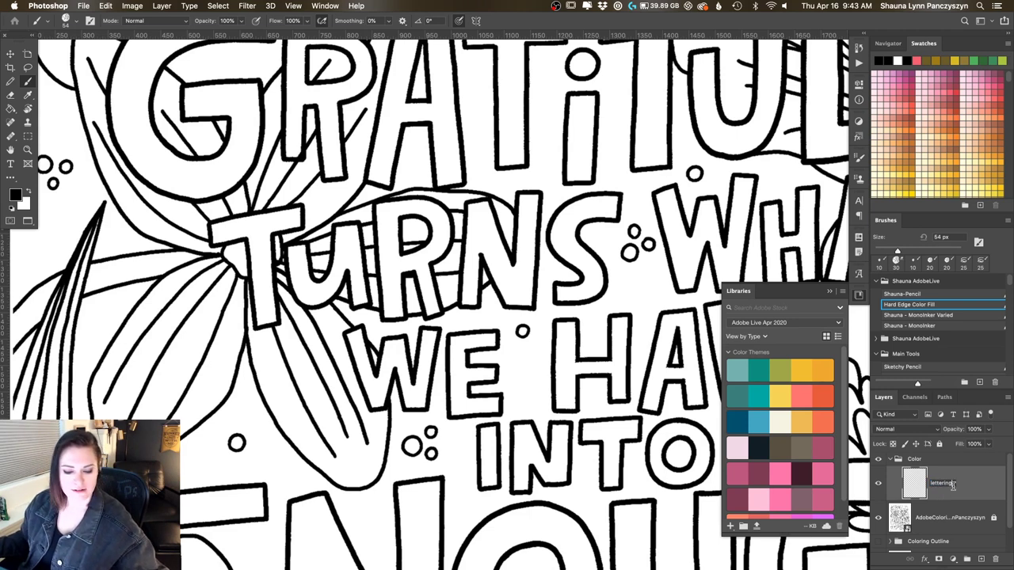
key("Return")
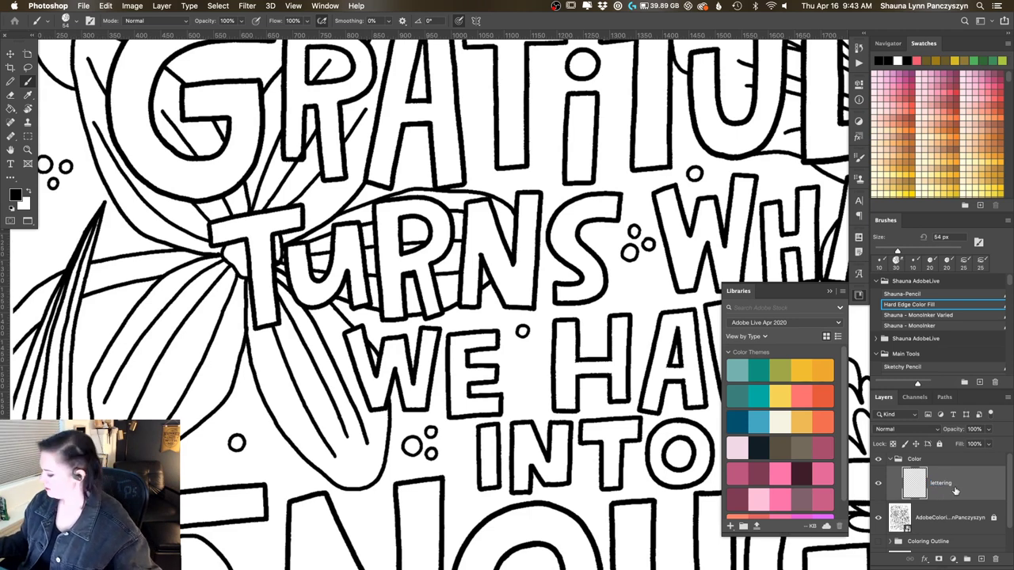
Pick the coral red from the second library color theme and start filling the G of GRATITUDE on the lettering layer
left_click(803, 393)
left_click(859, 295)
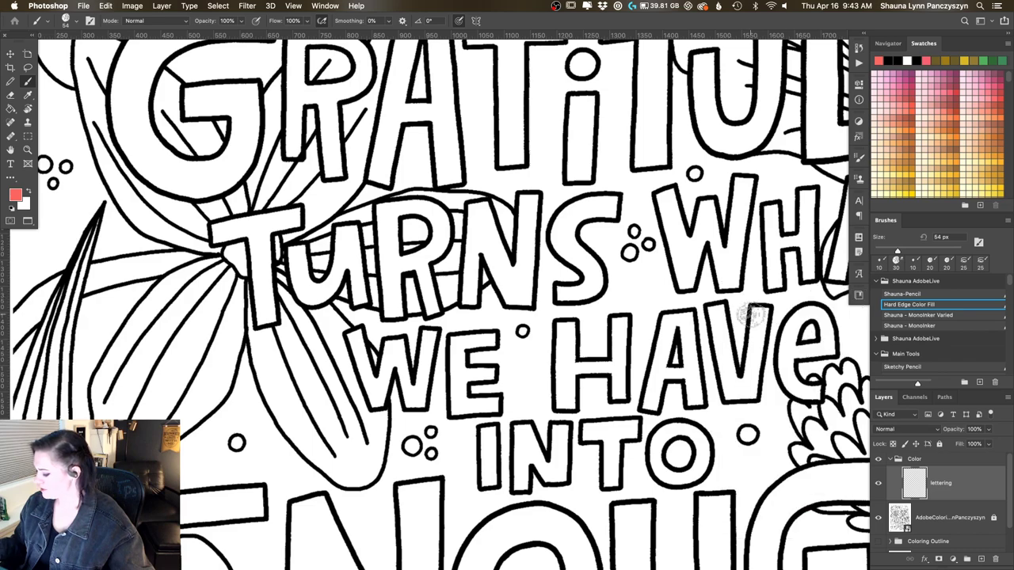
left_click_drag(429, 170, 677, 393)
left_click_drag(401, 272, 450, 297)
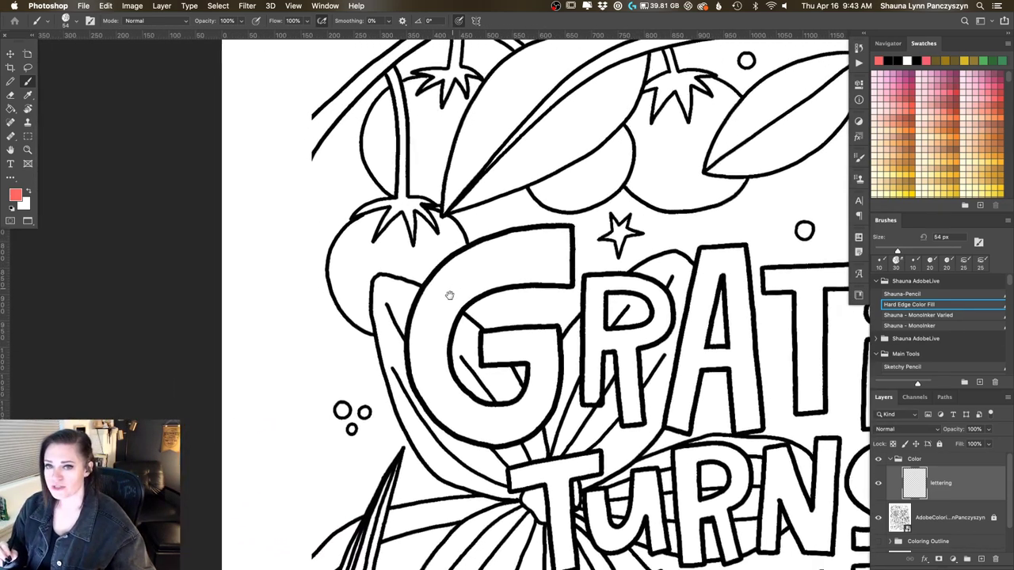
mouse_move(463, 260)
left_mouse_down()
mouse_move(427, 305)
mouse_move(438, 340)
mouse_move(458, 299)
mouse_move(446, 304)
mouse_move(431, 374)
mouse_move(441, 282)
mouse_move(436, 393)
mouse_move(420, 317)
mouse_move(465, 420)
mouse_move(434, 332)
mouse_move(459, 405)
mouse_move(459, 393)
mouse_move(444, 394)
mouse_move(473, 427)
mouse_move(499, 429)
left_mouse_up()
left_click_drag(483, 255, 535, 240)
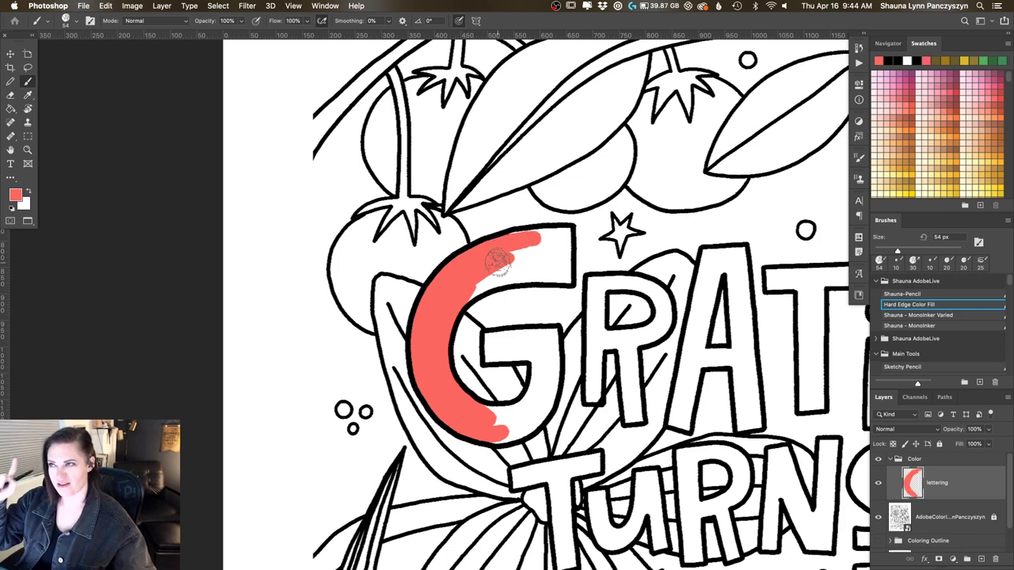
Test strokes on the blank area beside the artwork, undo them, and finish filling the G with coral red
mouse_move(273, 176)
left_mouse_down()
mouse_move(312, 179)
mouse_move(317, 206)
left_mouse_up()
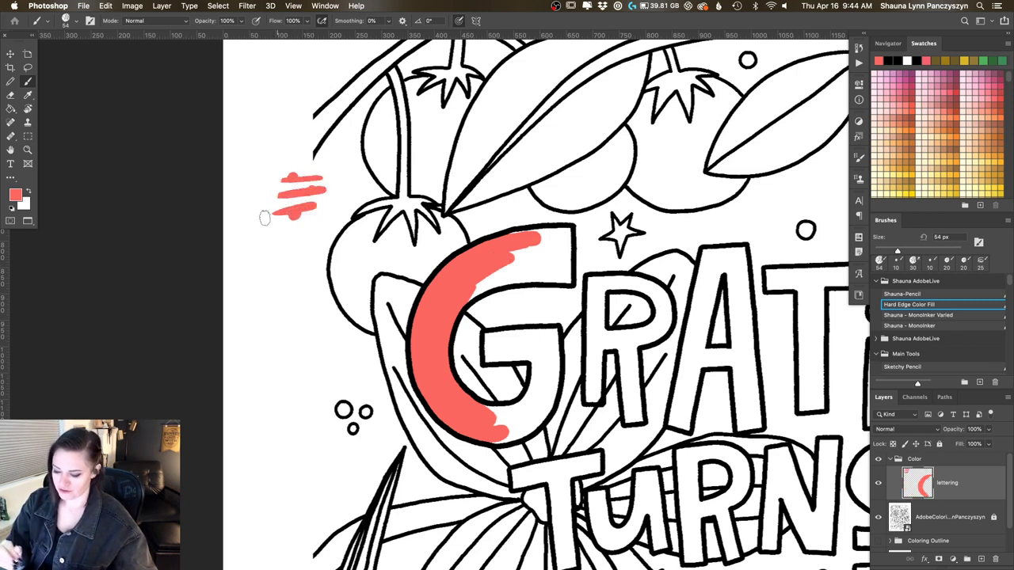
left_click_drag(265, 218, 297, 164)
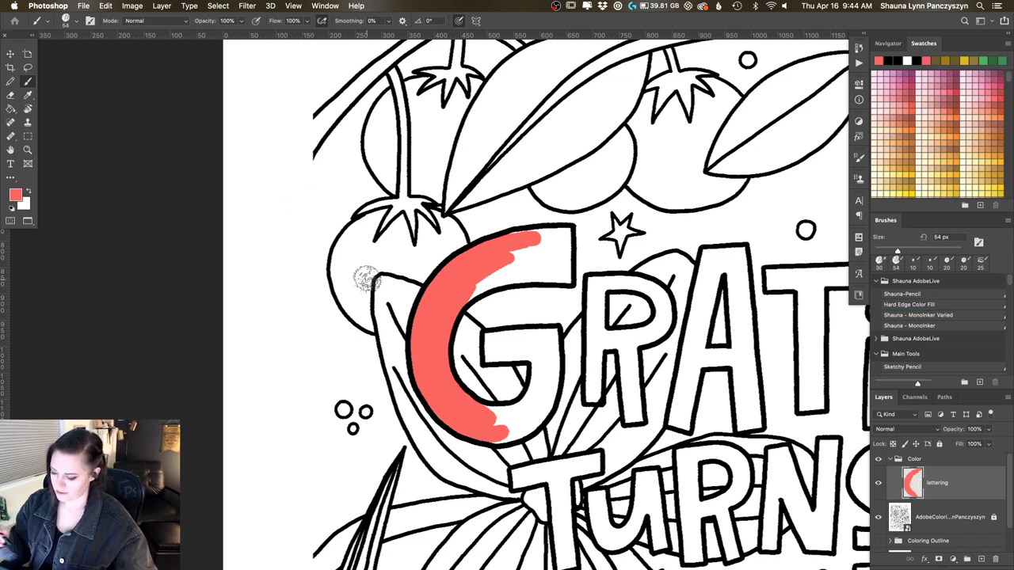
mouse_move(519, 235)
left_mouse_down()
mouse_move(571, 229)
mouse_move(567, 280)
mouse_move(480, 283)
mouse_move(465, 302)
mouse_move(546, 274)
mouse_move(511, 253)
mouse_move(549, 241)
mouse_move(564, 278)
left_mouse_up()
left_click_drag(576, 326, 557, 241)
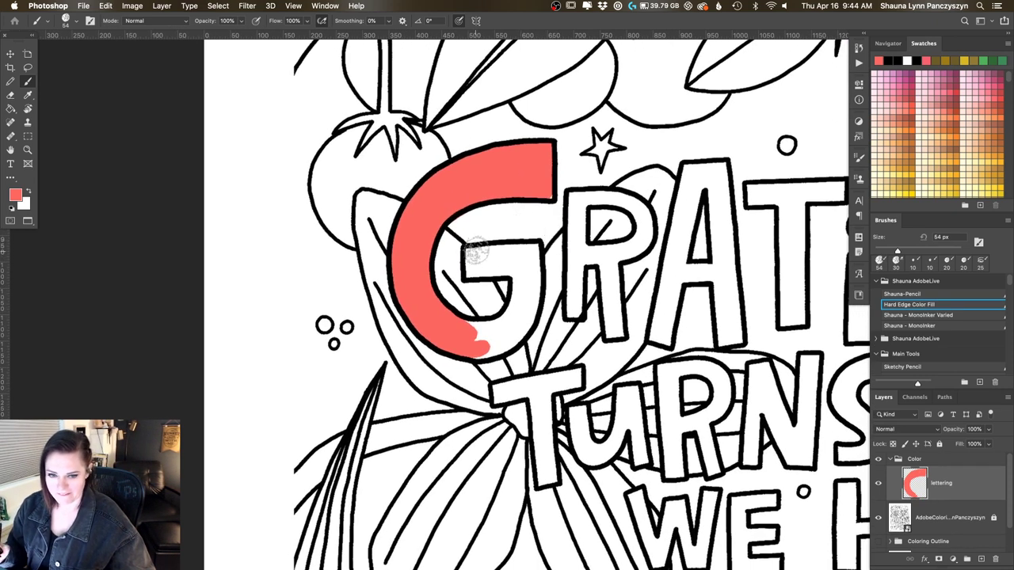
mouse_move(474, 260)
left_mouse_down()
mouse_move(525, 259)
mouse_move(470, 250)
mouse_move(531, 245)
mouse_move(523, 315)
mouse_move(505, 326)
mouse_move(517, 266)
mouse_move(501, 336)
mouse_move(521, 249)
mouse_move(531, 273)
mouse_move(522, 320)
mouse_move(476, 346)
mouse_move(473, 329)
mouse_move(457, 328)
mouse_move(494, 328)
mouse_move(473, 342)
mouse_move(507, 311)
mouse_move(471, 349)
mouse_move(526, 301)
left_mouse_up()
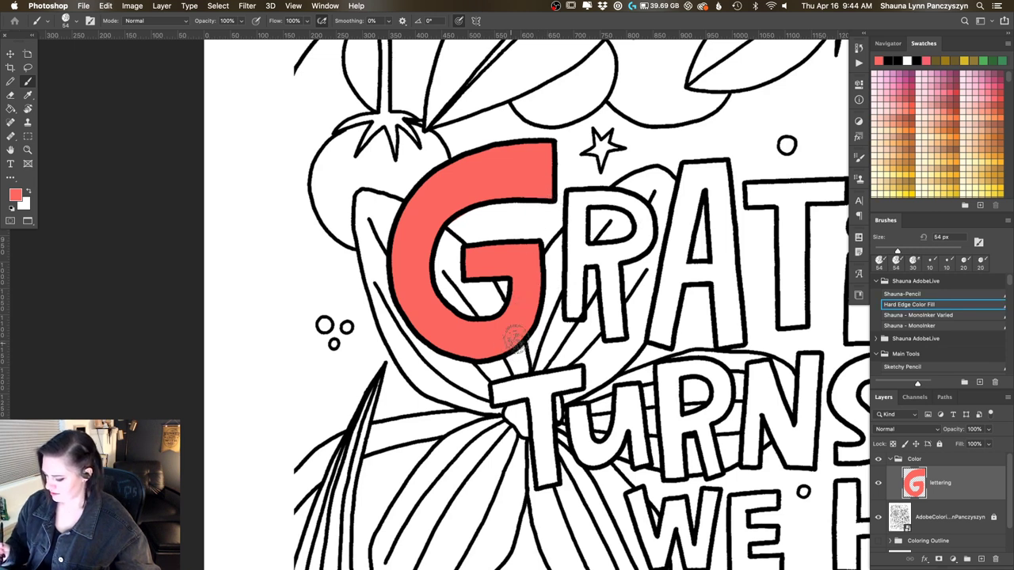
Set the foreground color to the lighter coral fa8b85 and fill the R of GRATITUDE with it
left_click_drag(577, 221, 572, 312)
left_click(16, 195)
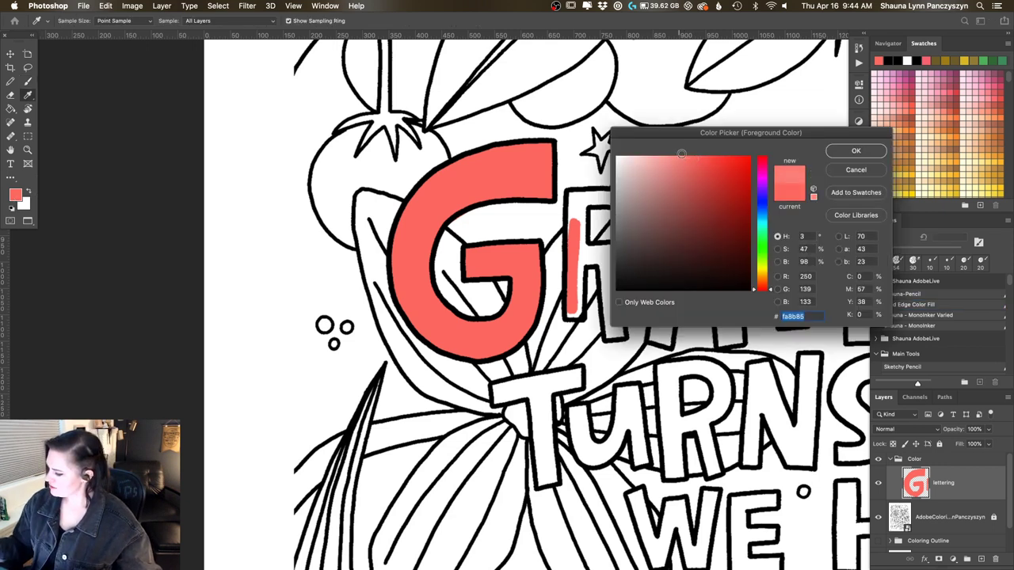
left_click(841, 154)
key("b")
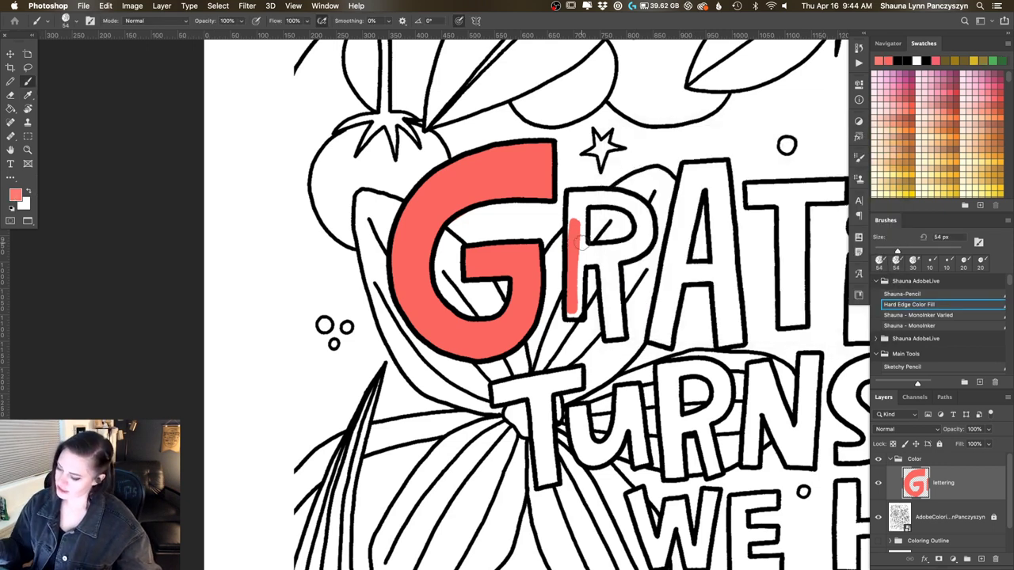
left_click_drag(574, 215, 574, 290)
key("b")
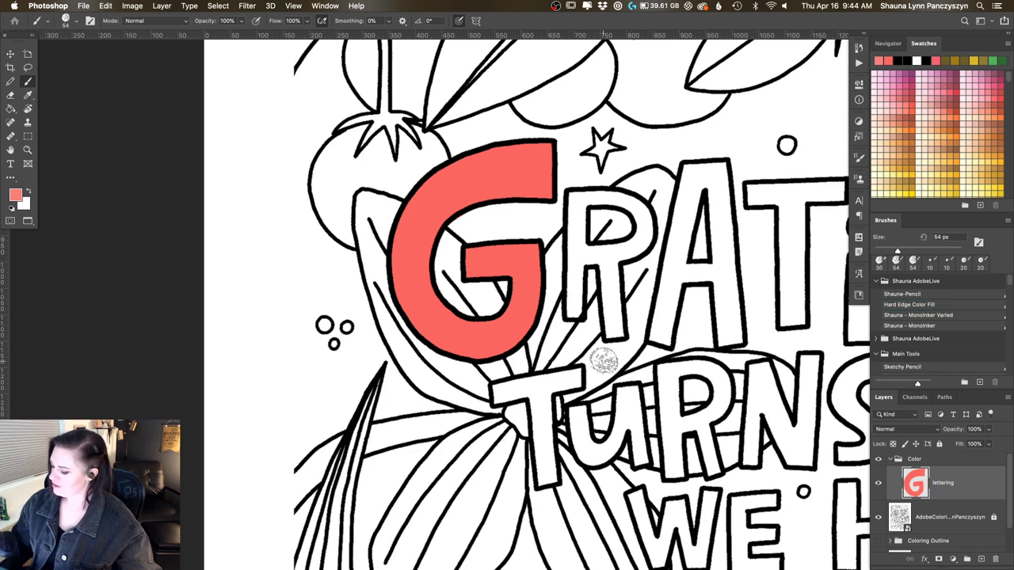
mouse_move(577, 228)
left_mouse_down()
mouse_move(579, 199)
mouse_move(570, 193)
mouse_move(581, 192)
mouse_move(568, 293)
mouse_move(582, 315)
mouse_move(582, 244)
mouse_move(576, 289)
left_mouse_up()
mouse_move(593, 249)
left_mouse_down()
mouse_move(632, 244)
mouse_move(620, 254)
mouse_move(607, 249)
mouse_move(641, 229)
mouse_move(593, 238)
mouse_move(625, 228)
mouse_move(596, 192)
mouse_move(581, 192)
mouse_move(636, 210)
mouse_move(636, 200)
mouse_move(643, 233)
mouse_move(651, 231)
mouse_move(627, 256)
mouse_move(601, 256)
mouse_move(611, 317)
mouse_move(598, 261)
mouse_move(611, 259)
mouse_move(618, 325)
mouse_move(608, 334)
mouse_move(608, 310)
mouse_move(608, 321)
mouse_move(627, 295)
left_mouse_up()
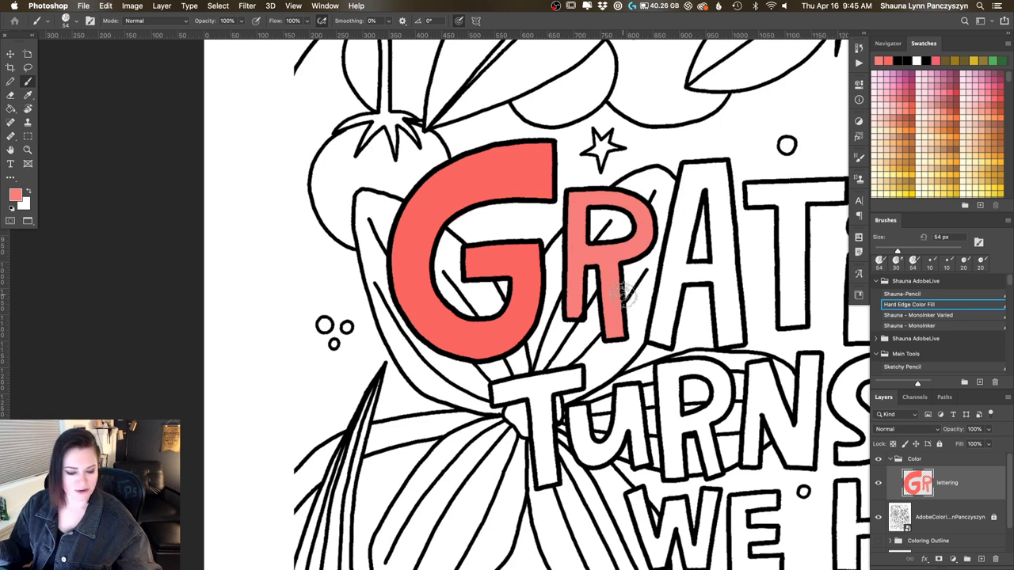
Fill the A of GRATITUDE with the darker coral red and the first T with the lighter coral
mouse_move(693, 168)
left_mouse_down()
mouse_move(697, 190)
mouse_move(683, 218)
mouse_move(686, 185)
mouse_move(656, 336)
mouse_move(673, 305)
mouse_move(691, 202)
mouse_move(662, 321)
mouse_move(694, 270)
mouse_move(721, 269)
mouse_move(683, 252)
left_mouse_up()
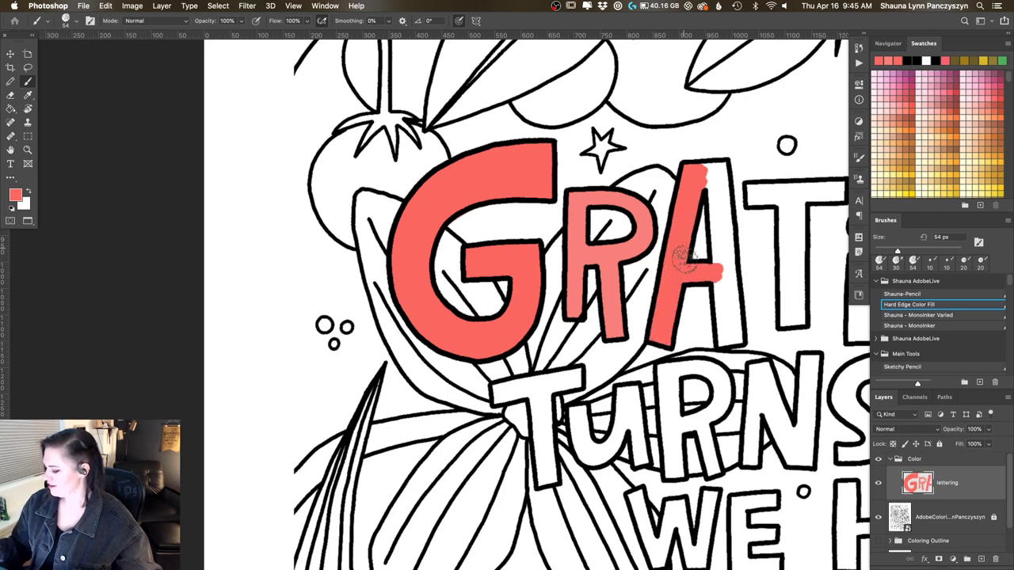
mouse_move(718, 198)
left_mouse_down()
mouse_move(713, 162)
mouse_move(721, 165)
mouse_move(712, 176)
mouse_move(723, 173)
mouse_move(710, 190)
mouse_move(717, 265)
mouse_move(719, 202)
mouse_move(729, 303)
left_mouse_up()
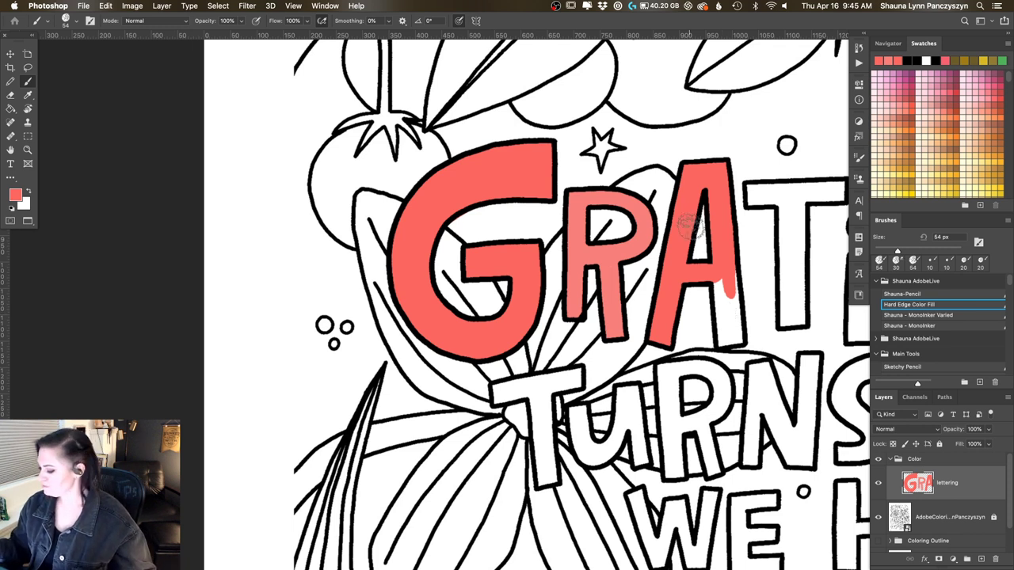
mouse_move(725, 297)
left_mouse_down()
mouse_move(721, 339)
mouse_move(733, 347)
mouse_move(733, 292)
mouse_move(732, 332)
left_mouse_up()
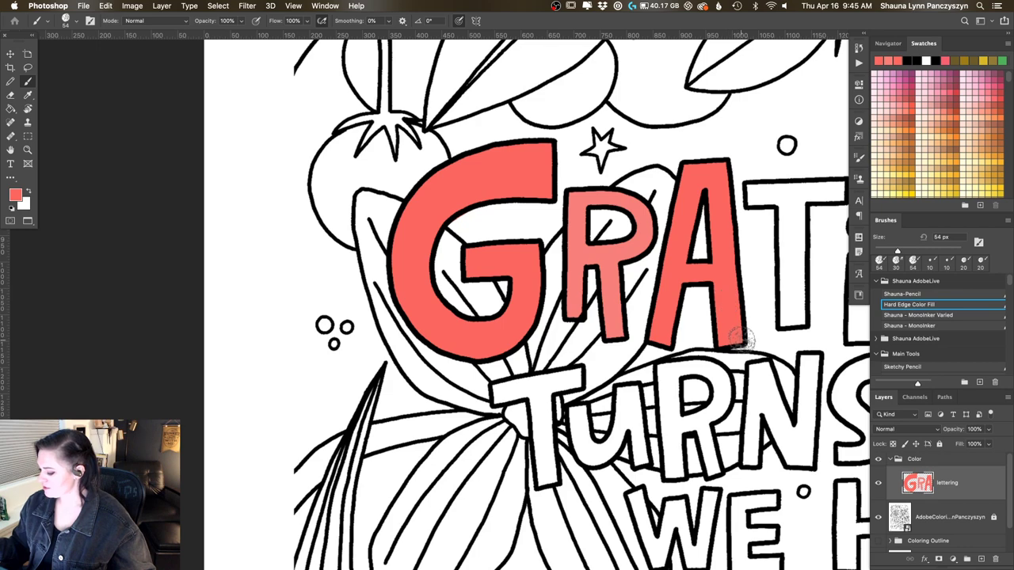
left_click_drag(727, 297, 501, 299)
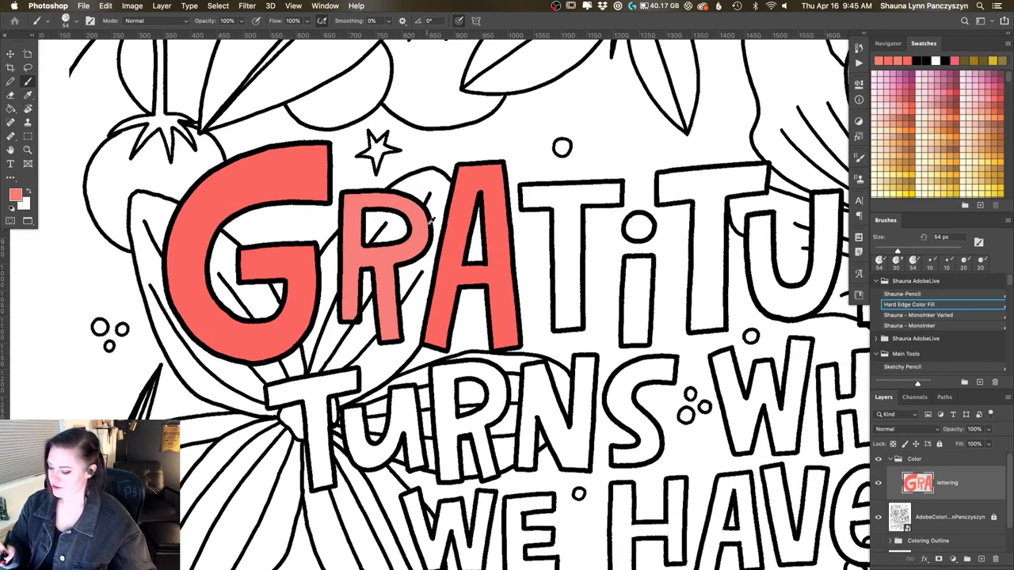
mouse_move(523, 187)
left_mouse_down()
mouse_move(526, 201)
mouse_move(537, 194)
mouse_move(529, 189)
mouse_move(611, 197)
mouse_move(576, 197)
mouse_move(607, 195)
mouse_move(551, 226)
mouse_move(559, 255)
mouse_move(570, 252)
mouse_move(575, 324)
mouse_move(560, 308)
mouse_move(561, 246)
left_mouse_up()
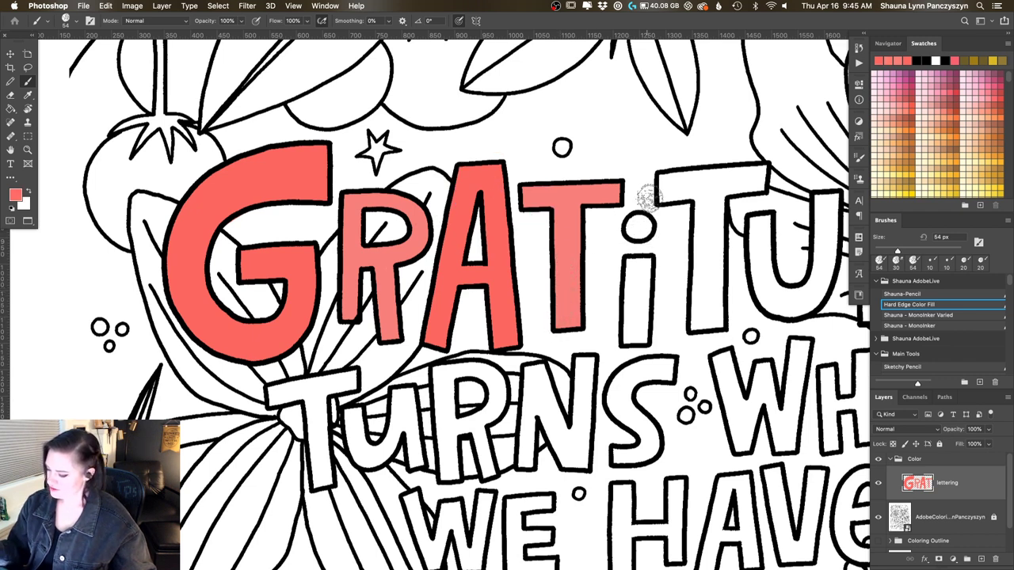
Fill the dot and stem of the i with the darker coral red and the second T with the lighter coral
left_click_drag(648, 197, 639, 228)
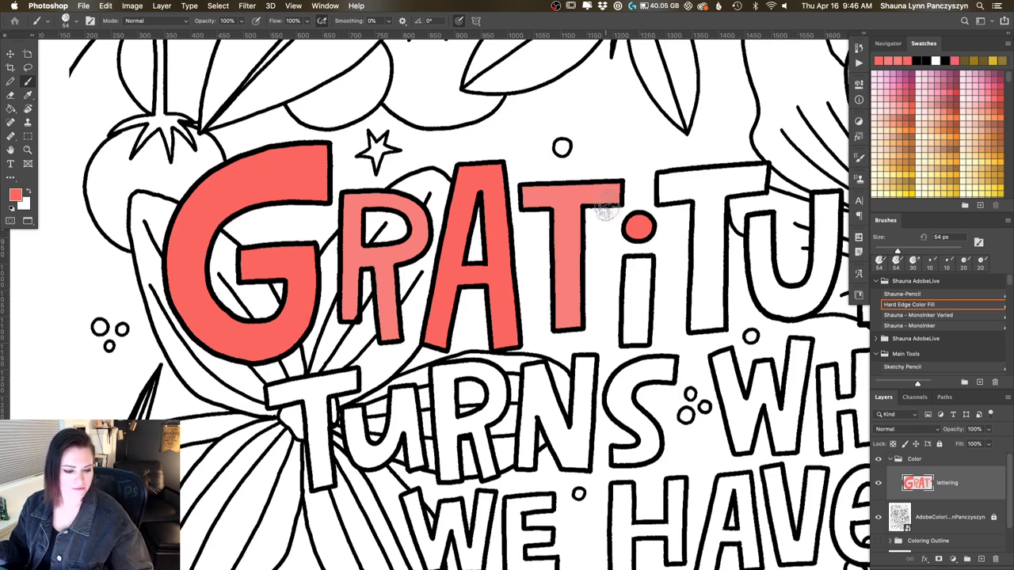
left_click(641, 227, "alt")
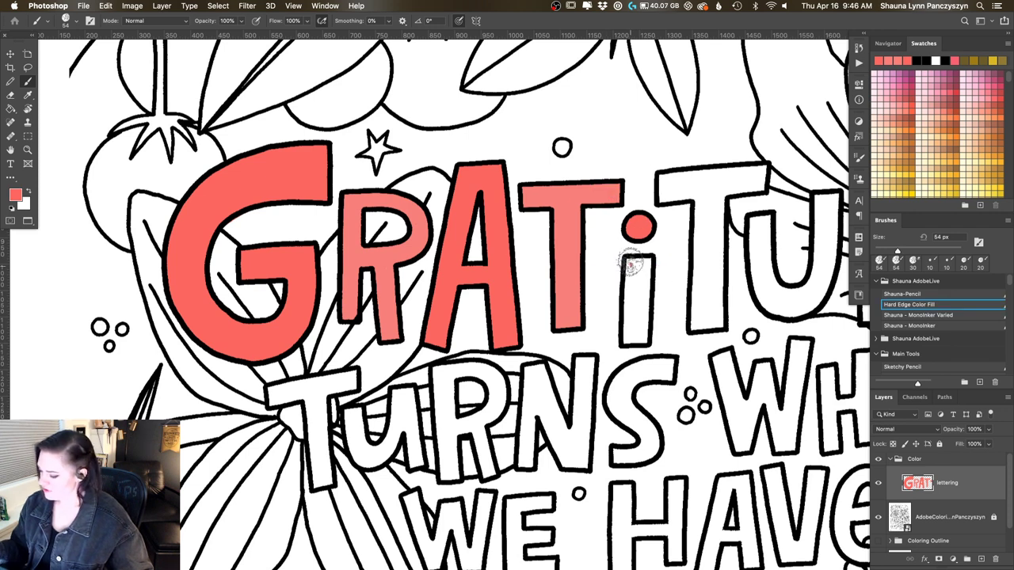
mouse_move(629, 260)
left_mouse_down()
mouse_move(627, 270)
mouse_move(645, 263)
mouse_move(640, 341)
mouse_move(628, 338)
mouse_move(629, 279)
mouse_move(638, 290)
mouse_move(634, 329)
mouse_move(626, 279)
left_mouse_up()
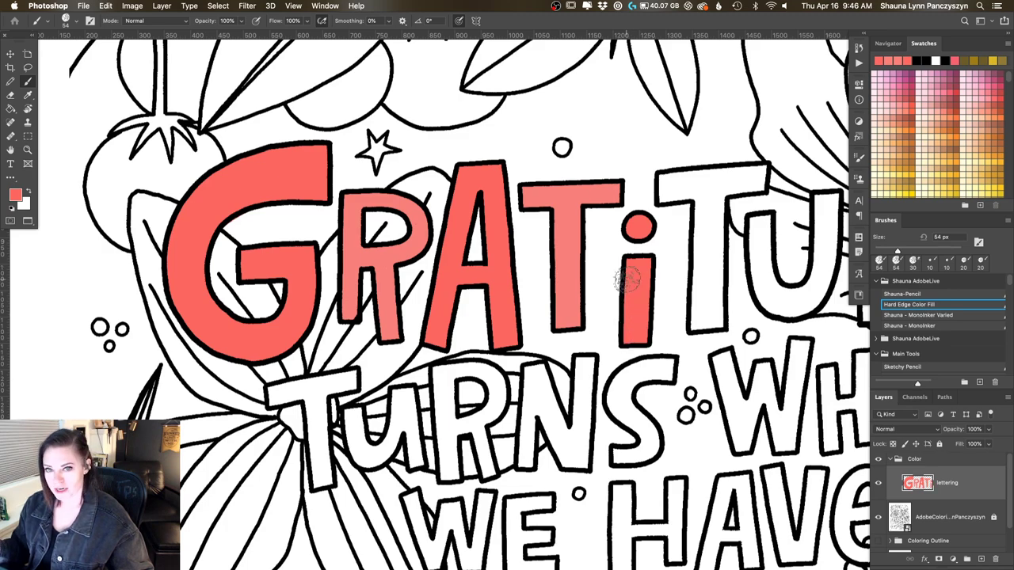
scroll(626, 279, "right", 6)
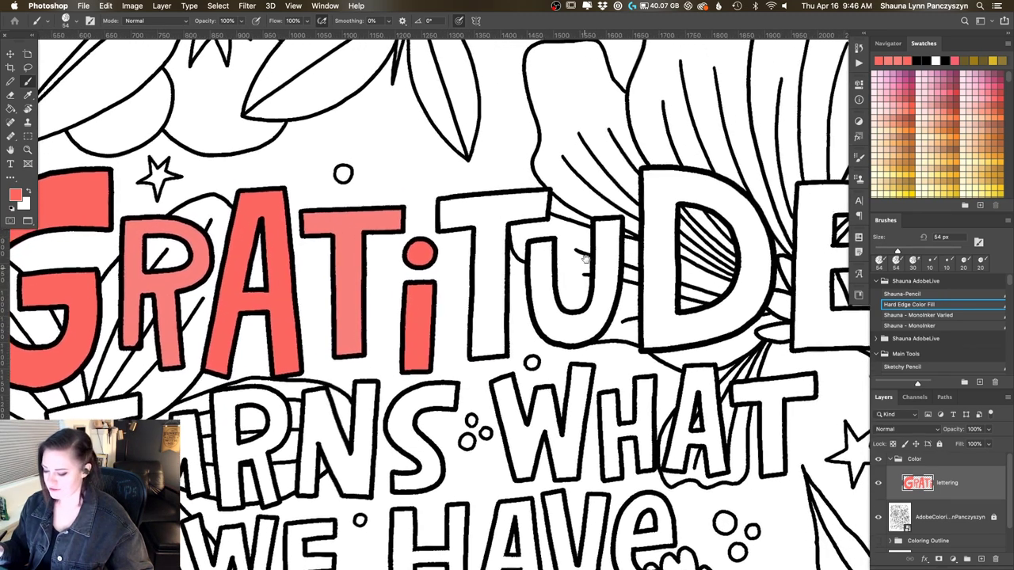
left_click_drag(586, 259, 582, 263)
mouse_move(449, 210)
left_mouse_down()
mouse_move(488, 210)
mouse_move(464, 206)
mouse_move(543, 204)
mouse_move(536, 214)
mouse_move(483, 214)
mouse_move(523, 208)
left_mouse_up()
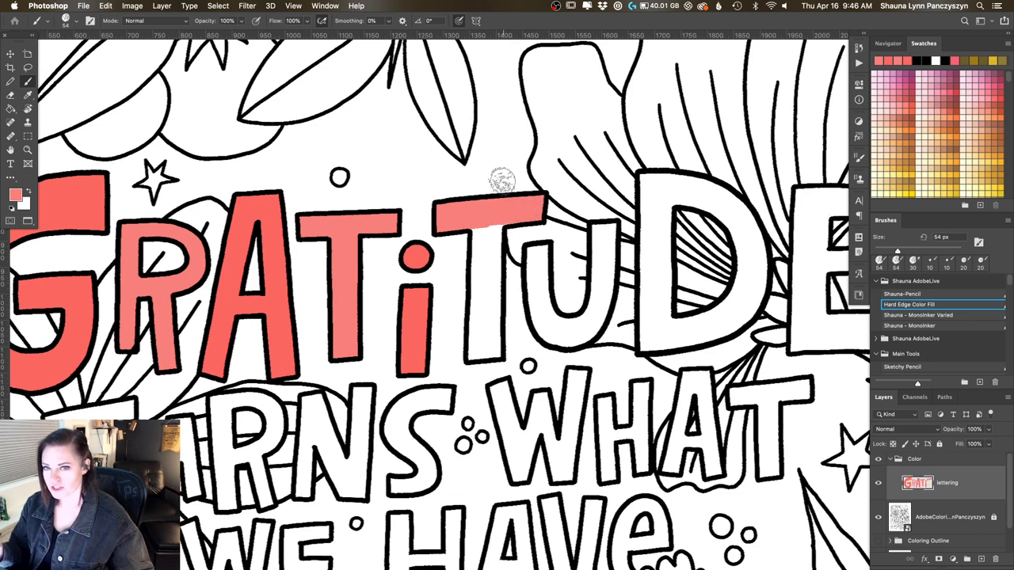
mouse_move(479, 244)
left_mouse_down()
mouse_move(471, 270)
mouse_move(477, 252)
mouse_move(458, 244)
mouse_move(459, 284)
mouse_move(485, 228)
mouse_move(496, 342)
mouse_move(493, 323)
mouse_move(494, 353)
mouse_move(465, 353)
mouse_move(473, 289)
mouse_move(490, 343)
left_mouse_up()
Fill the U of GRATITUDE with the darker coral red
key("super+0")
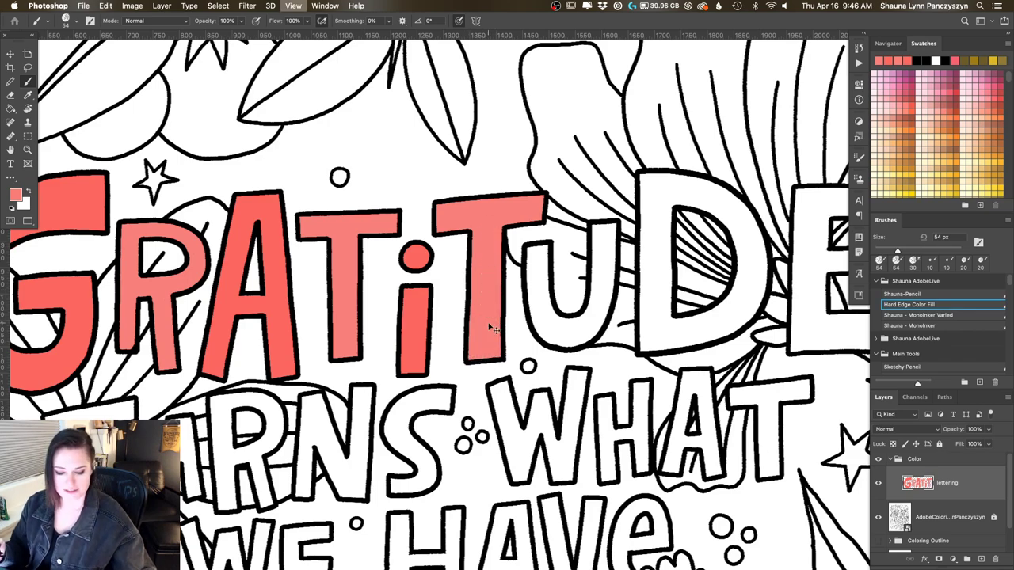
left_click_drag(538, 302, 577, 149)
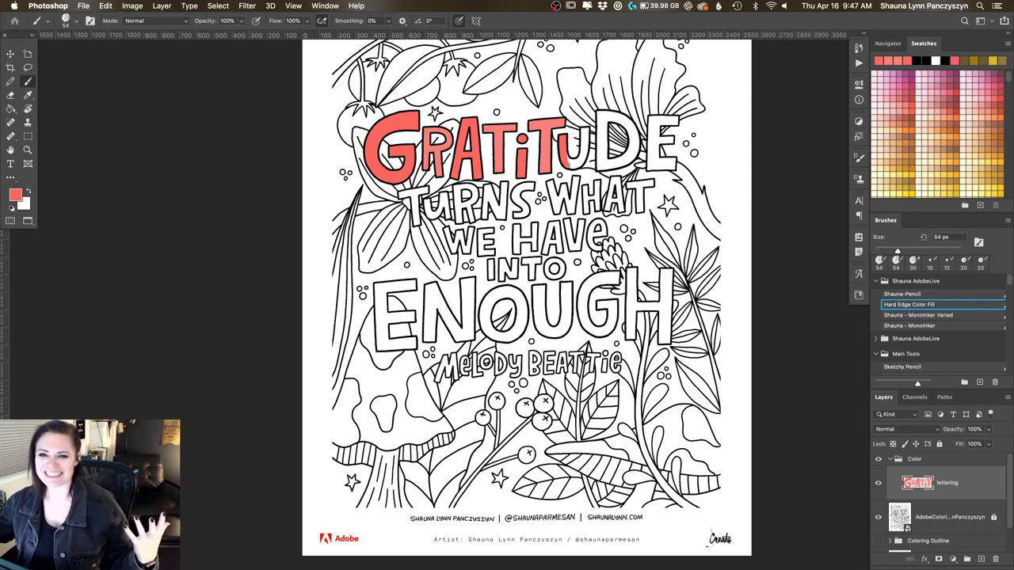
key("Tab")
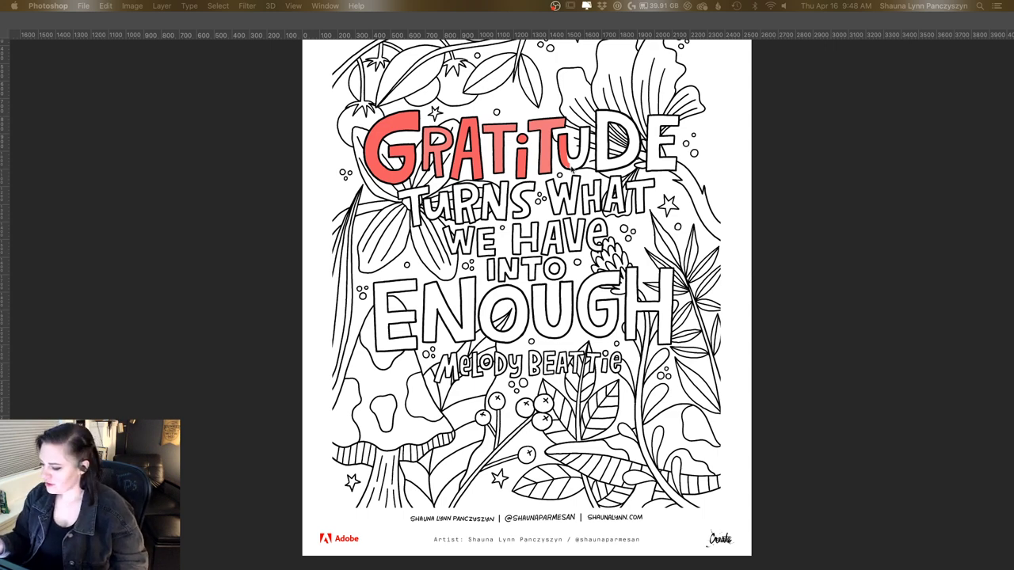
key("Tab")
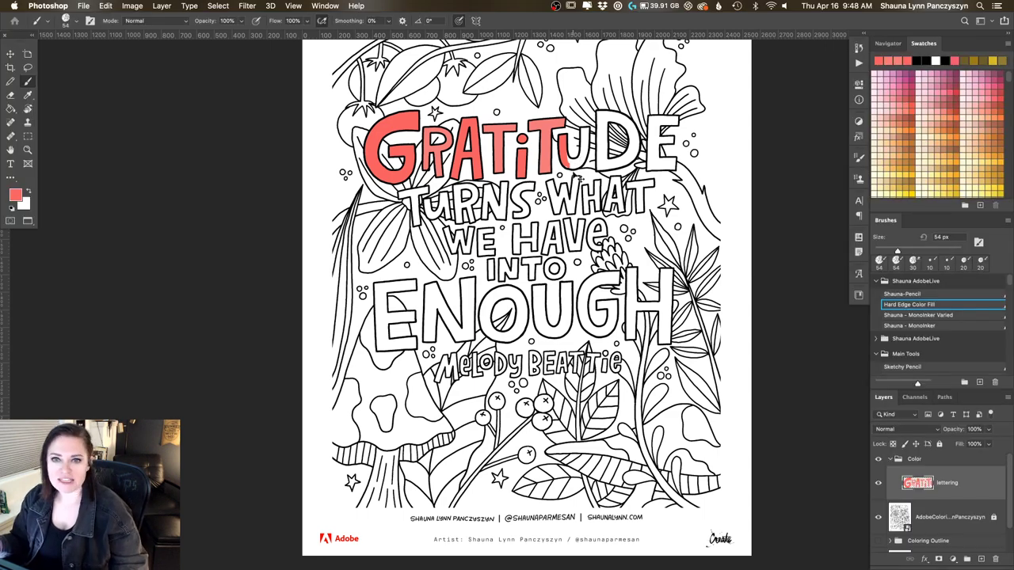
key("super+plus")
scroll(569, 189, "up", 5)
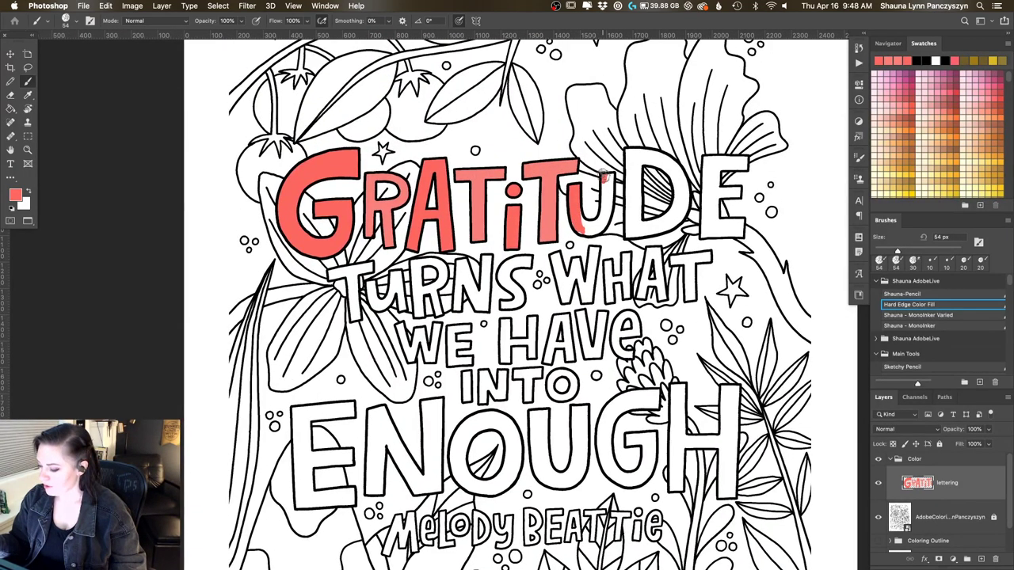
mouse_move(608, 177)
left_mouse_down()
mouse_move(610, 215)
mouse_move(607, 180)
mouse_move(602, 230)
mouse_move(584, 225)
left_mouse_up()
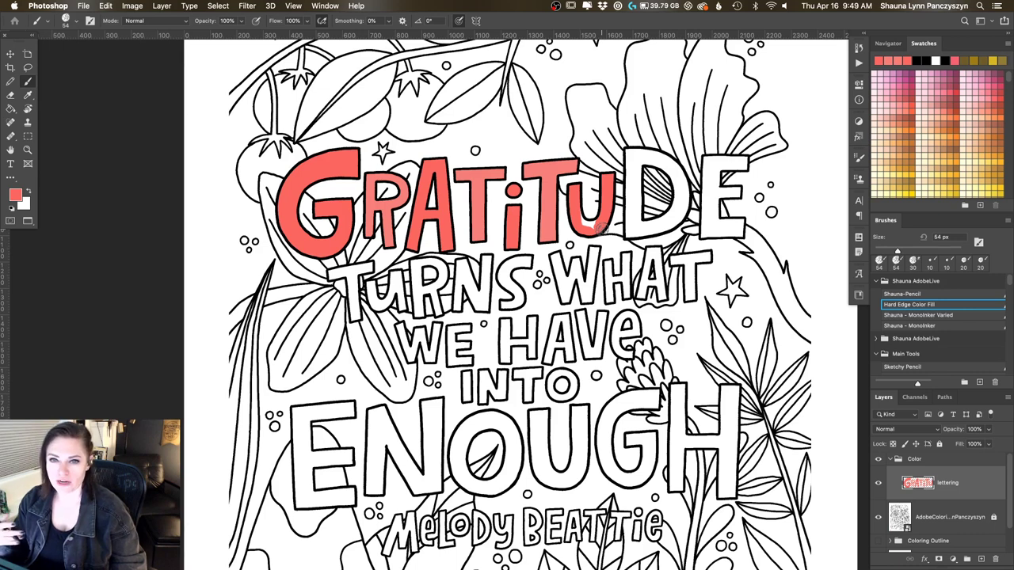
mouse_move(583, 206)
left_mouse_down()
mouse_move(580, 218)
mouse_move(600, 222)
mouse_move(583, 225)
mouse_move(592, 228)
left_mouse_up()
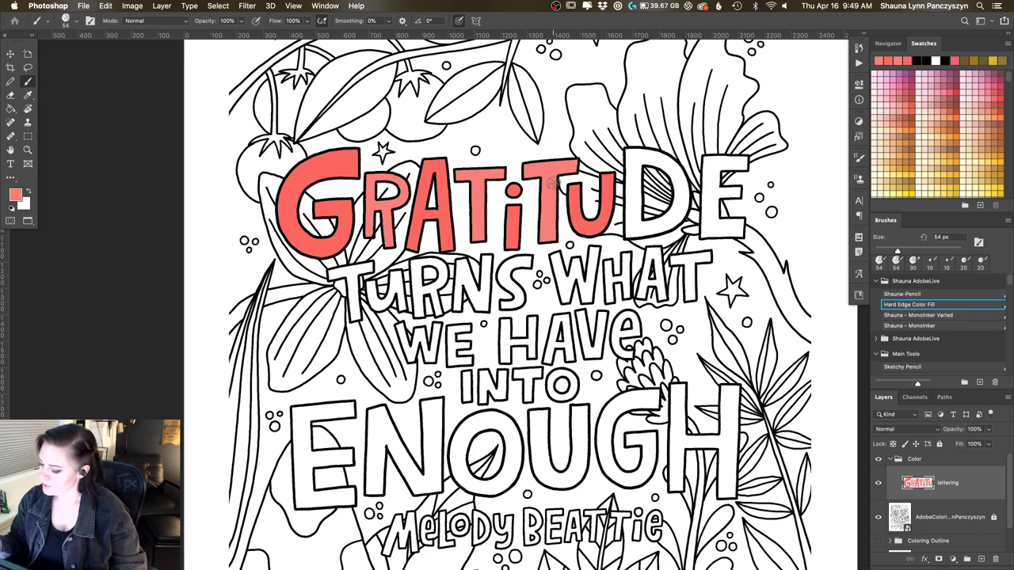
Fill the D of GRATITUDE with the lighter coral
mouse_move(631, 171)
left_mouse_down()
mouse_move(643, 225)
mouse_move(635, 167)
mouse_move(629, 220)
mouse_move(635, 158)
mouse_move(637, 161)
left_mouse_up()
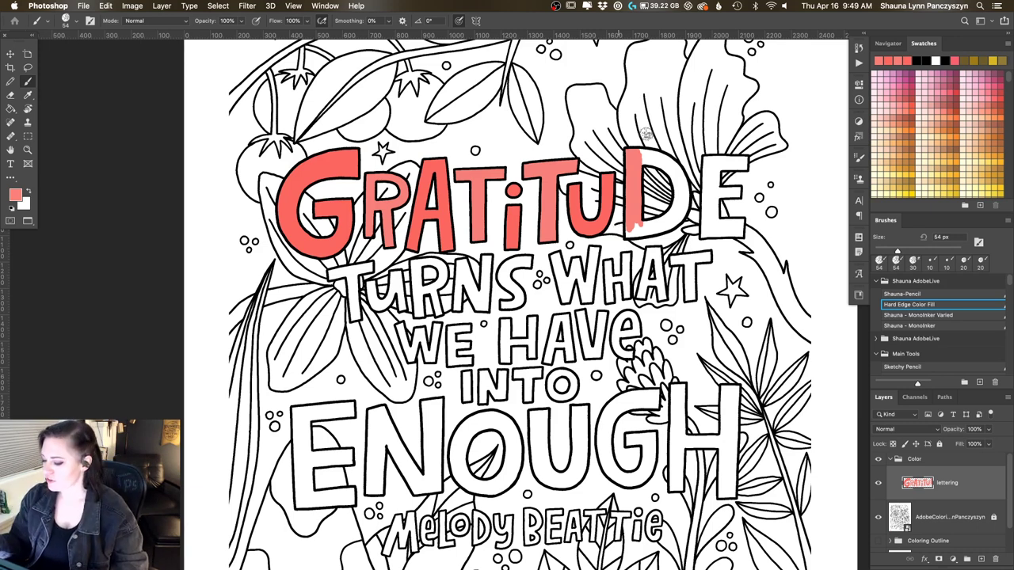
mouse_move(641, 153)
left_mouse_down()
mouse_move(638, 182)
mouse_move(642, 156)
mouse_move(672, 162)
mouse_move(662, 166)
mouse_move(674, 173)
mouse_move(677, 200)
mouse_move(674, 178)
mouse_move(677, 196)
mouse_move(663, 181)
mouse_move(665, 120)
mouse_move(671, 152)
mouse_move(657, 168)
mouse_move(685, 168)
mouse_move(675, 170)
mouse_move(680, 214)
left_mouse_up()
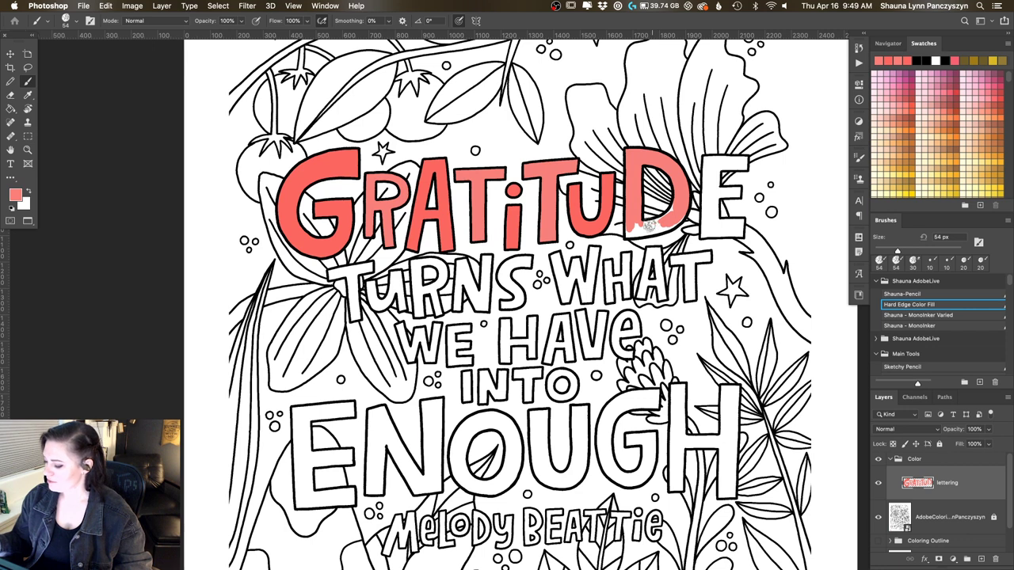
mouse_move(683, 212)
left_mouse_down()
mouse_move(648, 234)
mouse_move(626, 222)
mouse_move(656, 224)
mouse_move(668, 204)
left_mouse_up()
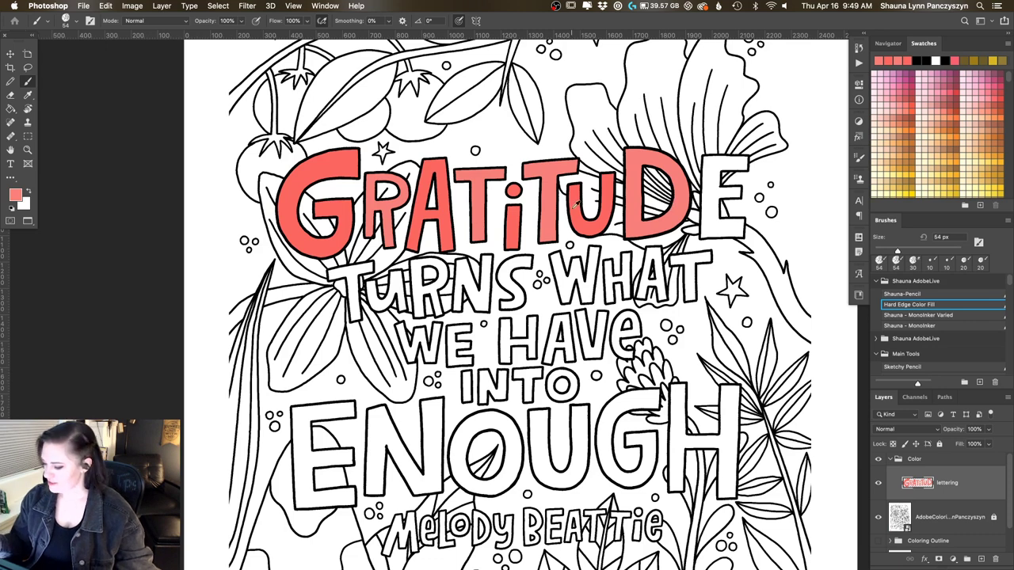
Fill the final E of GRATITUDE with the darker coral red
left_click_drag(709, 163, 711, 218)
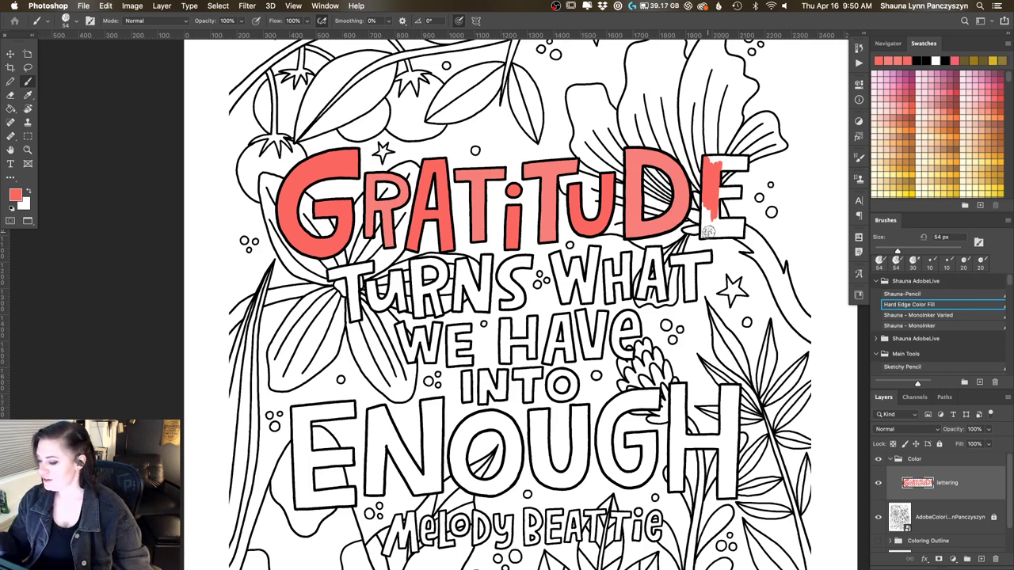
mouse_move(713, 160)
left_mouse_down()
mouse_move(743, 166)
mouse_move(717, 186)
left_mouse_up()
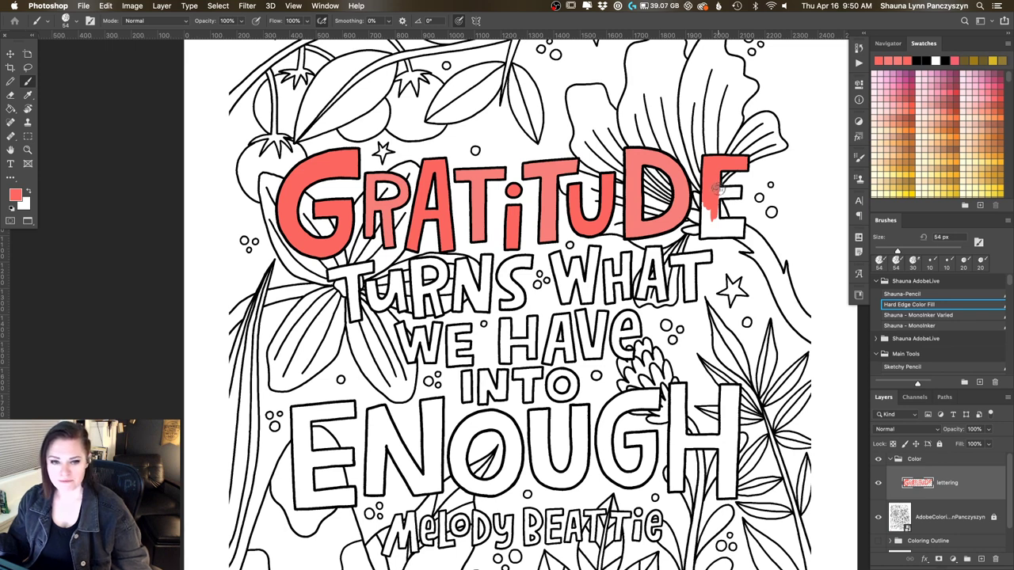
left_click_drag(718, 190, 717, 221)
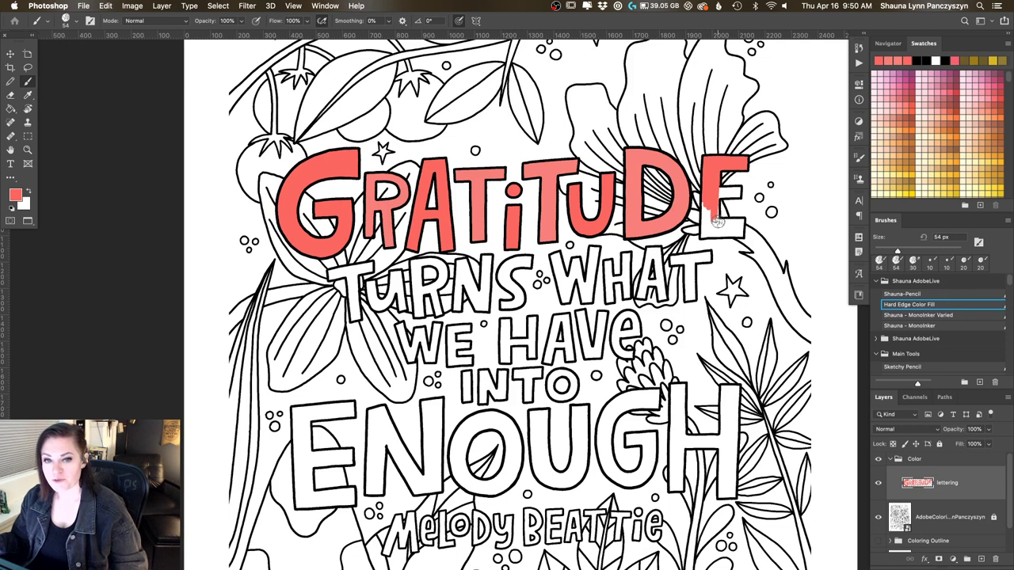
mouse_move(718, 221)
left_mouse_down()
mouse_move(726, 190)
mouse_move(717, 191)
mouse_move(729, 193)
mouse_move(712, 186)
mouse_move(738, 188)
mouse_move(713, 191)
mouse_move(707, 223)
mouse_move(703, 194)
mouse_move(705, 228)
mouse_move(712, 196)
mouse_move(735, 220)
left_mouse_up()
mouse_move(718, 223)
left_mouse_down()
mouse_move(706, 231)
mouse_move(737, 223)
left_mouse_up()
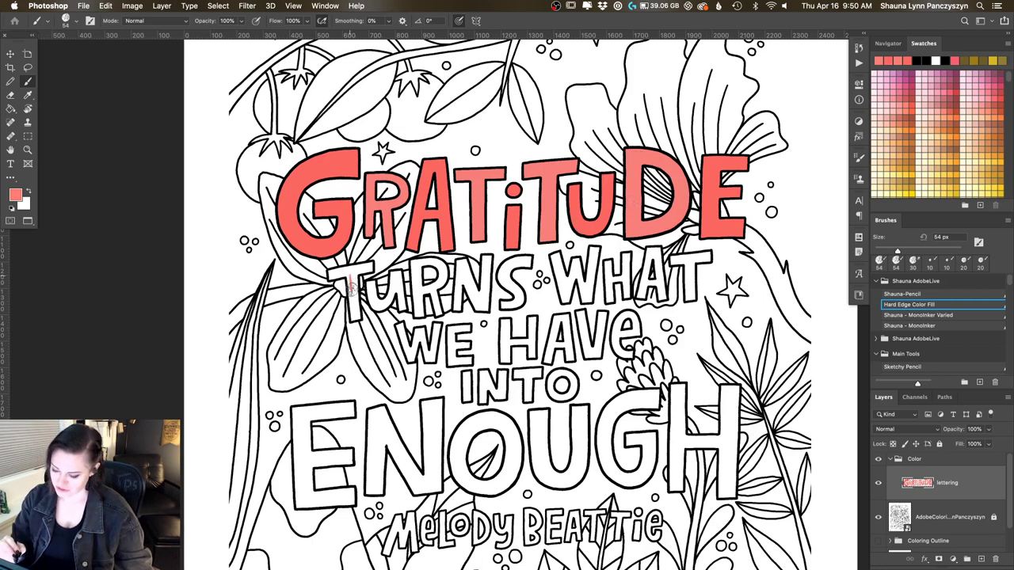
Fill the T, R and S of TURNS with the lighter coral on the lettering layer
mouse_move(349, 278)
left_mouse_down()
mouse_move(357, 317)
mouse_move(353, 270)
mouse_move(353, 303)
mouse_move(351, 272)
mouse_move(333, 277)
mouse_move(333, 263)
left_mouse_up()
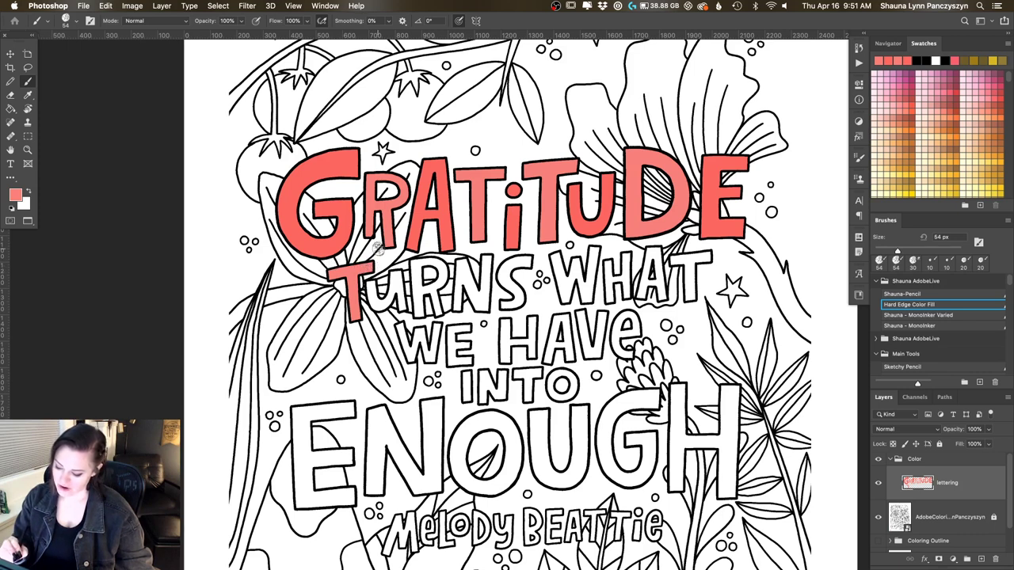
left_click_drag(414, 271, 419, 316)
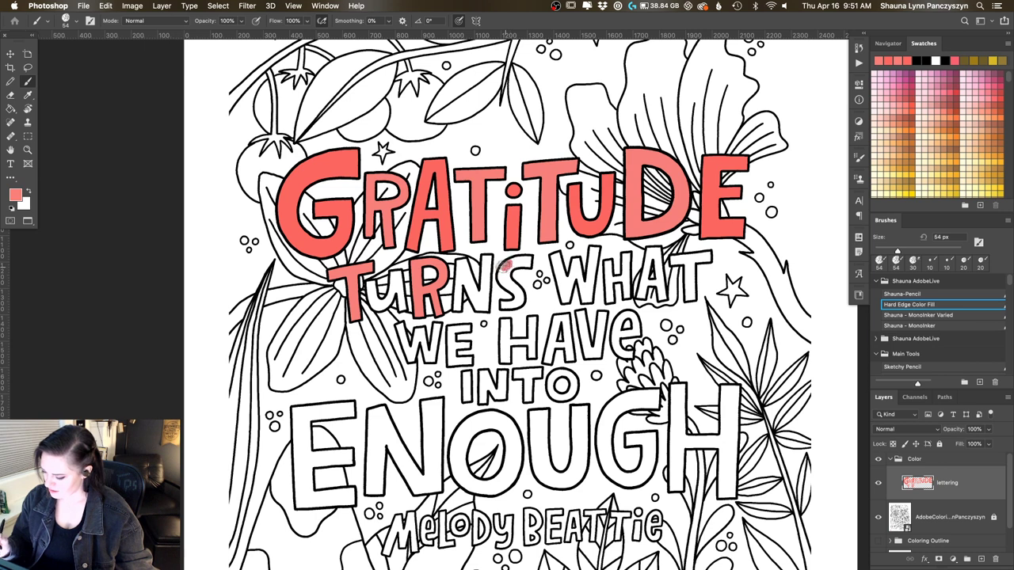
mouse_move(508, 268)
left_mouse_down()
mouse_move(529, 264)
mouse_move(503, 263)
mouse_move(506, 282)
mouse_move(511, 242)
mouse_move(519, 300)
left_mouse_up()
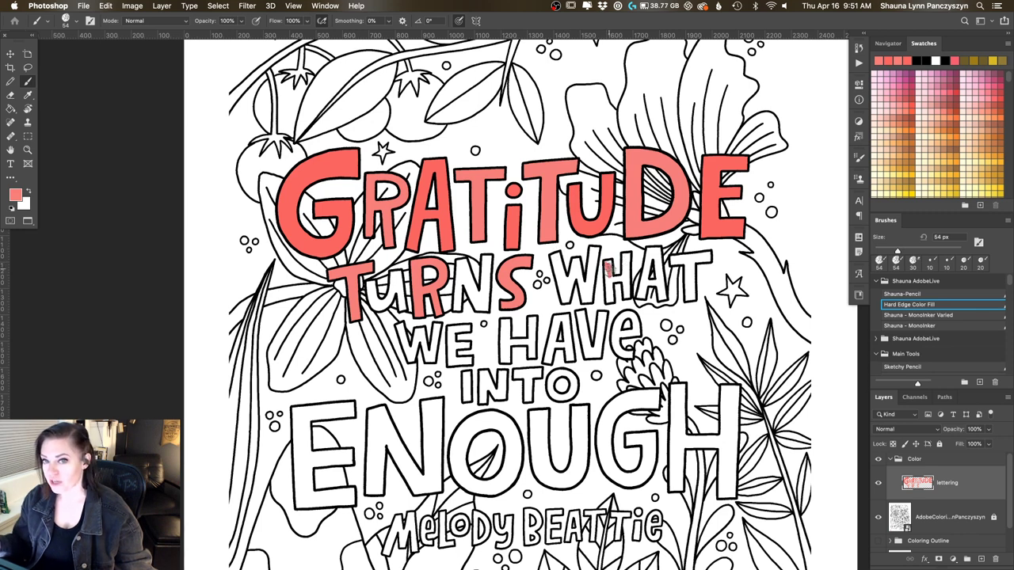
Fill the H and final T of WHAT with the lighter coral
mouse_move(607, 262)
left_mouse_down()
mouse_move(607, 290)
mouse_move(605, 268)
mouse_move(608, 302)
mouse_move(629, 253)
mouse_move(625, 297)
mouse_move(619, 270)
left_mouse_up()
key("space")
scroll(618, 269, "right", 5)
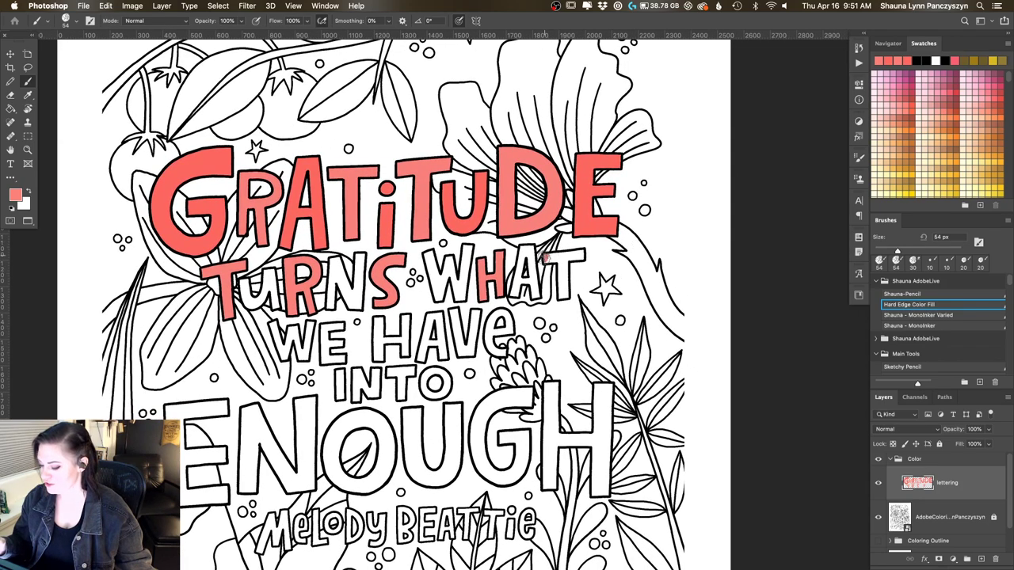
mouse_move(546, 256)
left_mouse_down()
mouse_move(583, 252)
mouse_move(564, 258)
mouse_move(576, 264)
mouse_move(560, 272)
mouse_move(564, 297)
mouse_move(566, 260)
mouse_move(563, 287)
left_mouse_up()
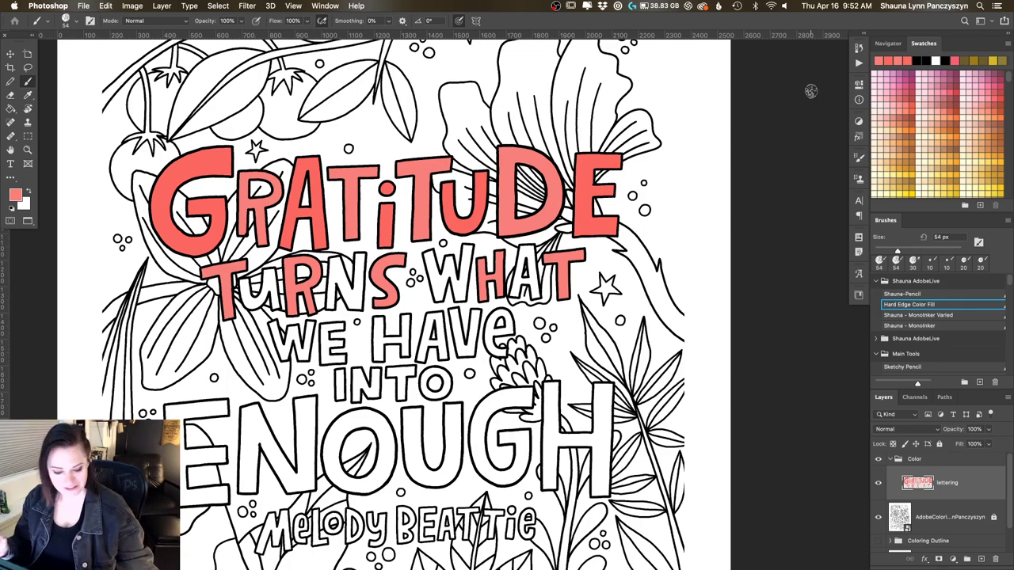
Fill the U and N of TURNS with the darker coral red
scroll(558, 244, "down", 2)
scroll(558, 245, "left", 2)
scroll(559, 245, "up", 1)
scroll(559, 245, "left", 1)
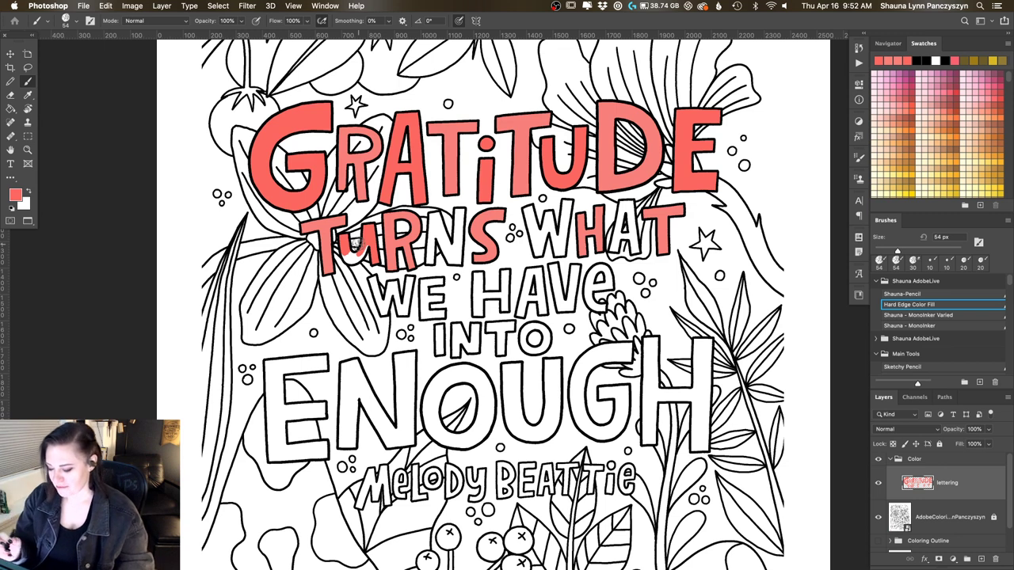
mouse_move(346, 254)
left_mouse_down()
mouse_move(362, 257)
mouse_move(358, 247)
left_mouse_up()
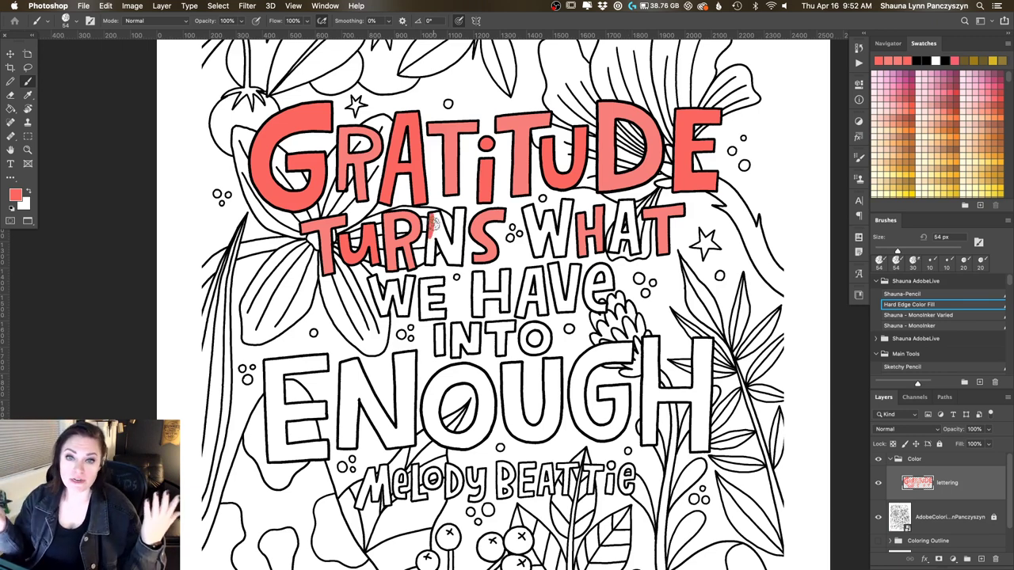
mouse_move(433, 229)
left_mouse_down()
mouse_move(431, 262)
mouse_move(435, 218)
mouse_move(450, 252)
mouse_move(438, 214)
mouse_move(454, 249)
mouse_move(440, 210)
mouse_move(458, 212)
mouse_move(456, 261)
left_mouse_up()
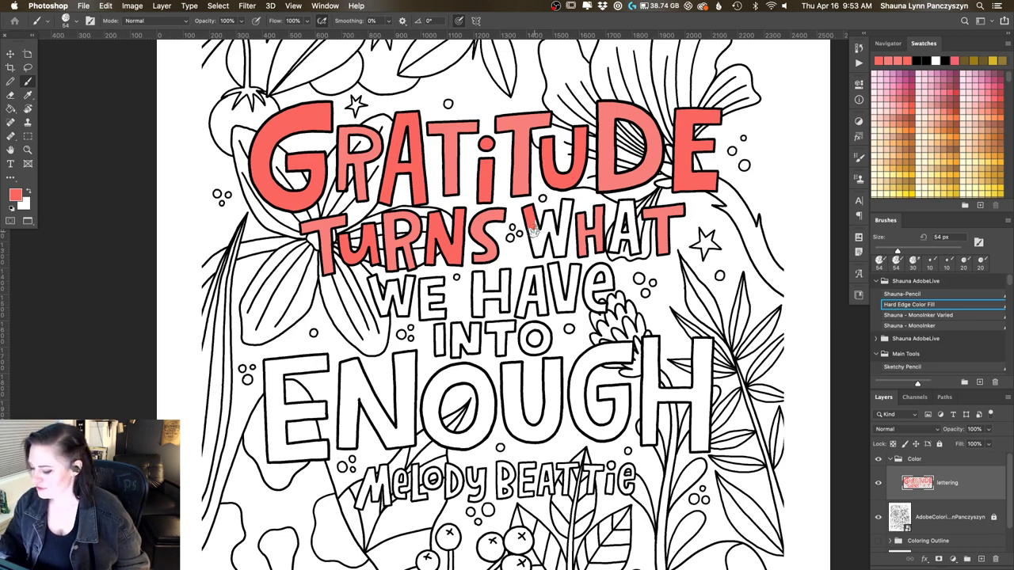
Fill the W and A of WHAT with the darker coral red, undoing any stray stroke
mouse_move(532, 219)
left_mouse_down()
mouse_move(537, 247)
mouse_move(547, 212)
mouse_move(542, 252)
left_mouse_up()
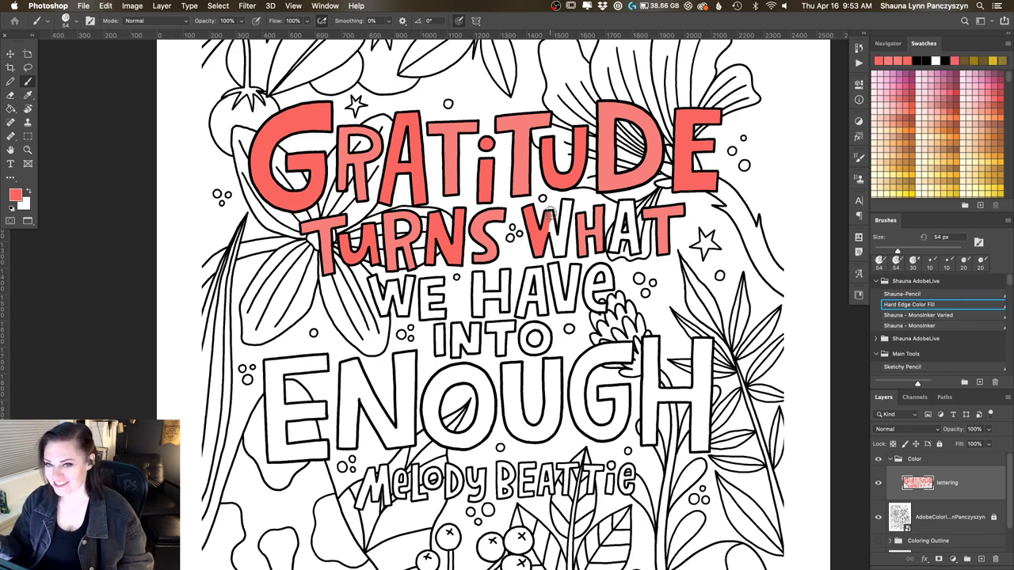
mouse_move(550, 213)
left_mouse_down()
mouse_move(557, 258)
mouse_move(565, 209)
left_mouse_up()
key("super+z")
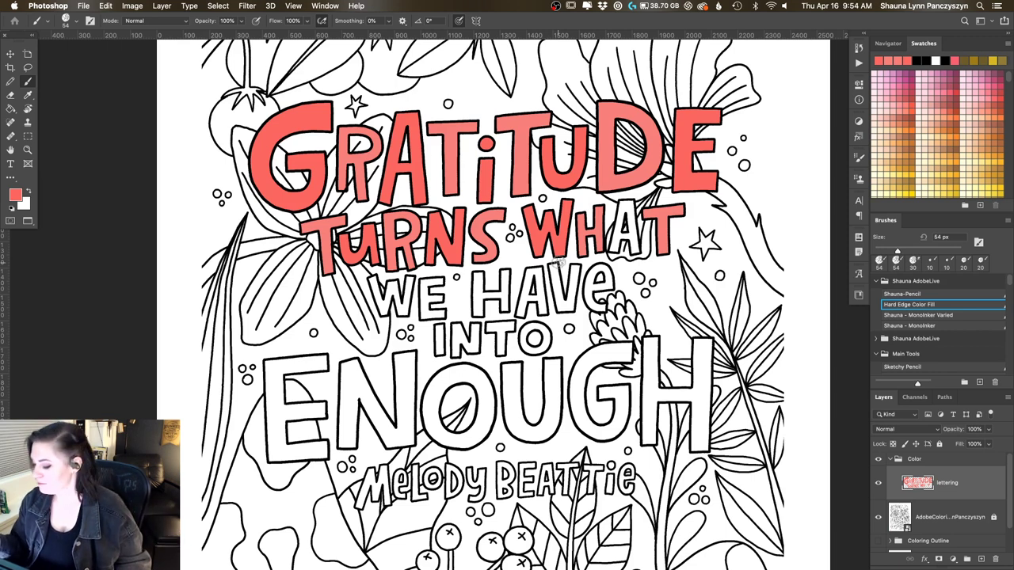
mouse_move(622, 205)
left_mouse_down()
mouse_move(613, 250)
mouse_move(623, 212)
mouse_move(615, 252)
mouse_move(627, 235)
mouse_move(626, 267)
left_mouse_up()
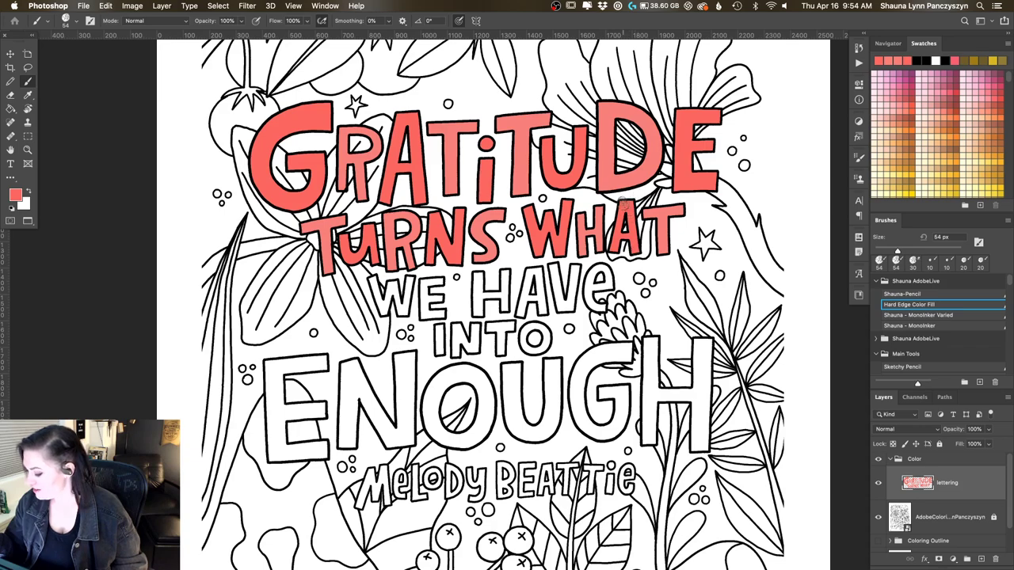
Fill the W of WE and the H and V of HAVE with the darker coral red
left_click_drag(654, 181, 726, 136)
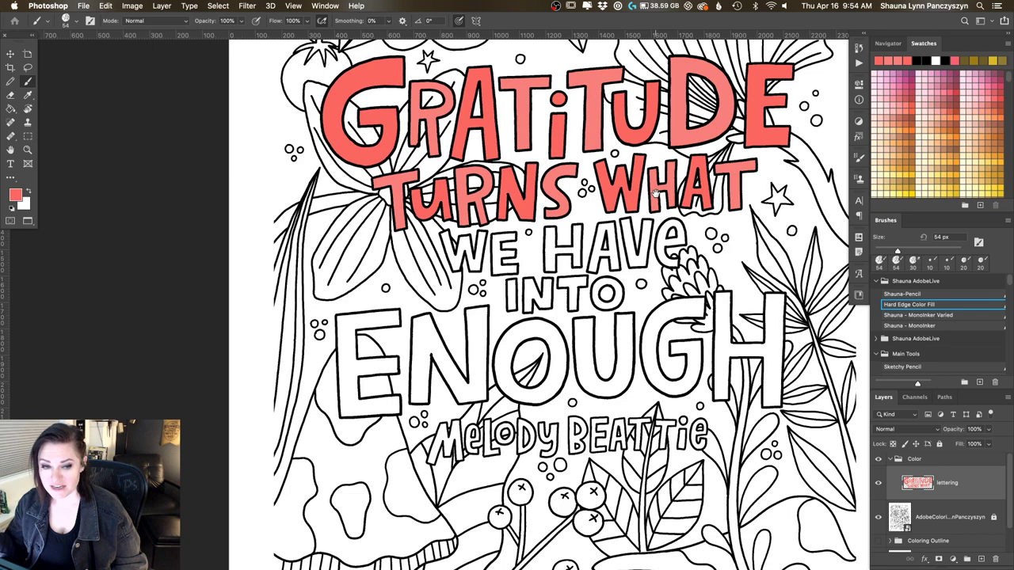
scroll(656, 193, "right", 3)
scroll(656, 193, "down", 2)
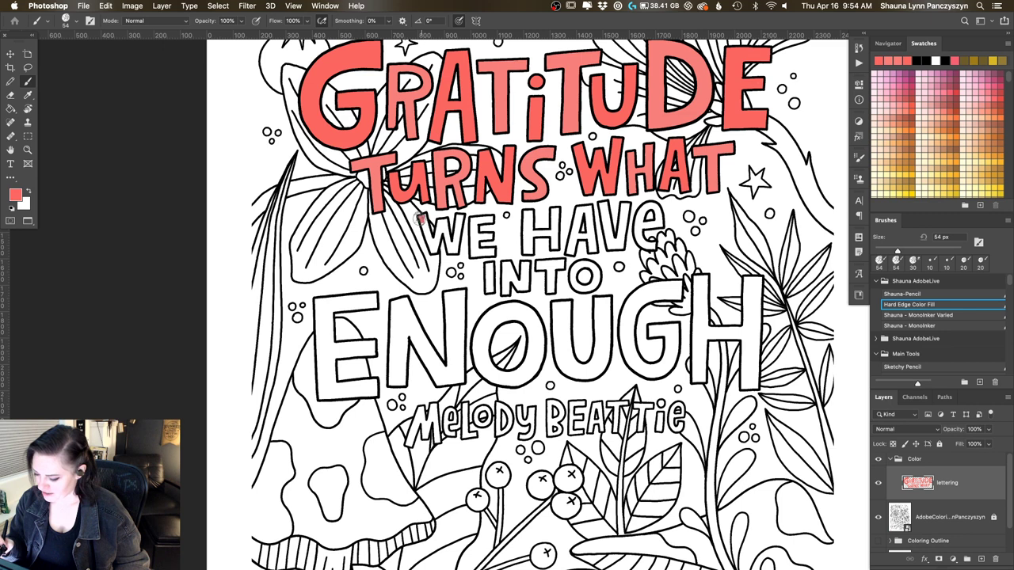
left_click_drag(421, 212, 426, 233)
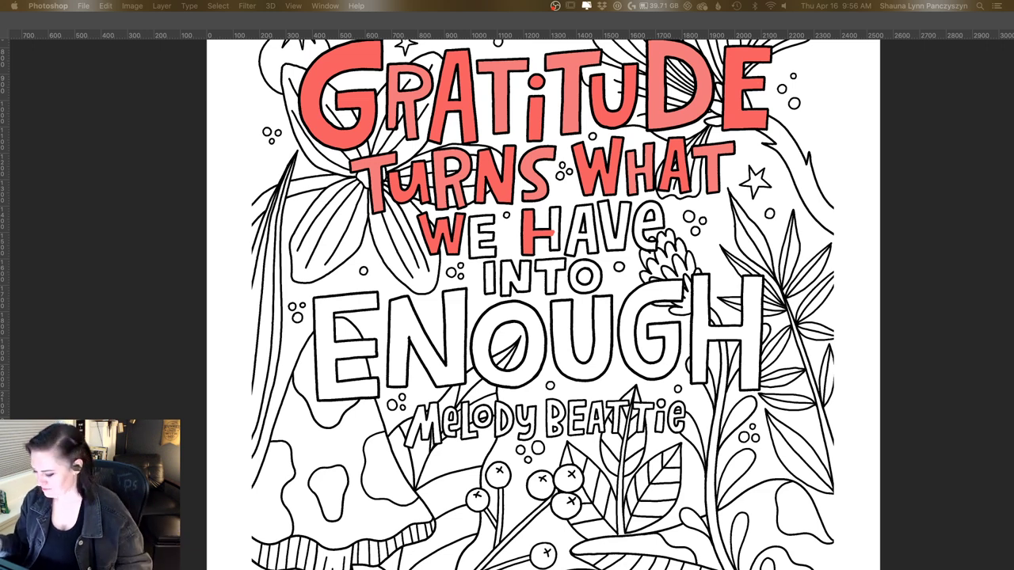
key("Tab")
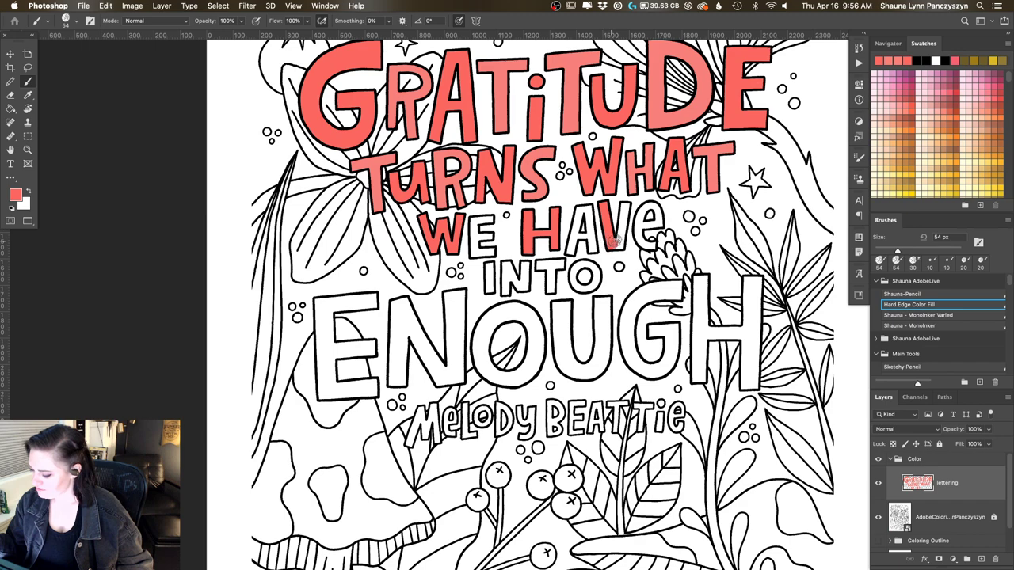
mouse_move(620, 231)
left_mouse_down()
mouse_move(623, 204)
mouse_move(615, 248)
left_mouse_up()
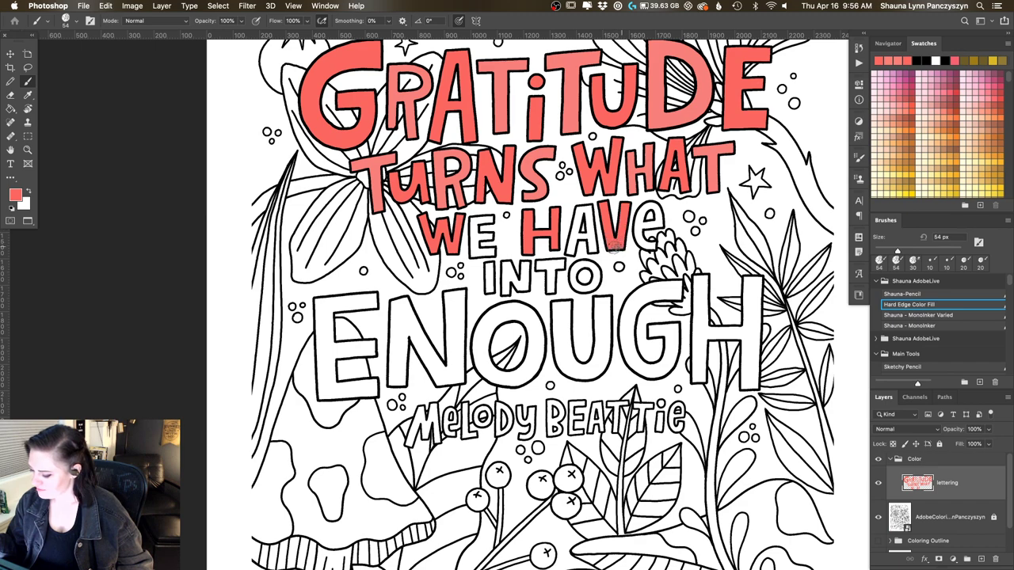
Fill the E of WE and the A of HAVE with the lighter coral
scroll(656, 191, "down", 3)
scroll(656, 191, "left", 2)
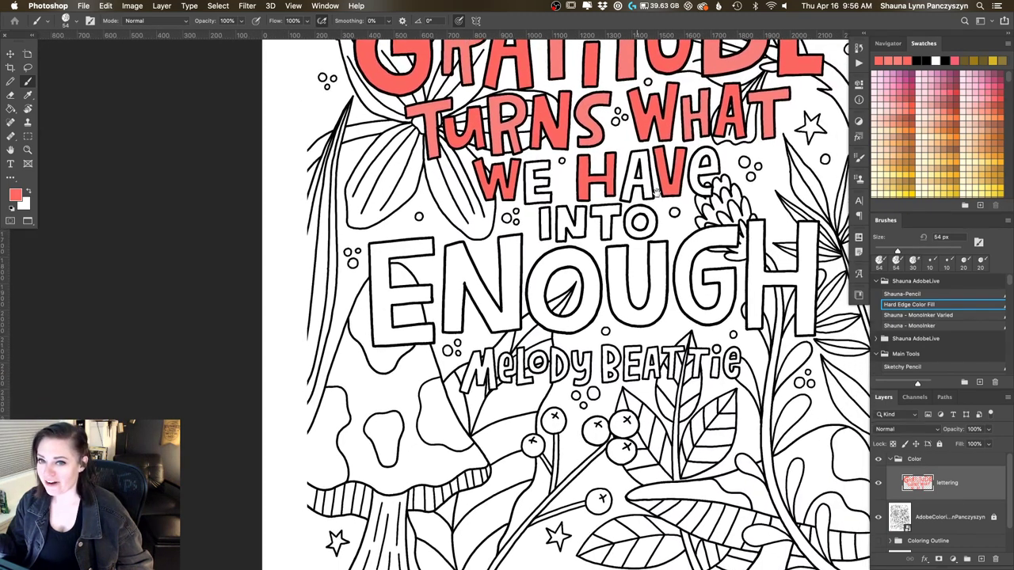
left_click_drag(657, 192, 653, 191)
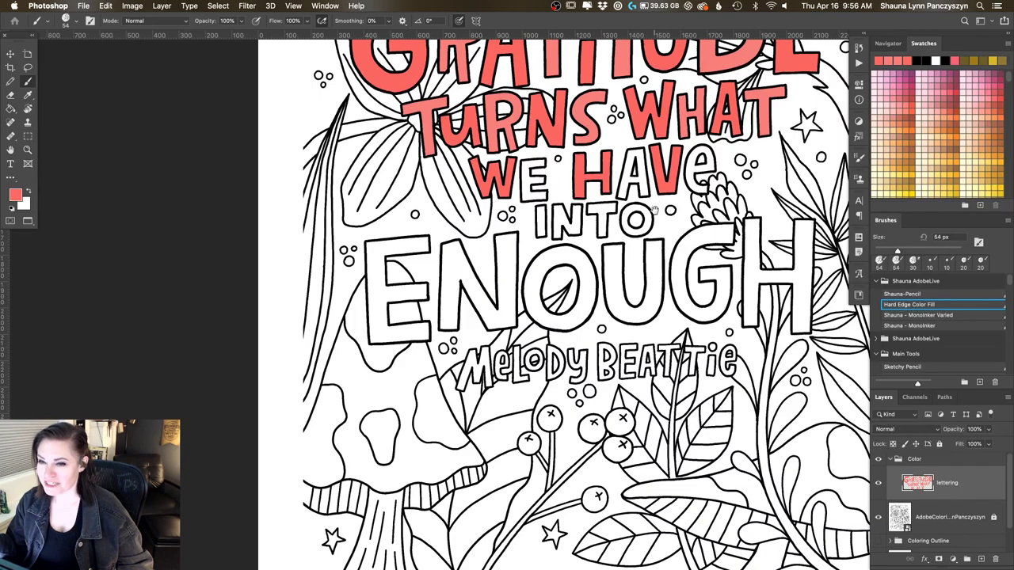
scroll(657, 208, "down", 3)
scroll(656, 209, "right", 3)
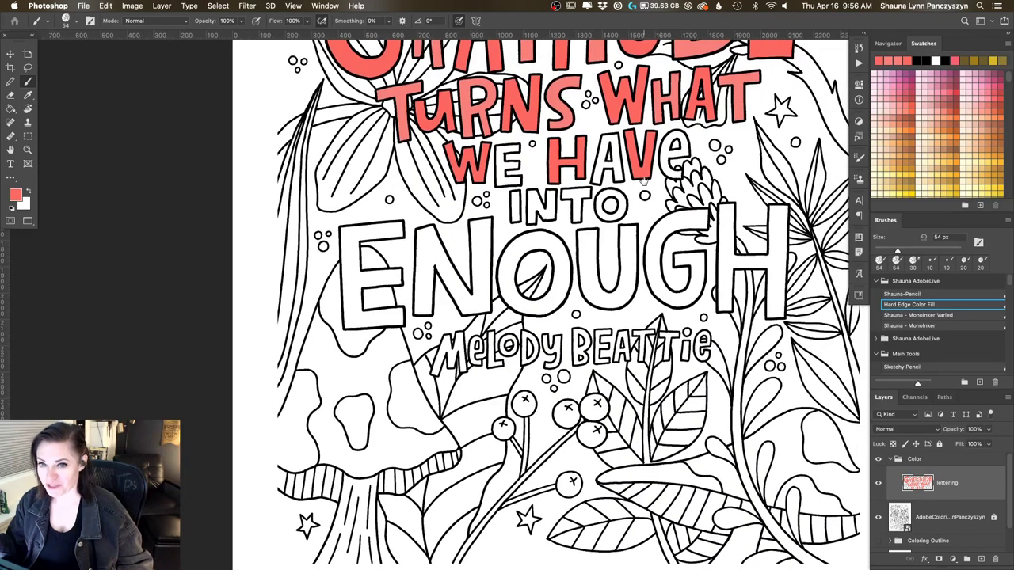
scroll(655, 174, "up", 2)
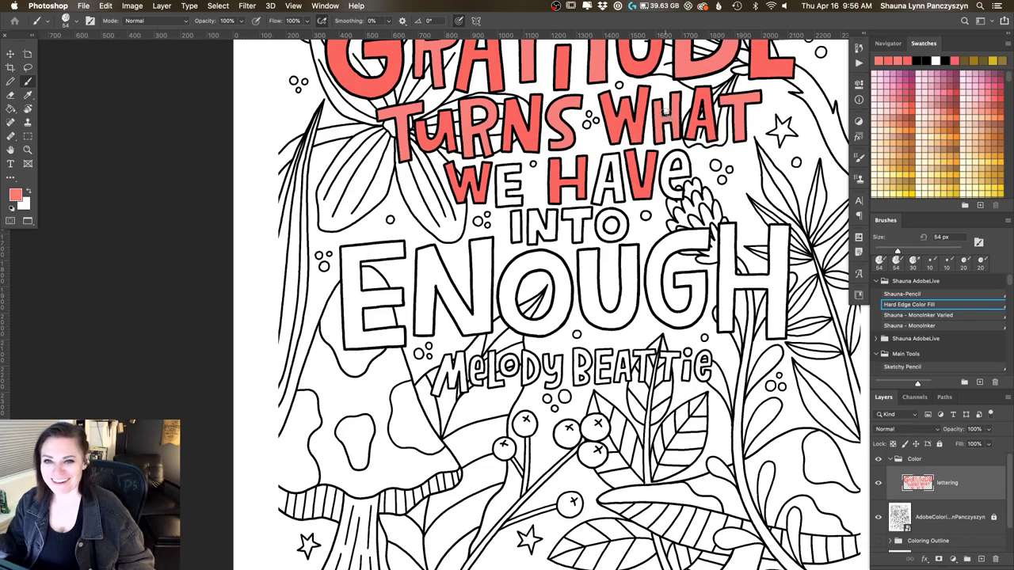
mouse_move(499, 168)
left_mouse_down()
mouse_move(499, 202)
mouse_move(509, 202)
mouse_move(505, 192)
mouse_move(519, 198)
mouse_move(513, 204)
mouse_move(498, 203)
mouse_move(525, 179)
left_mouse_up()
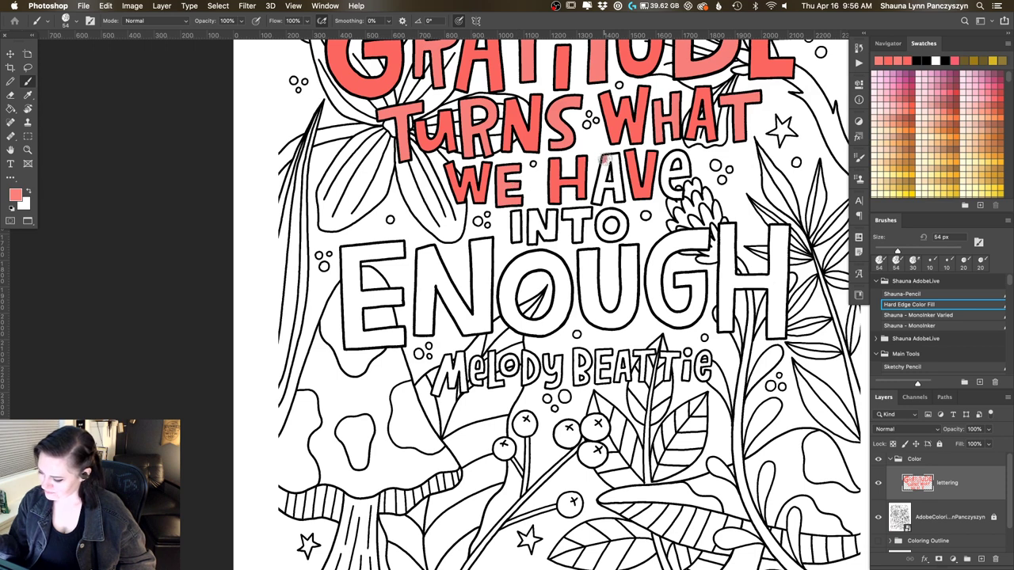
mouse_move(605, 160)
left_mouse_down()
mouse_move(597, 202)
mouse_move(614, 159)
mouse_move(619, 199)
mouse_move(607, 183)
mouse_move(621, 198)
mouse_move(617, 158)
mouse_move(619, 197)
mouse_move(609, 187)
left_mouse_up()
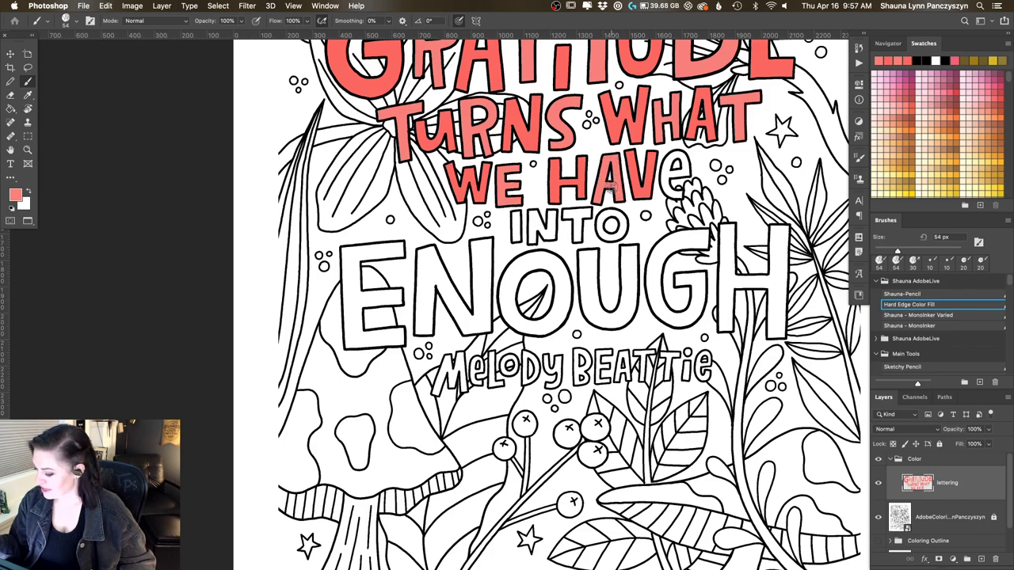
Hide the line-art layer to inspect the coral fills on their own, and show it again
scroll(639, 232, "right", 3)
scroll(638, 232, "up", 1)
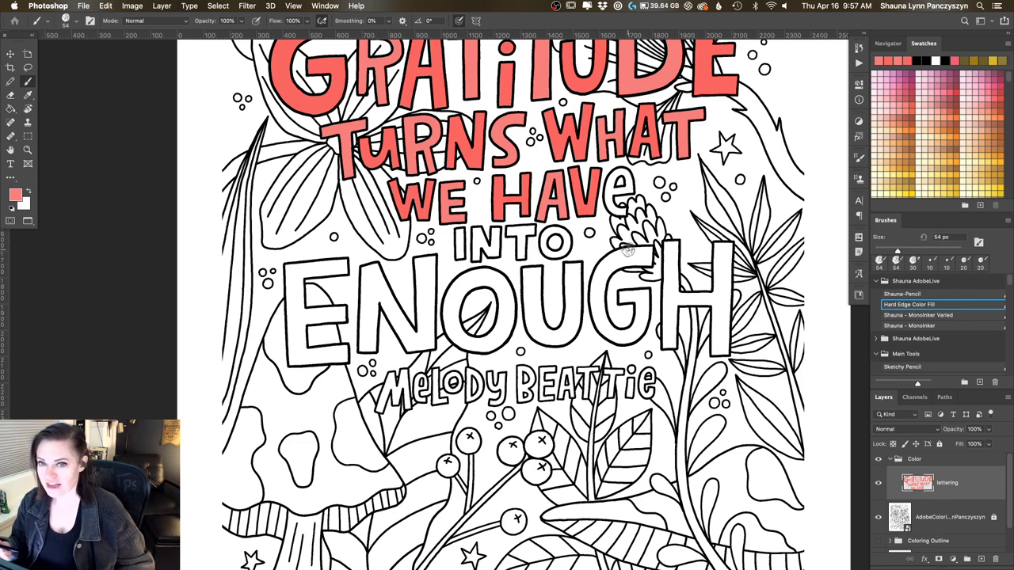
scroll(957, 492, "down", 1)
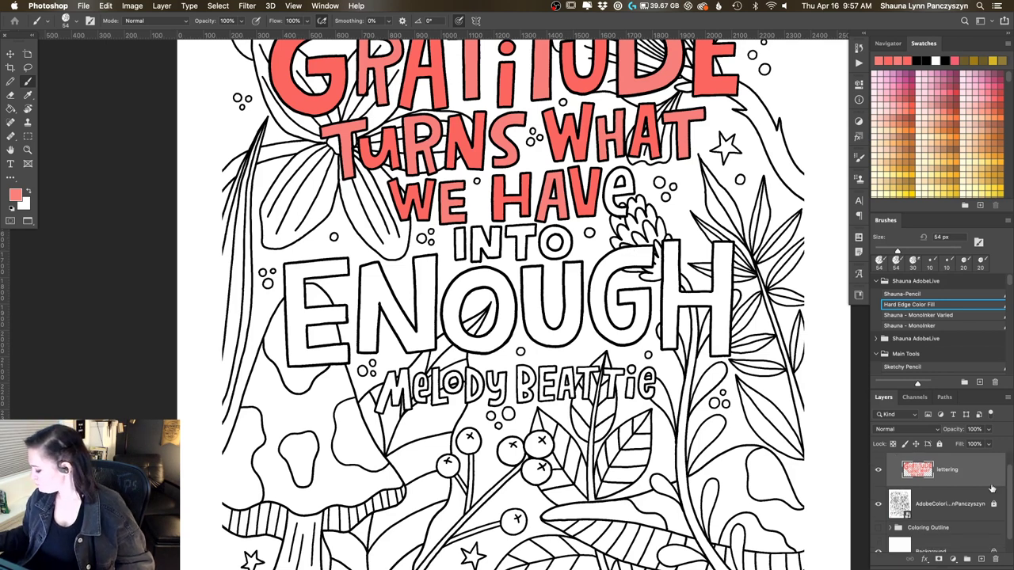
left_click(957, 496)
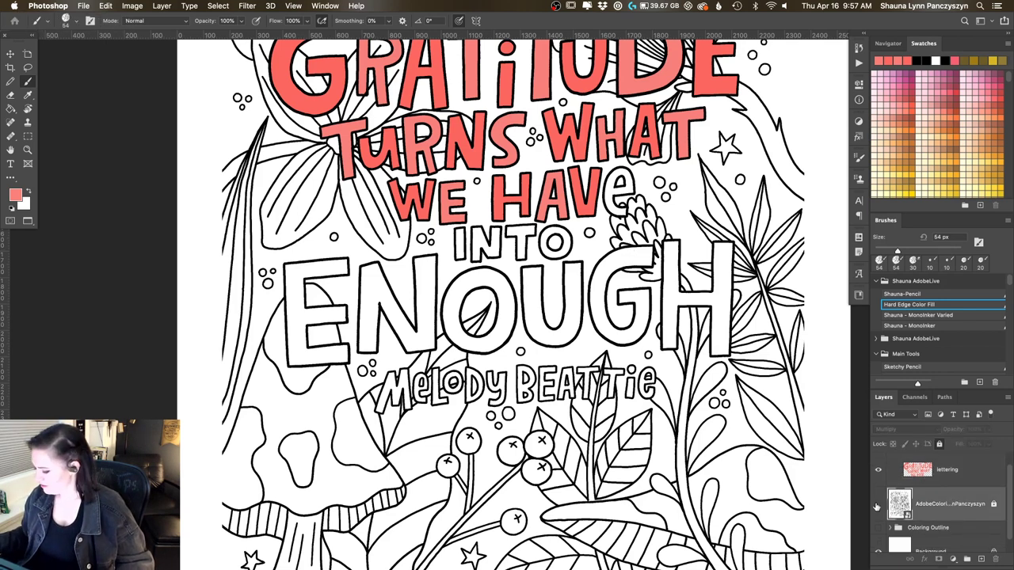
left_click(877, 504)
left_click_drag(749, 389, 744, 491)
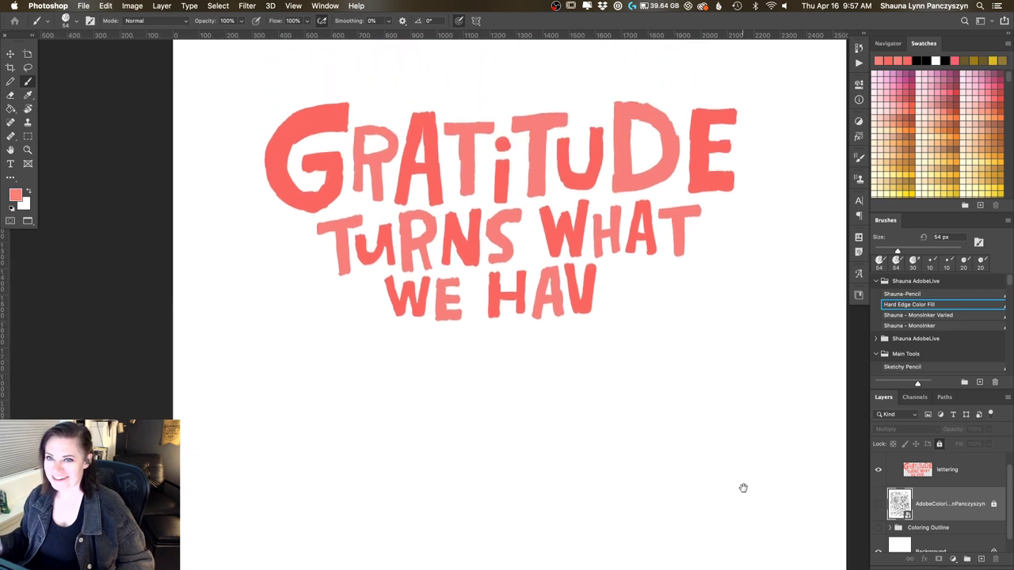
left_click_drag(742, 428, 747, 444)
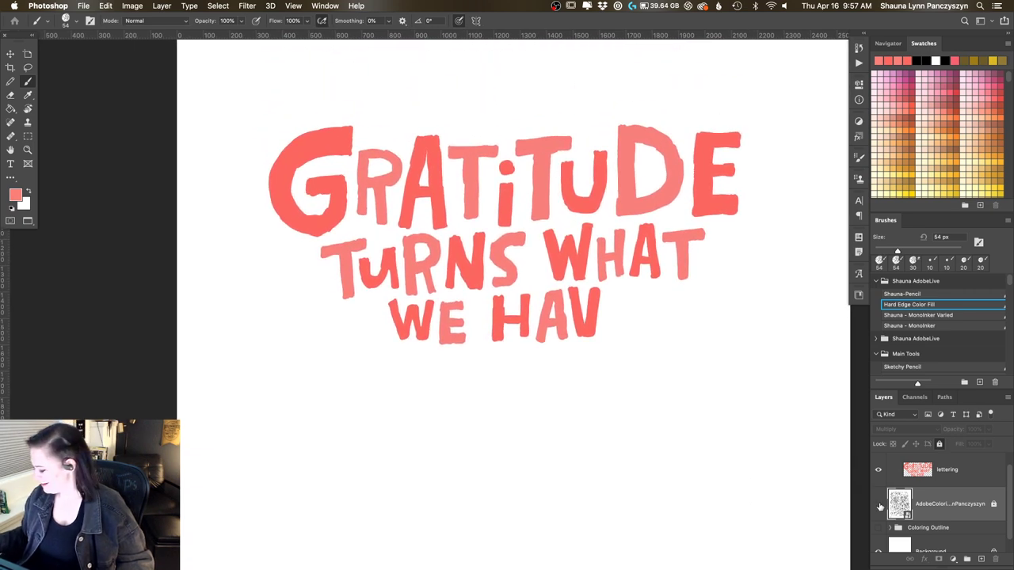
left_click(877, 504)
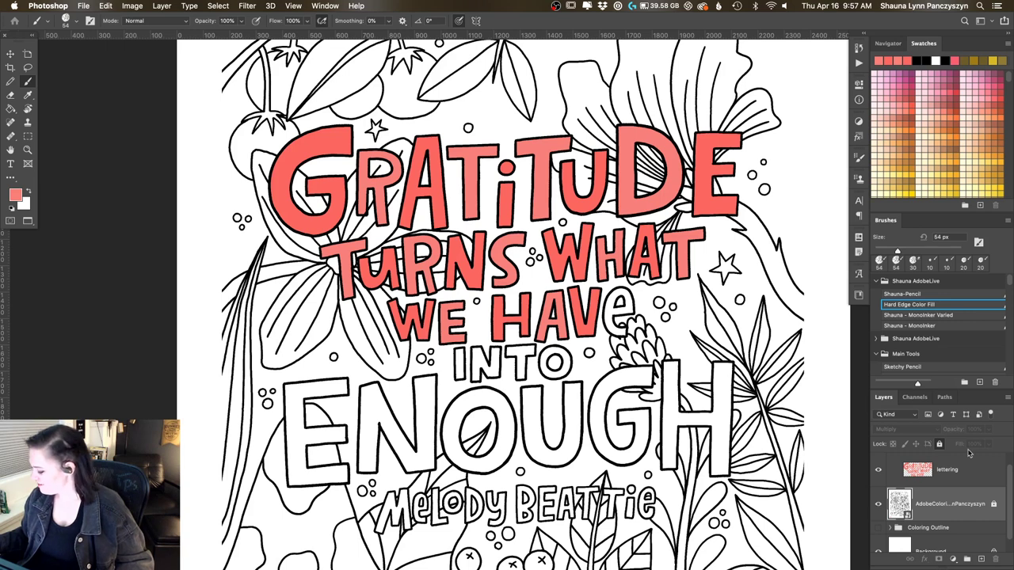
Try Pass Through blending on the Color group and return it to Multiply
scroll(1009, 475, "up", 1)
left_click(940, 459)
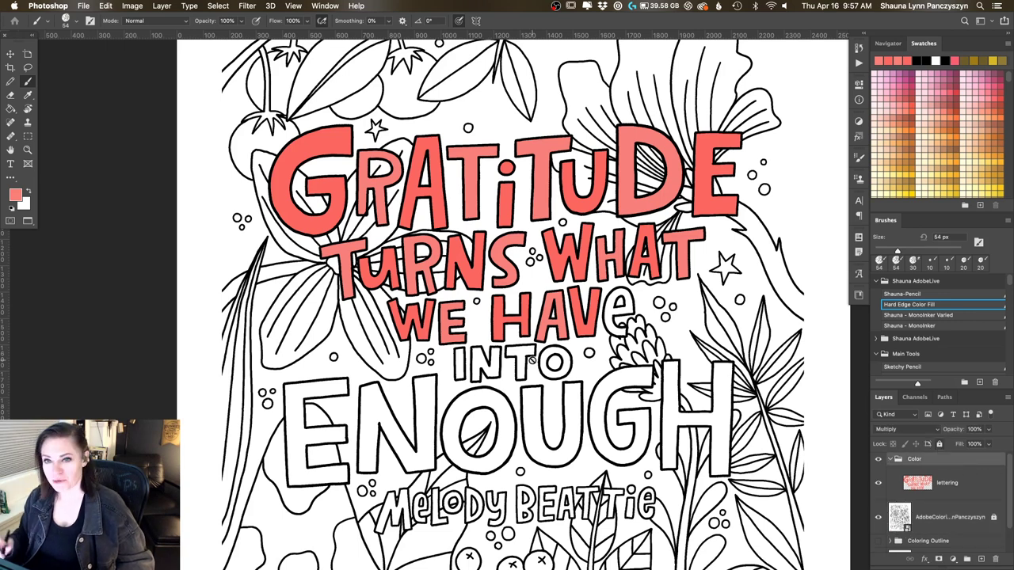
left_click(927, 429)
left_click(901, 385)
left_click(908, 429)
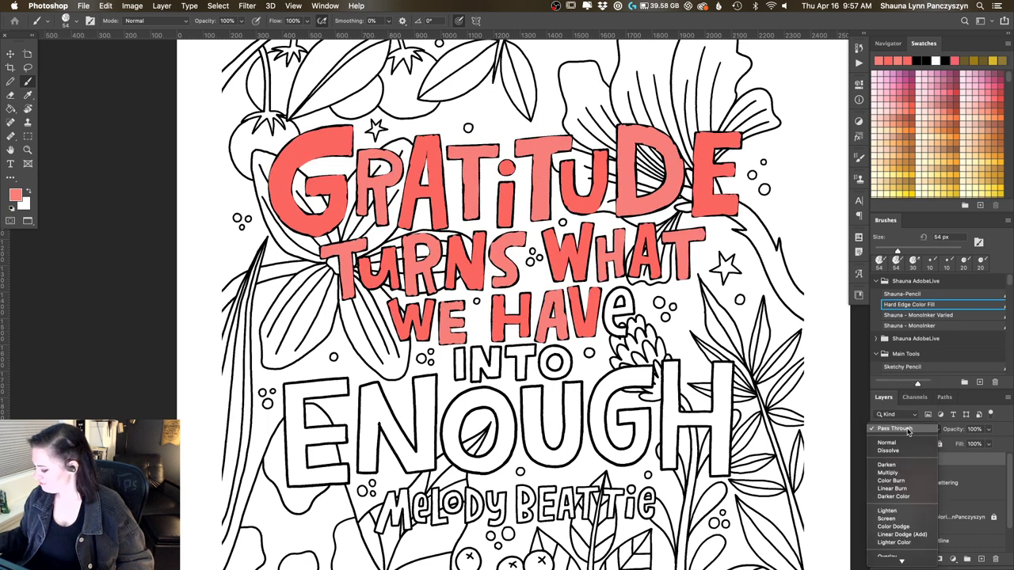
left_click(894, 472)
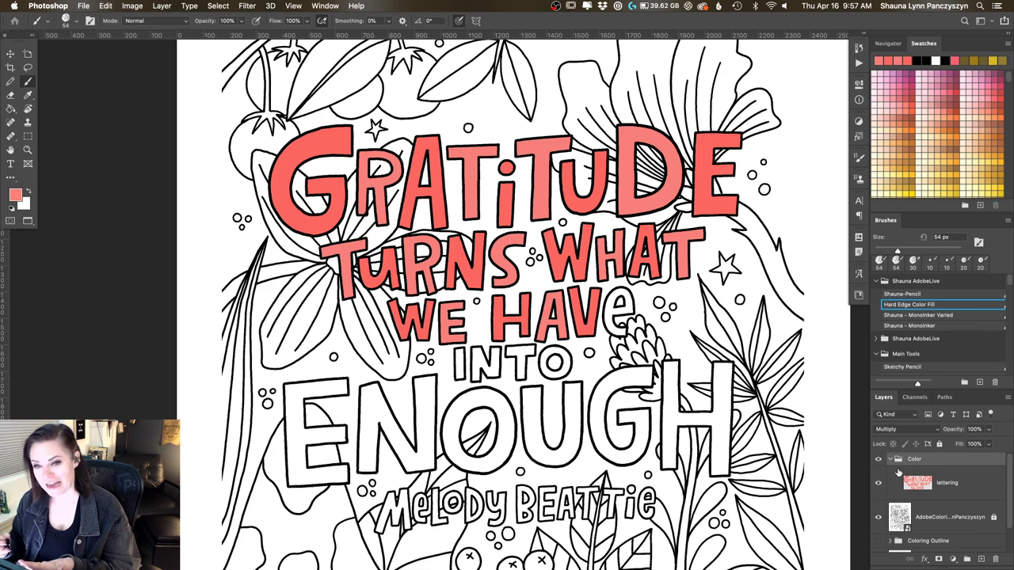
Select the lettering layer and fill the E of HAVE with the lighter coral
left_click(947, 487)
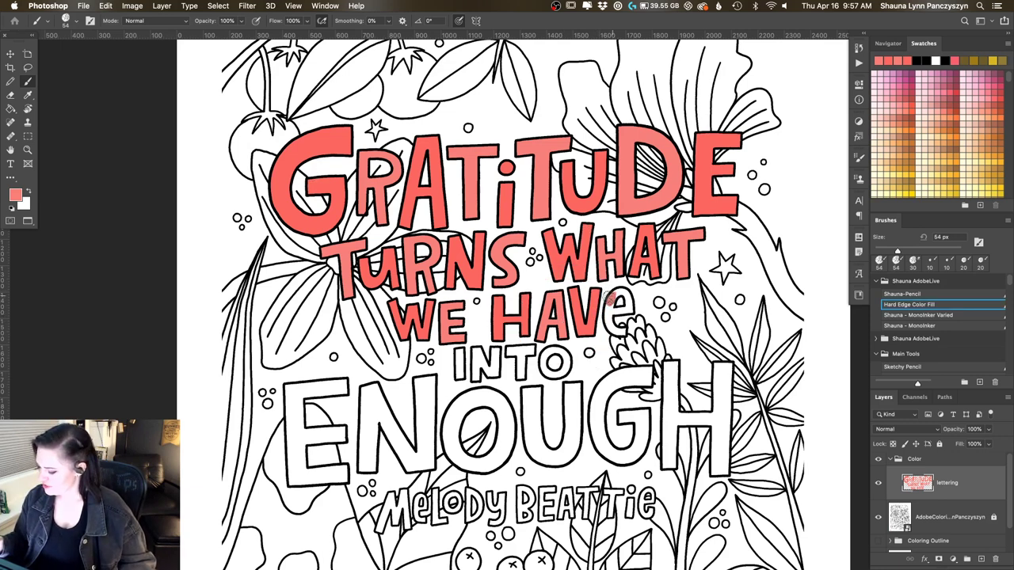
mouse_move(608, 298)
left_mouse_down()
mouse_move(619, 335)
mouse_move(618, 290)
left_mouse_up()
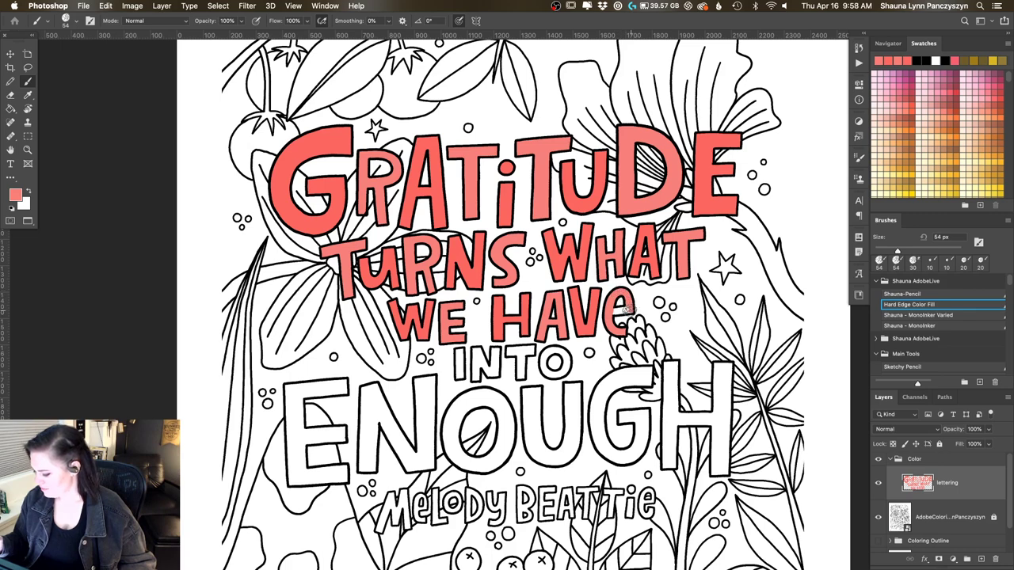
Fill the I of INTO with the darker coral red
left_click_drag(645, 299, 680, 224)
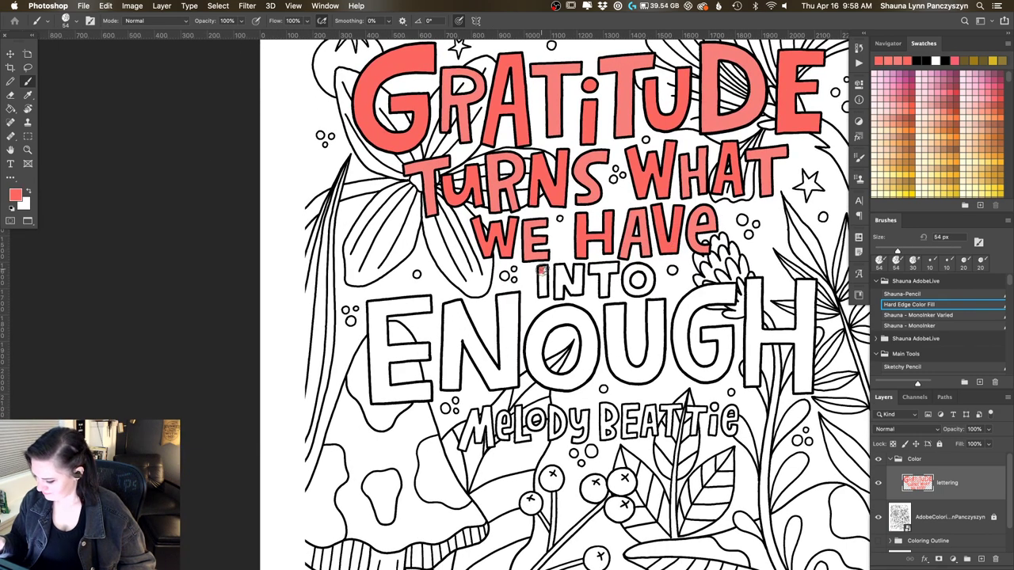
left_click_drag(542, 264, 545, 295)
left_click_drag(541, 287, 544, 292)
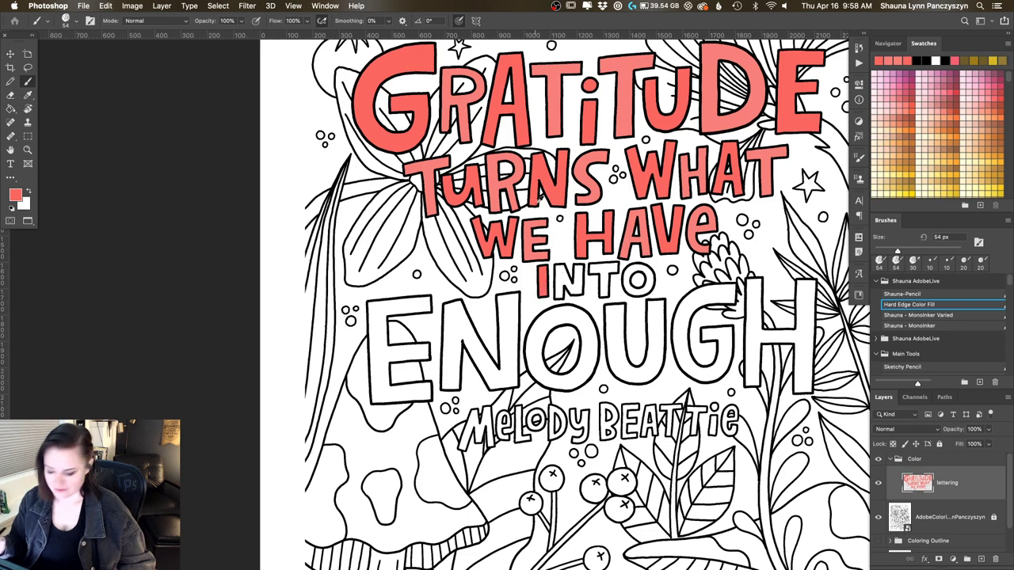
Fill the N, T and O of INTO with alternating lighter and darker corals sampled from the letters above
left_click(528, 252, "alt")
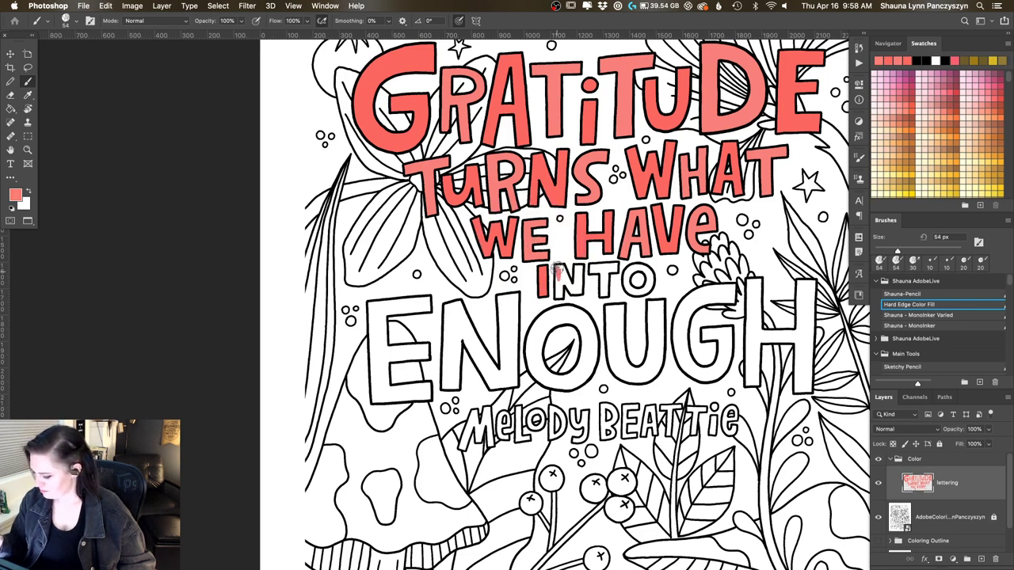
mouse_move(559, 271)
left_mouse_down()
mouse_move(561, 296)
mouse_move(564, 277)
mouse_move(572, 290)
mouse_move(579, 276)
mouse_move(577, 290)
mouse_move(583, 266)
mouse_move(580, 292)
mouse_move(593, 267)
left_mouse_up()
left_click(607, 240, "alt")
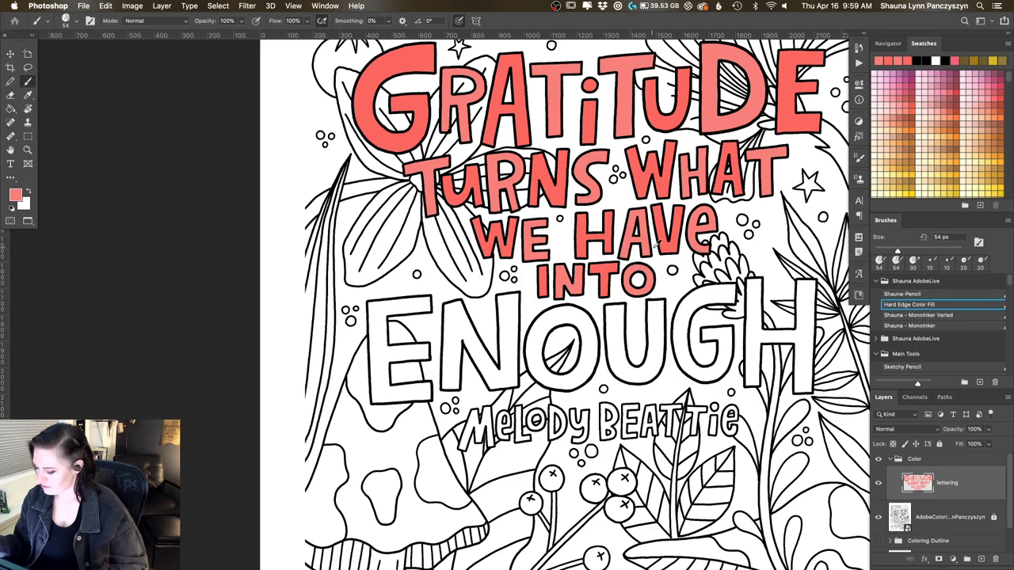
Fill the E of ENOUGH completely with the darker coral red
left_click_drag(599, 346, 652, 278)
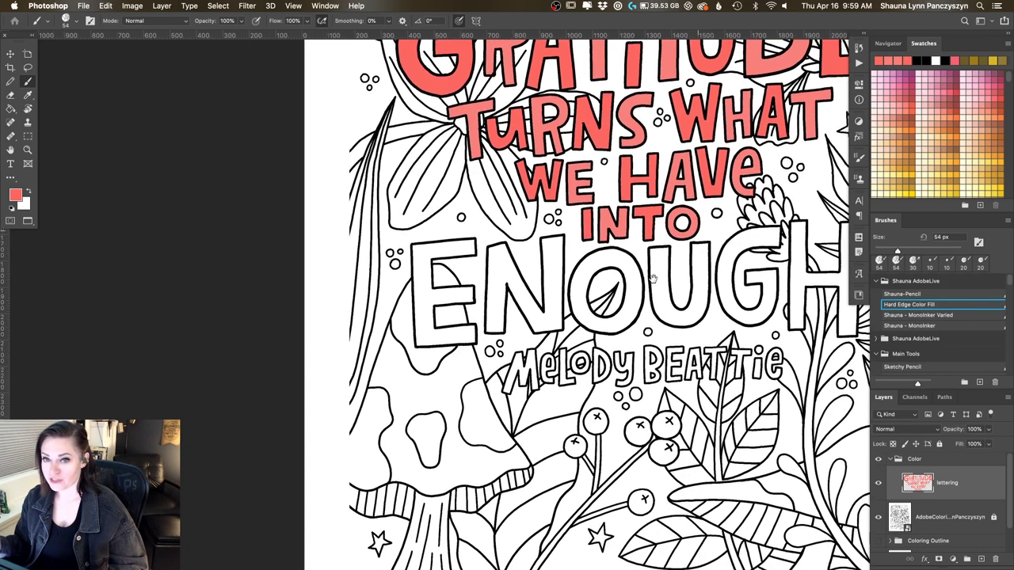
scroll(641, 287, "up", 1)
scroll(642, 287, "left", 1)
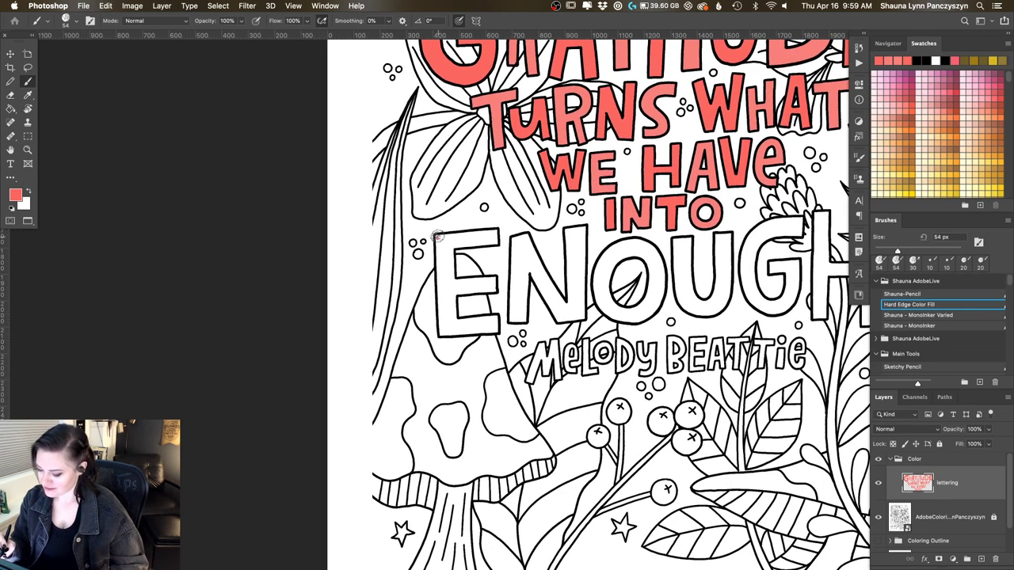
mouse_move(439, 237)
left_mouse_down()
mouse_move(463, 243)
mouse_move(437, 247)
mouse_move(437, 233)
mouse_move(498, 231)
mouse_move(456, 242)
mouse_move(494, 240)
mouse_move(470, 243)
mouse_move(482, 244)
mouse_move(451, 277)
mouse_move(449, 241)
mouse_move(441, 333)
mouse_move(453, 336)
mouse_move(450, 271)
mouse_move(450, 333)
mouse_move(434, 280)
left_mouse_up()
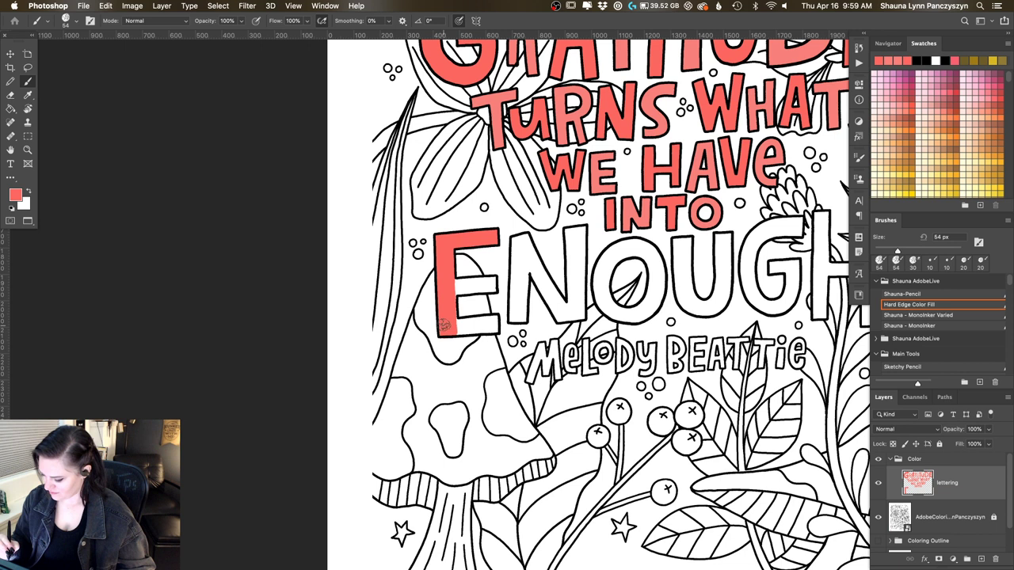
mouse_move(445, 325)
left_mouse_down()
mouse_move(490, 318)
mouse_move(492, 326)
mouse_move(471, 331)
mouse_move(488, 322)
left_mouse_up()
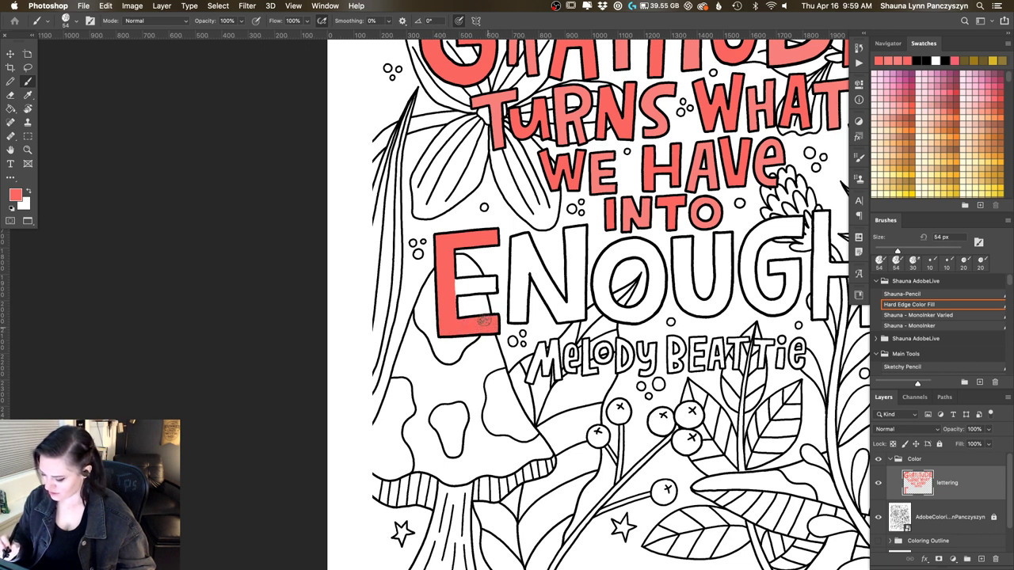
mouse_move(454, 287)
left_mouse_down()
mouse_move(453, 312)
mouse_move(455, 283)
mouse_move(497, 291)
left_mouse_up()
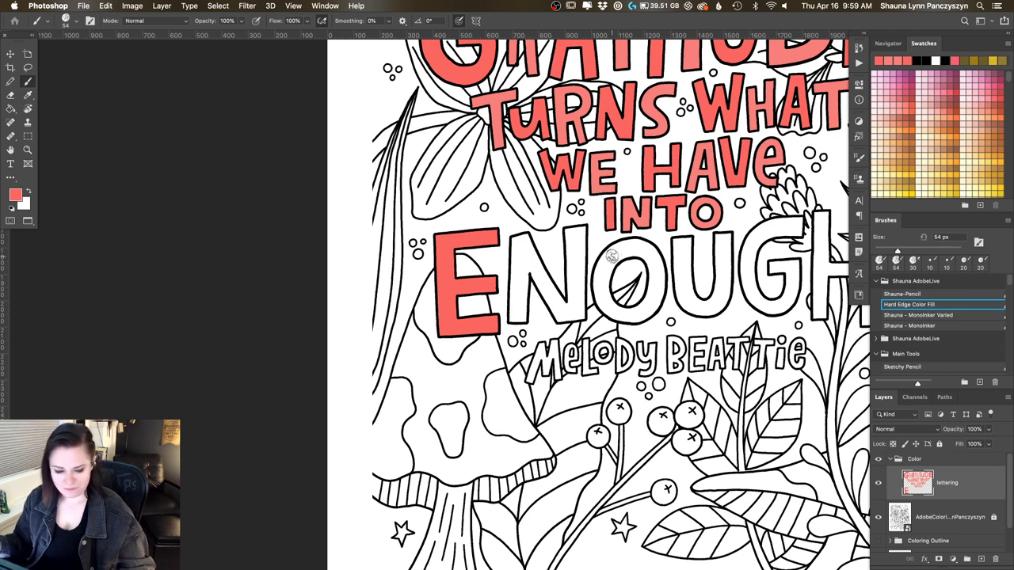
Fill the O of ENOUGH with the darker coral and paint the upper curve and crossbar of the G
mouse_move(609, 254)
left_mouse_down()
mouse_move(598, 271)
mouse_move(602, 259)
mouse_move(604, 299)
mouse_move(610, 279)
left_mouse_up()
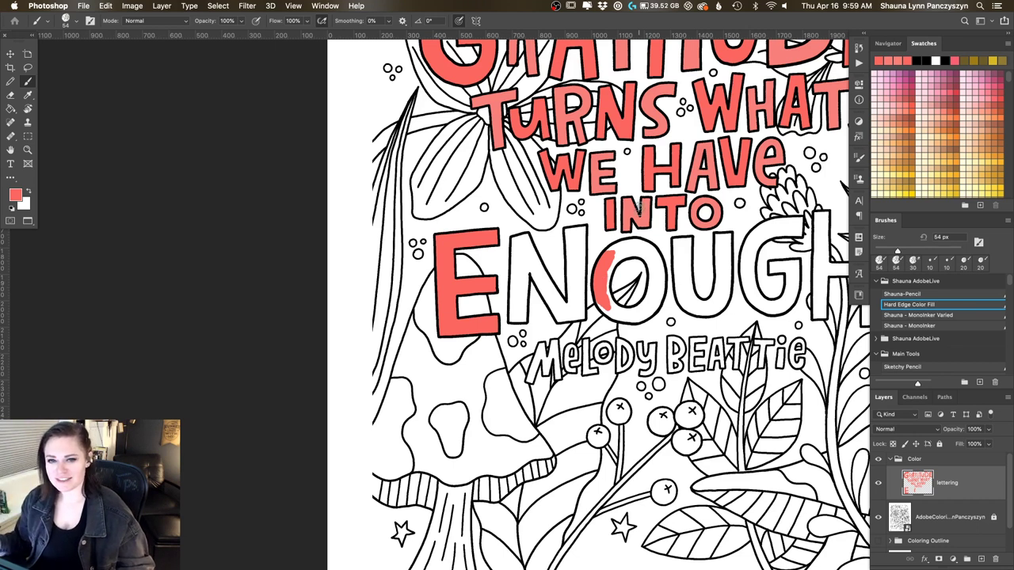
mouse_move(626, 245)
left_mouse_down()
mouse_move(609, 303)
mouse_move(654, 281)
mouse_move(639, 314)
mouse_move(651, 304)
mouse_move(654, 262)
mouse_move(629, 240)
mouse_move(648, 254)
mouse_move(629, 253)
mouse_move(649, 267)
mouse_move(650, 294)
mouse_move(632, 319)
mouse_move(602, 303)
mouse_move(632, 317)
left_mouse_up()
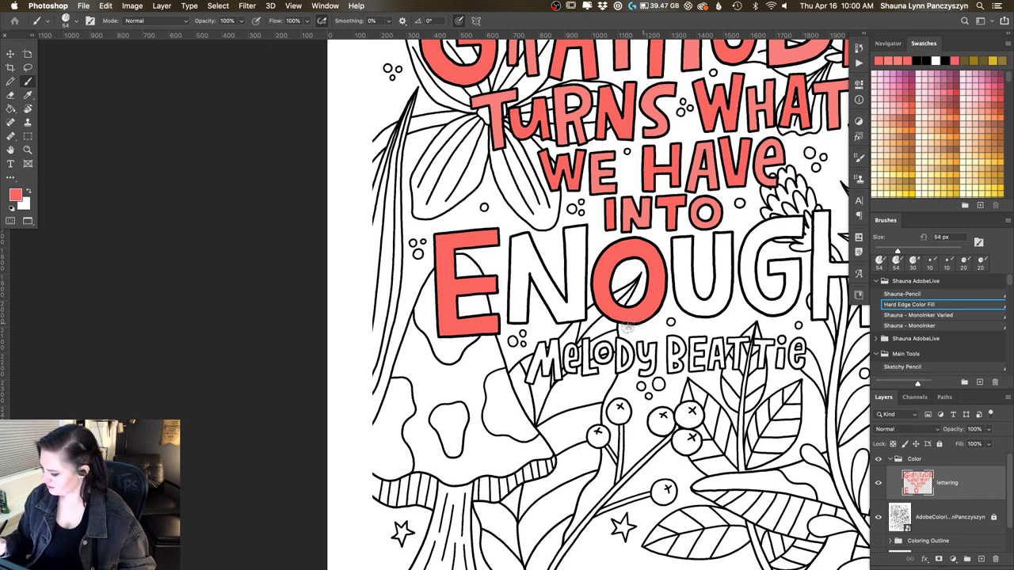
mouse_move(764, 236)
left_mouse_down()
mouse_move(748, 287)
mouse_move(746, 252)
mouse_move(755, 240)
mouse_move(749, 273)
mouse_move(774, 230)
mouse_move(766, 225)
mouse_move(801, 216)
mouse_move(797, 233)
mouse_move(779, 229)
mouse_move(793, 223)
mouse_move(798, 233)
mouse_move(751, 249)
mouse_move(751, 282)
left_mouse_up()
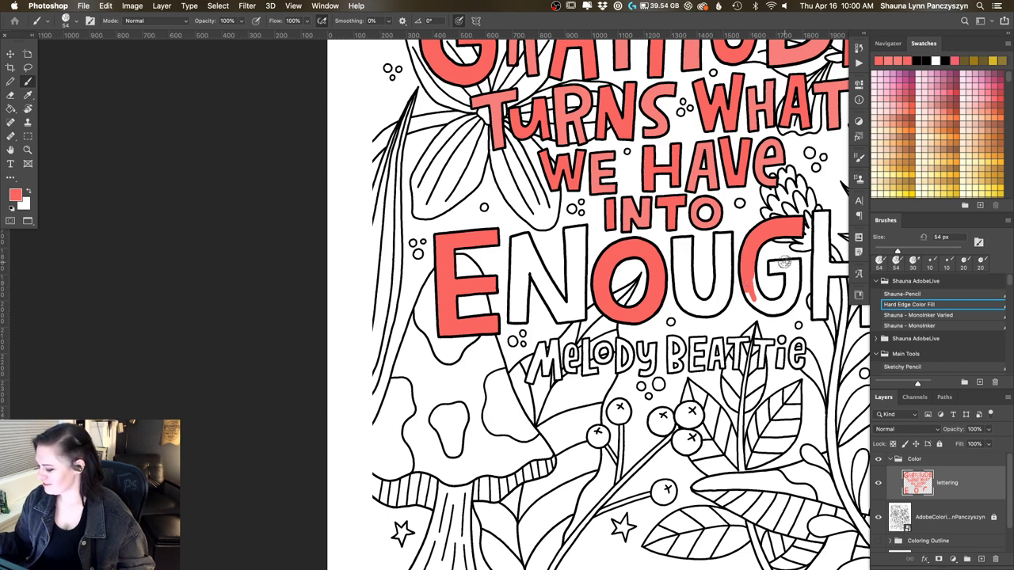
mouse_move(773, 267)
left_mouse_down()
mouse_move(789, 263)
mouse_move(785, 255)
left_mouse_up()
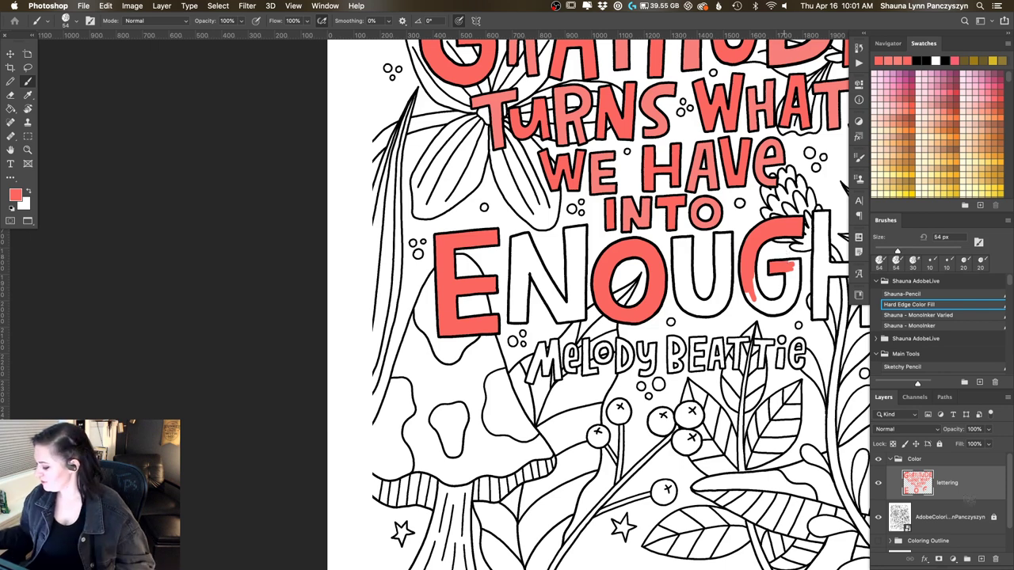
Hide the Color group, try a Paint Bucket fill on the locked line-art layer, and decline rasterizing the smart object
left_click(972, 536)
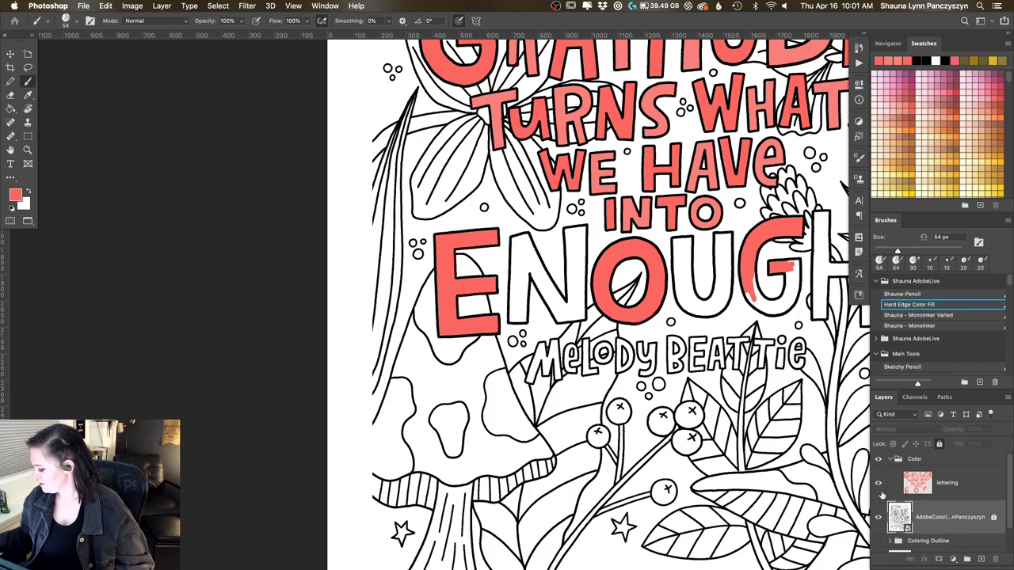
left_click(879, 460)
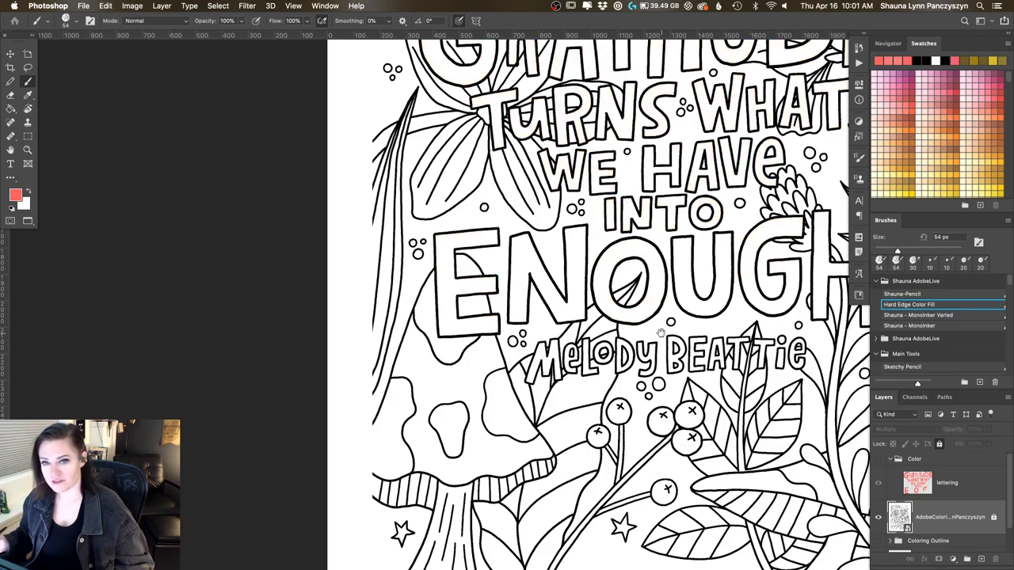
left_click_drag(661, 332, 550, 239)
left_click_drag(630, 298, 537, 317)
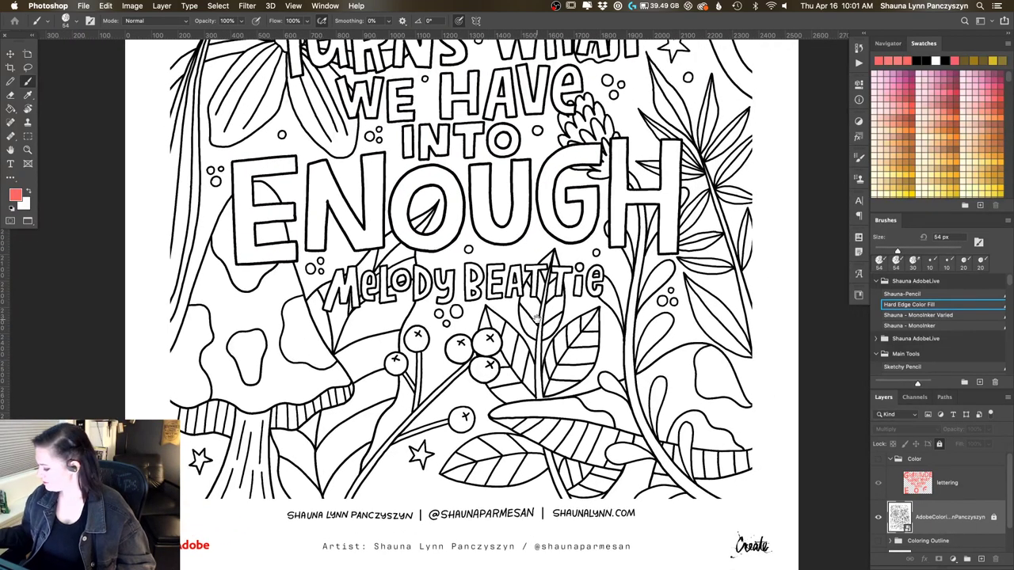
scroll(1004, 490, "down", 1)
key("g")
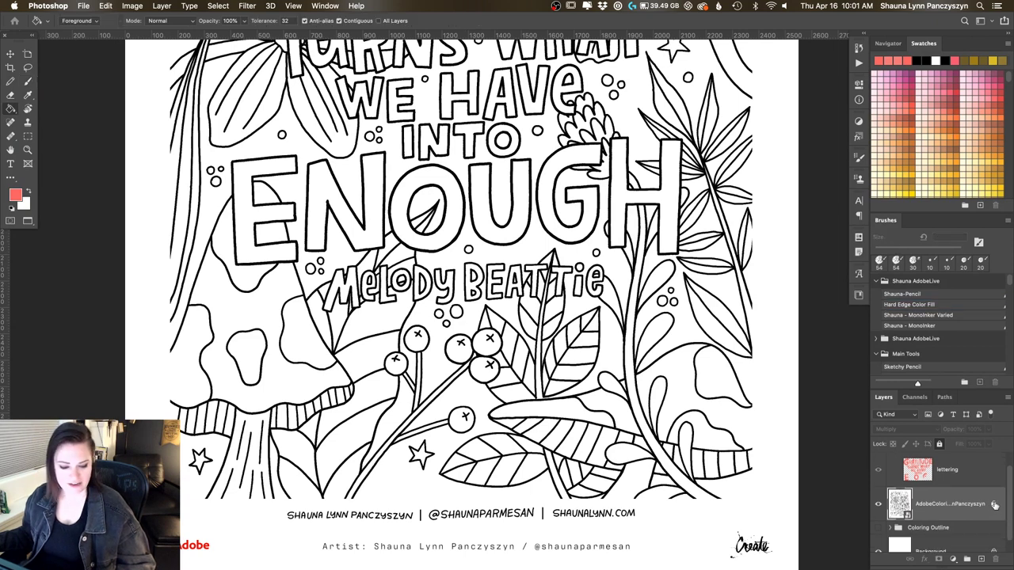
left_click(442, 227)
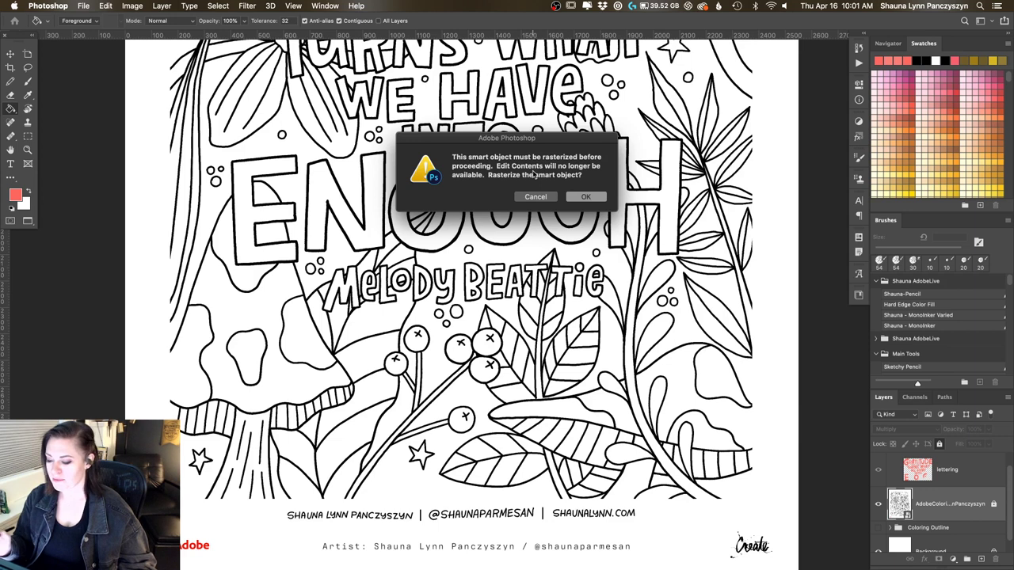
left_click(536, 197)
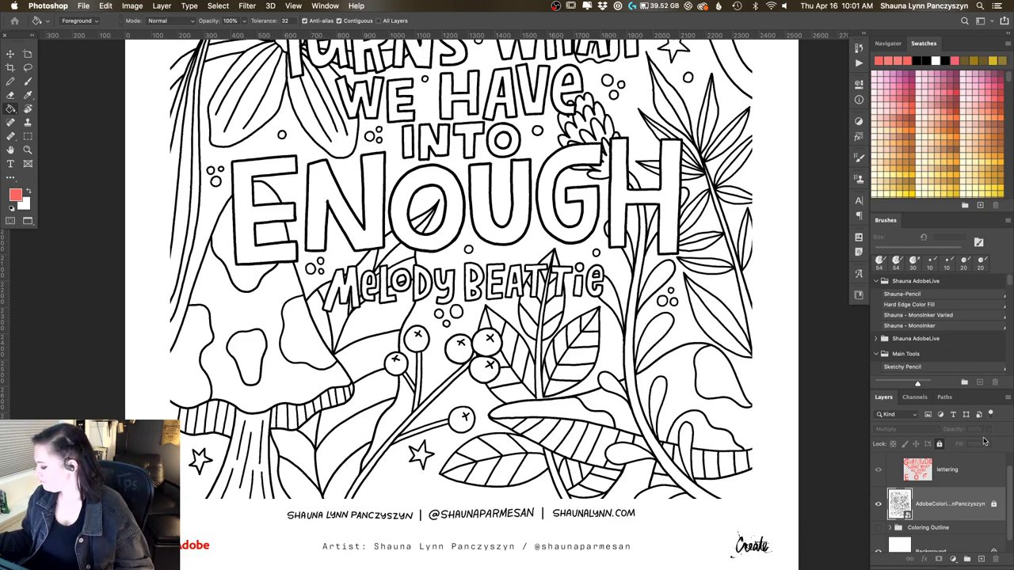
Show the Color group again, try a Paint Bucket fill of the darker coral on the lettering layer, and undo it
scroll(1010, 479, "up", 1)
left_click(976, 486)
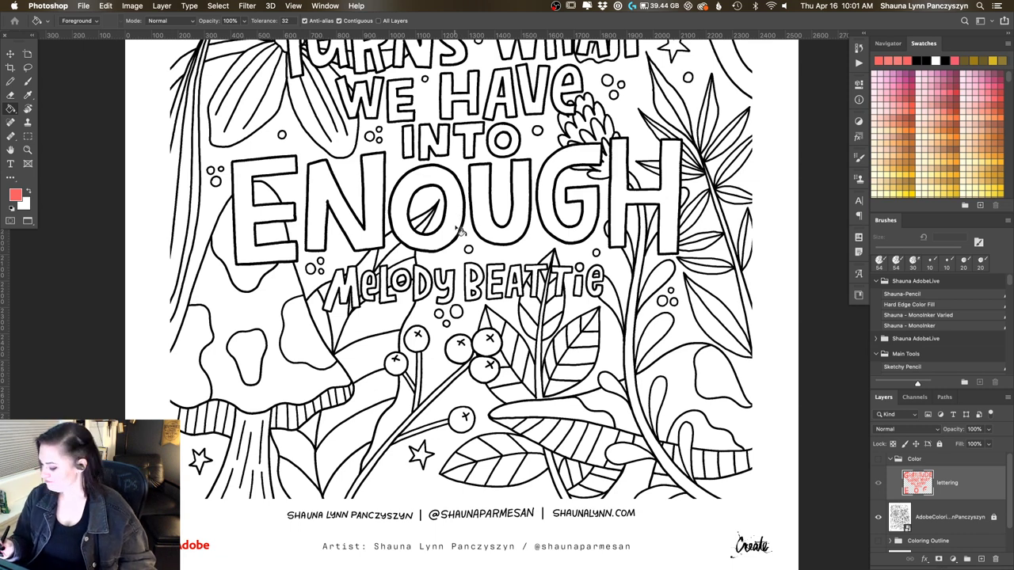
left_click(878, 459)
left_click(721, 371)
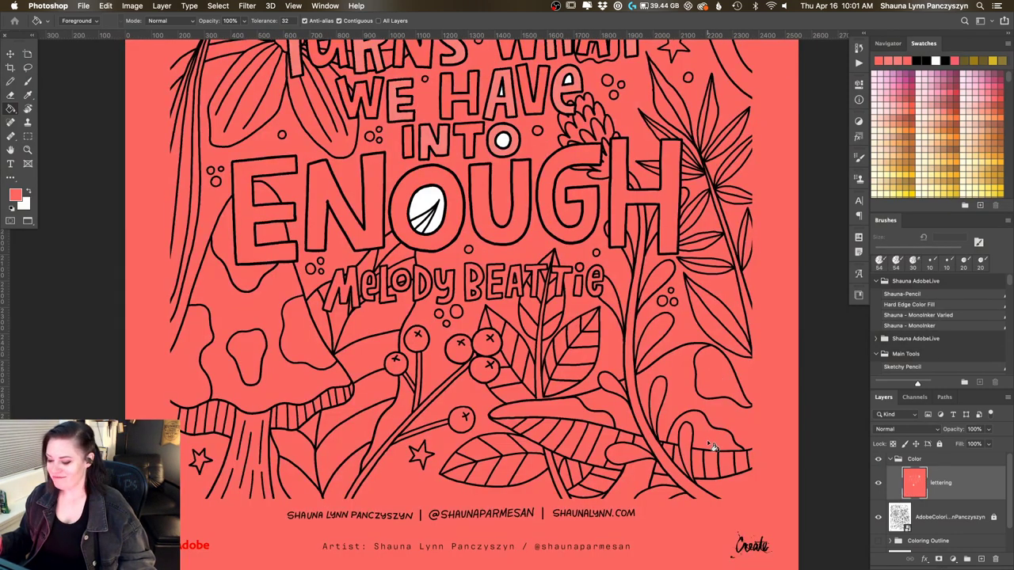
key("super+z")
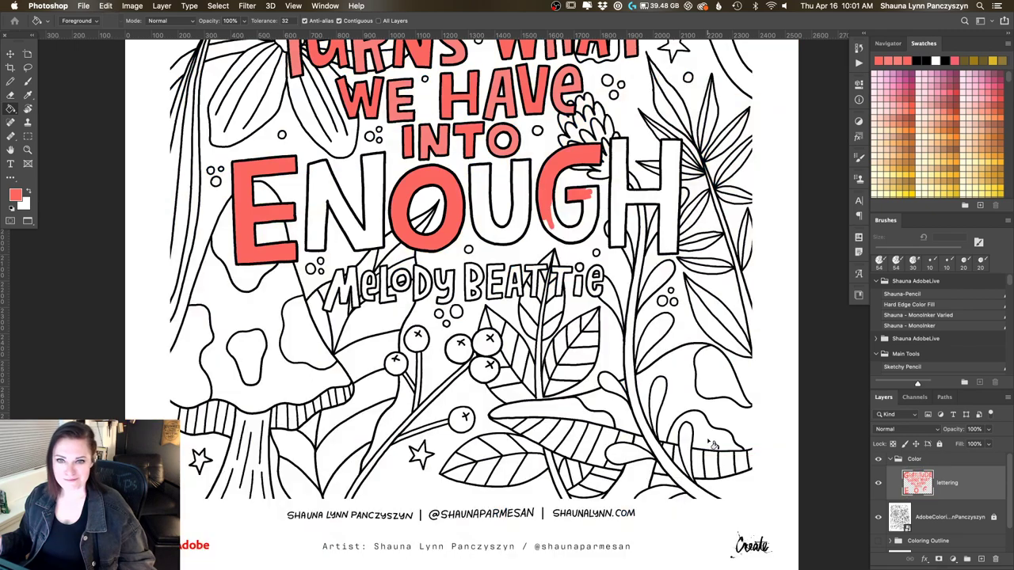
Return to the Hard Edge Color Fill brush and finish filling the G of ENOUGH with the darker coral
key("b")
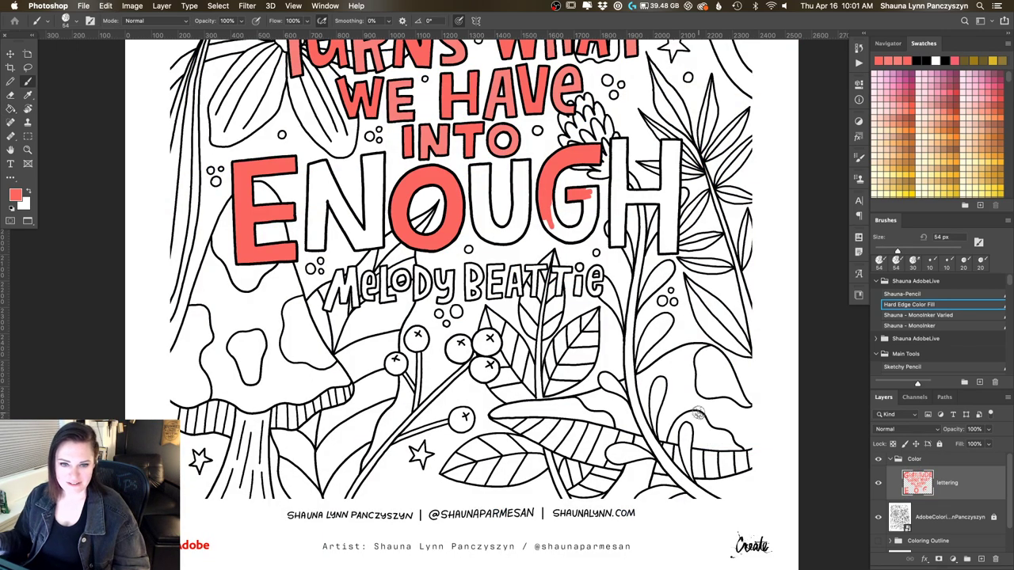
scroll(694, 408, "up", 3)
mouse_move(596, 290)
left_mouse_down()
mouse_move(571, 298)
mouse_move(572, 289)
mouse_move(598, 287)
mouse_move(582, 331)
mouse_move(593, 303)
left_mouse_up()
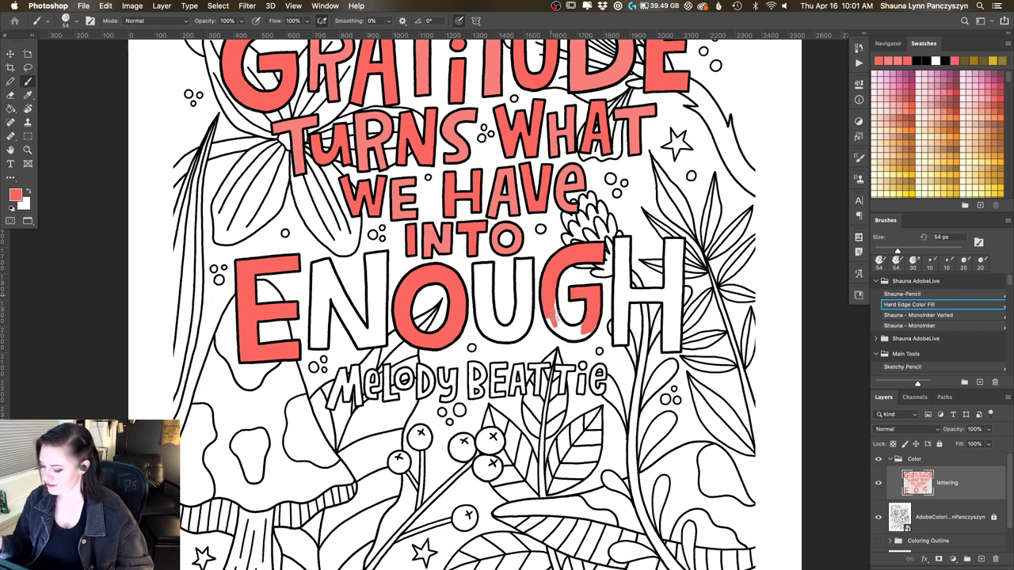
mouse_move(555, 314)
left_mouse_down()
mouse_move(556, 299)
mouse_move(565, 328)
mouse_move(591, 333)
mouse_move(575, 338)
mouse_move(547, 314)
mouse_move(553, 330)
left_mouse_up()
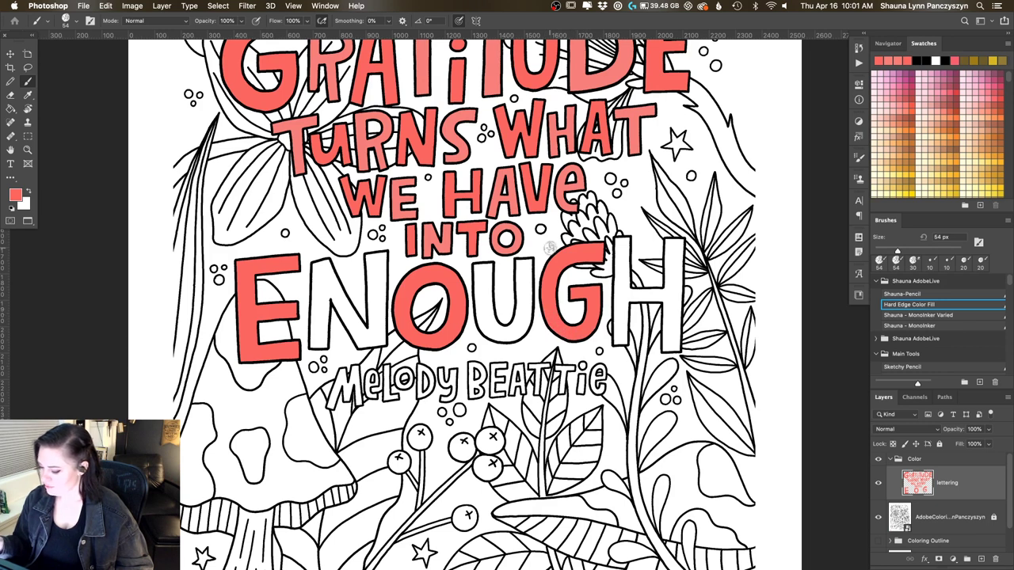
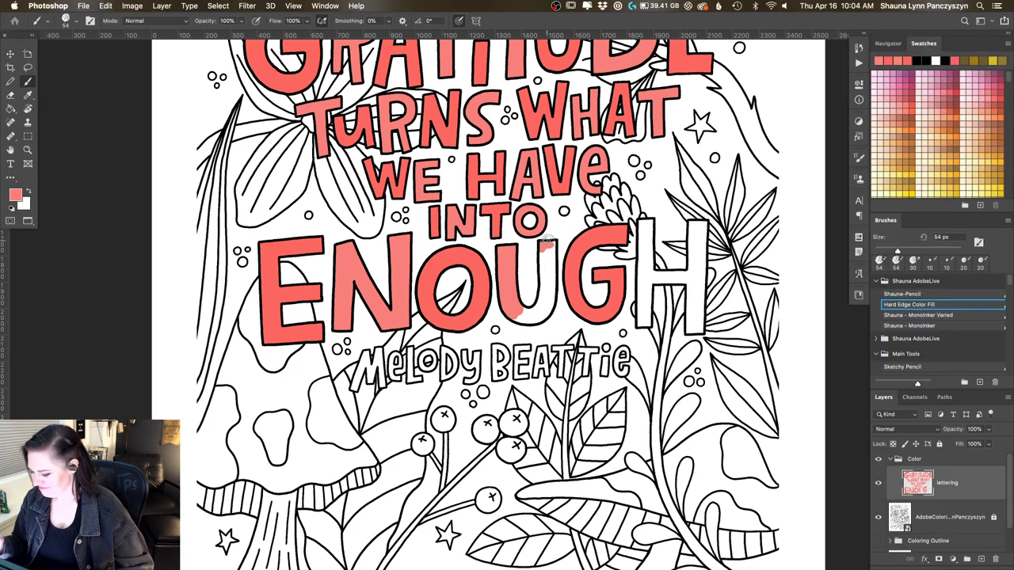
Finish filling the U of ENOUGH with the lighter coral
key("Tab")
mouse_move(544, 248)
left_mouse_down()
mouse_move(543, 271)
mouse_move(539, 229)
mouse_move(552, 262)
mouse_move(544, 289)
left_mouse_up()
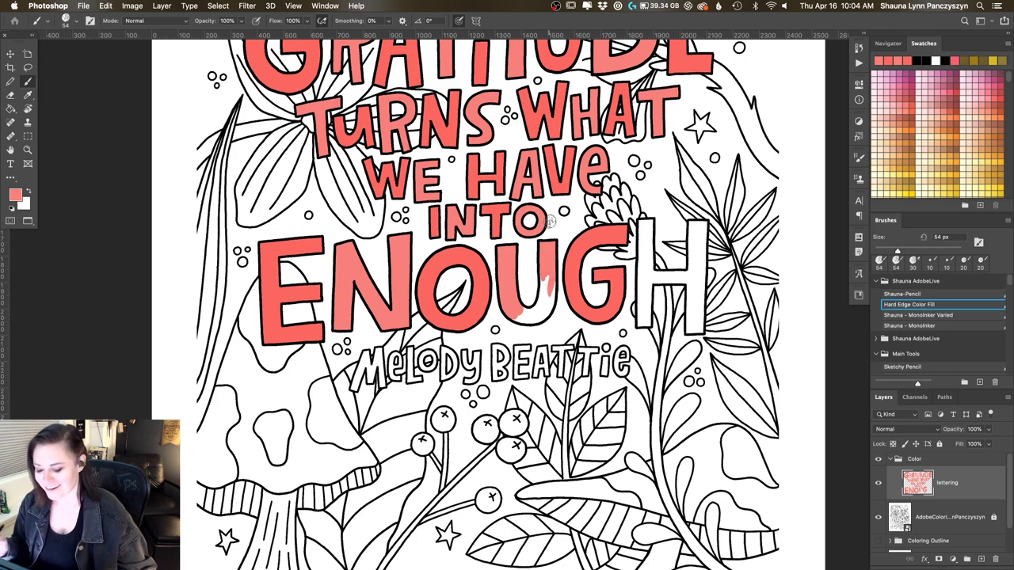
mouse_move(555, 241)
left_mouse_down()
mouse_move(541, 263)
mouse_move(541, 316)
mouse_move(551, 273)
mouse_move(520, 317)
left_mouse_up()
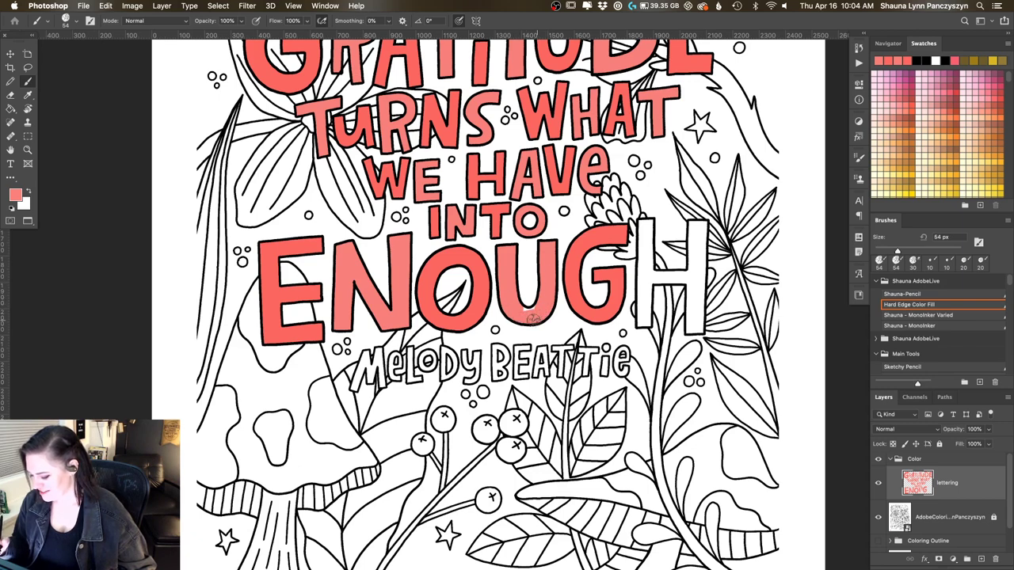
Fill both stems and the crossbar of the H of ENOUGH with the lighter coral
scroll(561, 267, "right", 3)
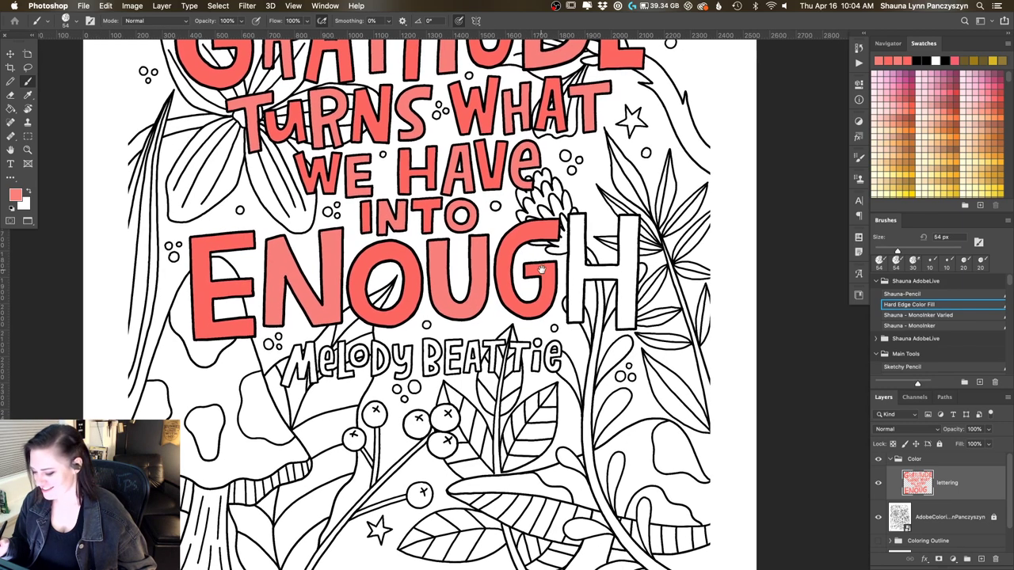
mouse_move(574, 225)
left_mouse_down()
mouse_move(574, 263)
mouse_move(574, 228)
mouse_move(570, 317)
mouse_move(578, 272)
mouse_move(579, 308)
left_mouse_up()
left_click_drag(604, 273, 626, 263)
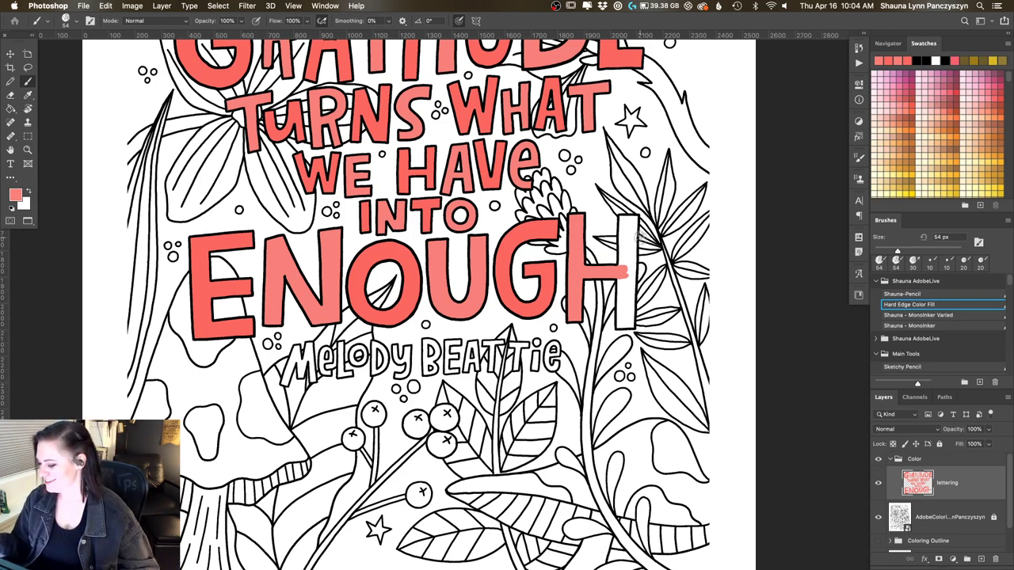
mouse_move(621, 218)
left_mouse_down()
mouse_move(628, 255)
mouse_move(618, 246)
mouse_move(632, 273)
mouse_move(634, 219)
left_mouse_up()
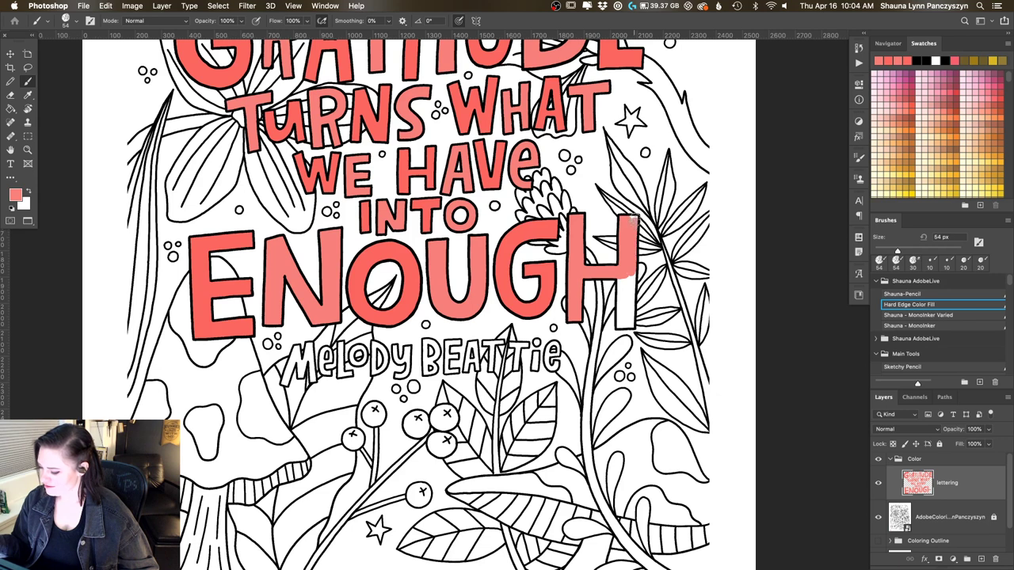
mouse_move(623, 274)
left_mouse_down()
mouse_move(620, 323)
mouse_move(631, 325)
mouse_move(628, 267)
mouse_move(624, 318)
mouse_move(634, 262)
mouse_move(664, 304)
left_mouse_up()
Add a new layer above the lettering layer and pick the olive green from the first color theme in the Adobe Live Apr 2020 library
key("super+minus")
key("super+minus")
key("super+minus")
key("super+minus")
key("super+minus")
key("super+minus")
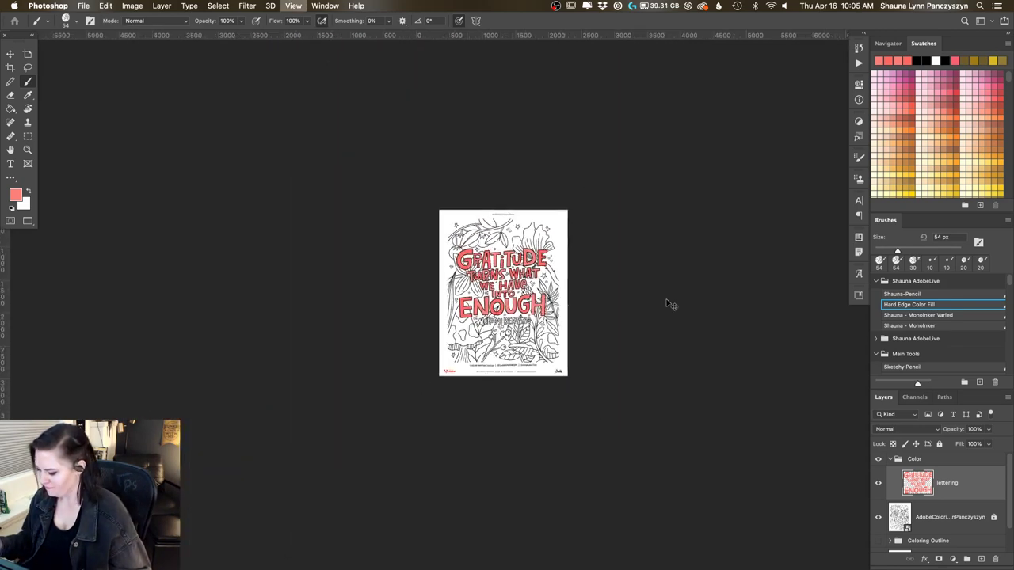
key("super+plus")
key("super+plus")
key("super+plus")
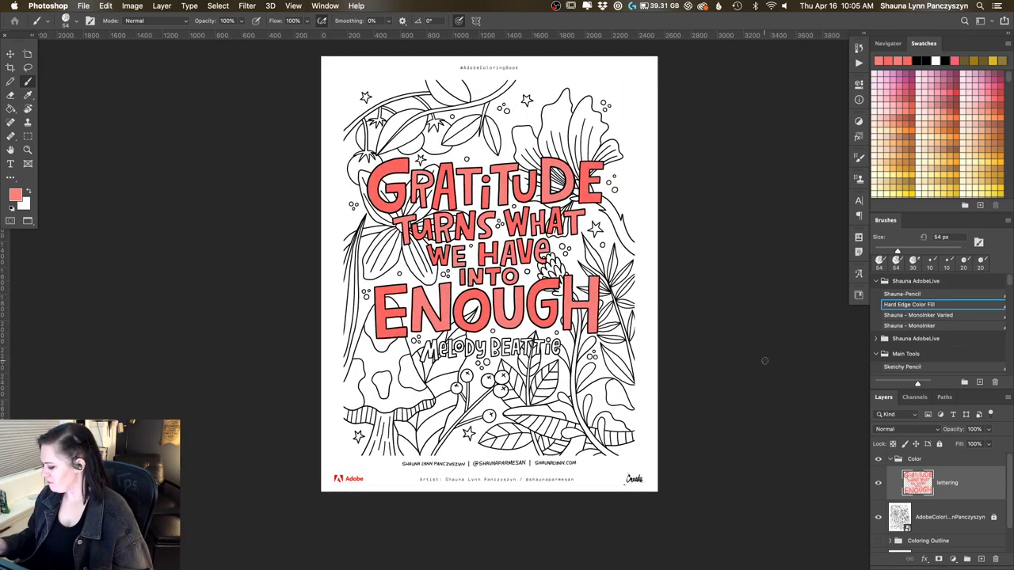
left_click(980, 559)
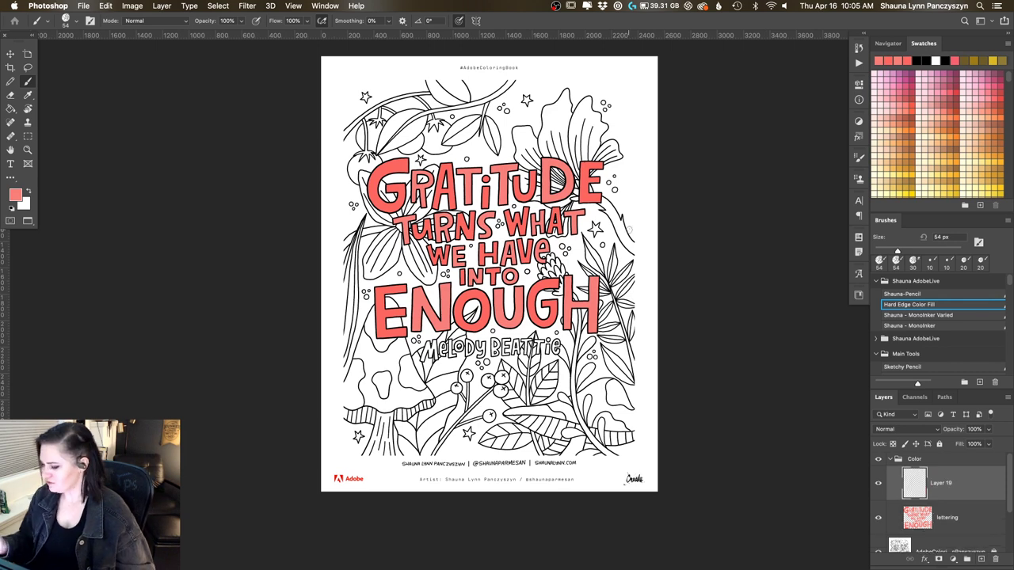
left_click(858, 295)
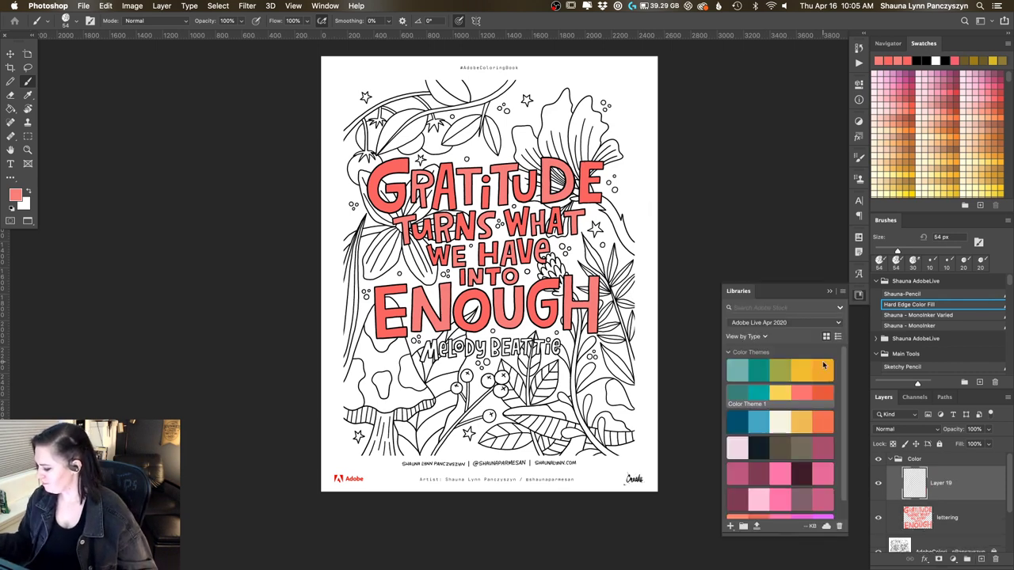
left_click(783, 371)
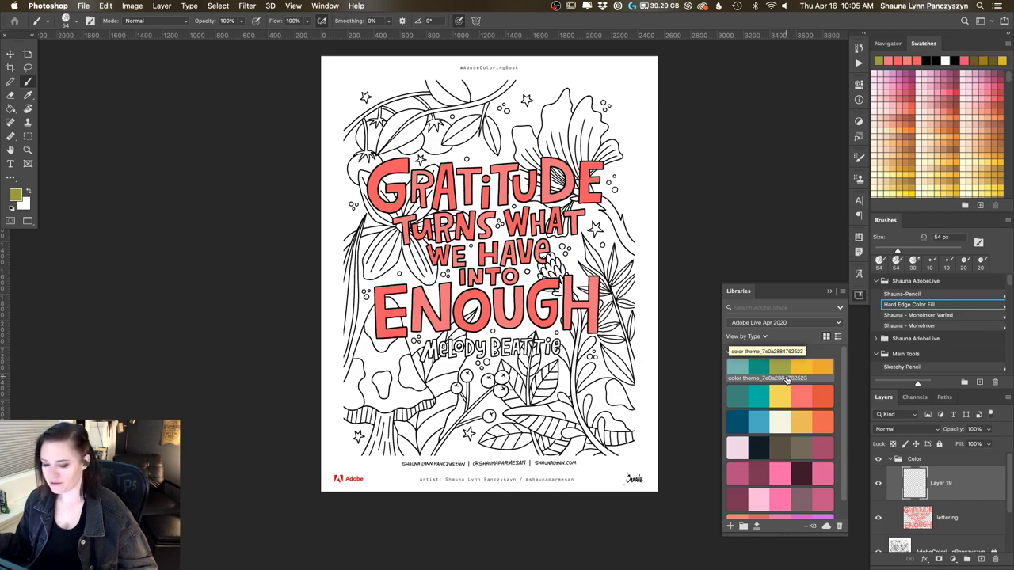
Start filling the upper half of the leaf under the top-left branch with the olive green
key("super+plus")
key("super+plus")
left_click_drag(335, 123, 517, 465)
mouse_move(458, 283)
left_mouse_down()
mouse_move(478, 267)
mouse_move(453, 279)
mouse_move(466, 265)
mouse_move(515, 255)
mouse_move(464, 293)
mouse_move(491, 269)
left_mouse_up()
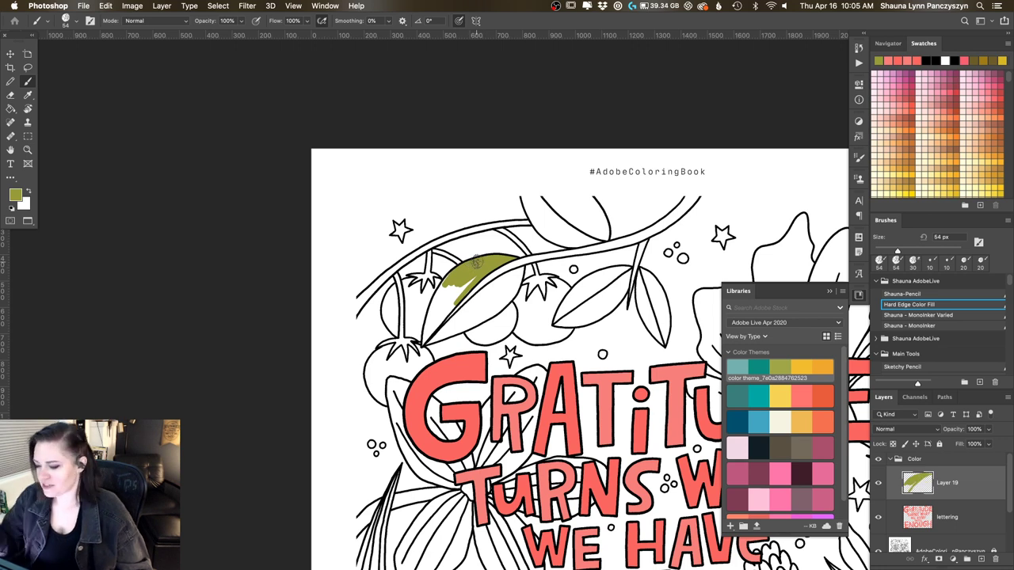
Show the Color panel, look through its display modes, and close it to return to the swatches
left_click(325, 6)
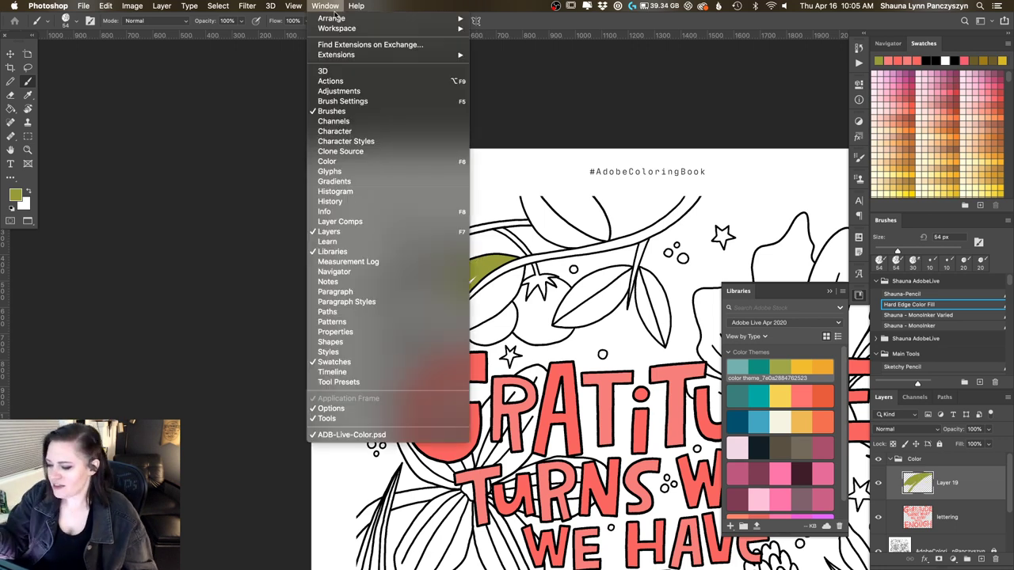
left_click(384, 163)
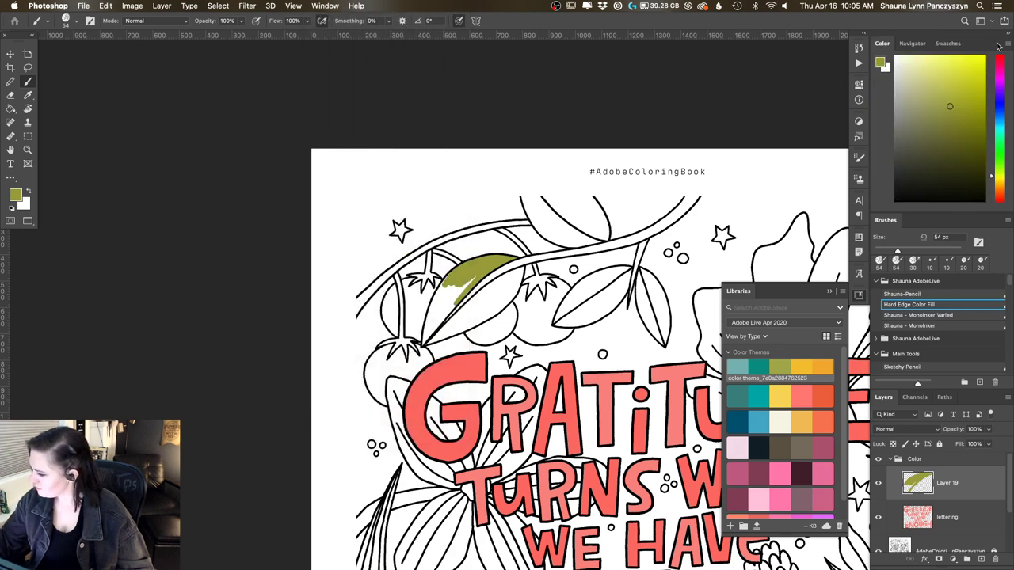
left_click(1006, 44)
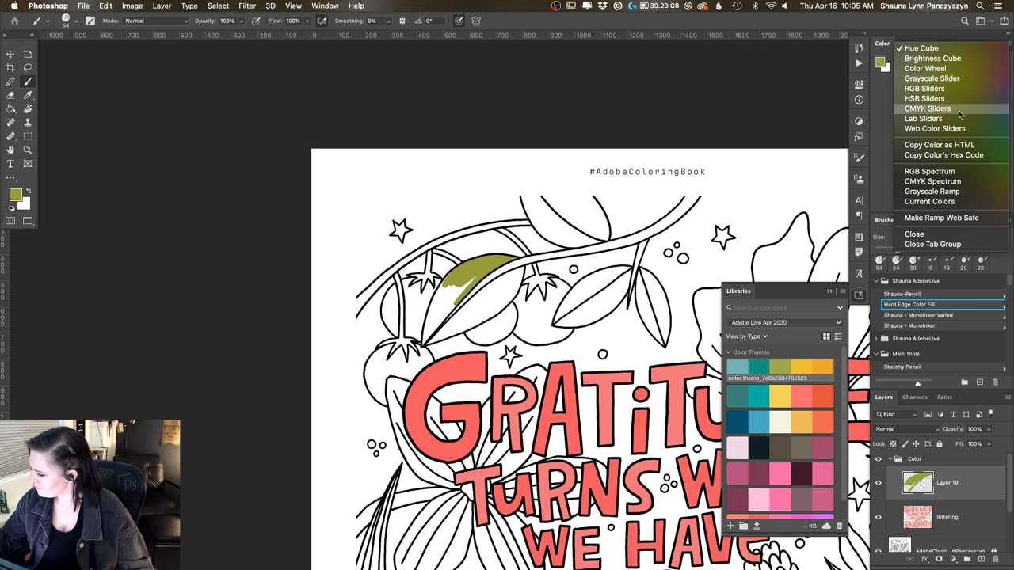
left_click(929, 236)
left_click(923, 44)
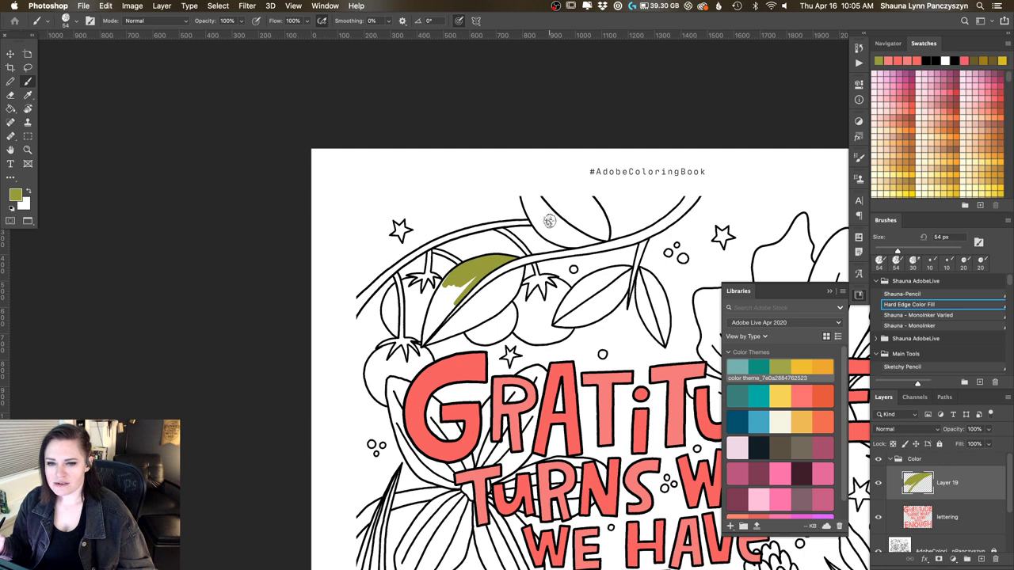
Reopen the Color panel, display it as a Brightness Cube, and close it to return to the swatches
left_click(325, 6)
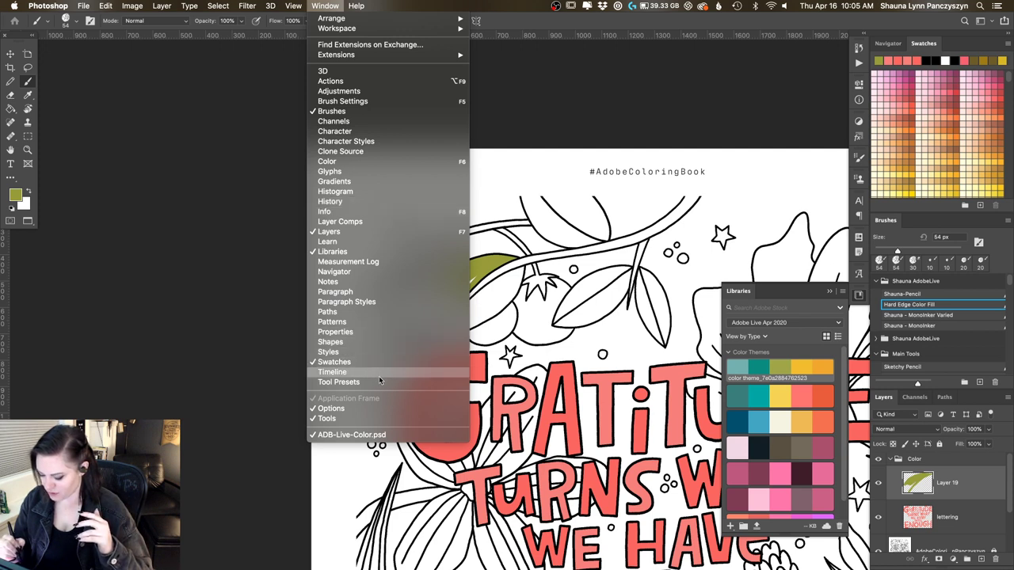
left_click(398, 160)
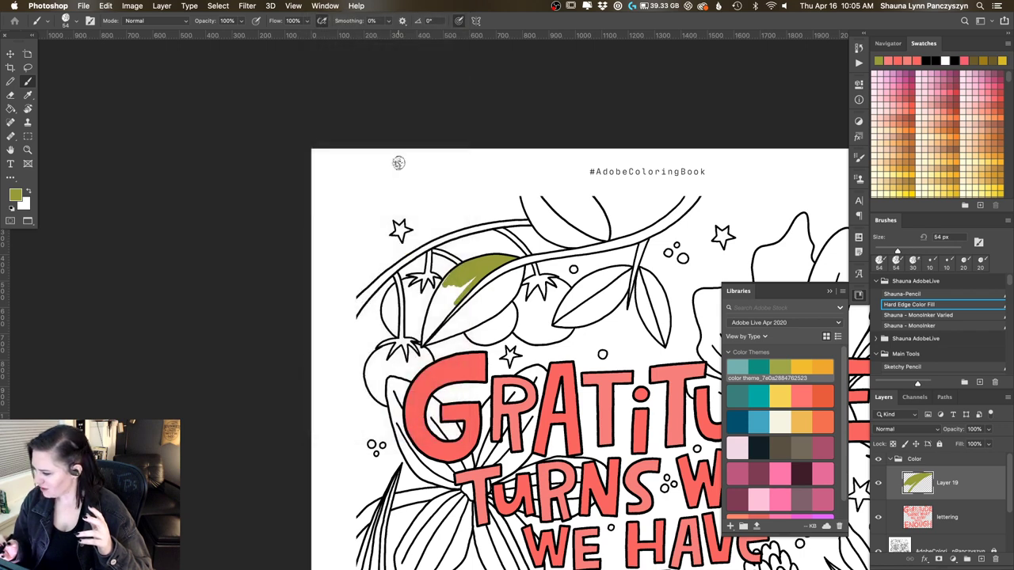
left_click(1007, 44)
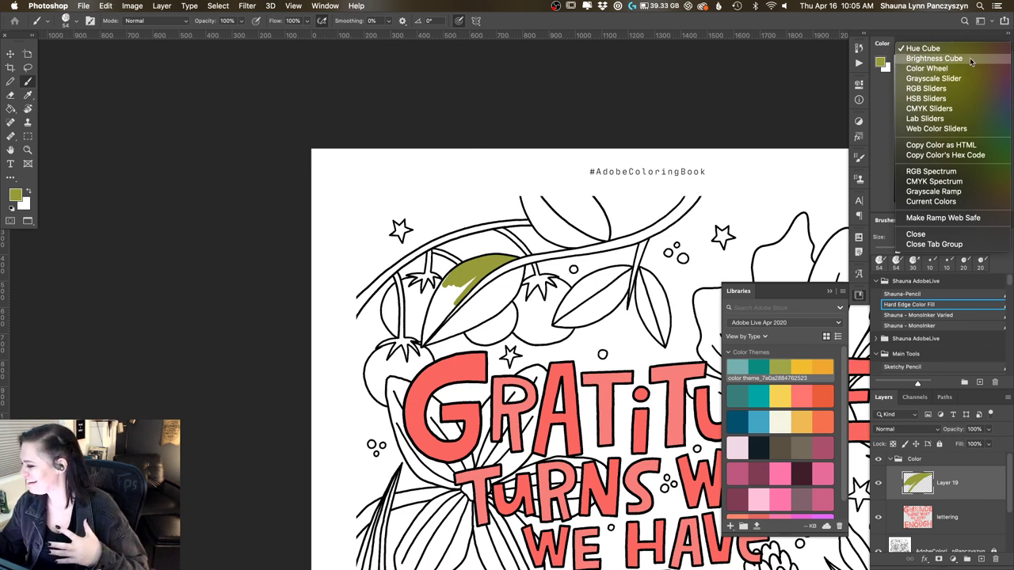
left_click(983, 59)
left_click(1007, 45)
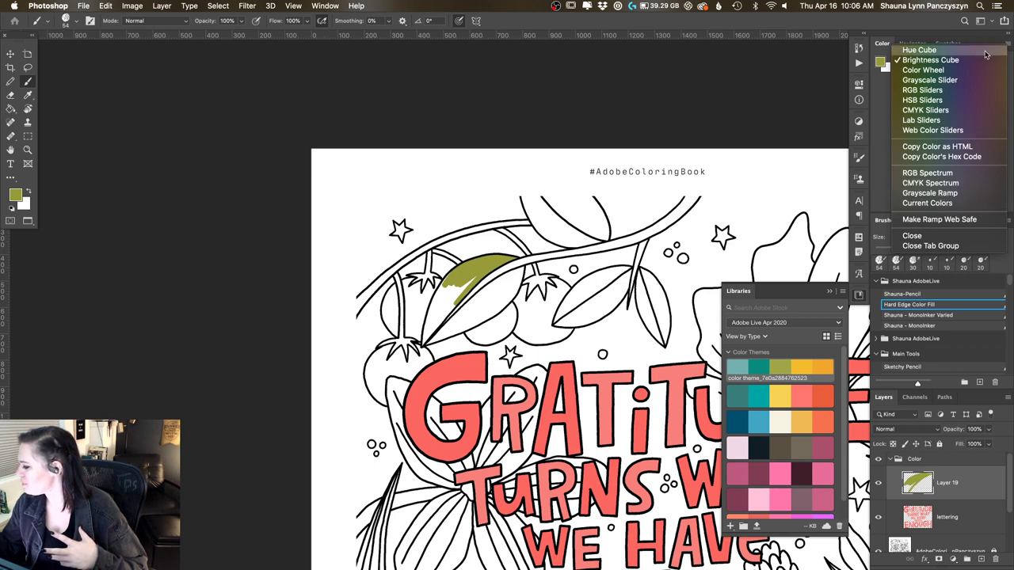
left_click(885, 111)
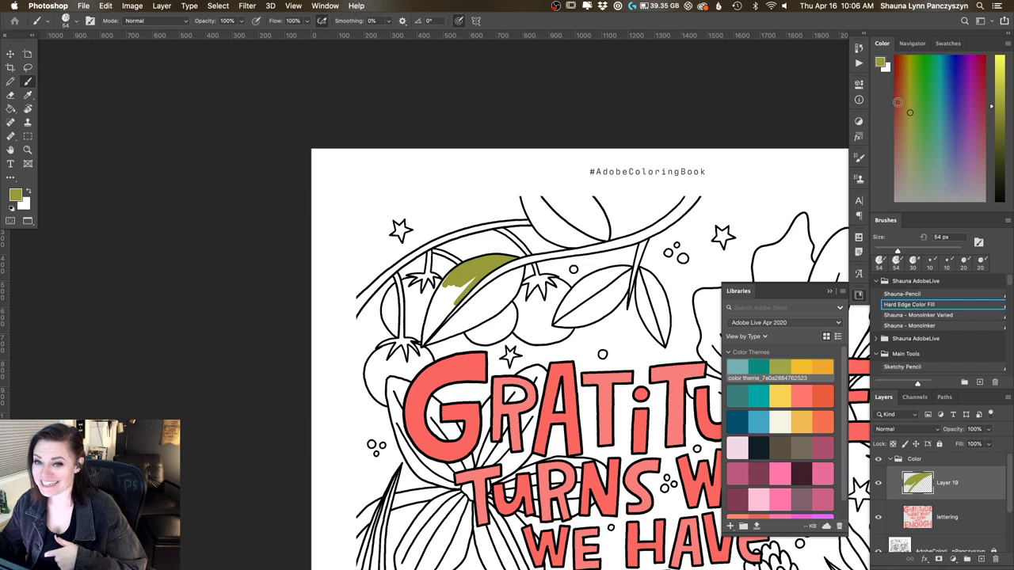
left_click(1007, 43)
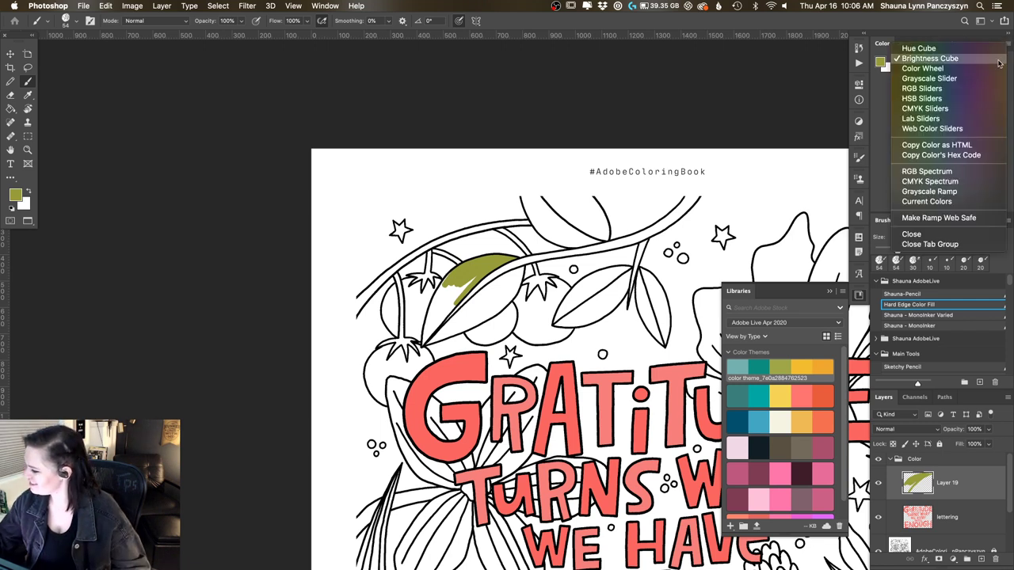
left_click(911, 235)
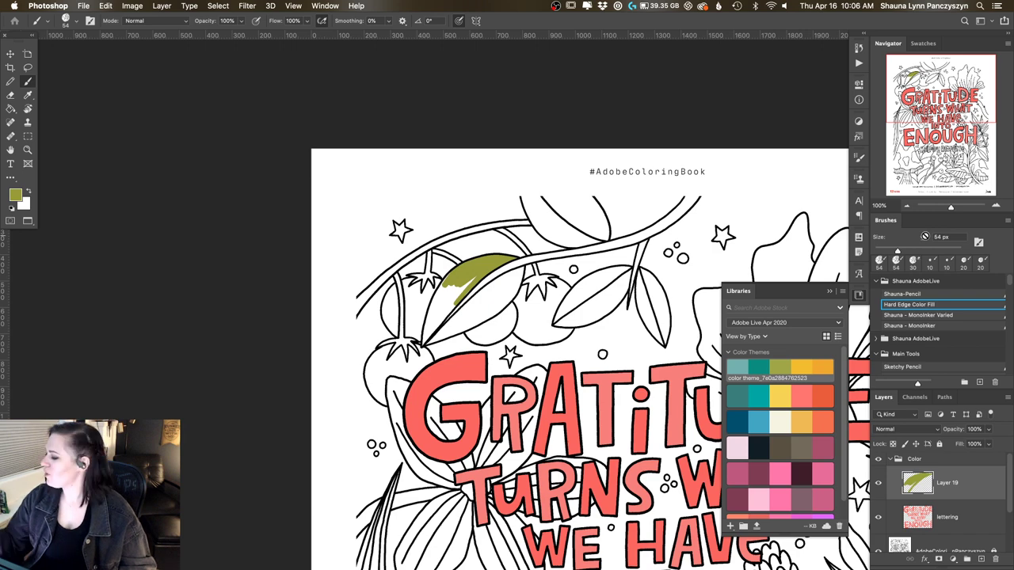
left_click(927, 45)
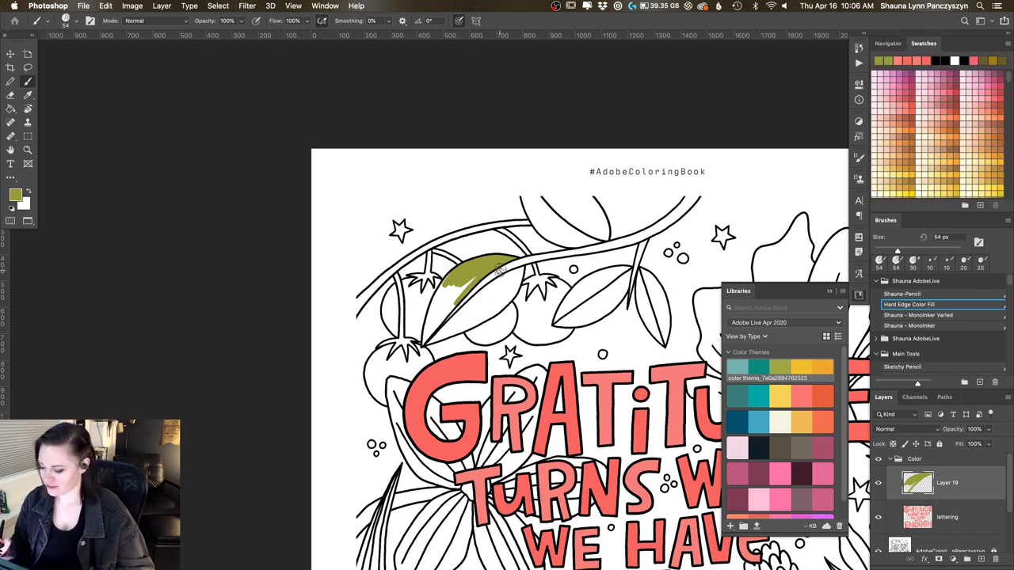
Finish filling the upper half of the top-left leaf with olive green down to its tip
scroll(415, 250, "down", 2)
scroll(416, 250, "right", 3)
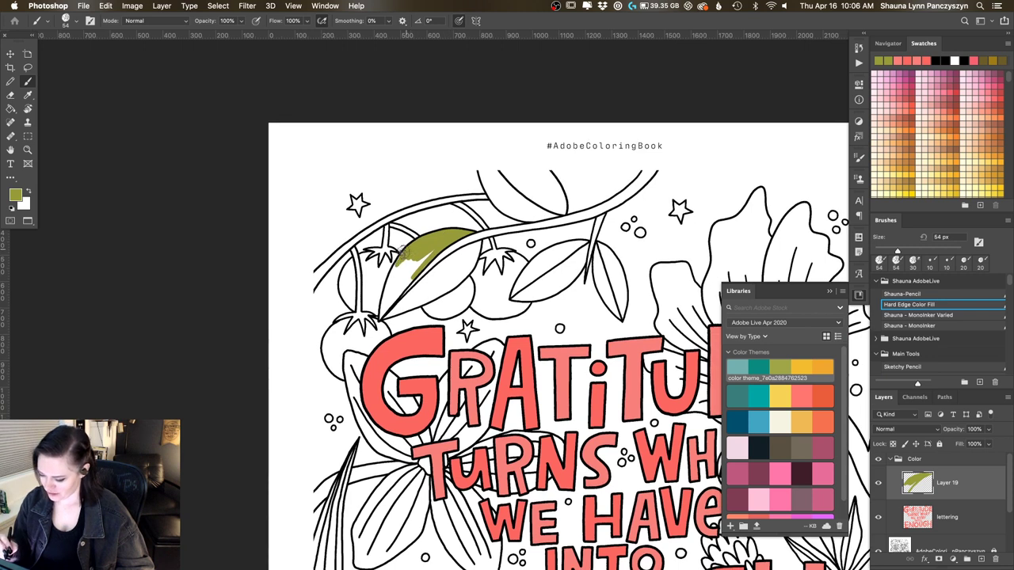
mouse_move(409, 245)
left_mouse_down()
mouse_move(382, 310)
mouse_move(415, 282)
mouse_move(392, 298)
mouse_move(426, 254)
mouse_move(397, 290)
mouse_move(424, 261)
mouse_move(449, 257)
mouse_move(399, 280)
mouse_move(409, 254)
left_mouse_up()
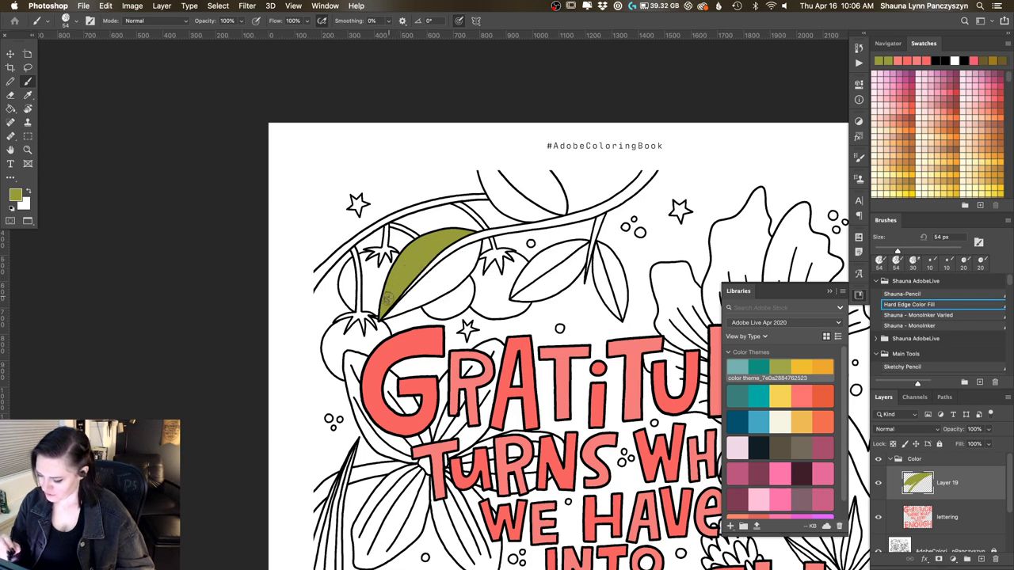
left_click_drag(387, 299, 449, 229)
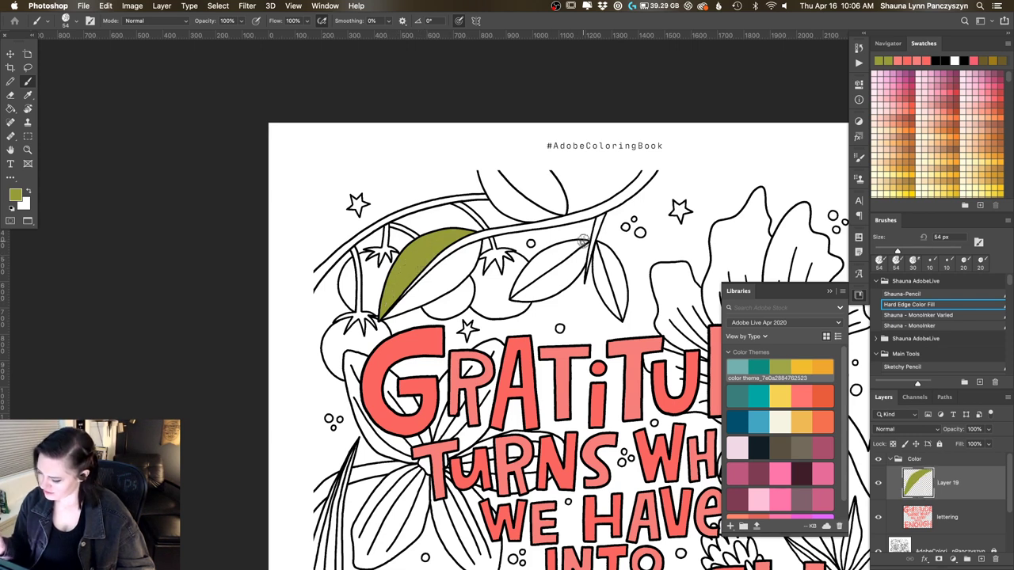
Fill one half of each of the two small leaves hanging under the branch, above the GRATITUDE lettering, with olive green
mouse_move(587, 242)
left_mouse_down()
mouse_move(525, 271)
mouse_move(543, 249)
mouse_move(512, 293)
mouse_move(578, 248)
mouse_move(530, 279)
left_mouse_up()
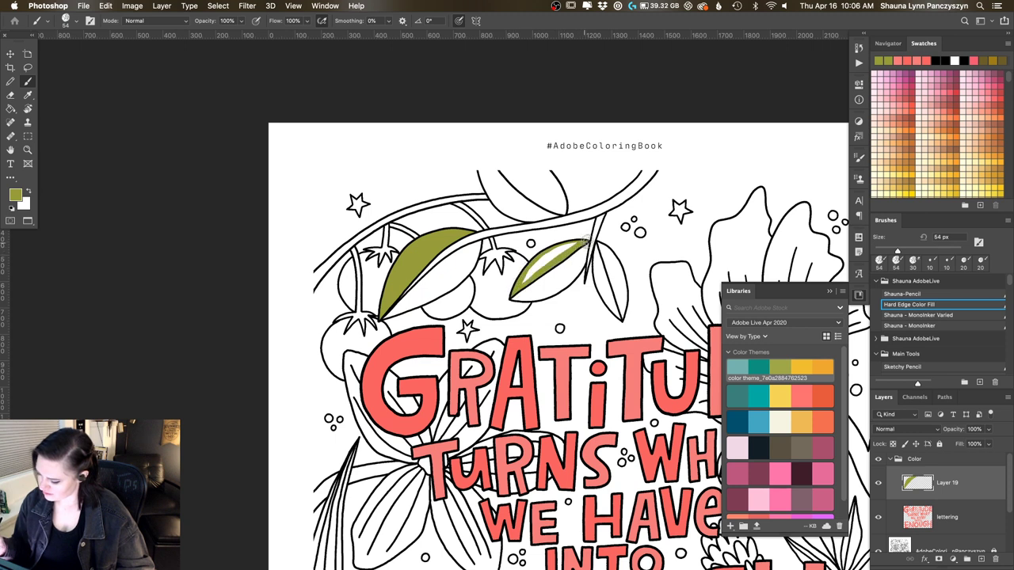
left_click_drag(585, 240, 537, 264)
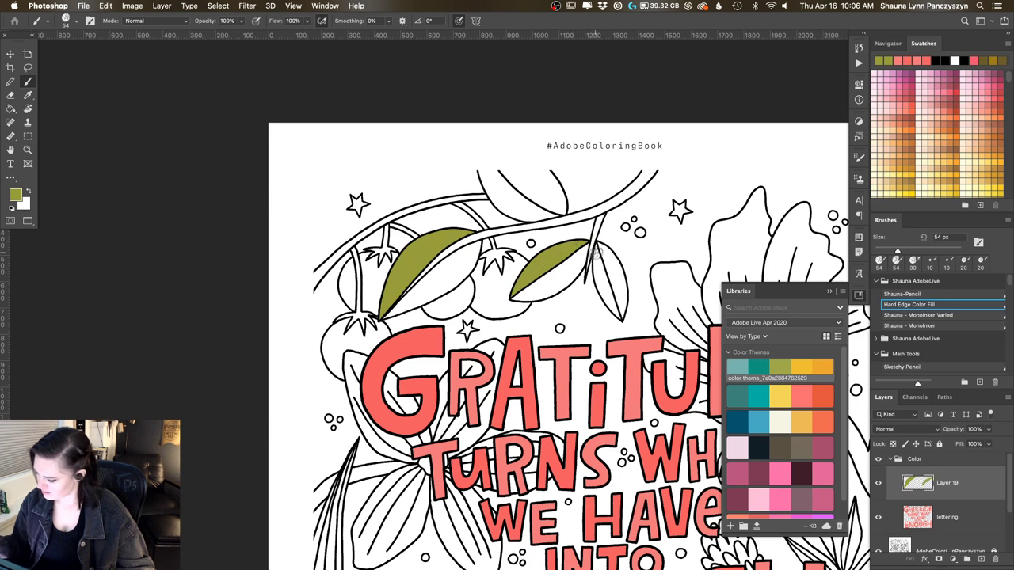
mouse_move(596, 252)
left_mouse_down()
mouse_move(596, 276)
mouse_move(620, 319)
mouse_move(600, 248)
mouse_move(611, 307)
left_mouse_up()
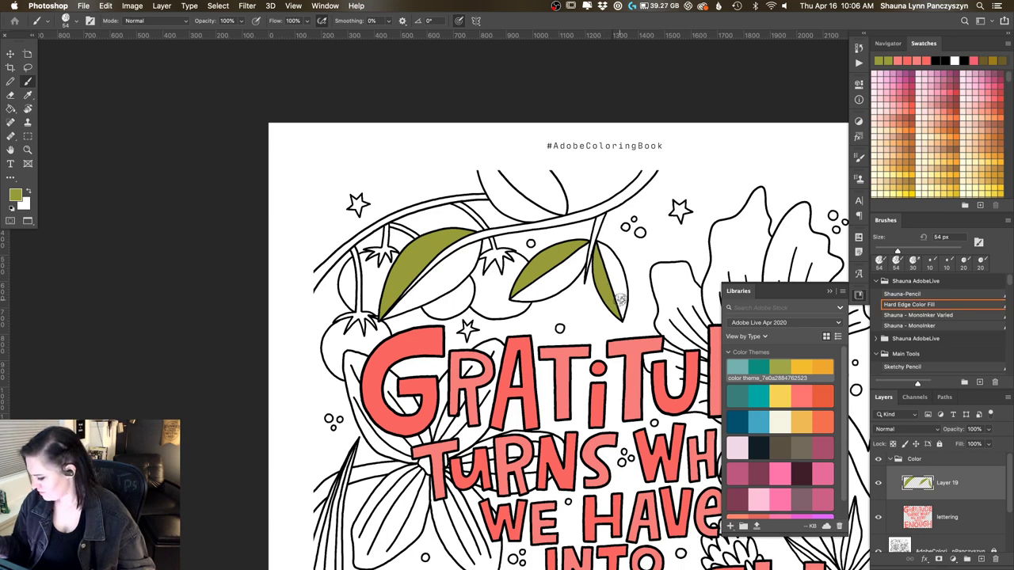
Fill the left half of the large leaf above the branch at the page's top edge with olive green
scroll(622, 270, "down", 2)
mouse_move(480, 148)
left_mouse_down()
mouse_move(477, 135)
mouse_move(483, 155)
mouse_move(497, 149)
mouse_move(552, 187)
mouse_move(500, 178)
mouse_move(509, 186)
mouse_move(493, 160)
mouse_move(499, 180)
left_mouse_up()
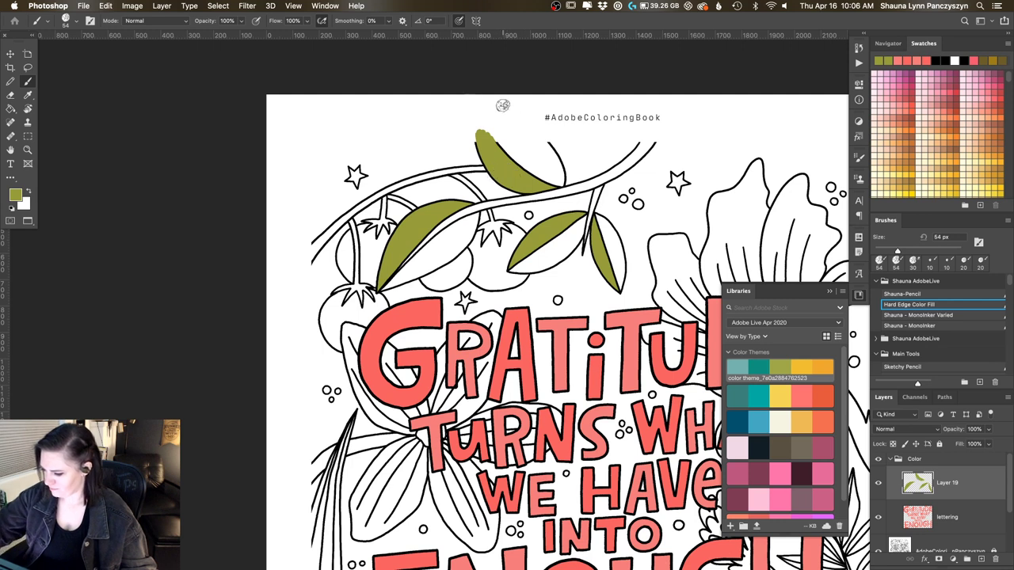
mouse_move(490, 132)
left_mouse_down()
mouse_move(469, 138)
mouse_move(496, 131)
left_mouse_up()
Fill alternate sections of the long grass blades along the page's left side with olive green
key("space")
left_click_drag(664, 264, 633, 194)
scroll(633, 194, "down", 5)
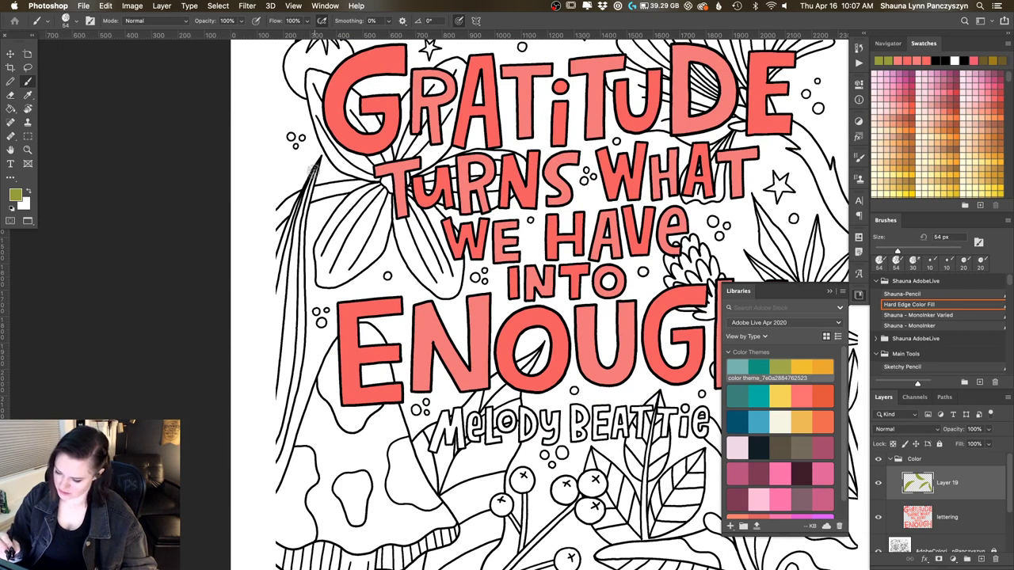
mouse_move(314, 168)
left_mouse_down()
mouse_move(291, 276)
mouse_move(290, 242)
mouse_move(272, 441)
left_mouse_up()
left_click_drag(283, 397, 290, 333)
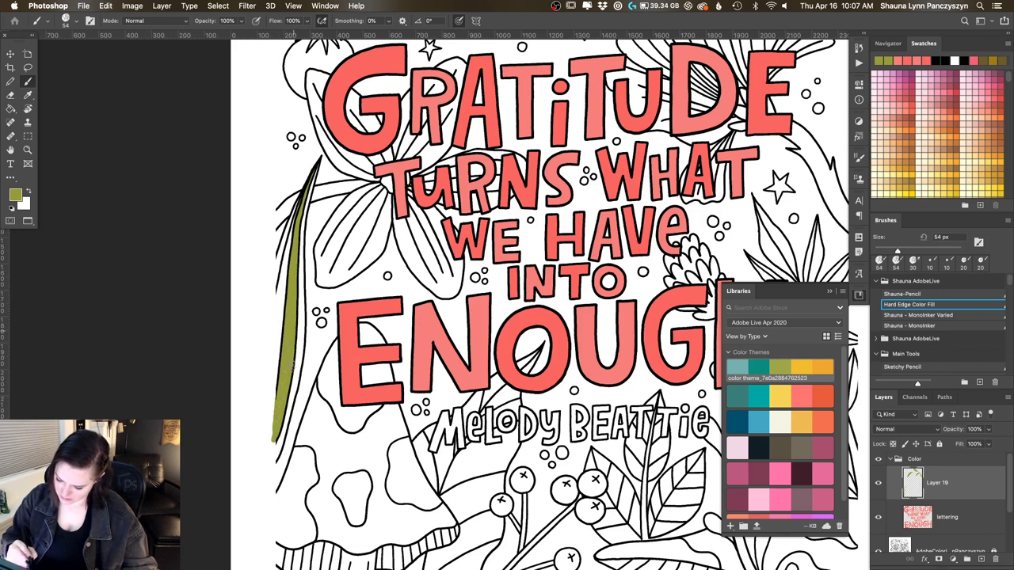
left_click_drag(301, 191, 274, 287)
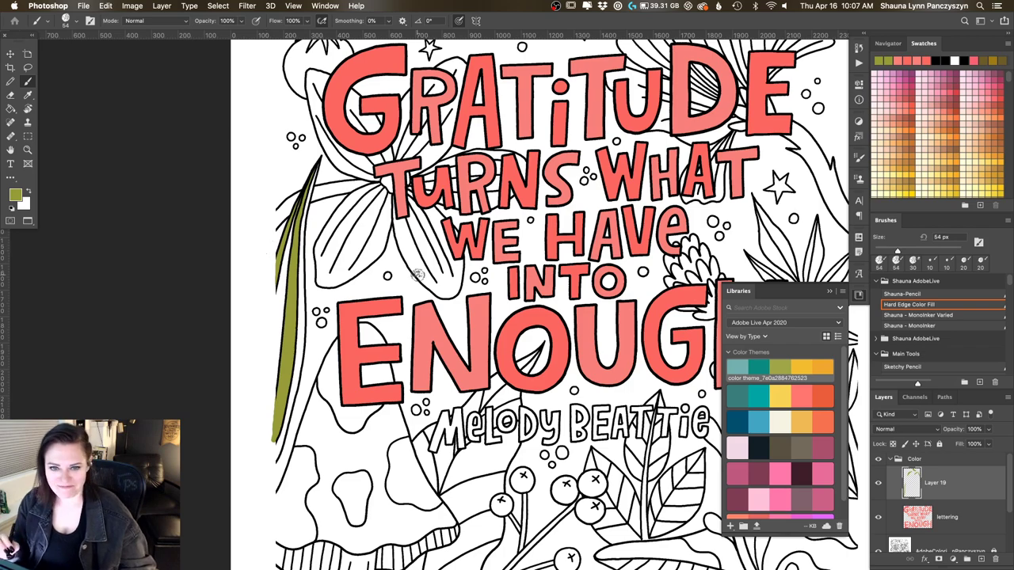
Fill the large leaf sections behind the O of ENOUGH and the MELODY lettering with olive green
mouse_move(505, 484)
left_mouse_down()
mouse_move(472, 250)
mouse_move(412, 258)
mouse_move(451, 203)
mouse_move(434, 236)
mouse_move(456, 212)
mouse_move(481, 212)
mouse_move(473, 235)
mouse_move(417, 252)
mouse_move(428, 233)
mouse_move(447, 231)
mouse_move(454, 213)
mouse_move(474, 220)
mouse_move(477, 194)
mouse_move(465, 195)
left_mouse_up()
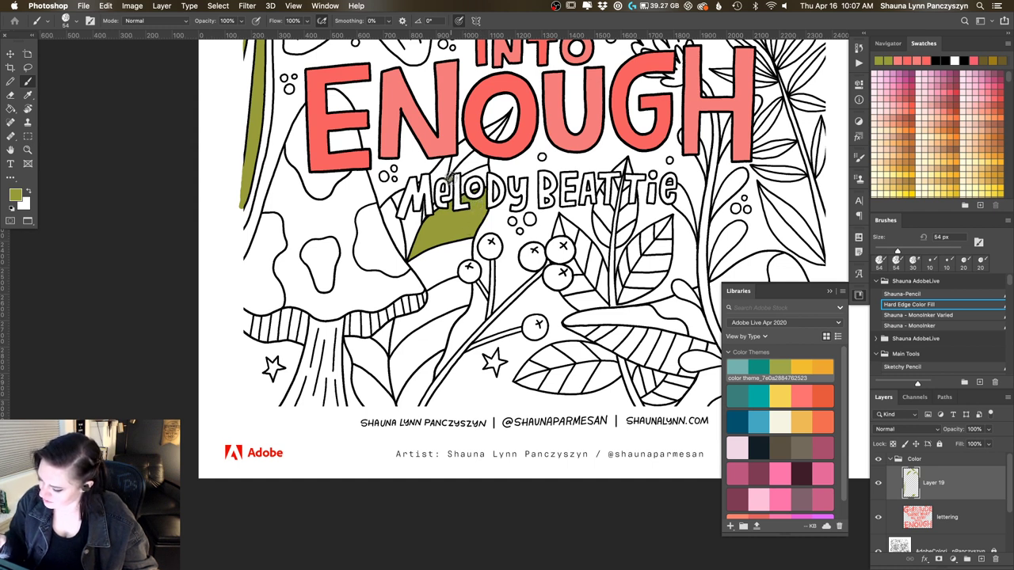
left_click_drag(466, 169, 478, 163)
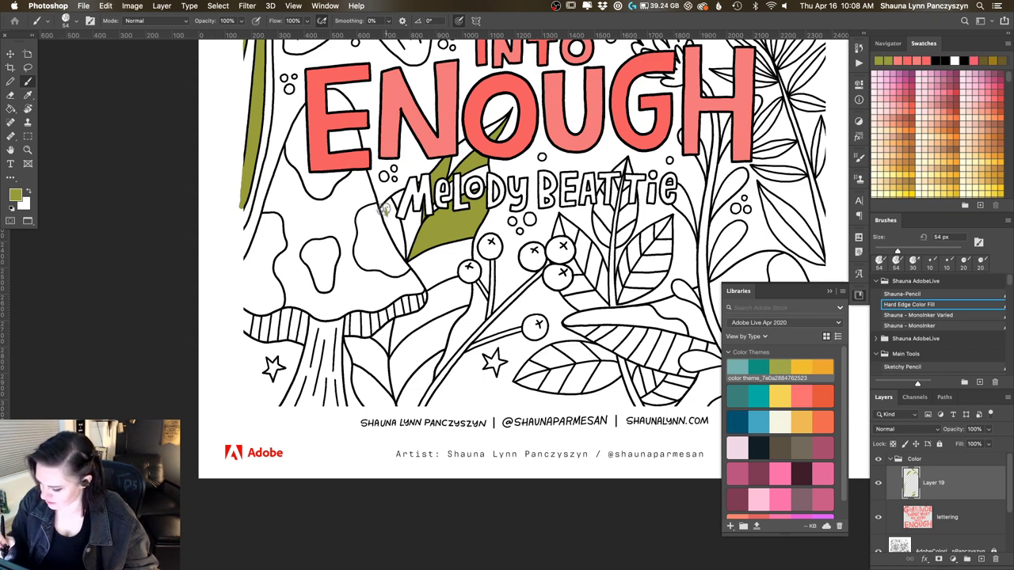
mouse_move(385, 209)
left_mouse_down()
mouse_move(404, 252)
mouse_move(392, 244)
left_mouse_up()
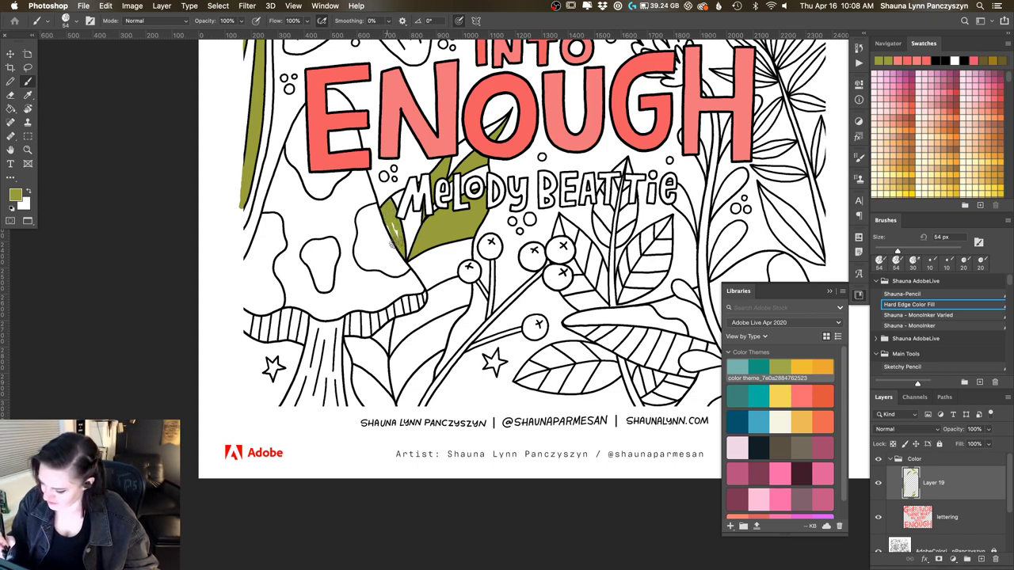
Fill the upper half of the leaf beside the mushroom cap with olive green and start the leaf next to the mushroom's stem
mouse_move(450, 285)
left_mouse_down()
mouse_move(428, 293)
mouse_move(430, 308)
left_mouse_up()
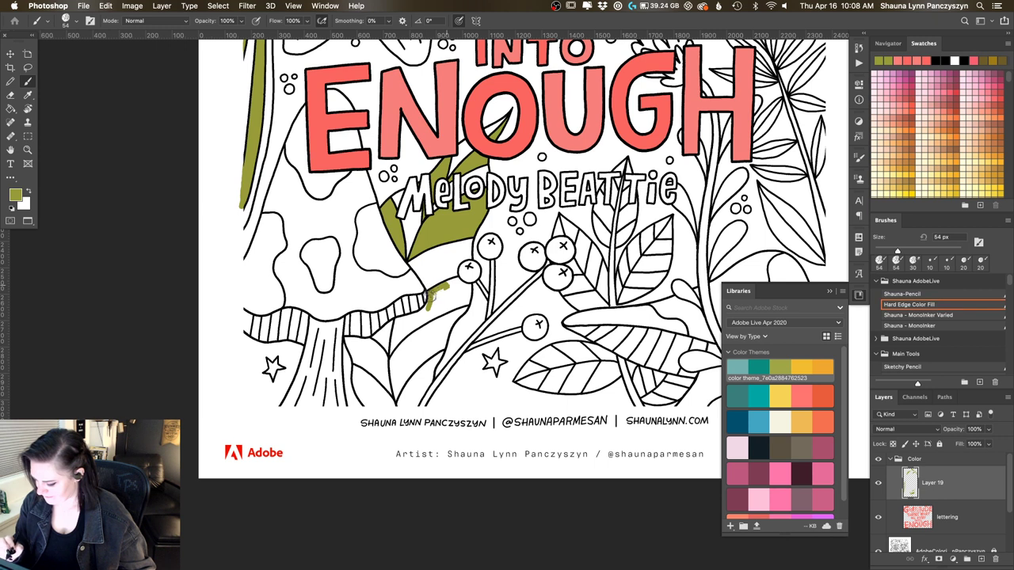
mouse_move(439, 298)
left_mouse_down()
mouse_move(398, 328)
mouse_move(394, 320)
mouse_move(392, 351)
mouse_move(391, 338)
mouse_move(392, 351)
mouse_move(416, 321)
mouse_move(399, 325)
mouse_move(470, 302)
left_mouse_up()
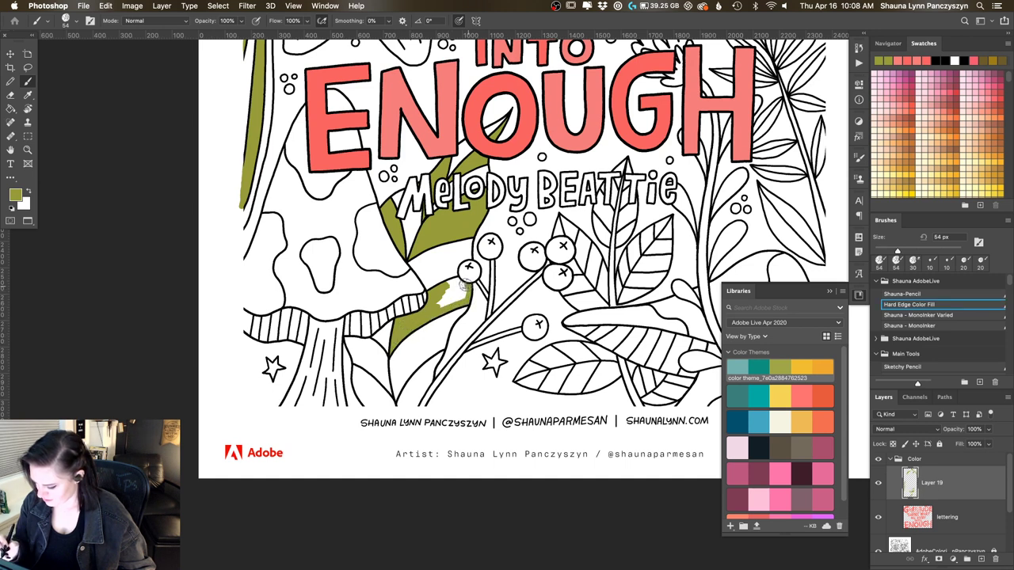
left_click_drag(450, 294, 458, 298)
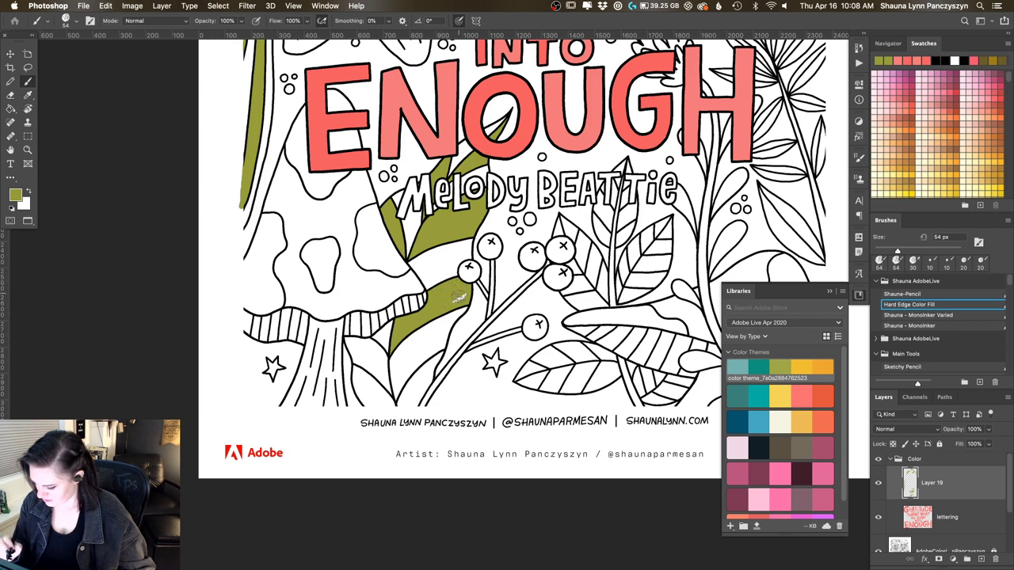
left_click_drag(382, 372, 372, 360)
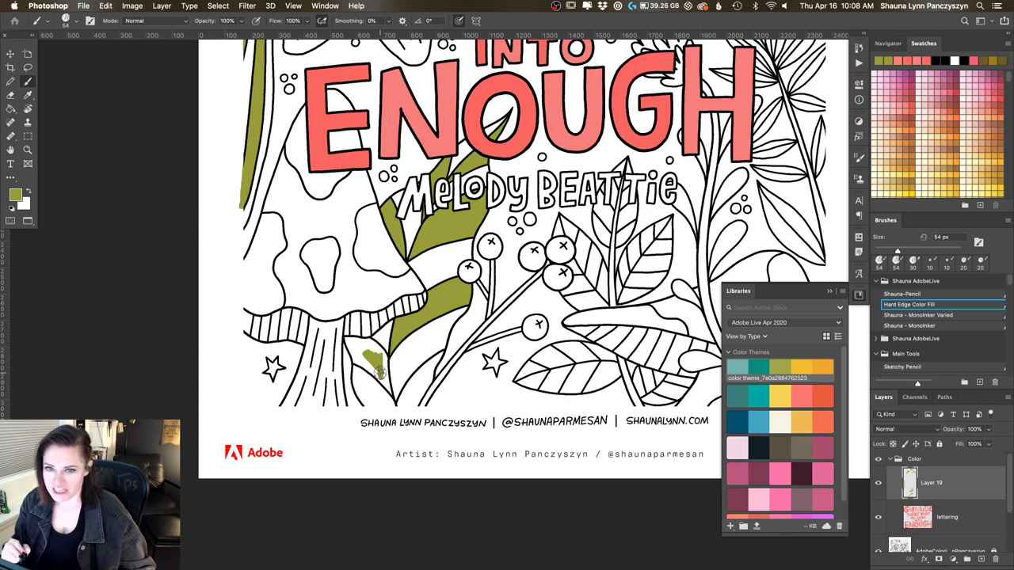
Open the Adobe Color Themes extension to view its color wheel, and collapse it and the Libraries panel
left_click(325, 6)
mouse_move(381, 55)
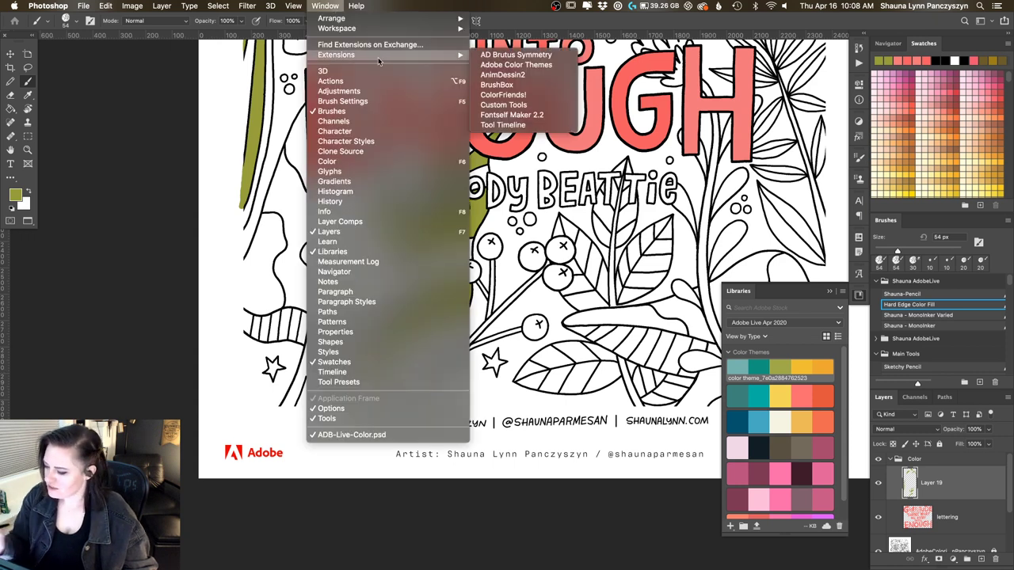
left_click(515, 65)
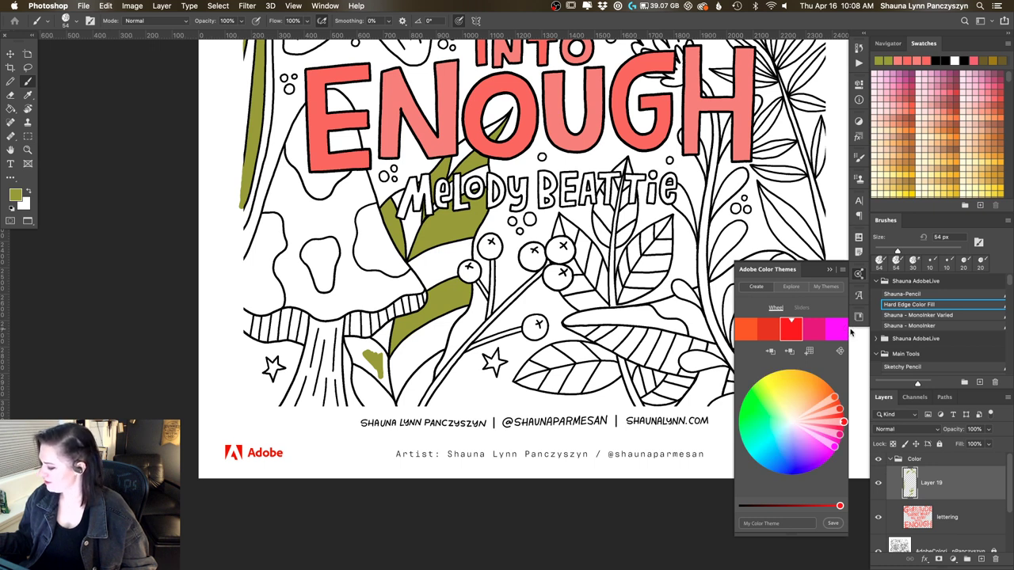
left_click(859, 276)
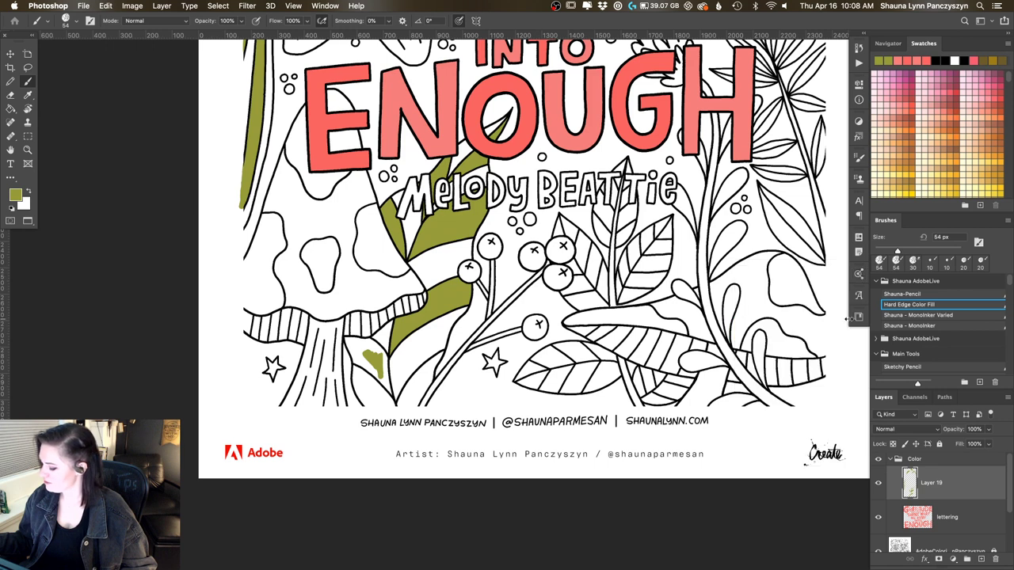
left_click(858, 317)
left_click(859, 317)
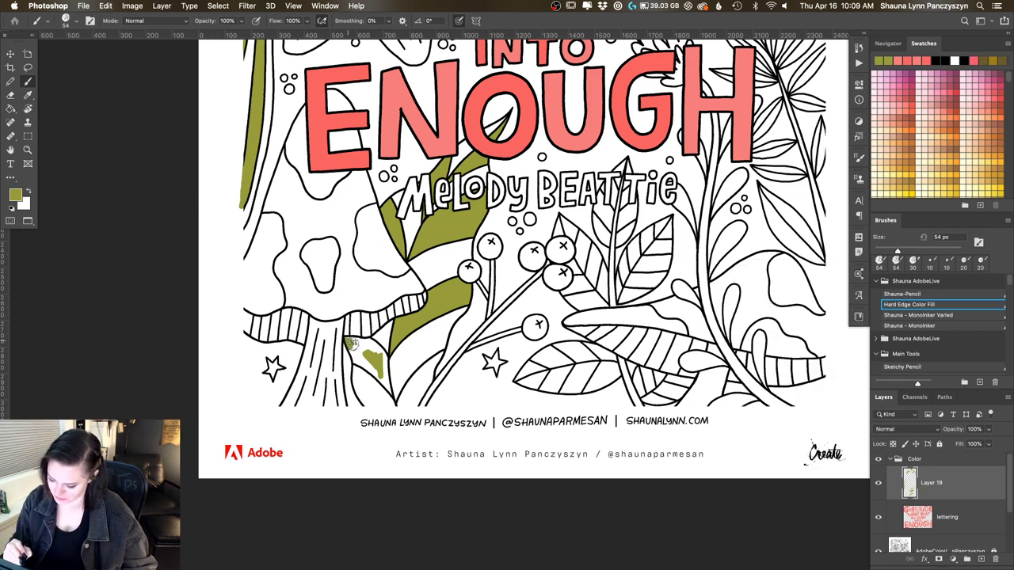
Fill the half leaf next to the mushroom's stem and the lowest section of the neighboring large leaf with olive green
mouse_move(371, 344)
left_mouse_down()
mouse_move(391, 393)
mouse_move(350, 351)
mouse_move(365, 345)
mouse_move(385, 382)
mouse_move(386, 369)
mouse_move(427, 368)
mouse_move(441, 352)
mouse_move(430, 368)
mouse_move(443, 351)
mouse_move(412, 395)
left_mouse_up()
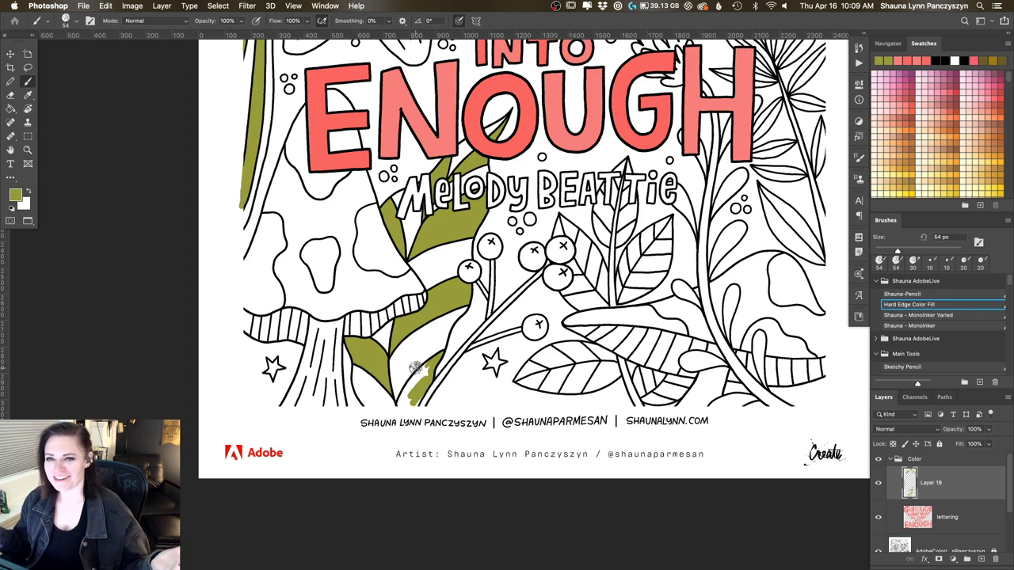
mouse_move(416, 368)
left_mouse_down()
mouse_move(427, 364)
mouse_move(401, 400)
mouse_move(429, 372)
mouse_move(406, 403)
left_mouse_up()
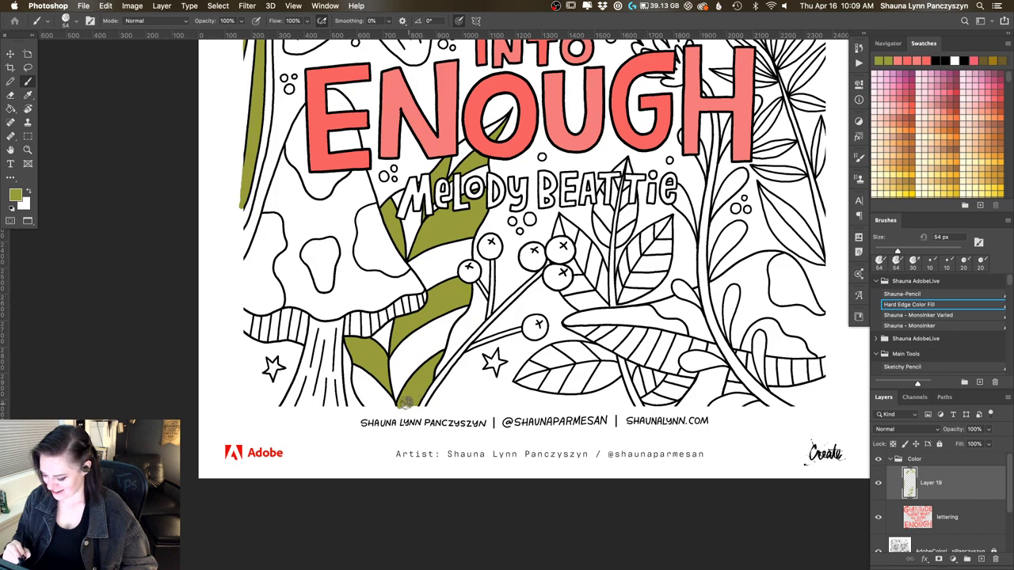
Fill alternate vein sections of the two striped leaves below the BEATTIE lettering with olive green
scroll(435, 361, "right", 5)
scroll(434, 361, "up", 2)
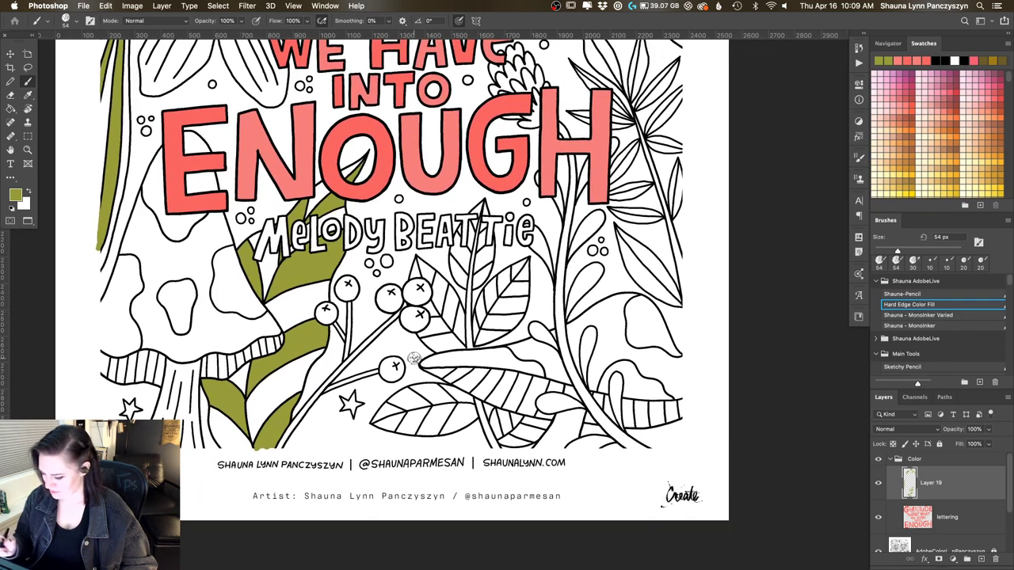
left_click_drag(416, 256, 428, 271)
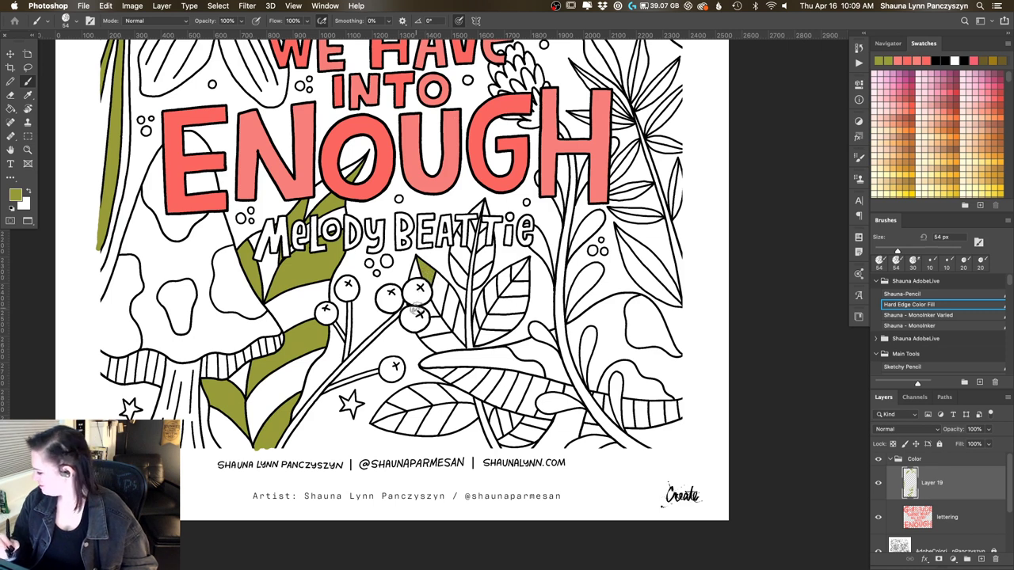
mouse_move(425, 305)
left_mouse_down()
mouse_move(437, 315)
mouse_move(456, 303)
mouse_move(453, 321)
mouse_move(458, 302)
mouse_move(448, 301)
mouse_move(463, 297)
mouse_move(447, 340)
mouse_move(423, 338)
mouse_move(455, 334)
mouse_move(463, 347)
mouse_move(425, 340)
mouse_move(435, 348)
mouse_move(475, 318)
mouse_move(474, 331)
mouse_move(475, 317)
mouse_move(475, 334)
left_mouse_up()
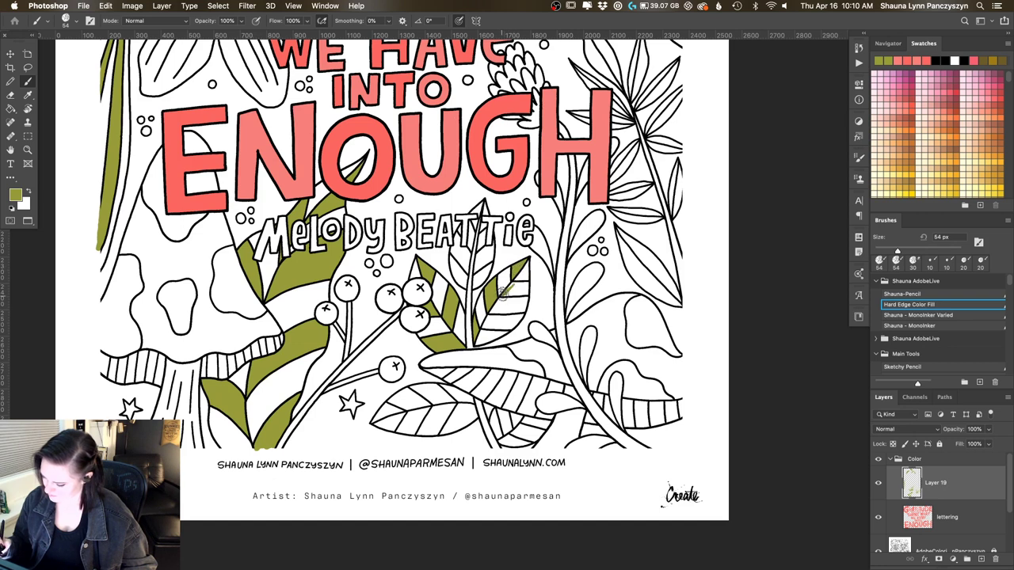
left_click_drag(503, 294, 526, 283)
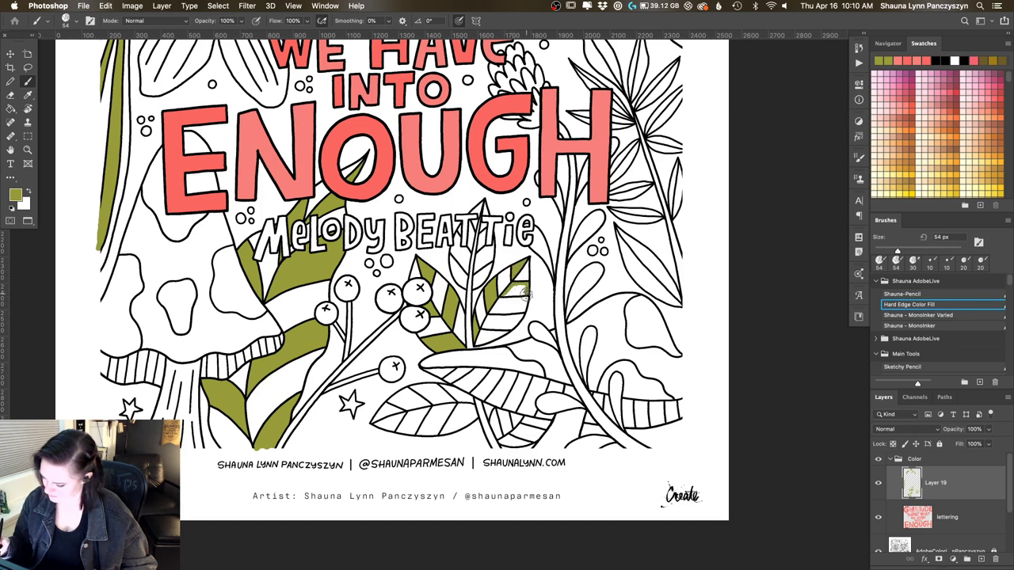
scroll(519, 290, "down", 2)
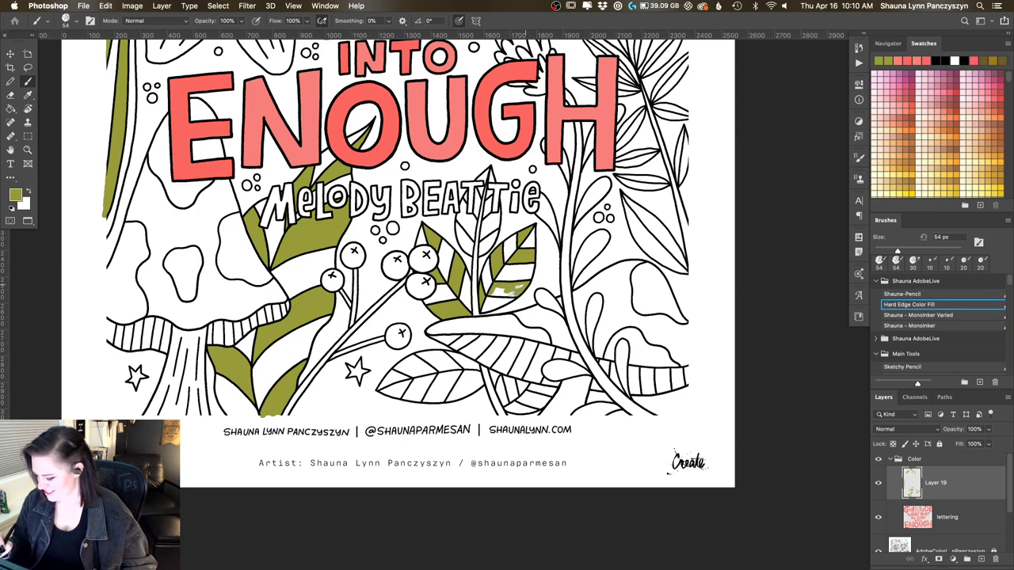
left_click_drag(499, 290, 511, 294)
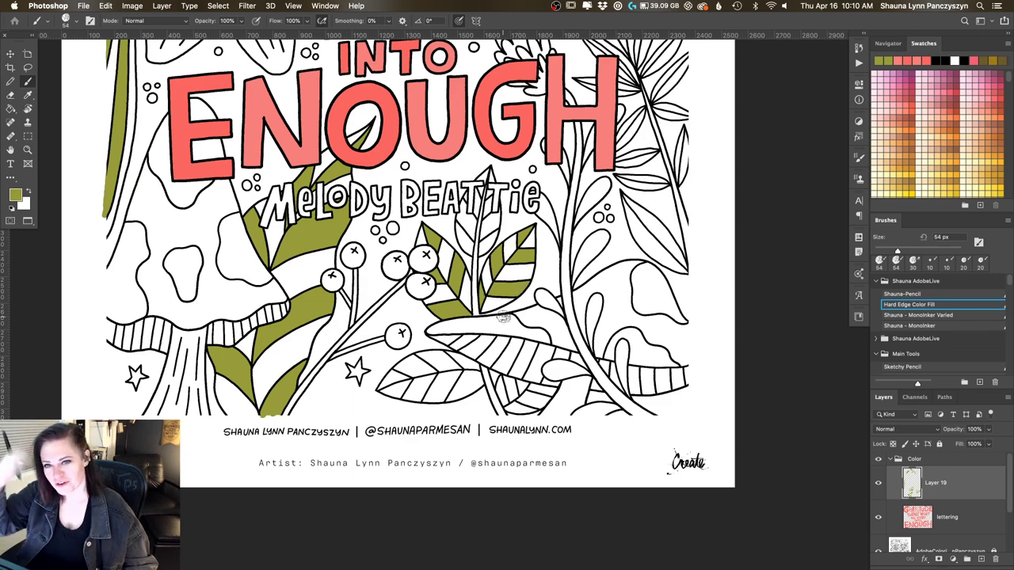
Fill alternate vein sections of the horizontal leaf beside the star at the page's lower edge with olive green
scroll(504, 317, "down", 3)
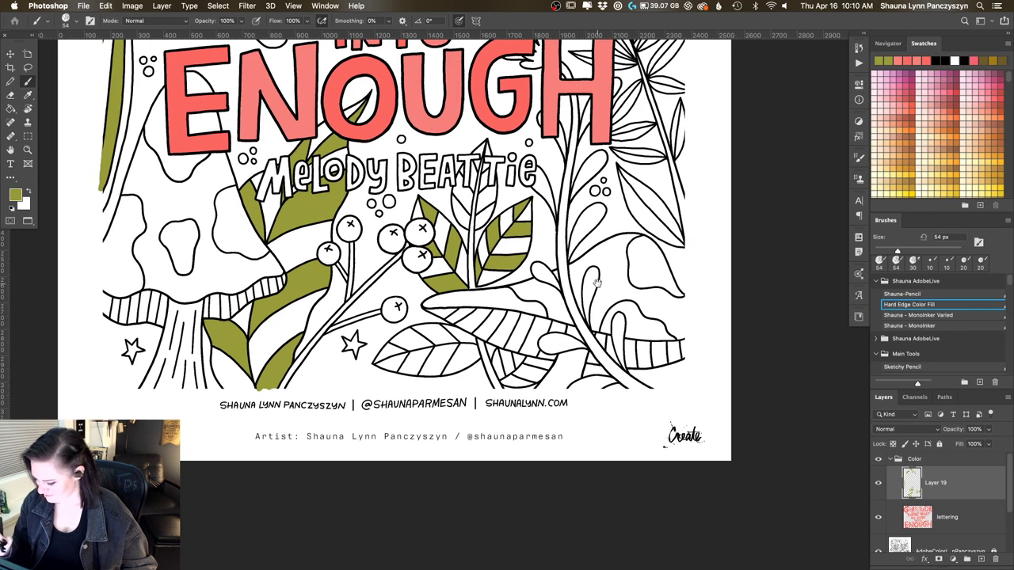
scroll(640, 242, "down", 5)
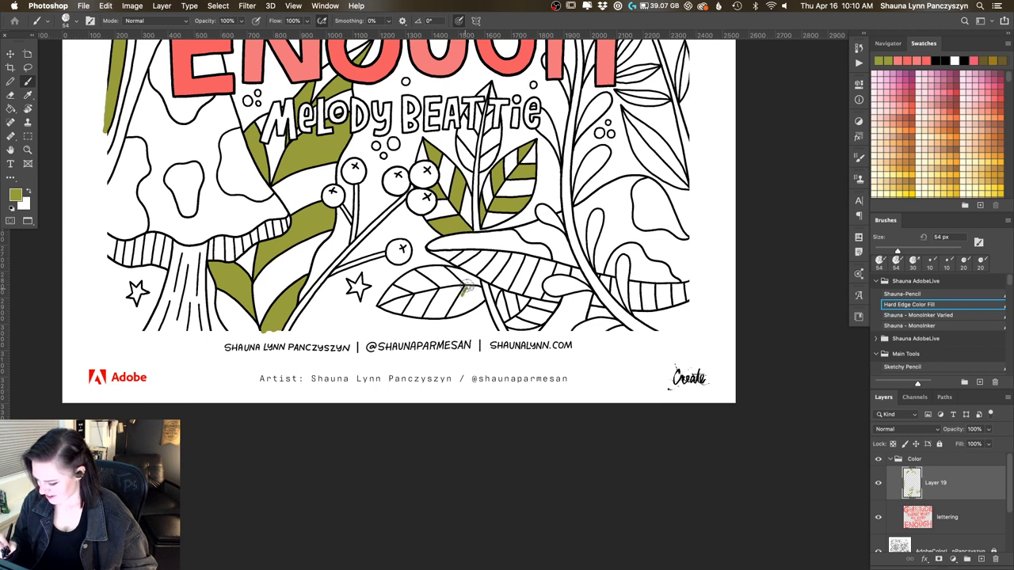
left_click_drag(467, 287, 466, 297)
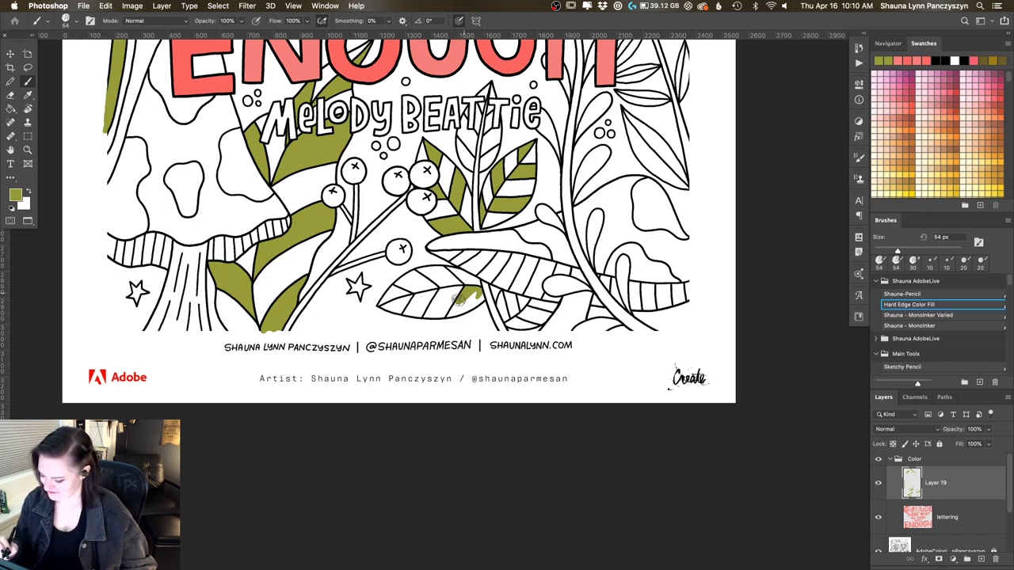
mouse_move(456, 302)
left_mouse_down()
mouse_move(462, 308)
mouse_move(452, 313)
left_mouse_up()
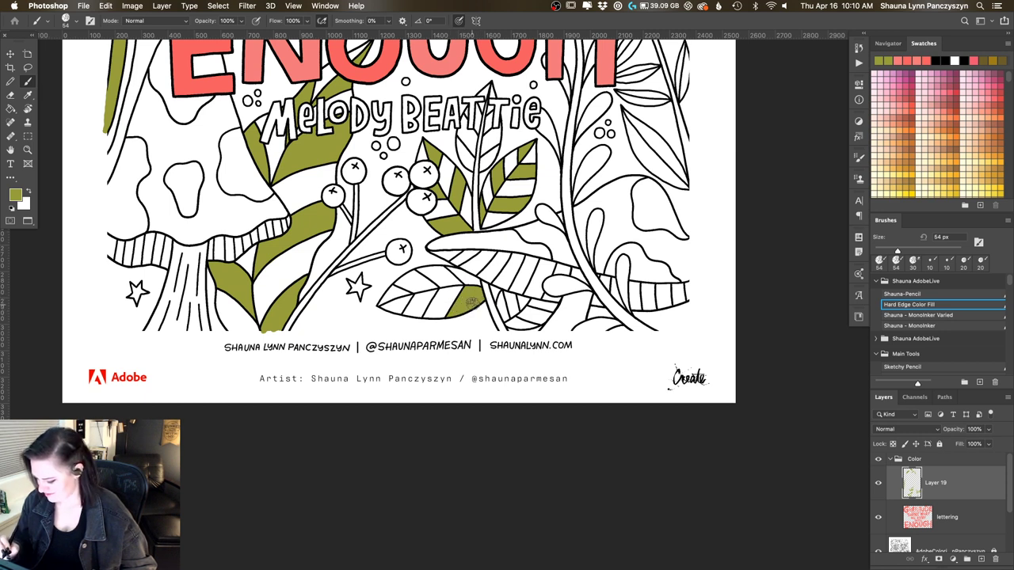
mouse_move(432, 276)
left_mouse_down()
mouse_move(421, 271)
mouse_move(462, 283)
left_mouse_up()
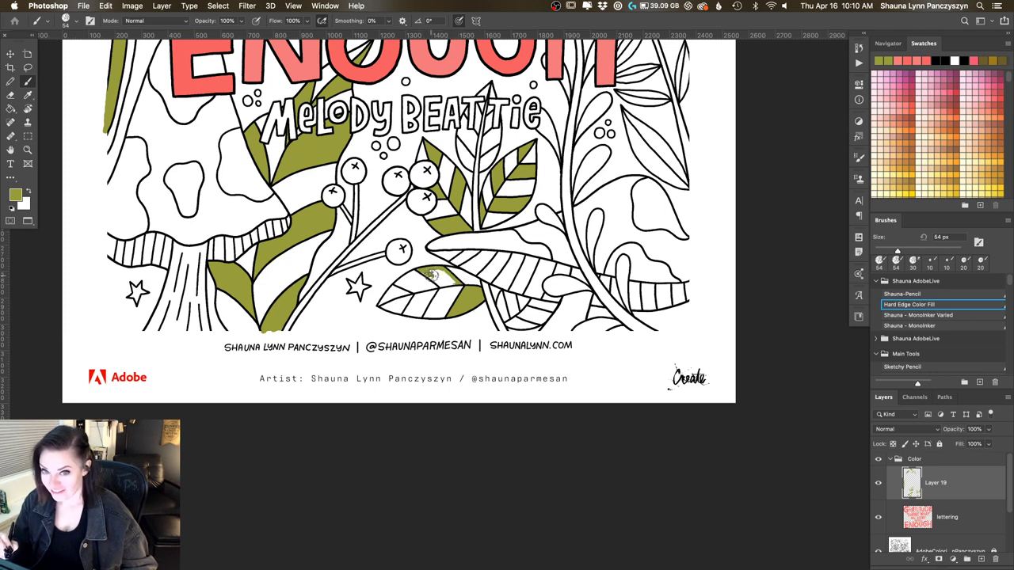
mouse_move(458, 285)
left_mouse_down()
mouse_move(420, 273)
mouse_move(447, 278)
left_mouse_up()
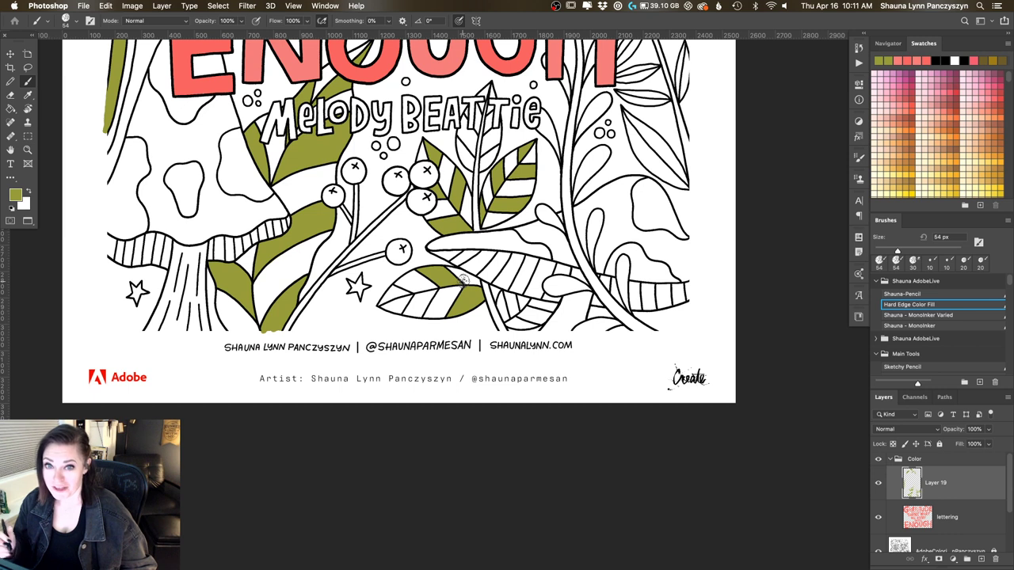
mouse_move(408, 306)
left_mouse_down()
mouse_move(435, 290)
mouse_move(415, 314)
mouse_move(405, 312)
mouse_move(424, 295)
mouse_move(412, 308)
mouse_move(420, 303)
mouse_move(389, 294)
left_mouse_up()
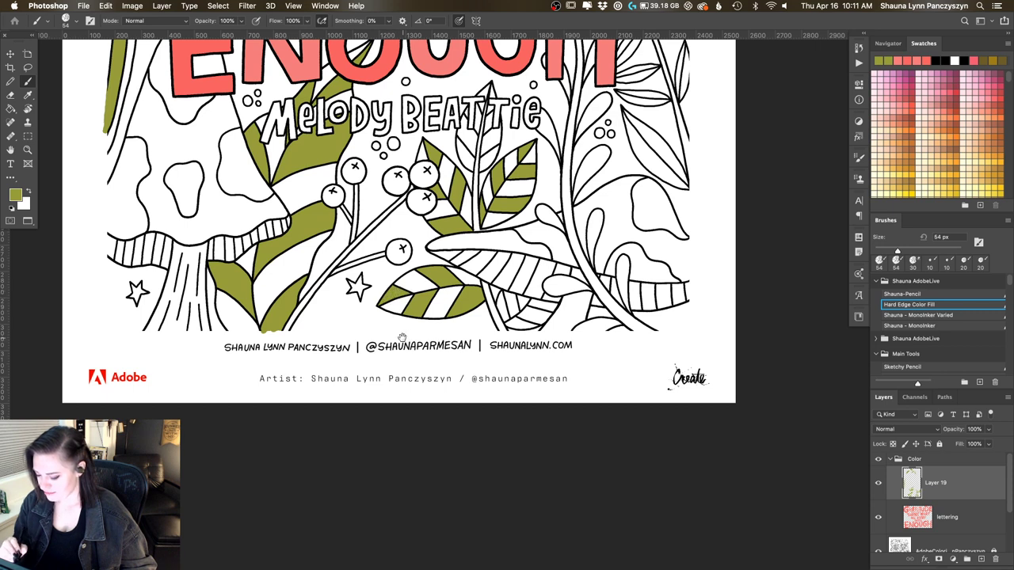
Fill alternate sections of the partly hidden leaf under the lower-right mushroom cap and the small sliver beside the curved stem with olive green
scroll(396, 331, "right", 5)
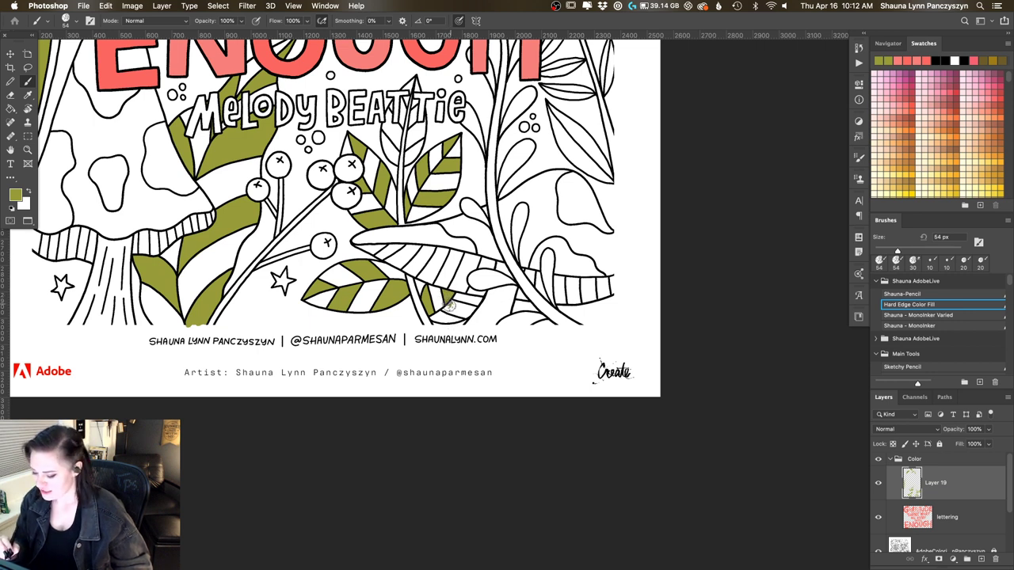
mouse_move(443, 311)
left_mouse_down()
mouse_move(473, 308)
mouse_move(467, 313)
left_mouse_up()
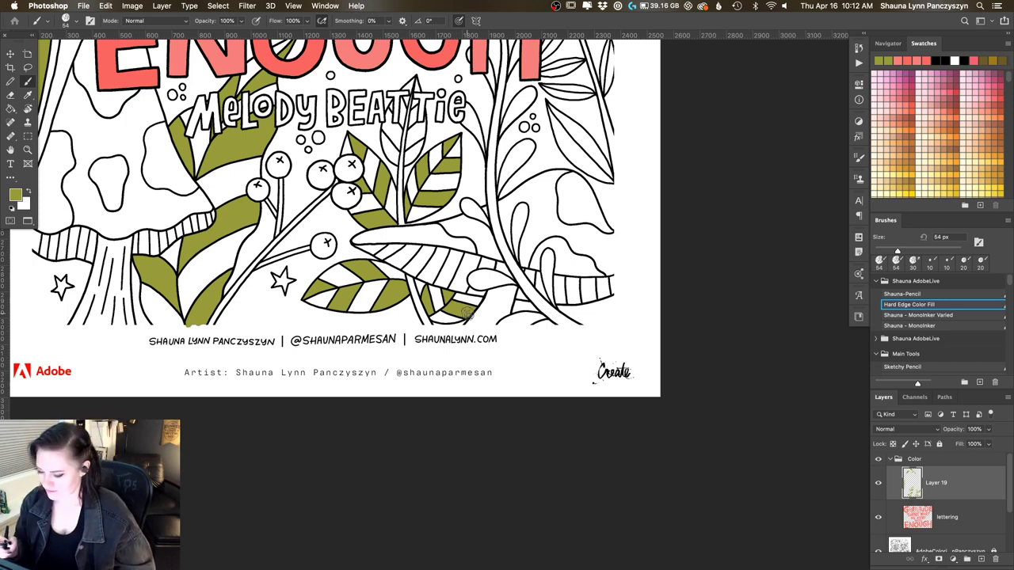
left_click_drag(574, 225, 472, 349)
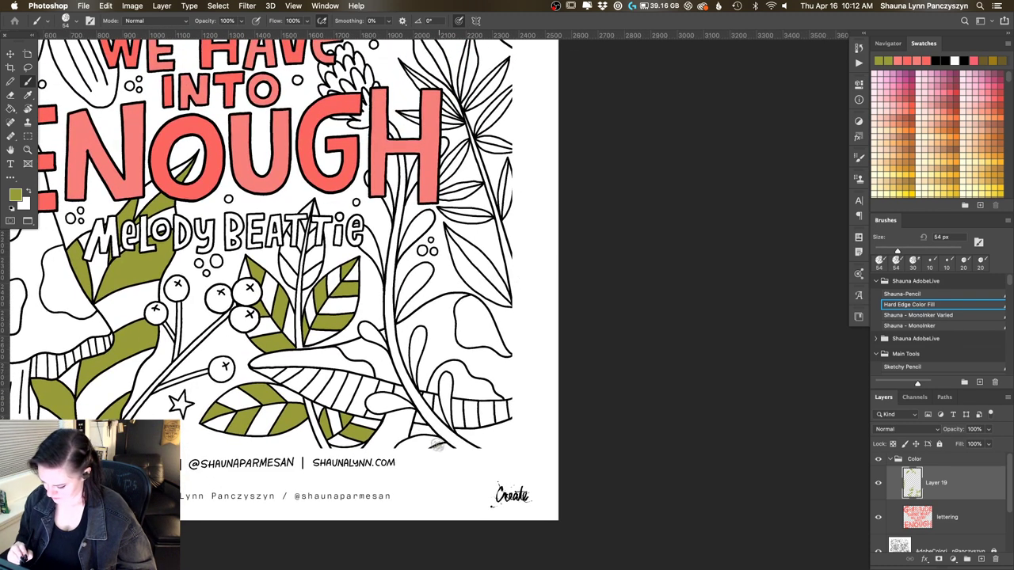
mouse_move(448, 446)
left_mouse_down()
mouse_move(437, 446)
mouse_move(450, 442)
left_mouse_up()
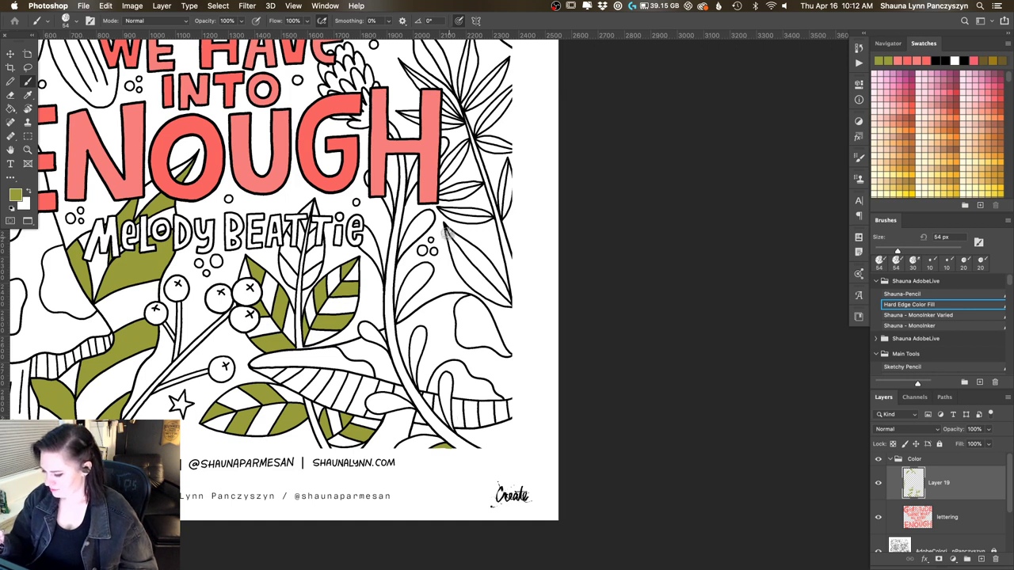
Fill the lower half of the large pointed leaf near the page's right edge and half of the narrow leaf above it with olive green
mouse_move(449, 237)
left_mouse_down()
mouse_move(468, 269)
mouse_move(448, 235)
mouse_move(458, 270)
mouse_move(505, 305)
mouse_move(470, 286)
mouse_move(509, 306)
mouse_move(454, 249)
mouse_move(510, 307)
left_mouse_up()
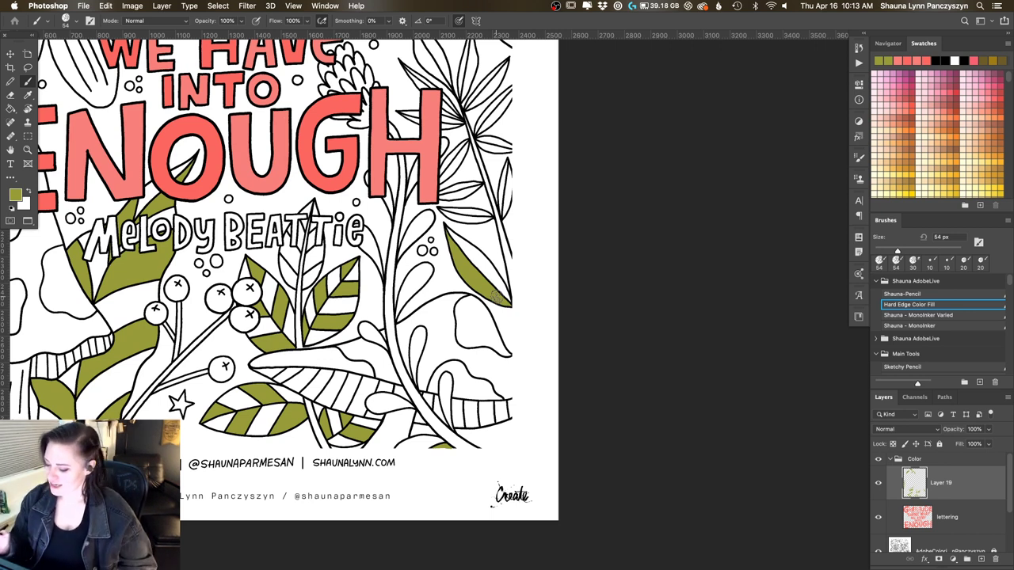
mouse_move(507, 163)
left_mouse_down()
mouse_move(500, 214)
mouse_move(505, 164)
mouse_move(500, 204)
mouse_move(501, 184)
left_mouse_up()
left_click_drag(512, 240, 516, 247)
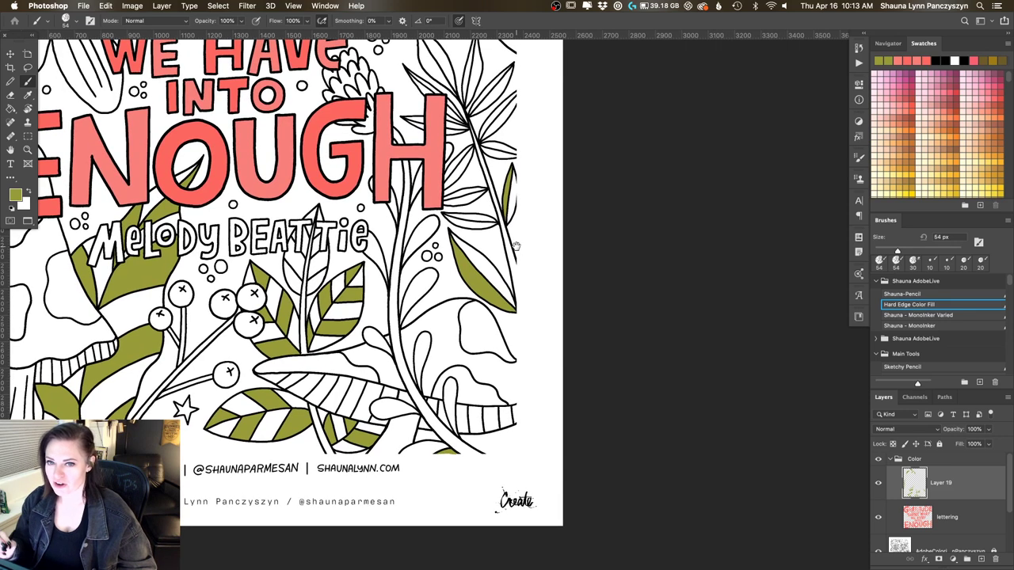
left_click_drag(448, 268, 448, 276)
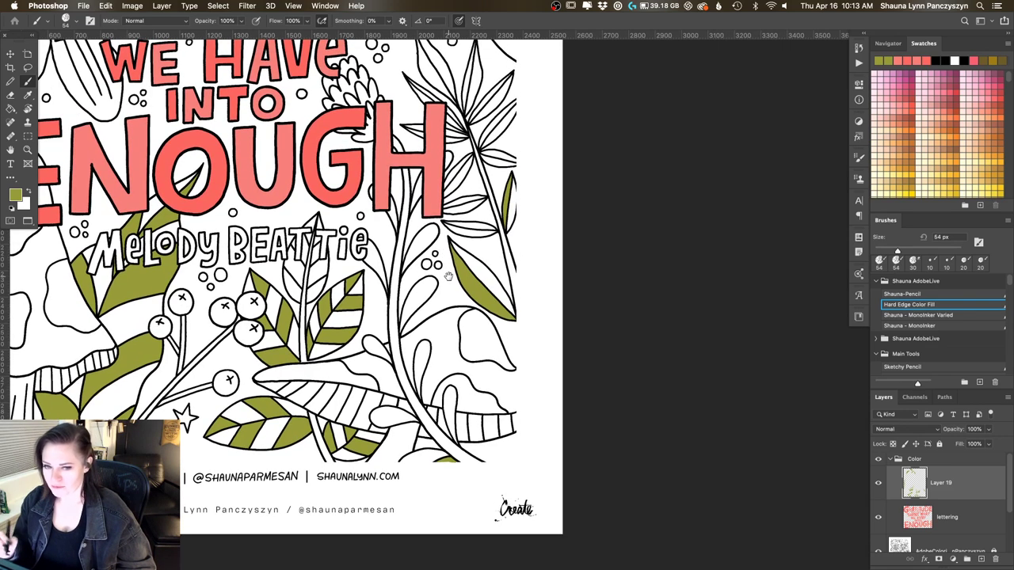
Fill the lower half of the small leaf beside the H's foot and half of the short leaf across the stem with olive green
left_click_drag(517, 201, 530, 242)
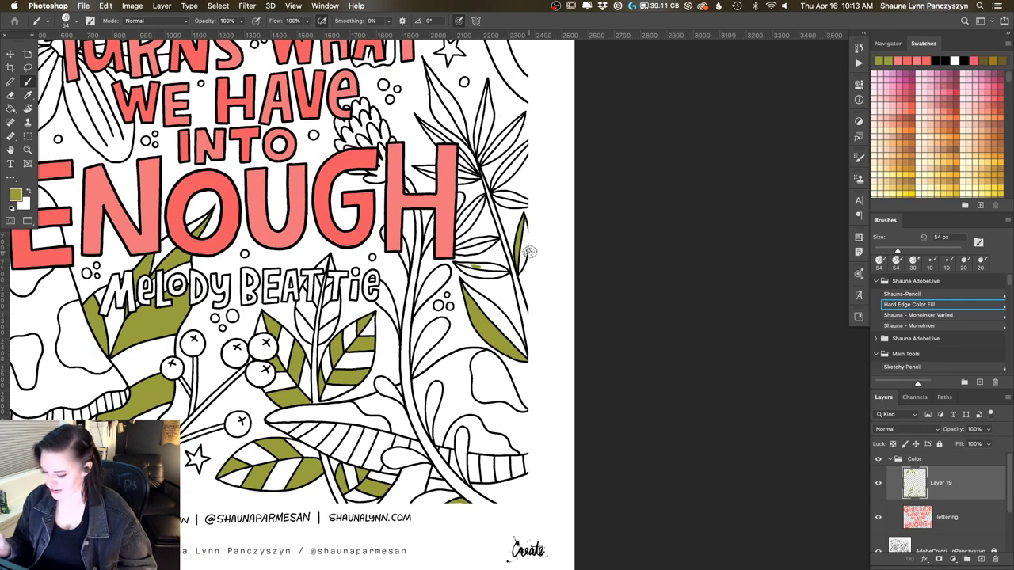
key("super+z")
key("super+z")
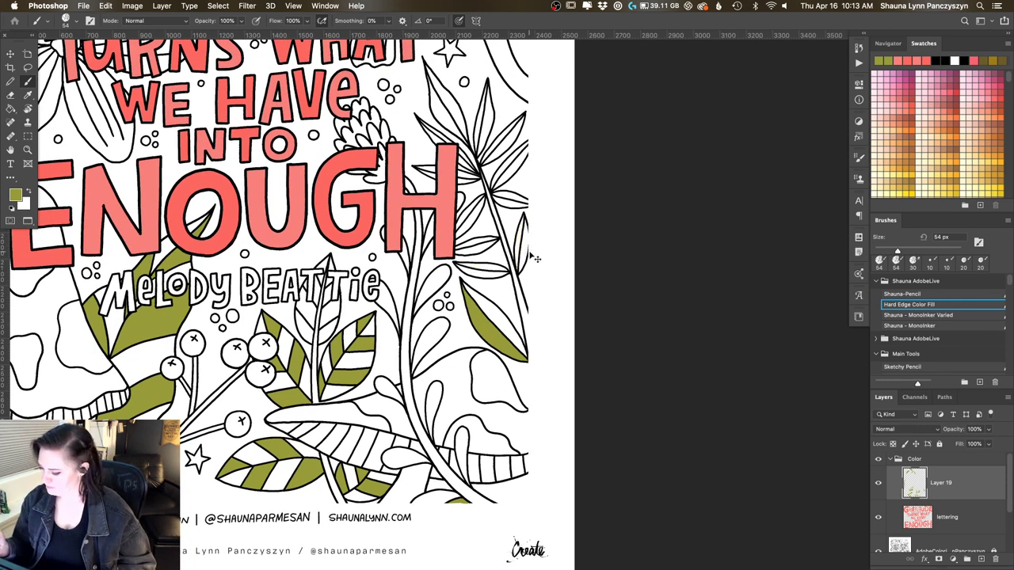
key("super+shift+z")
key("super+shift+z")
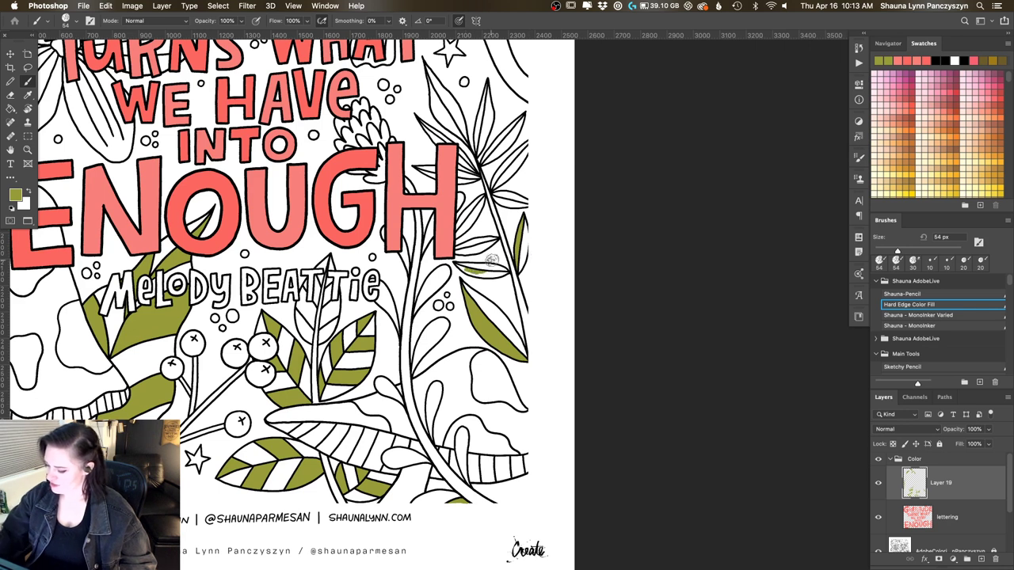
left_click_drag(512, 195, 504, 196)
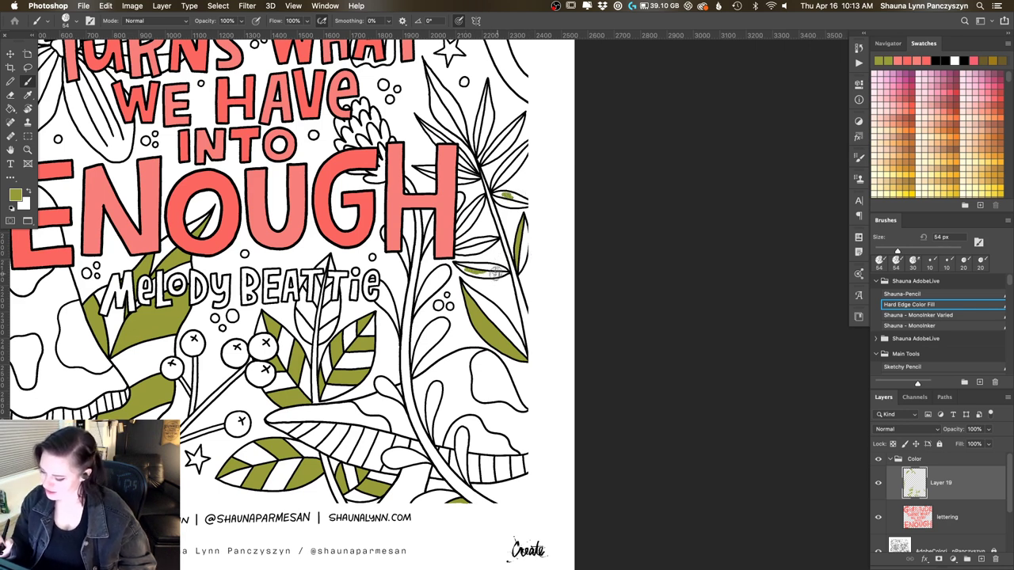
mouse_move(494, 273)
left_mouse_down()
mouse_move(507, 274)
mouse_move(458, 267)
left_mouse_up()
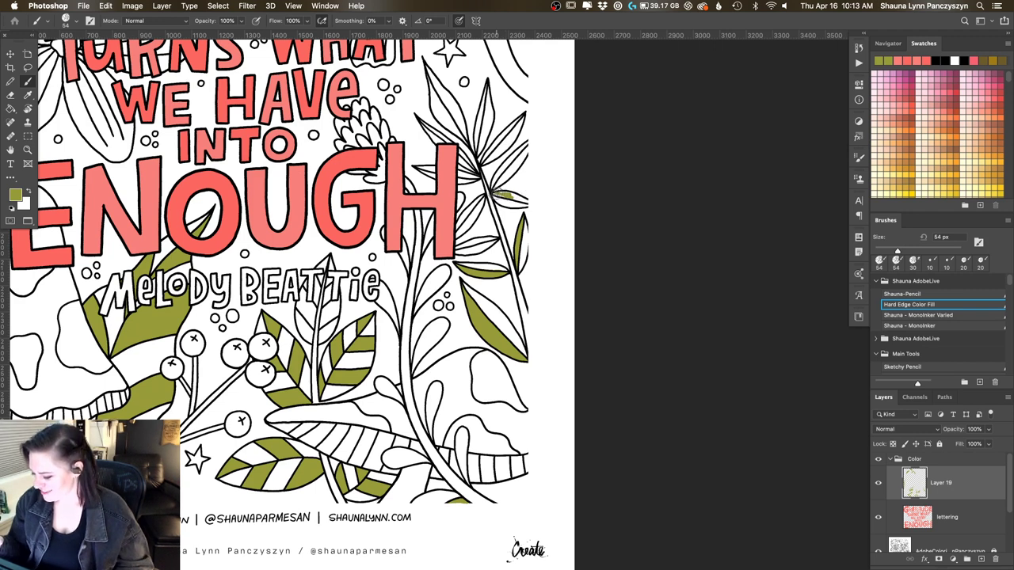
left_click_drag(498, 195, 521, 198)
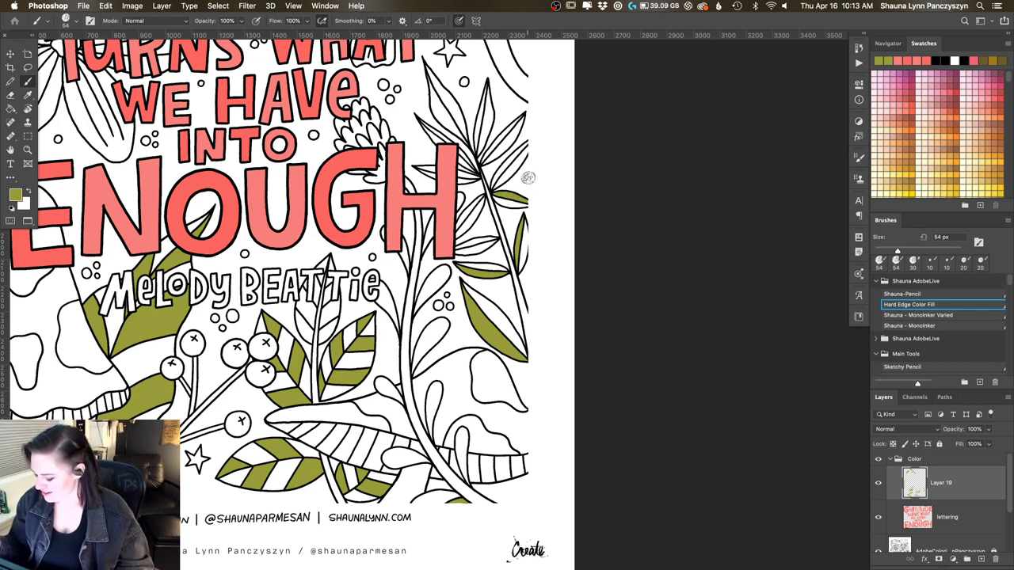
Fill one half of each remaining pointed leaf in the fan around and behind the H of ENOUGH with olive green
mouse_move(492, 181)
left_mouse_down()
mouse_move(523, 148)
mouse_move(511, 163)
left_mouse_up()
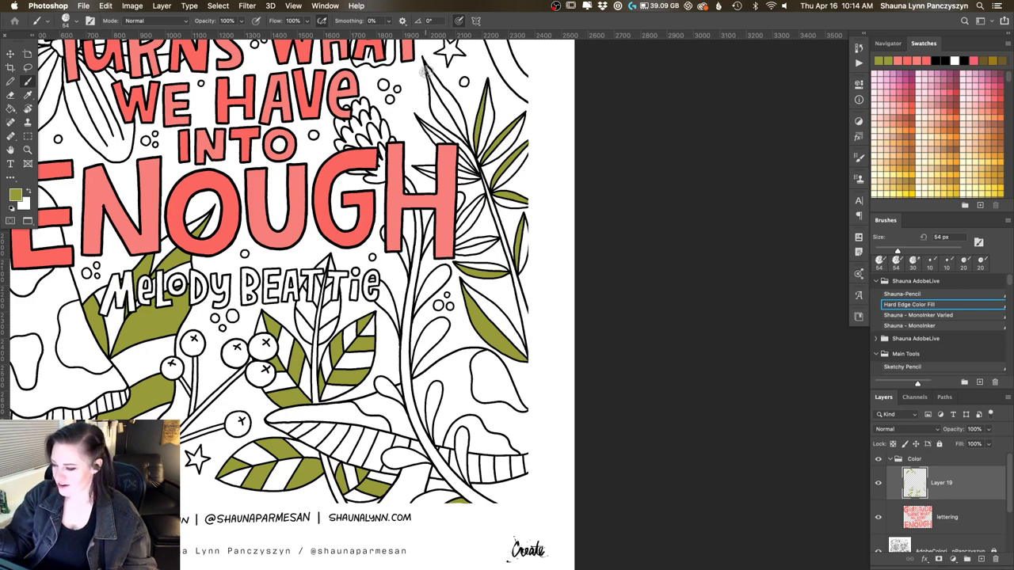
left_click_drag(427, 75, 441, 116)
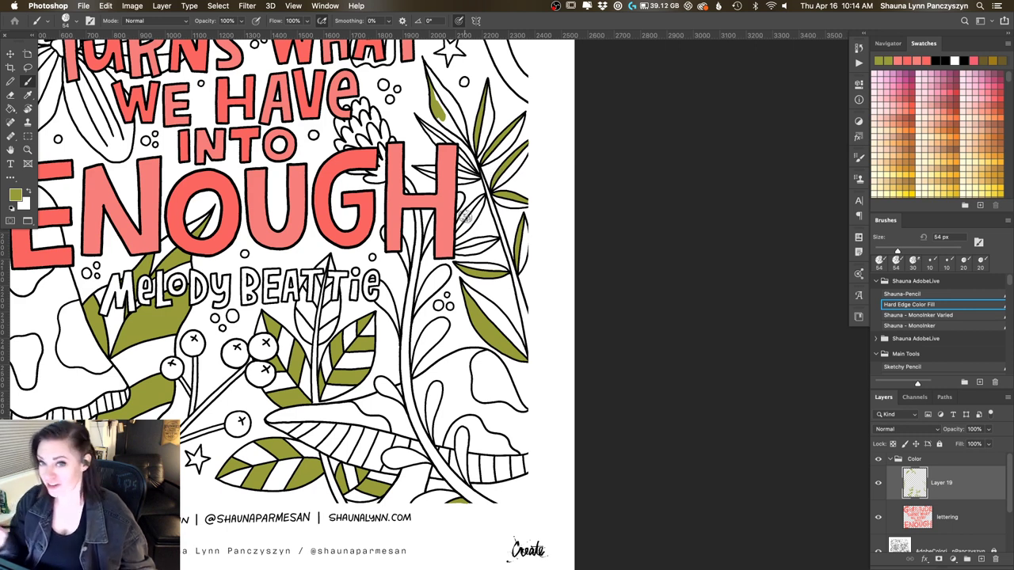
mouse_move(437, 95)
left_mouse_down()
mouse_move(471, 144)
mouse_move(449, 118)
left_mouse_up()
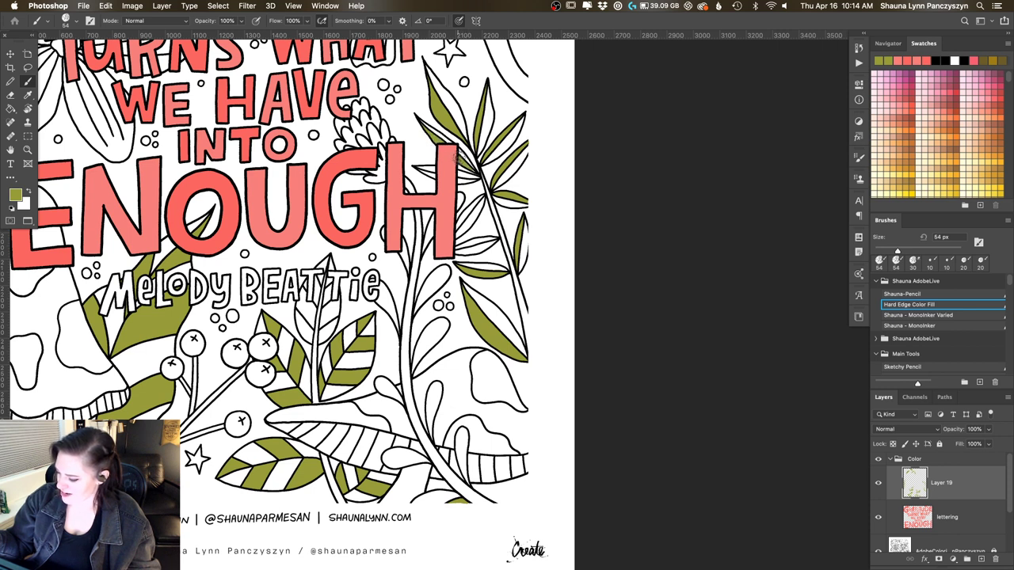
left_click_drag(485, 177, 462, 156)
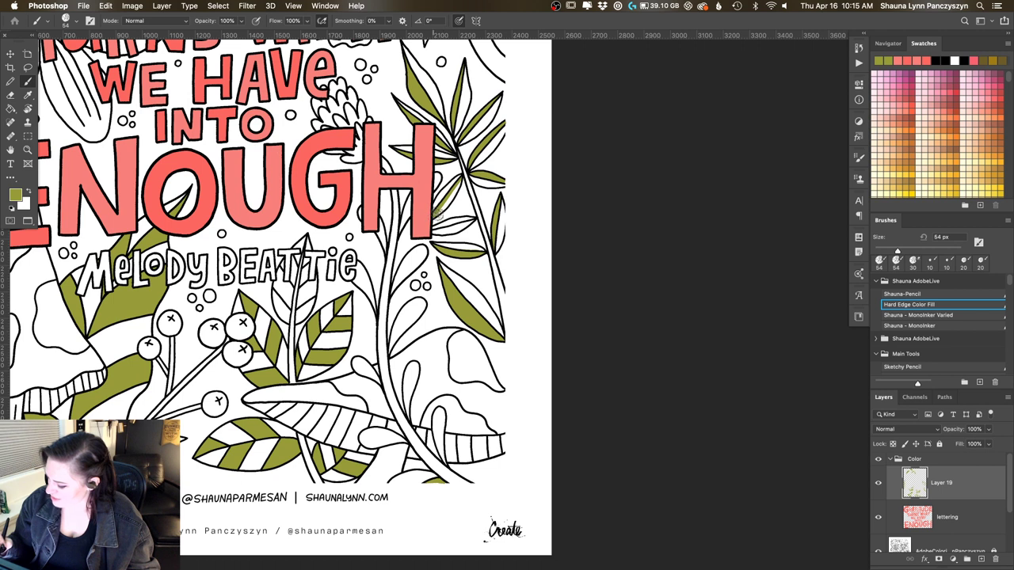
mouse_move(438, 214)
left_mouse_down()
mouse_move(459, 183)
mouse_move(442, 211)
left_mouse_up()
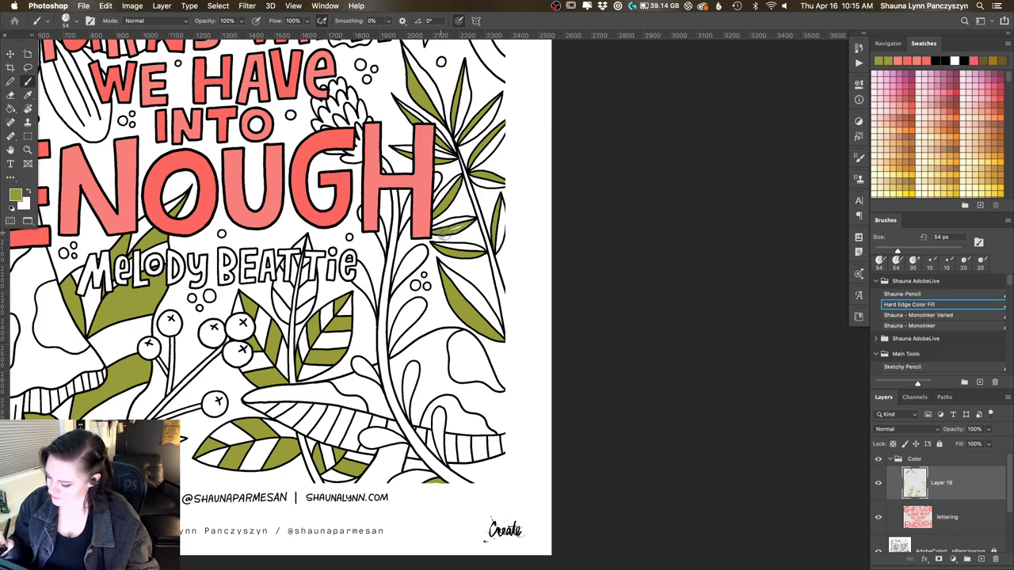
left_click_drag(504, 160, 507, 178)
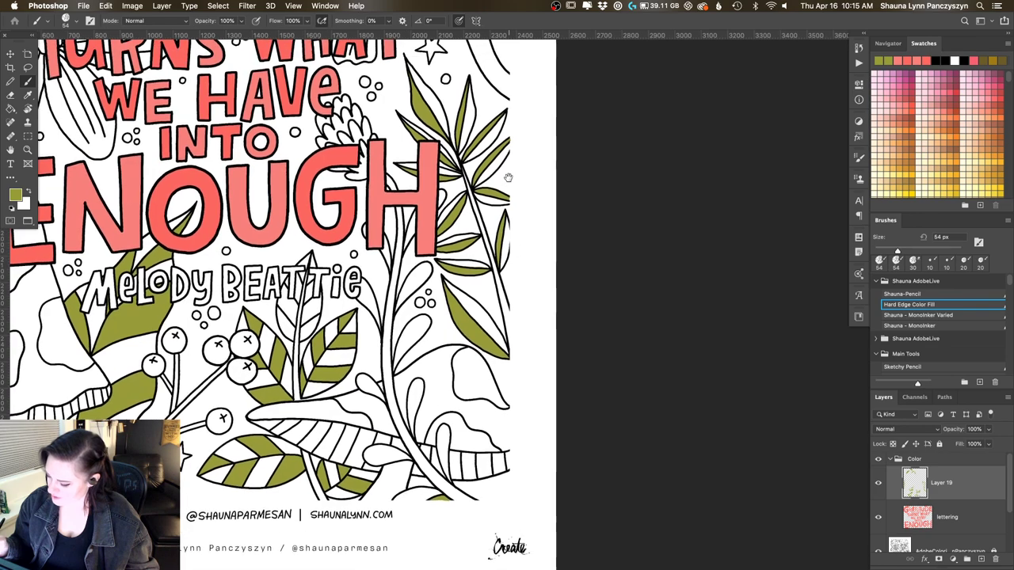
scroll(508, 178, "down", 5)
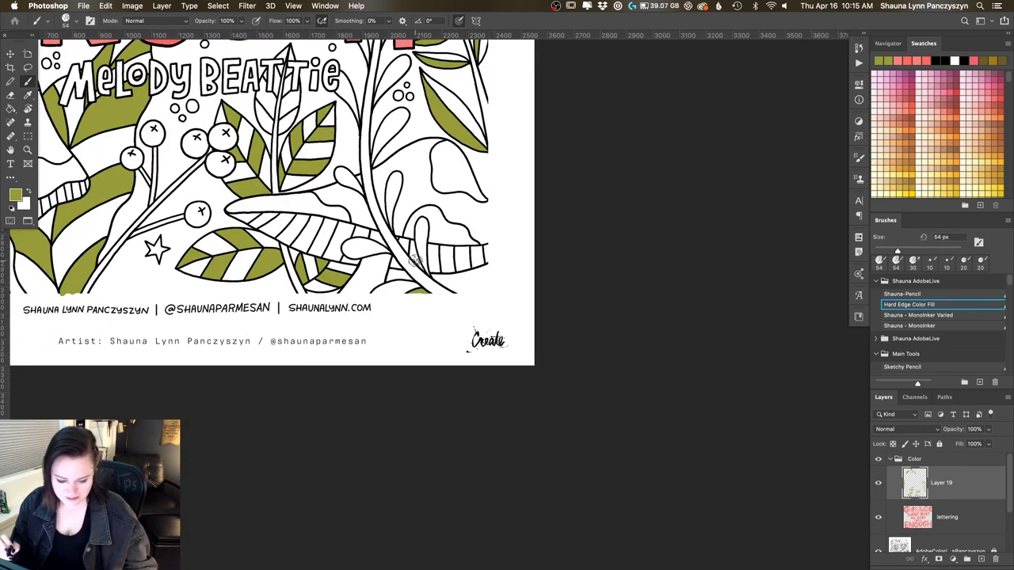
Erase the olive patch at the foot of the curved stem and fill alternate rounded leaves along that stem with olive green
key("e")
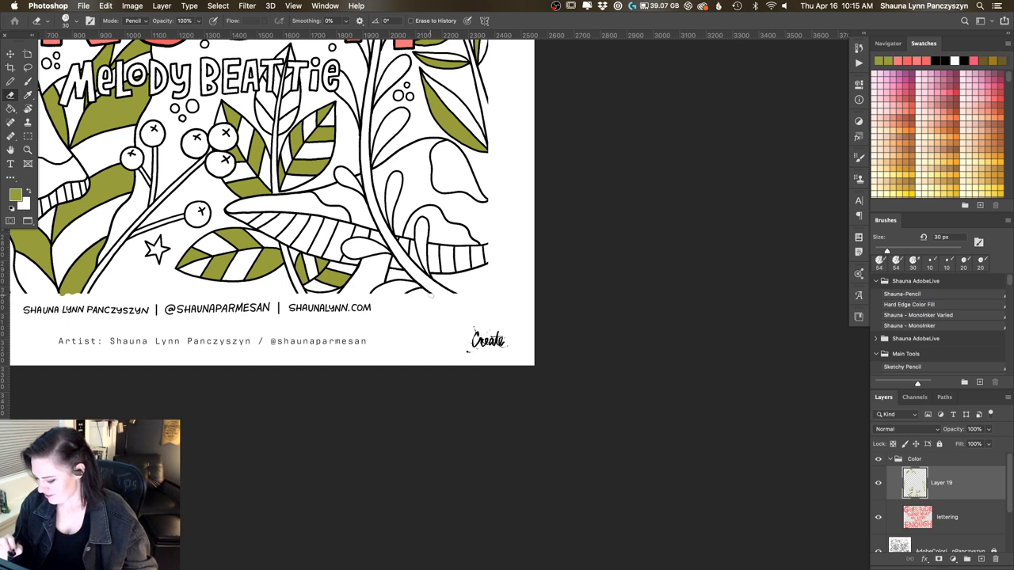
key("b")
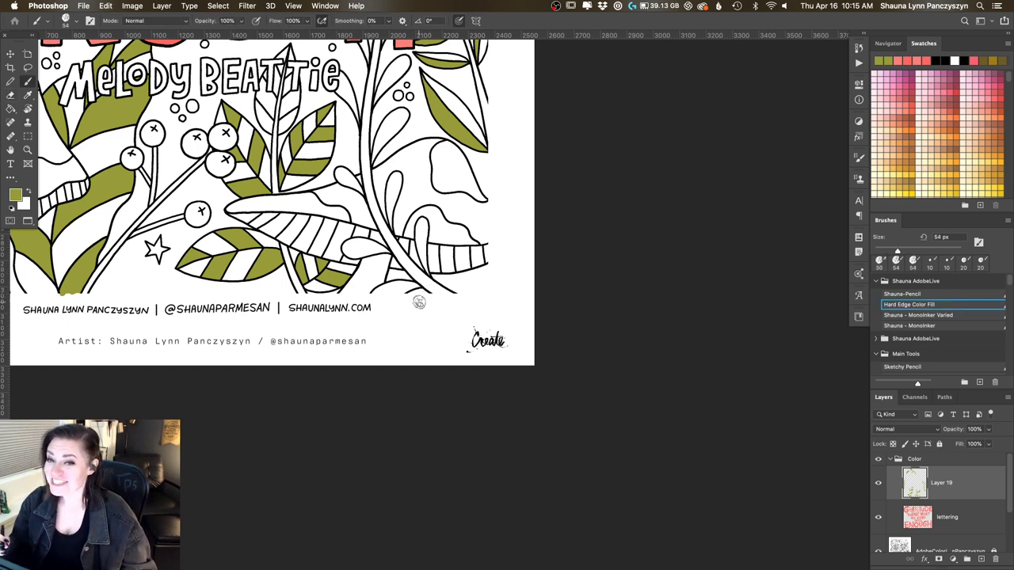
mouse_move(419, 222)
left_mouse_down()
mouse_move(426, 274)
mouse_move(418, 227)
mouse_move(427, 228)
mouse_move(426, 250)
mouse_move(420, 230)
mouse_move(348, 250)
mouse_move(376, 252)
left_mouse_up()
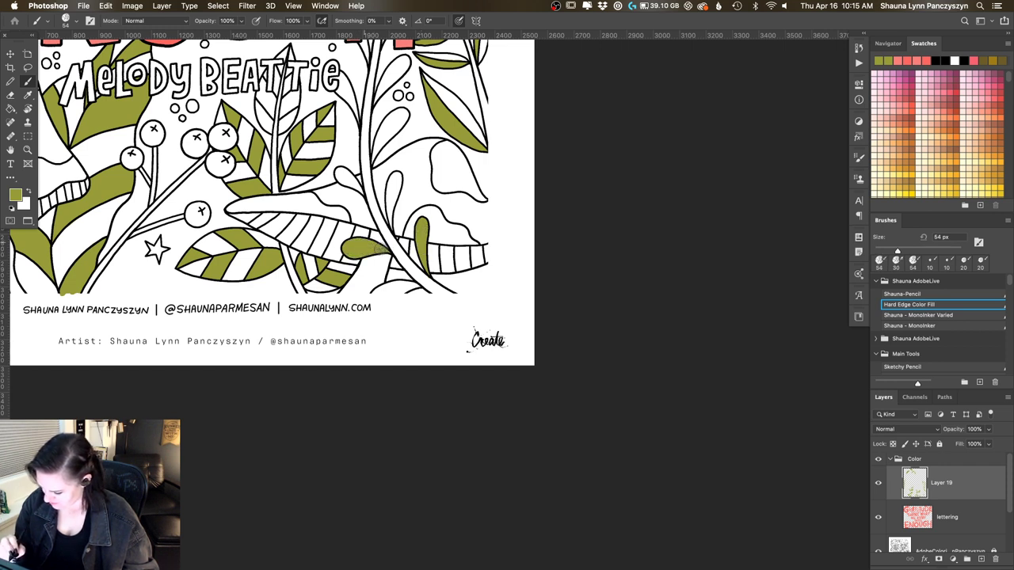
mouse_move(380, 137)
left_mouse_down()
mouse_move(377, 145)
mouse_move(404, 114)
mouse_move(377, 146)
mouse_move(394, 119)
left_mouse_up()
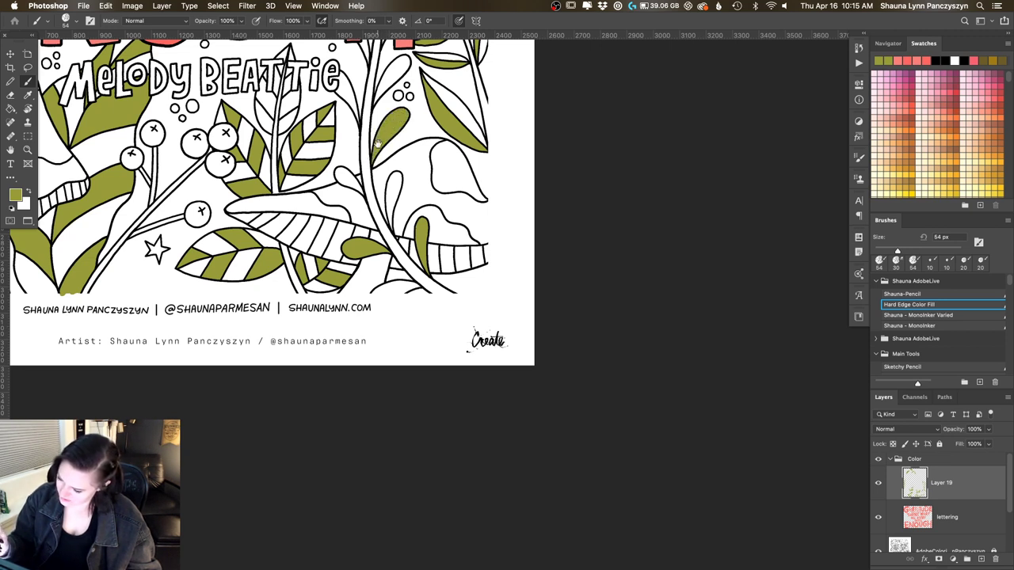
scroll(378, 143, "up", 5)
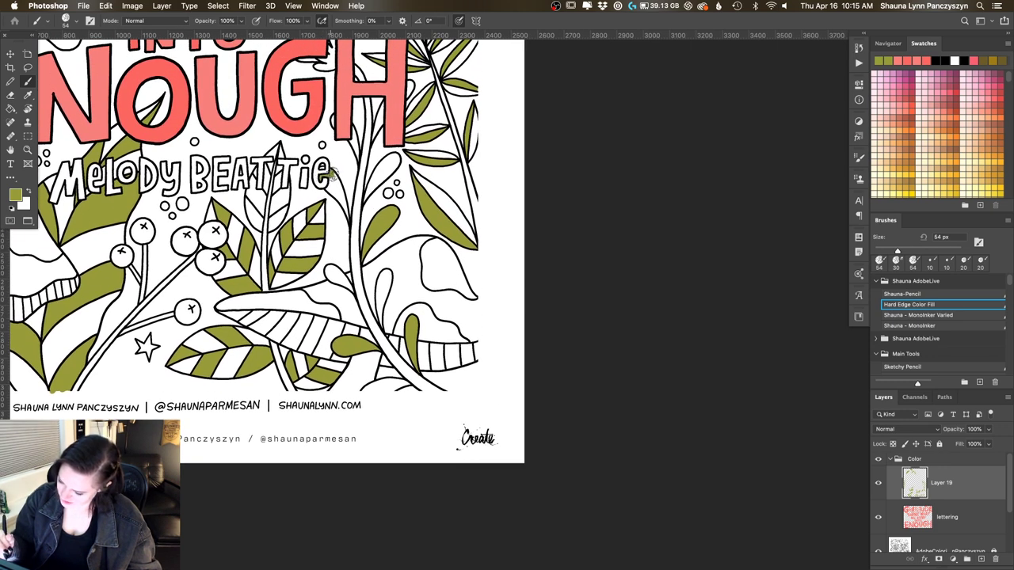
mouse_move(334, 169)
left_mouse_down()
mouse_move(347, 222)
mouse_move(337, 176)
mouse_move(340, 193)
mouse_move(333, 182)
mouse_move(328, 188)
mouse_move(340, 206)
mouse_move(333, 176)
left_mouse_up()
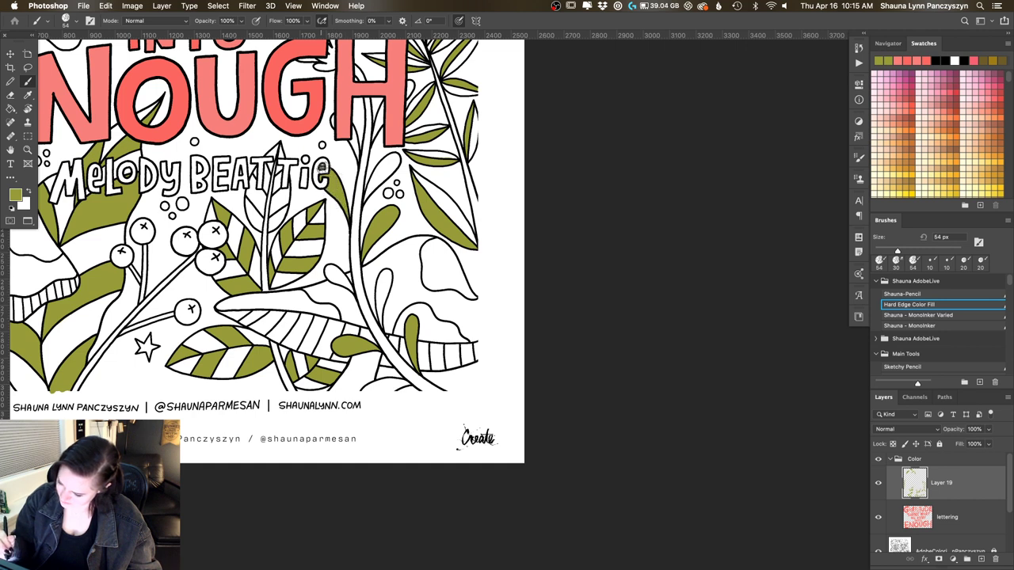
Fill alternate sections of the tall pointed leaf behind the word BEATTIE with olive green
scroll(331, 170, "up", 5)
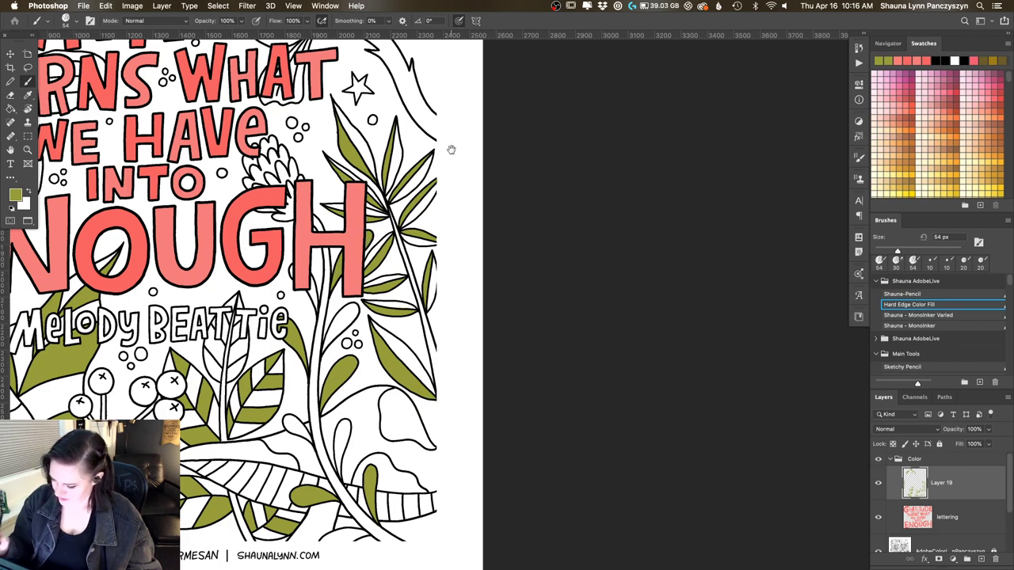
scroll(571, 150, "up", 5)
scroll(570, 149, "left", 5)
scroll(574, 168, "up", 5)
scroll(574, 168, "left", 1)
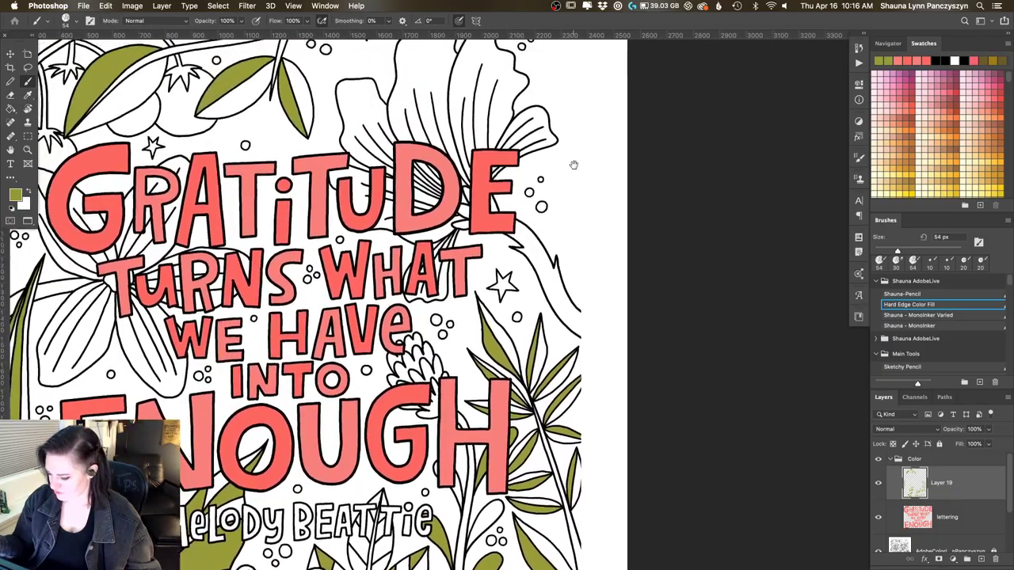
scroll(569, 212, "down", 7)
scroll(570, 212, "left", 1)
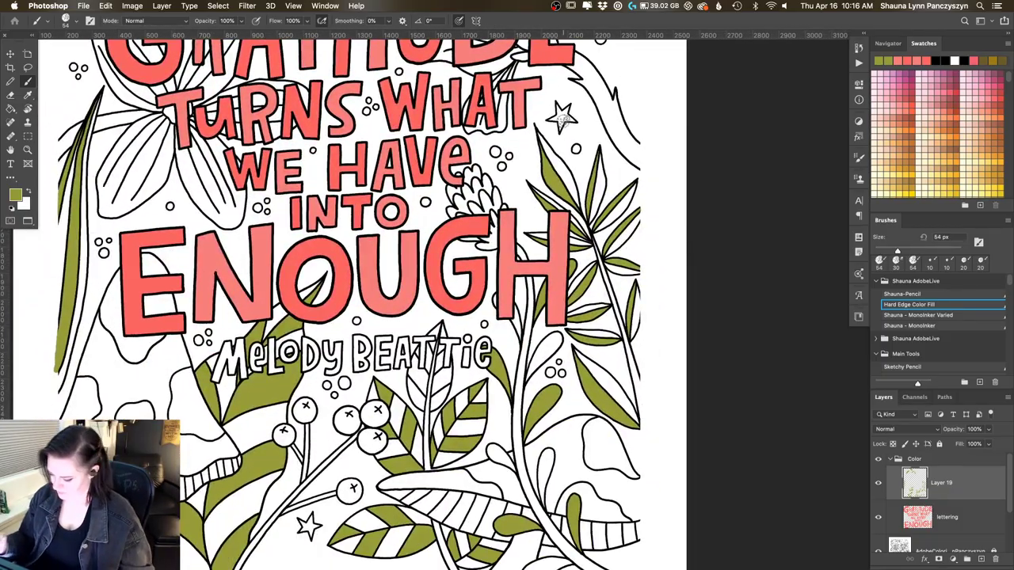
scroll(563, 119, "up", 5)
scroll(552, 188, "down", 2)
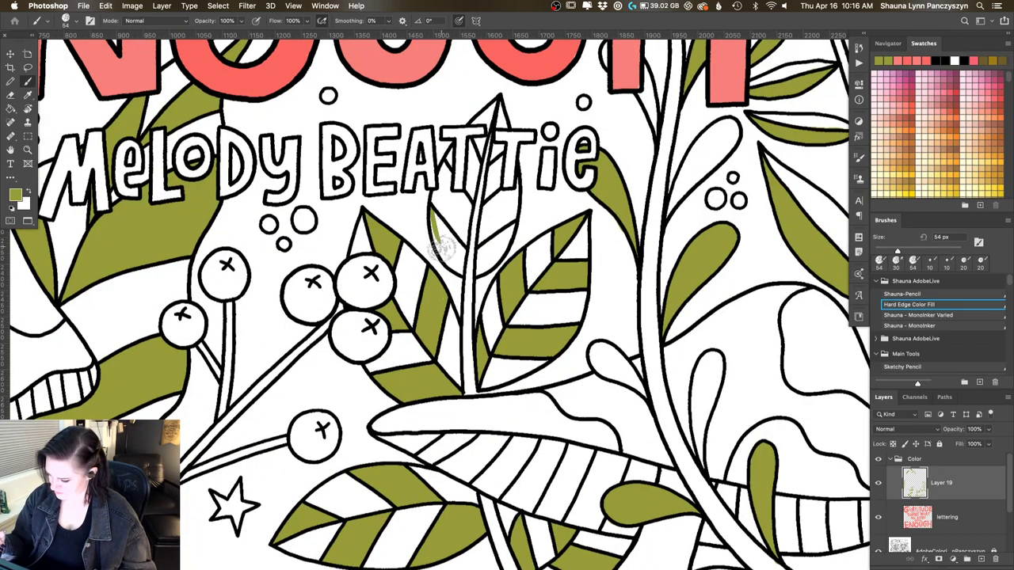
mouse_move(435, 228)
left_mouse_down()
mouse_move(458, 269)
mouse_move(440, 261)
mouse_move(438, 226)
mouse_move(454, 250)
mouse_move(456, 231)
mouse_move(515, 179)
mouse_move(511, 210)
mouse_move(481, 236)
mouse_move(496, 212)
left_mouse_up()
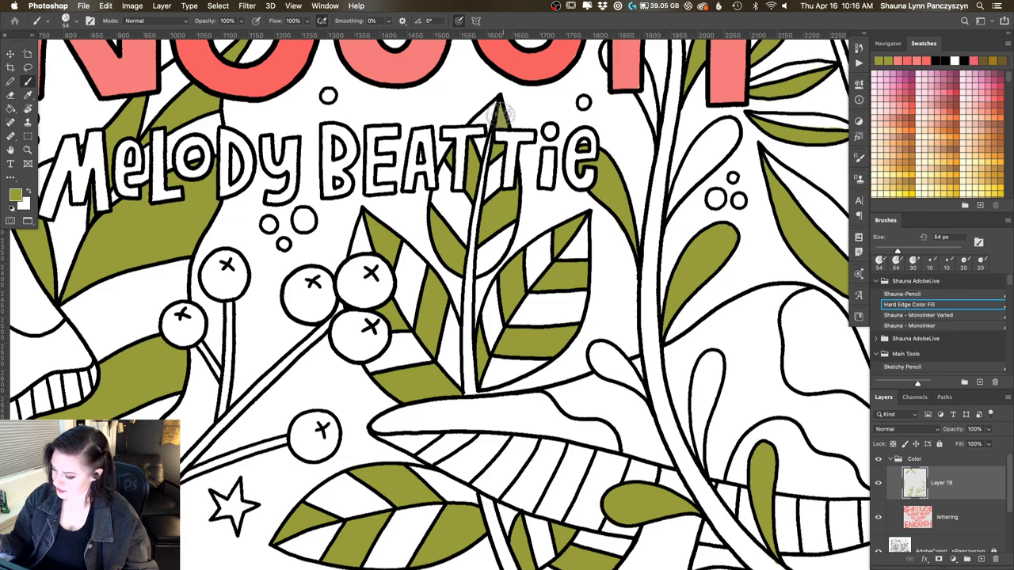
Open the Color Picker for the foreground color
key("super+minus")
key("super+minus")
key("super+minus")
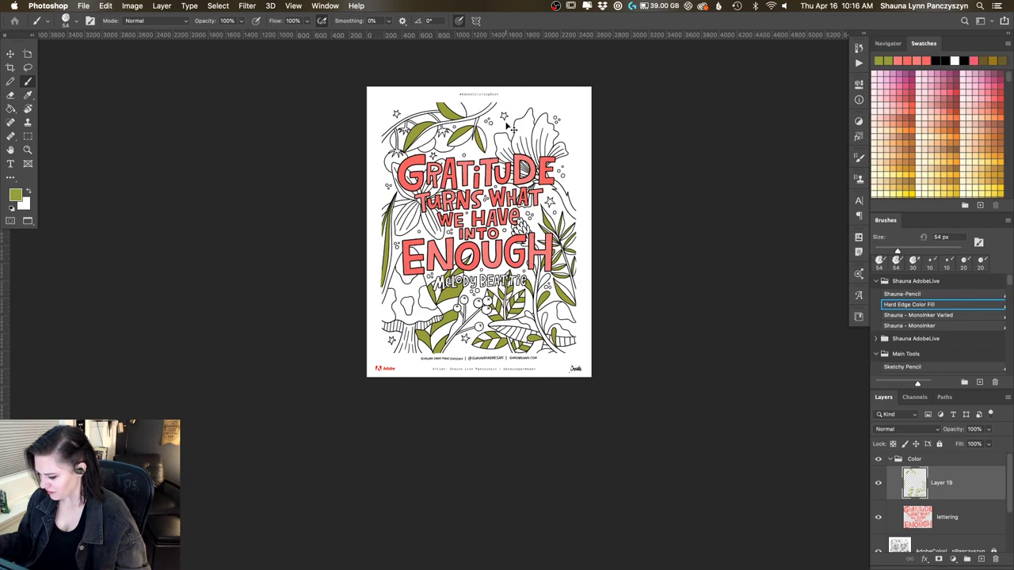
key("super+plus")
key("super+plus")
left_click_drag(681, 140, 684, 274)
key("n")
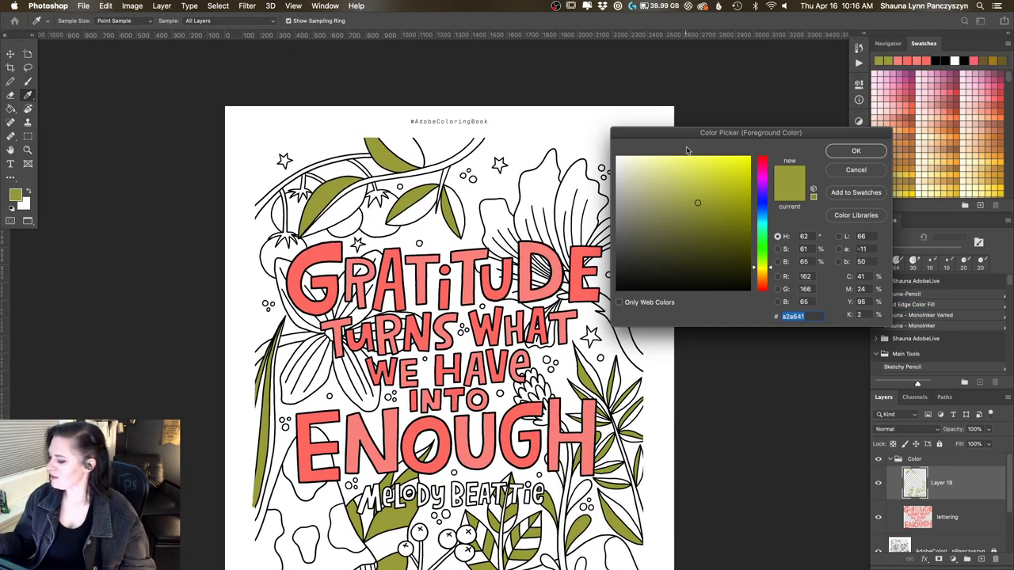
Set the foreground colour to the lighter green bdc24e
left_click(698, 198)
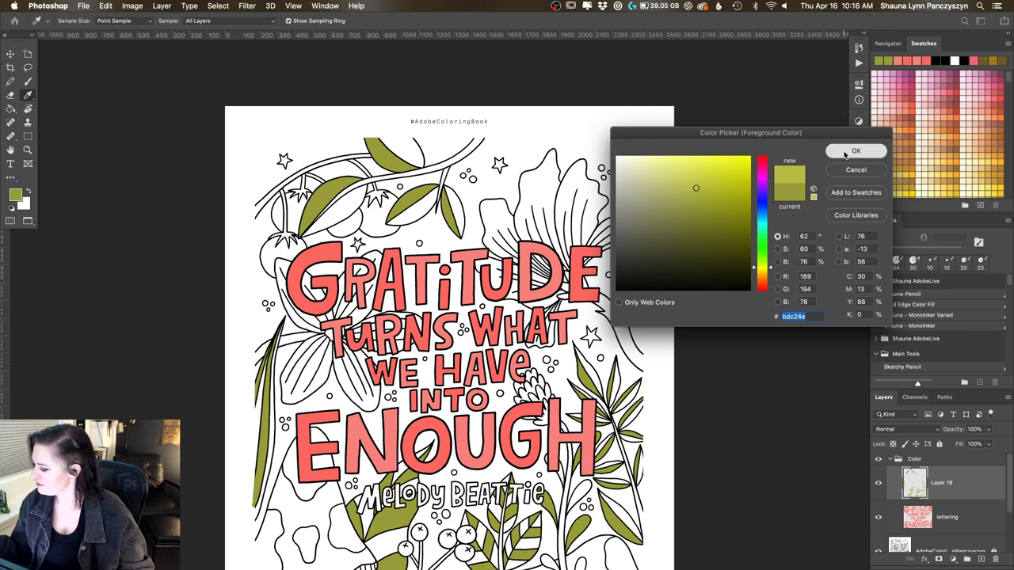
key("Return")
Fill the blank halves of the topmost leaf and the two leaves hanging from the branch with light green, using Hard Edge Color Fill
key("super+equal")
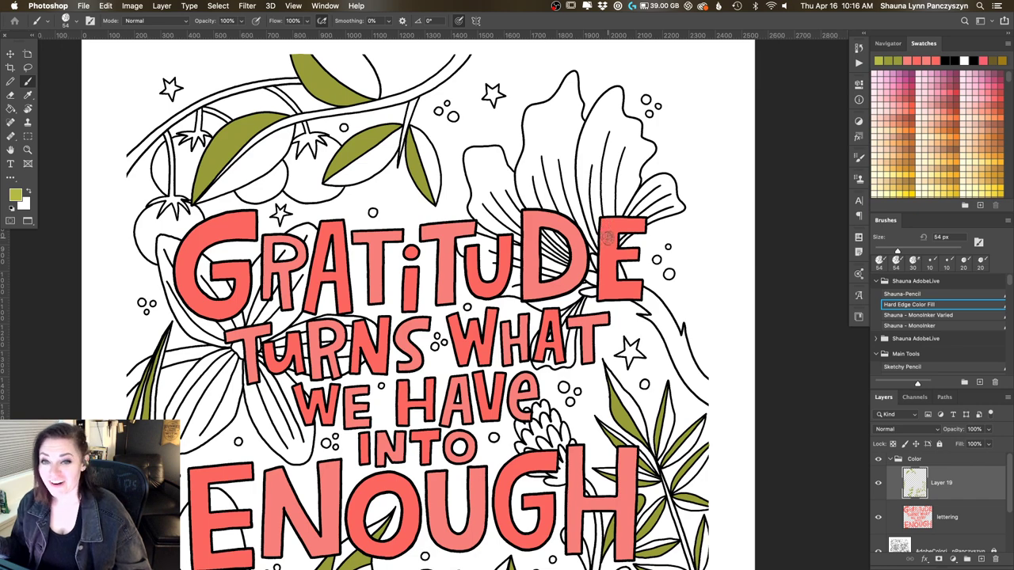
scroll(607, 238, "up", 5)
scroll(606, 238, "left", 3)
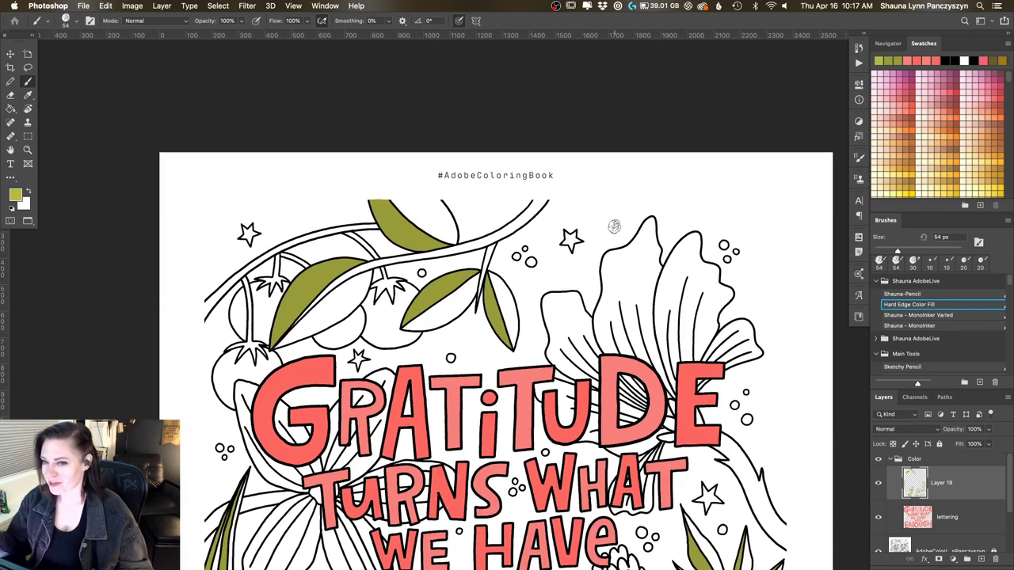
mouse_move(395, 202)
left_mouse_down()
mouse_move(416, 220)
mouse_move(393, 200)
mouse_move(448, 237)
mouse_move(394, 201)
mouse_move(442, 229)
mouse_move(403, 202)
mouse_move(446, 228)
mouse_move(446, 197)
mouse_move(454, 214)
mouse_move(438, 204)
mouse_move(448, 220)
mouse_move(438, 200)
mouse_move(454, 242)
mouse_move(430, 231)
mouse_move(454, 239)
mouse_move(450, 222)
mouse_move(453, 236)
mouse_move(428, 224)
mouse_move(426, 206)
mouse_move(438, 208)
mouse_move(429, 232)
mouse_move(426, 207)
mouse_move(410, 195)
mouse_move(400, 206)
mouse_move(439, 204)
mouse_move(395, 203)
left_mouse_up()
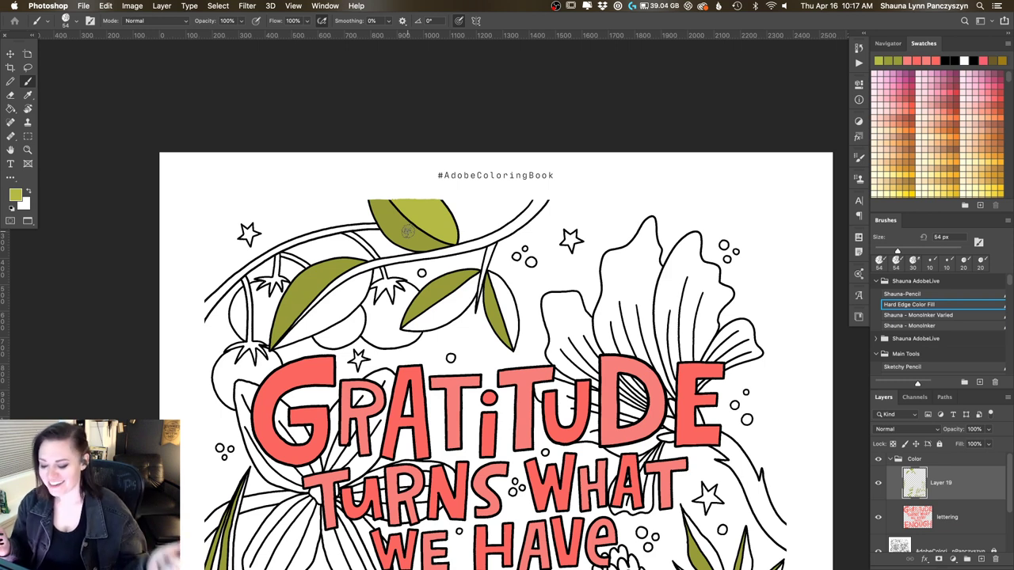
mouse_move(466, 292)
left_mouse_down()
mouse_move(435, 309)
mouse_move(446, 295)
left_mouse_up()
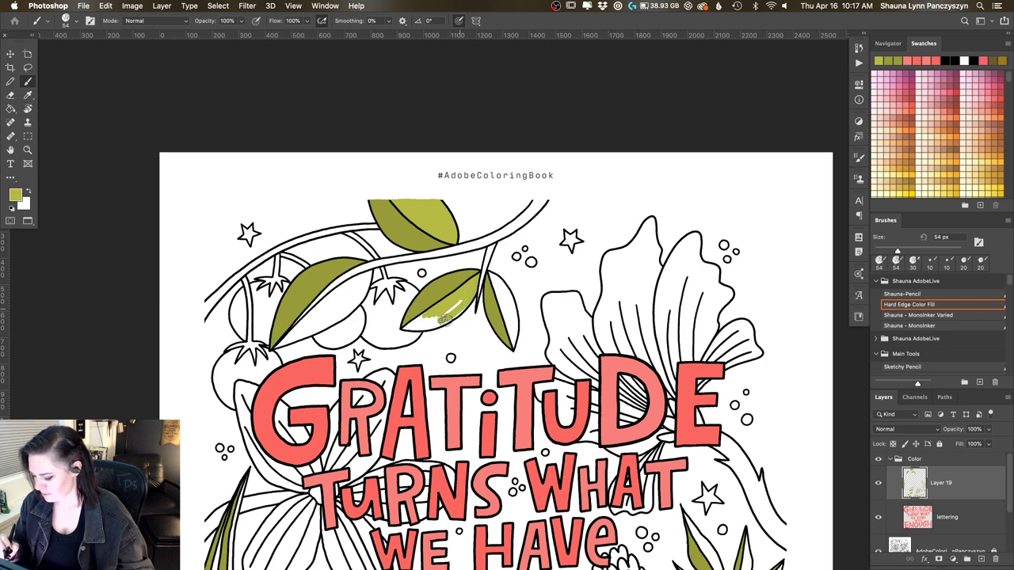
mouse_move(446, 319)
left_mouse_down()
mouse_move(466, 297)
mouse_move(404, 330)
mouse_move(435, 328)
mouse_move(464, 297)
mouse_move(446, 333)
left_mouse_up()
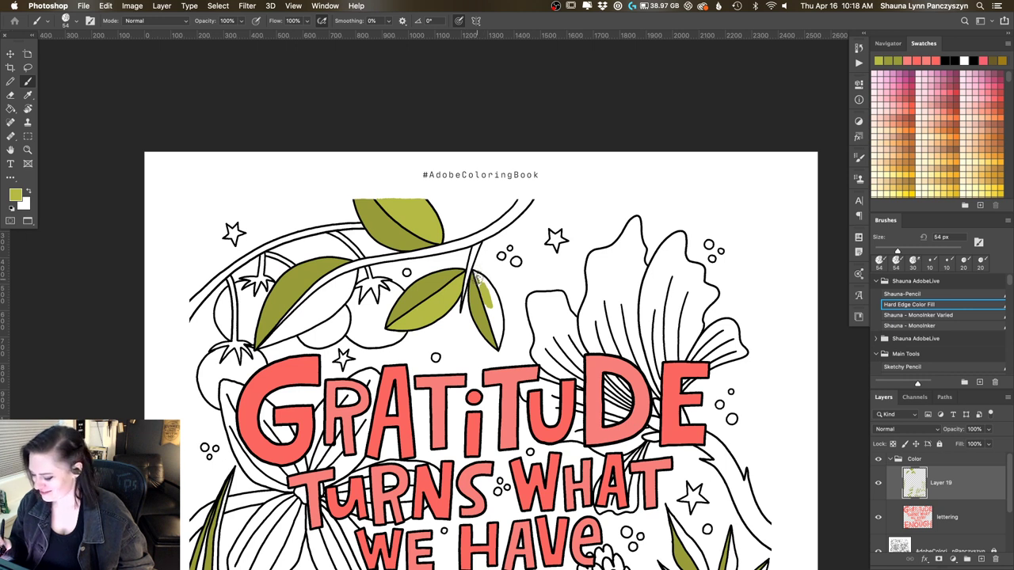
left_click_drag(480, 285, 495, 329)
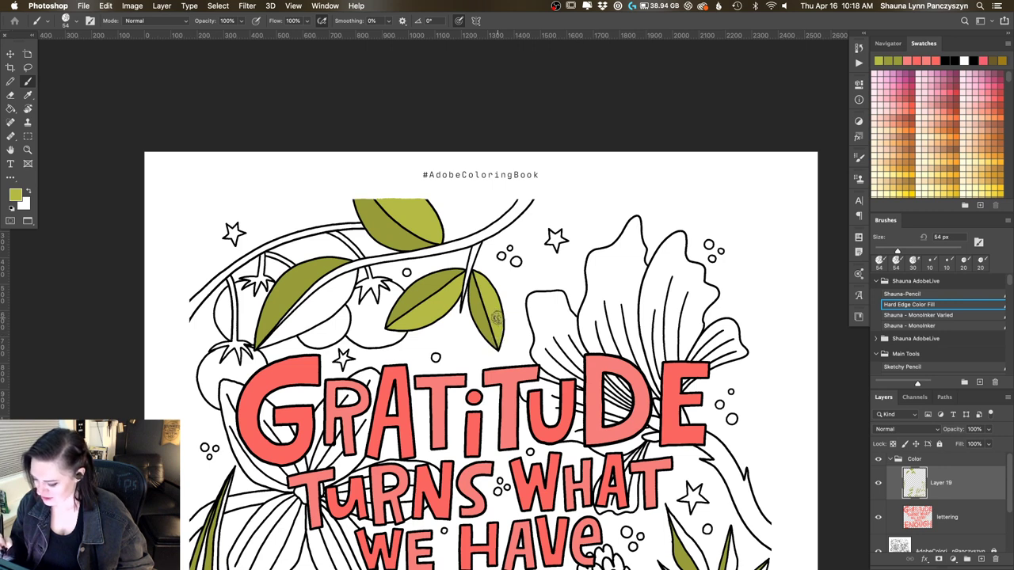
left_click_drag(486, 302, 498, 276)
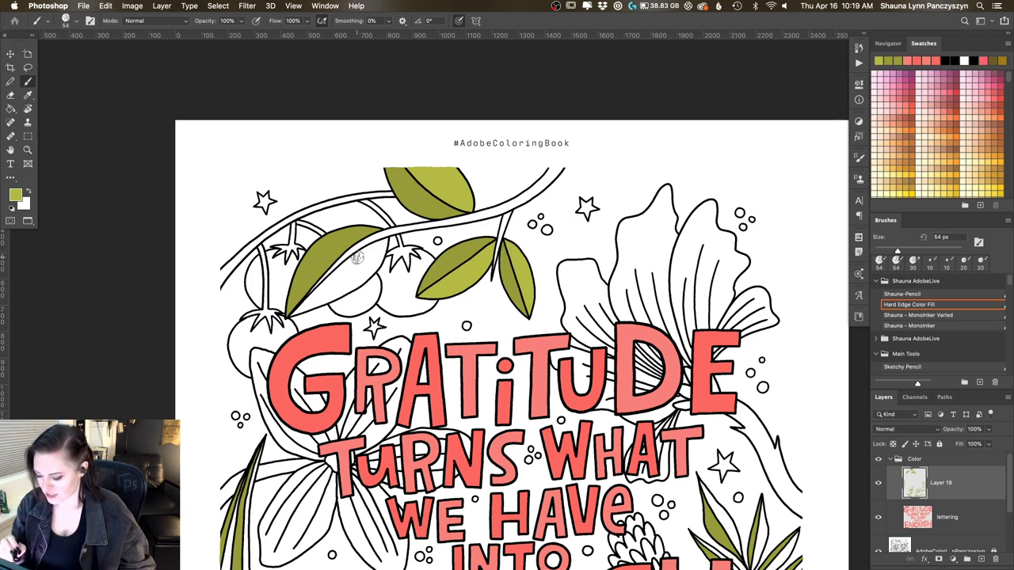
Fill the blank lower half of the large leaf above the G of GRATITUDE with light green
mouse_move(357, 258)
left_mouse_down()
mouse_move(381, 290)
mouse_move(411, 289)
mouse_move(377, 301)
left_mouse_up()
key("space")
mouse_move(395, 257)
left_mouse_down()
mouse_move(431, 235)
mouse_move(427, 246)
mouse_move(431, 232)
mouse_move(417, 264)
mouse_move(420, 249)
mouse_move(408, 260)
mouse_move(411, 248)
mouse_move(398, 251)
mouse_move(362, 287)
mouse_move(411, 250)
mouse_move(367, 292)
mouse_move(416, 253)
mouse_move(386, 283)
mouse_move(399, 274)
mouse_move(397, 285)
mouse_move(414, 266)
mouse_move(349, 306)
left_mouse_up()
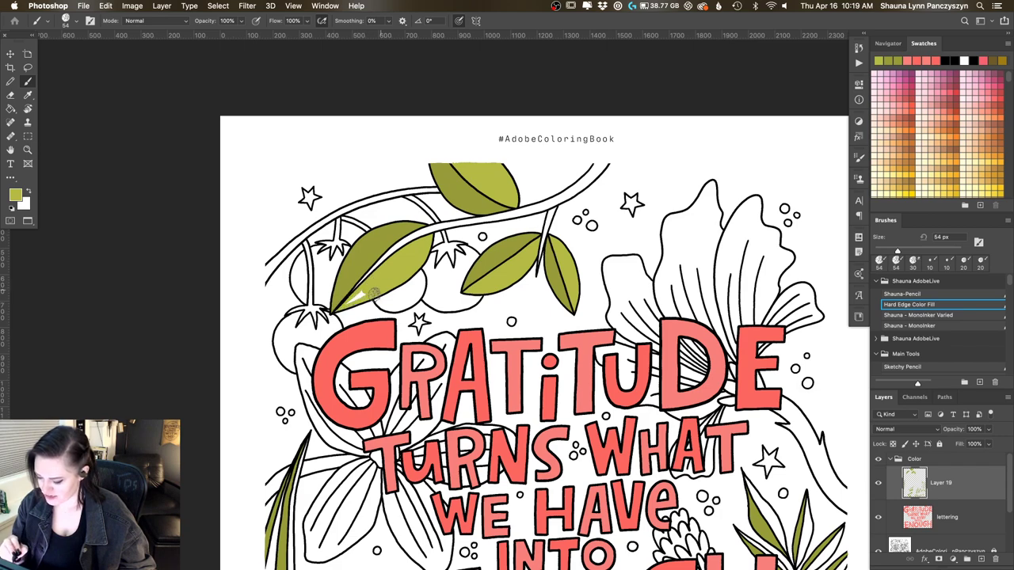
scroll(379, 290, "down", 2)
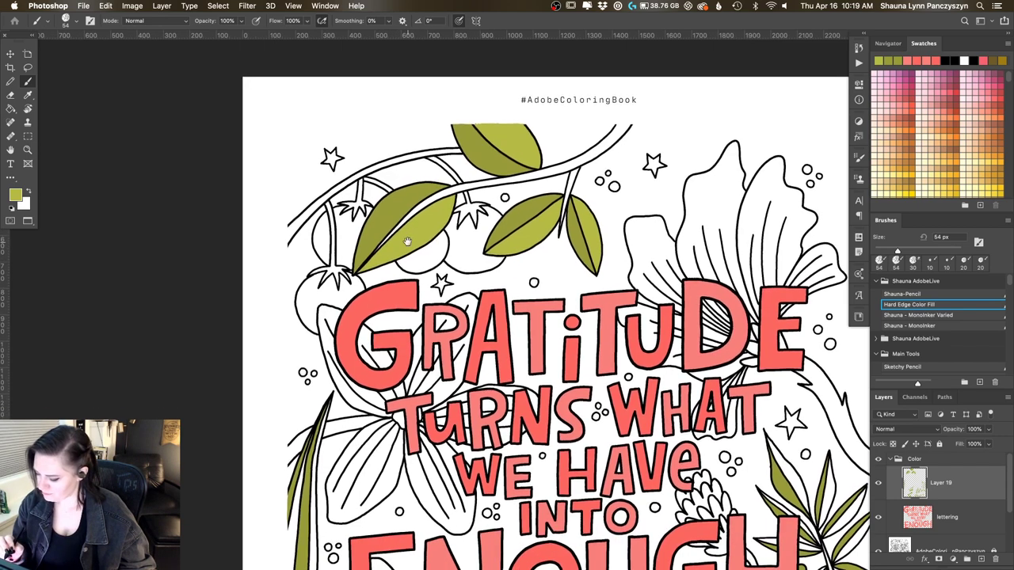
Paint the blank strips of the tall grass blades at the page's left edge light green, and sample the blade's darker green
scroll(372, 301, "down", 3)
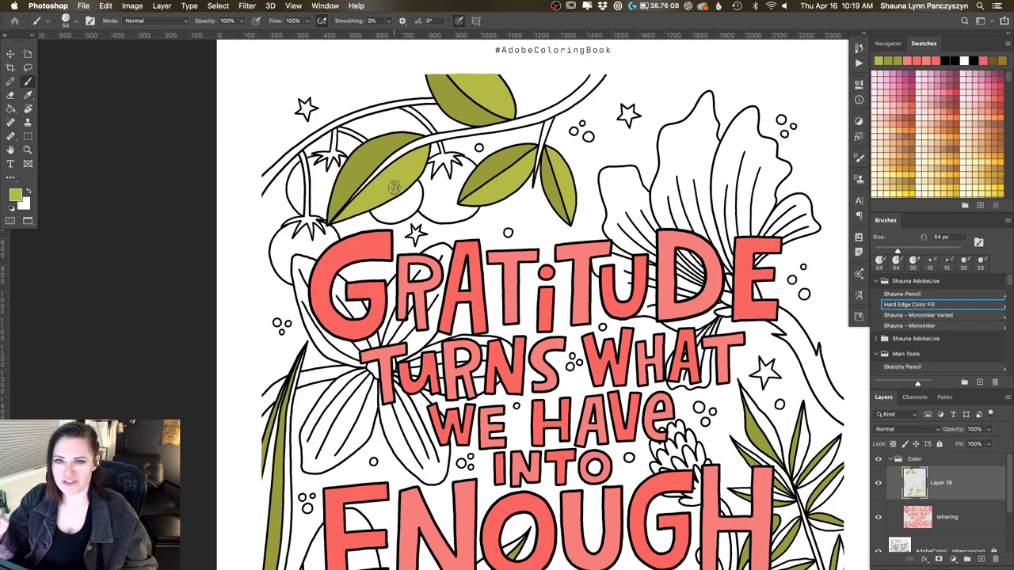
scroll(394, 187, "down", 5)
scroll(393, 187, "right", 4)
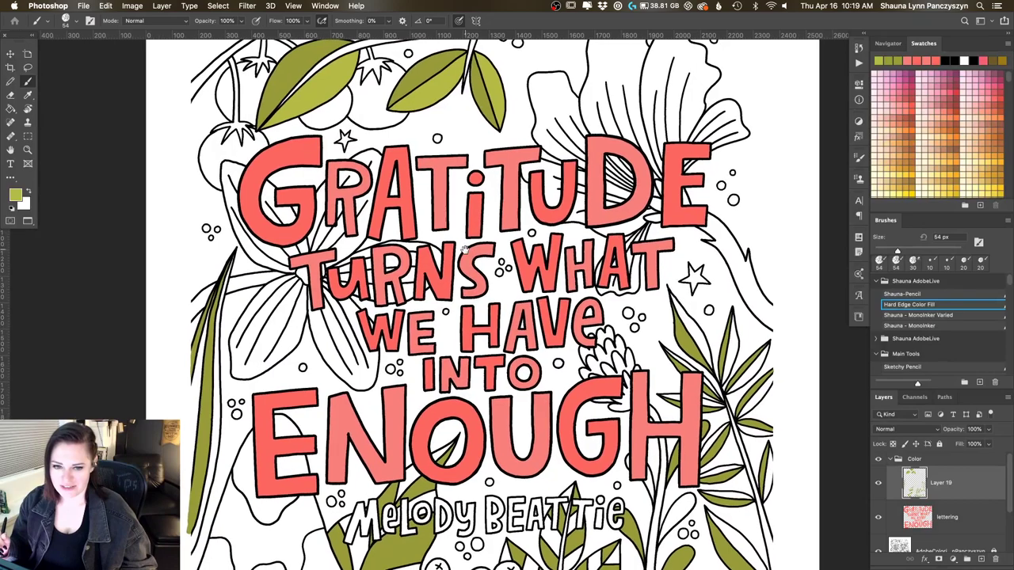
left_click_drag(465, 250, 460, 250)
scroll(459, 249, "down", 5)
scroll(459, 250, "left", 4)
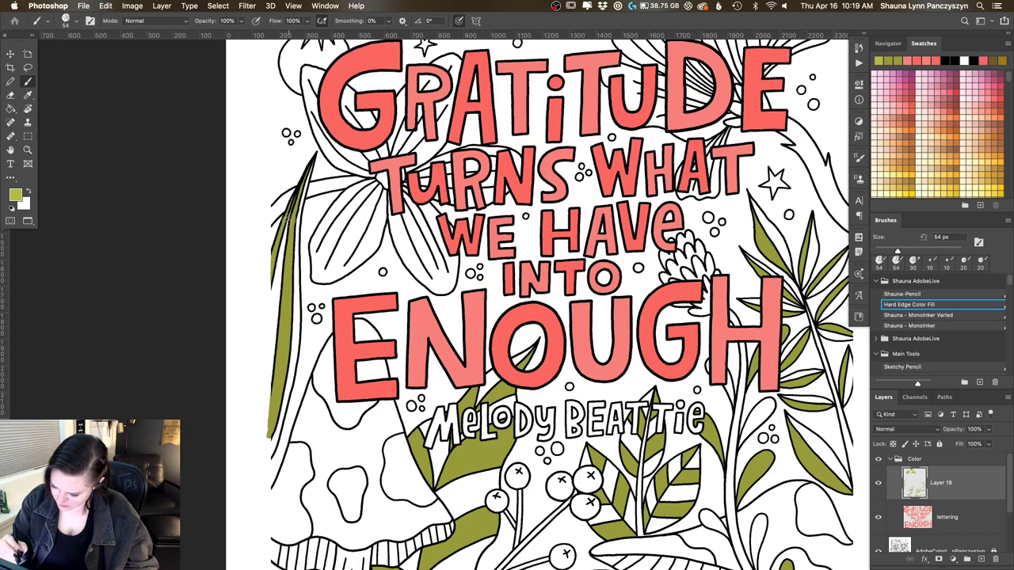
mouse_move(276, 262)
left_mouse_down()
mouse_move(275, 299)
mouse_move(287, 220)
left_mouse_up()
mouse_move(274, 301)
left_mouse_down()
mouse_move(270, 361)
mouse_move(274, 286)
mouse_move(266, 400)
left_mouse_up()
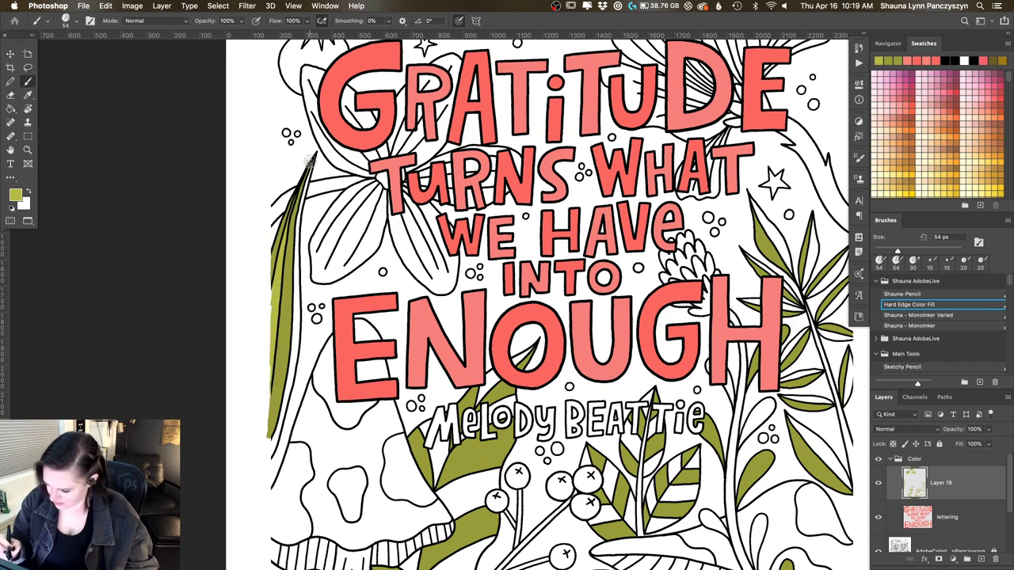
mouse_move(313, 159)
left_mouse_down()
mouse_move(288, 386)
mouse_move(296, 355)
mouse_move(273, 447)
mouse_move(294, 381)
mouse_move(269, 454)
mouse_move(269, 428)
mouse_move(301, 370)
mouse_move(280, 435)
left_mouse_up()
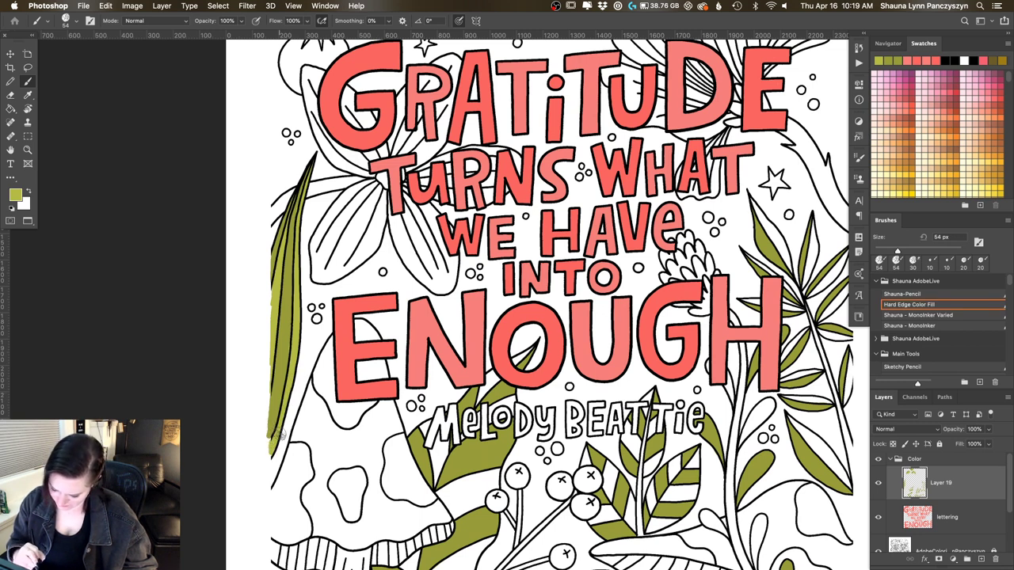
left_click(292, 339, "alt")
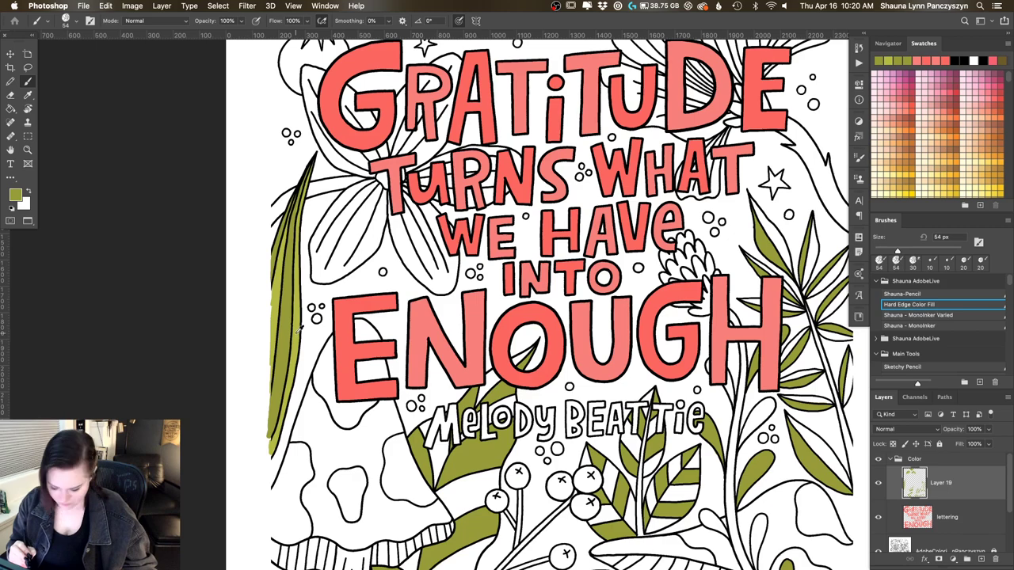
Paint the lowest blank sections of the big leaf beside the spotted mushroom's stem light green
scroll(451, 329, "down", 8)
scroll(436, 285, "right", 2)
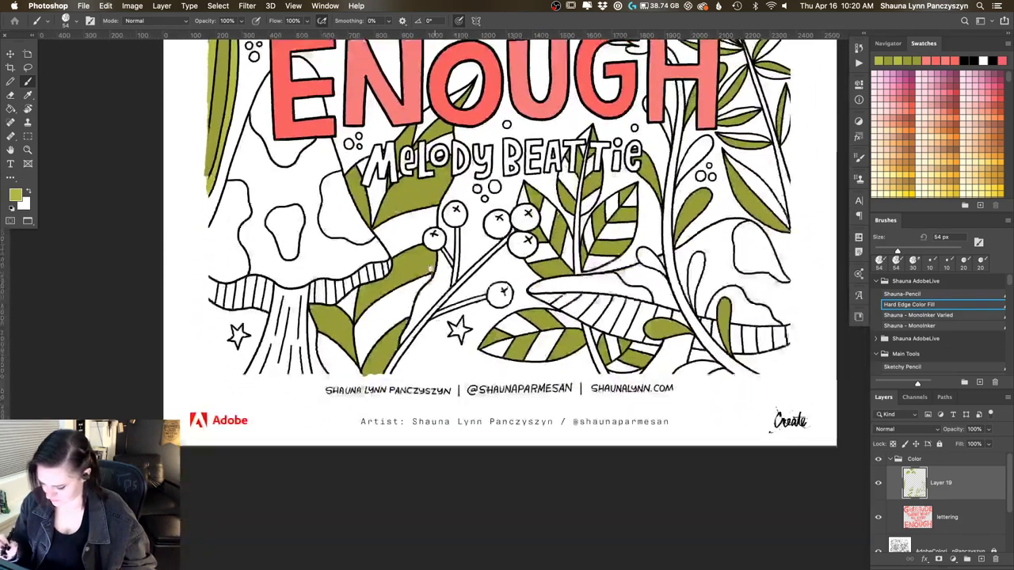
scroll(396, 270, "down", 3)
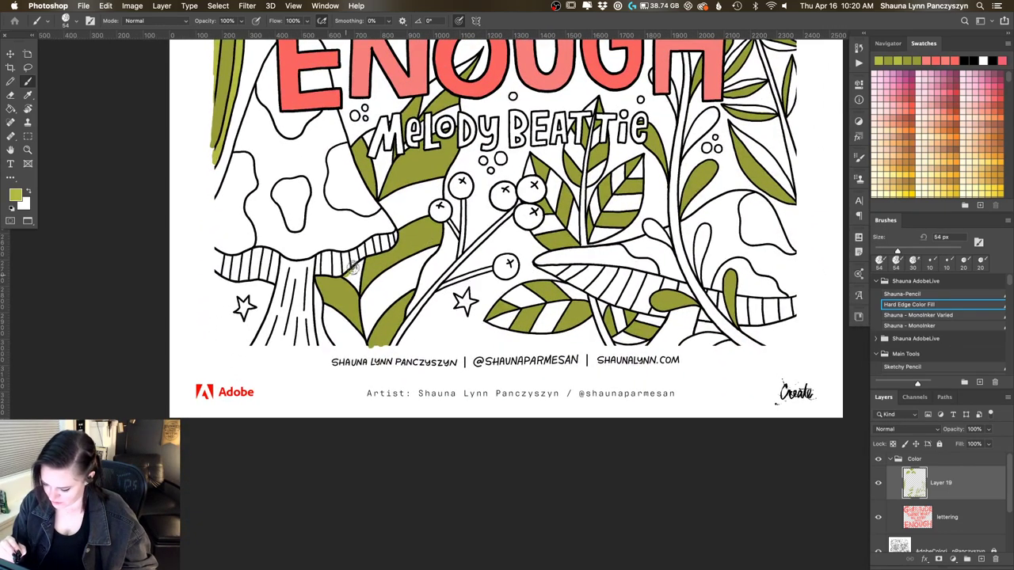
mouse_move(353, 267)
left_mouse_down()
mouse_move(359, 289)
mouse_move(355, 265)
mouse_move(353, 274)
mouse_move(388, 274)
mouse_move(374, 294)
left_mouse_up()
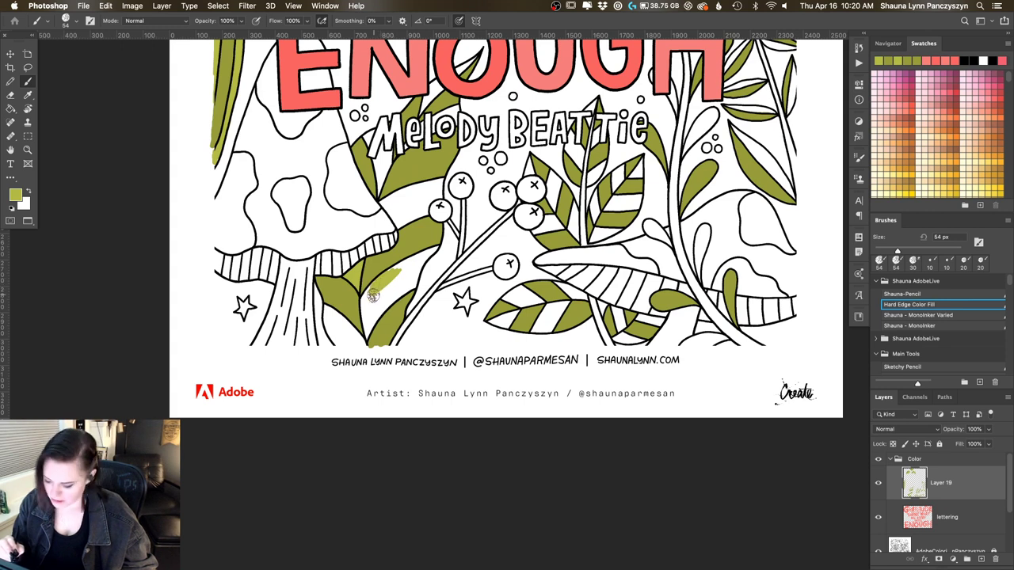
mouse_move(373, 294)
left_mouse_down()
mouse_move(379, 317)
mouse_move(368, 299)
mouse_move(406, 273)
mouse_move(424, 238)
mouse_move(401, 275)
mouse_move(405, 266)
mouse_move(370, 289)
left_mouse_up()
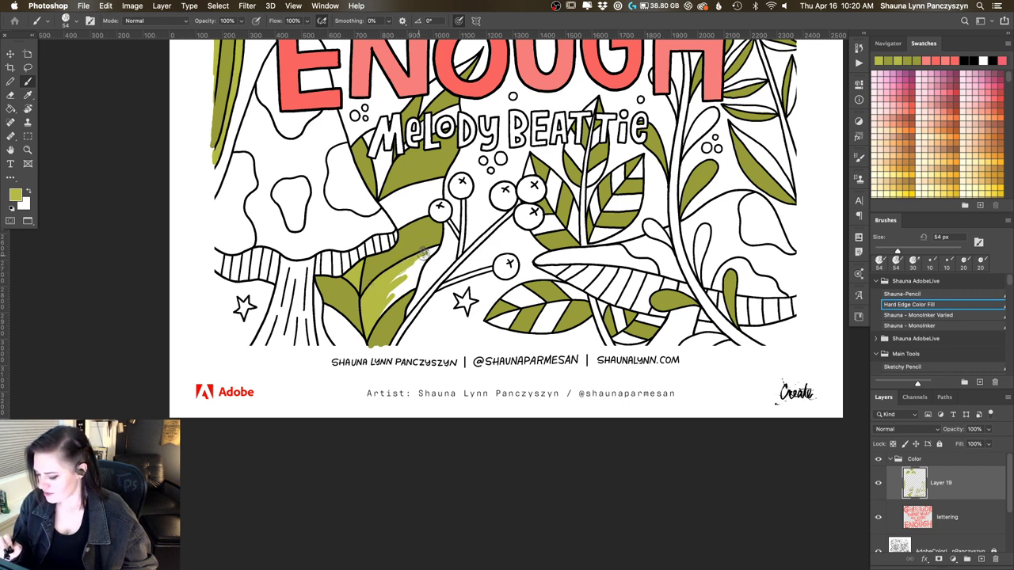
mouse_move(437, 247)
left_mouse_down()
mouse_move(392, 279)
mouse_move(389, 286)
mouse_move(429, 255)
mouse_move(385, 297)
left_mouse_up()
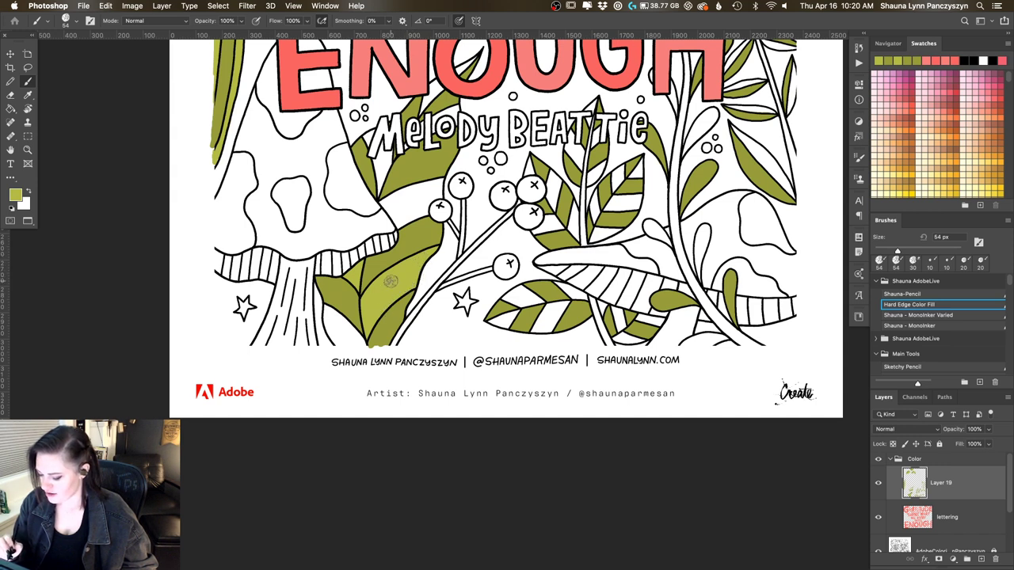
mouse_move(326, 311)
left_mouse_down()
mouse_move(341, 344)
mouse_move(328, 311)
mouse_move(361, 342)
mouse_move(333, 315)
mouse_move(343, 338)
left_mouse_up()
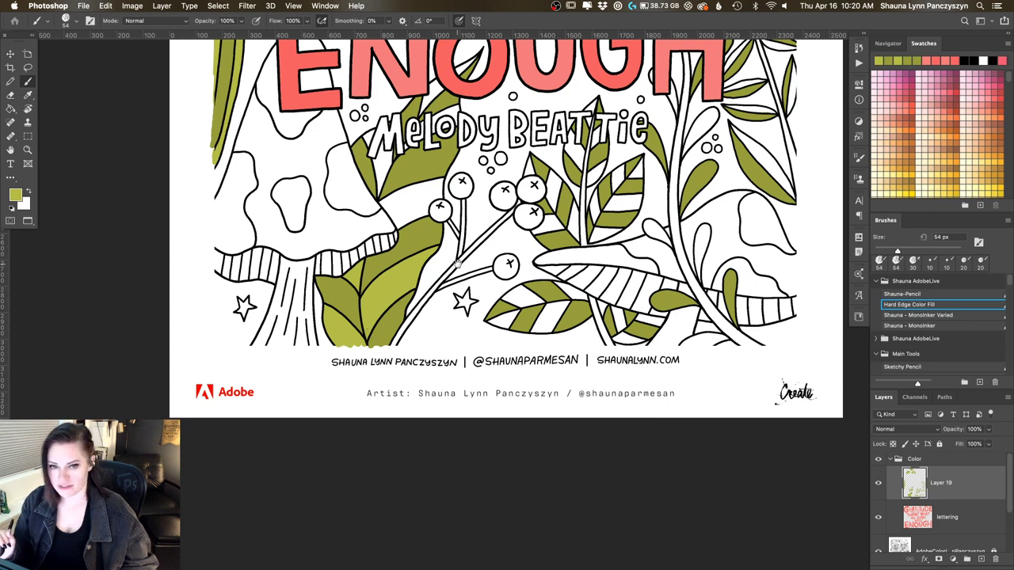
Paint the blank sections of the big leaf around and below the word MELODY light green
left_click_drag(461, 216, 444, 276)
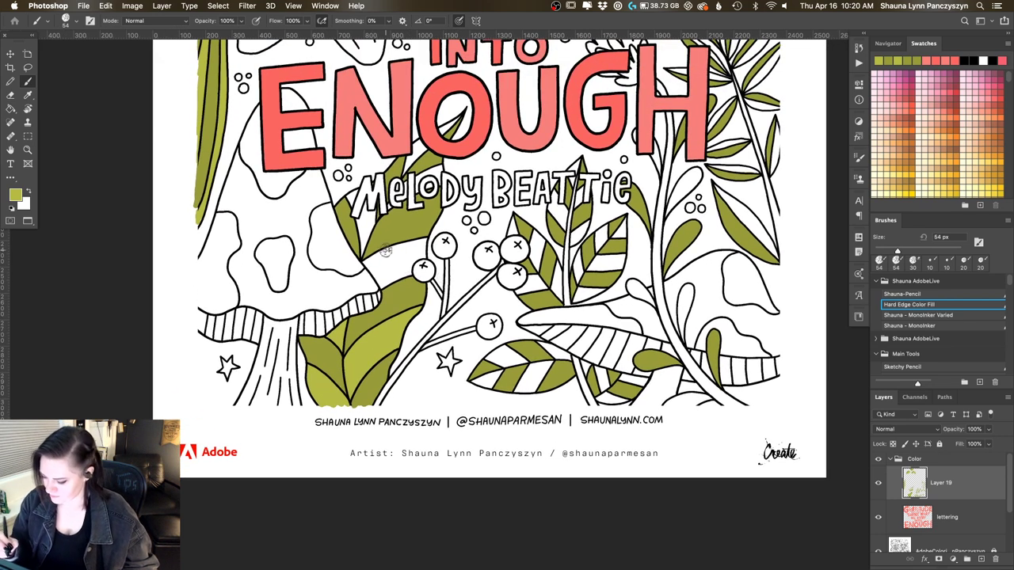
mouse_move(392, 252)
left_mouse_down()
mouse_move(422, 236)
mouse_move(410, 270)
mouse_move(420, 247)
mouse_move(394, 251)
mouse_move(406, 249)
mouse_move(401, 234)
mouse_move(365, 262)
mouse_move(402, 244)
mouse_move(411, 255)
mouse_move(384, 282)
mouse_move(370, 265)
mouse_move(391, 272)
mouse_move(370, 264)
mouse_move(386, 305)
left_mouse_up()
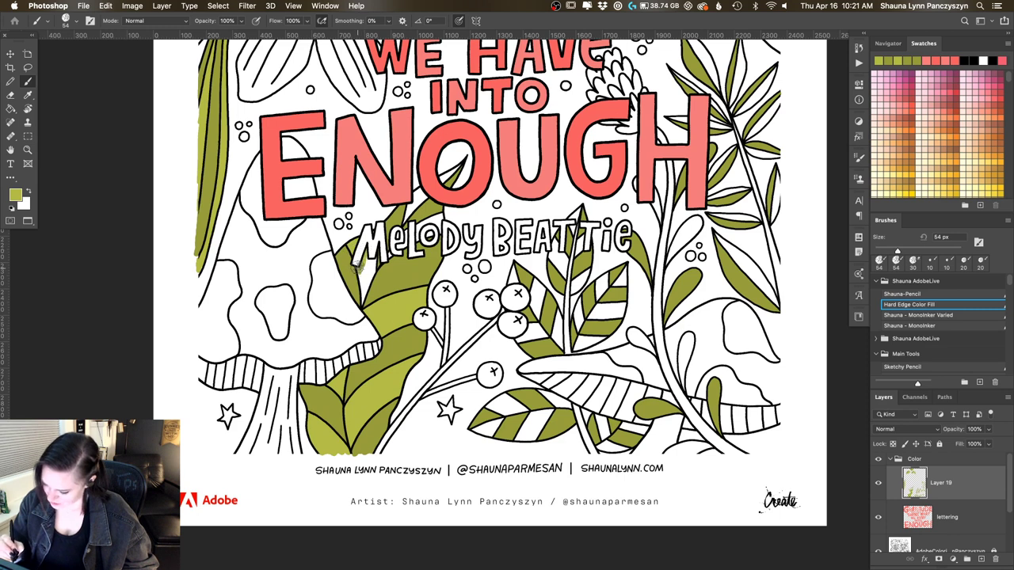
mouse_move(357, 267)
left_mouse_down()
mouse_move(362, 302)
mouse_move(367, 257)
mouse_move(368, 274)
mouse_move(375, 263)
left_mouse_up()
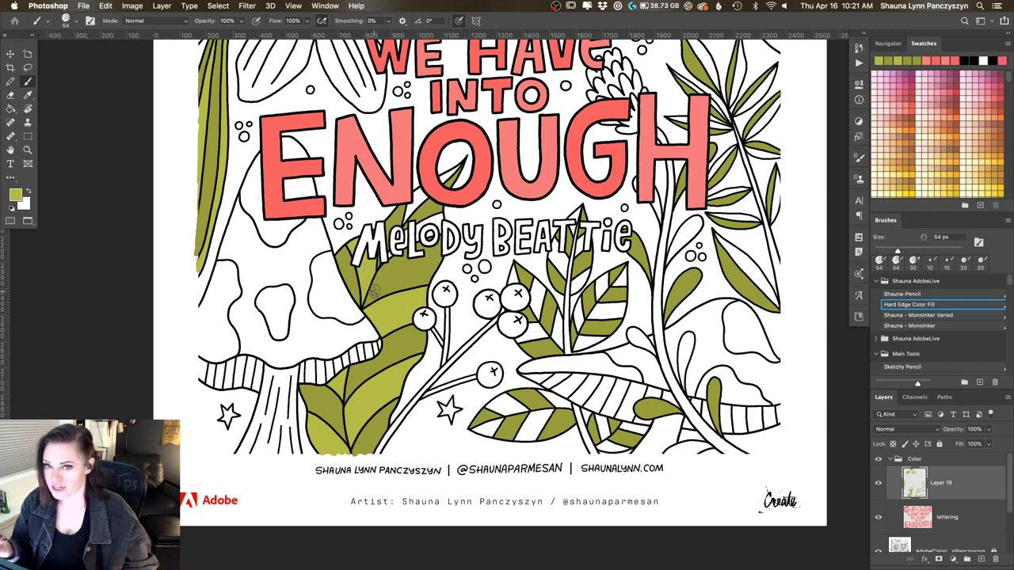
Try filling the big leaf's blank tip sections around the O of ENOUGH with the 25 px Shauna-Pencil brush, and undo the strokes
key("comma")
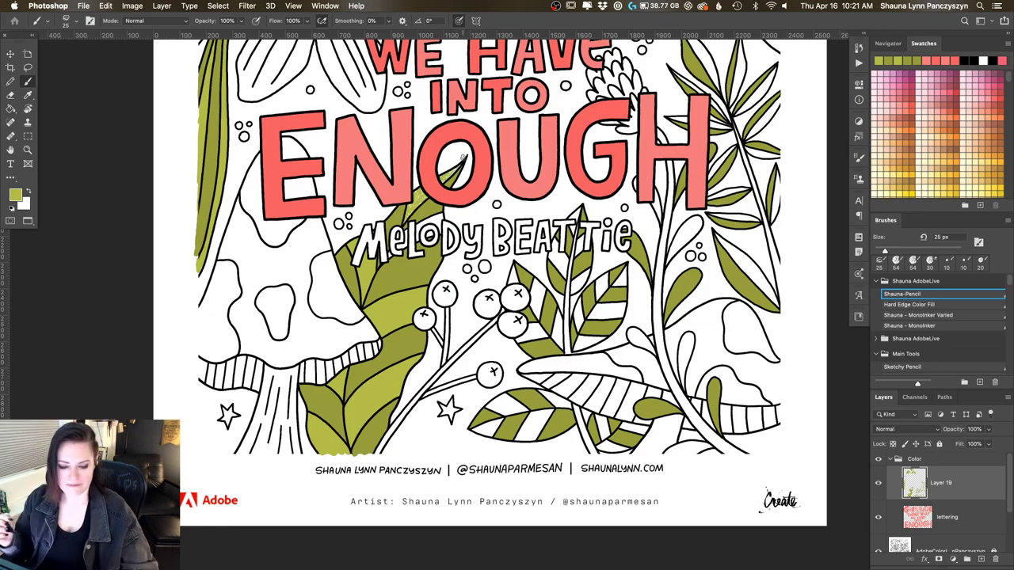
key("super+plus")
key("super+plus")
key("super+plus")
left_click_drag(369, 120, 550, 298)
scroll(550, 298, "up", 5)
scroll(549, 297, "left", 4)
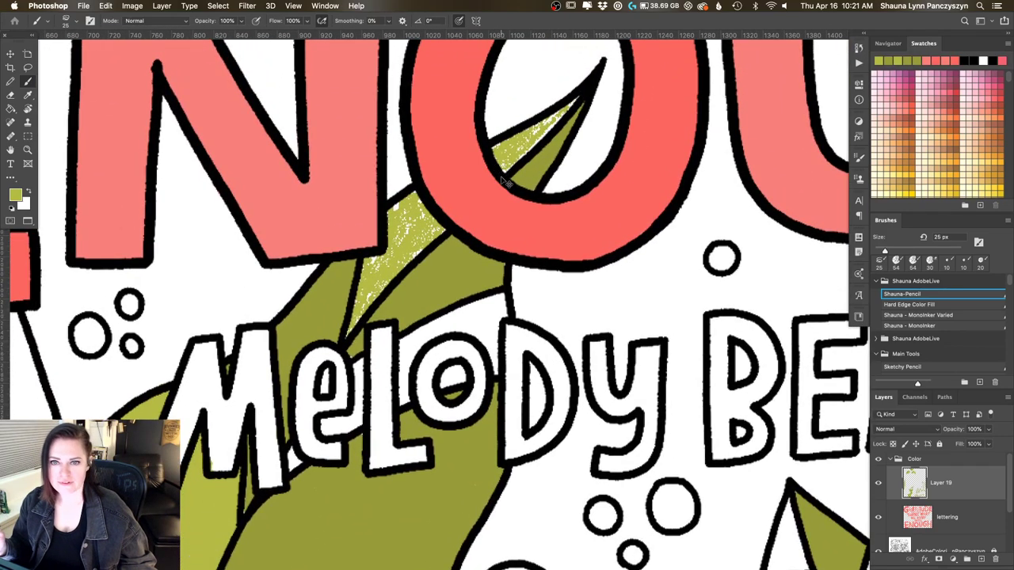
key("super+z")
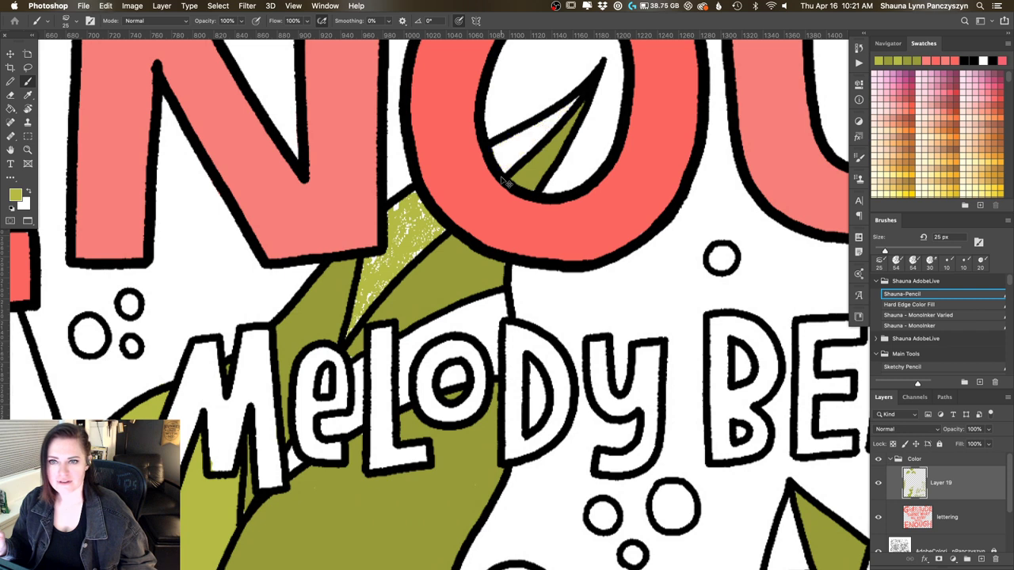
key("super+z")
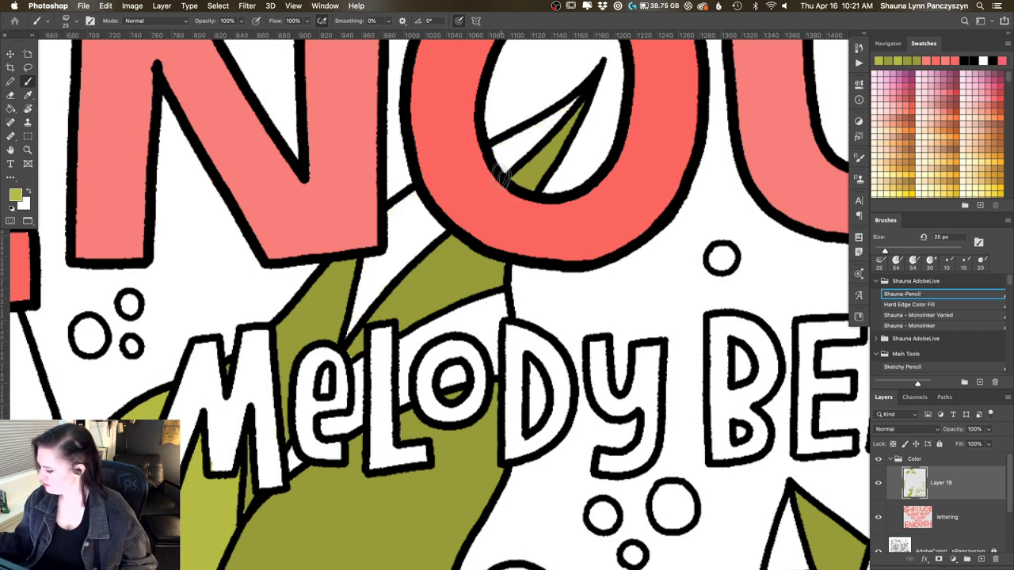
Switch back to the Hard Edge Color Fill brush and fill the big leaf's blank tip sections around the O of ENOUGH with light green
left_click(939, 306)
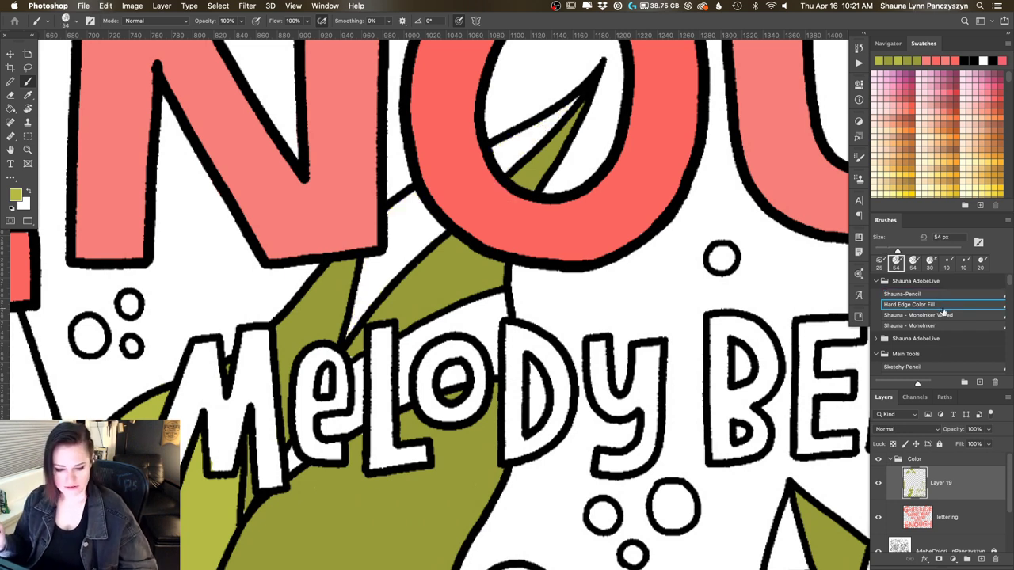
key("super+minus")
key("super+minus")
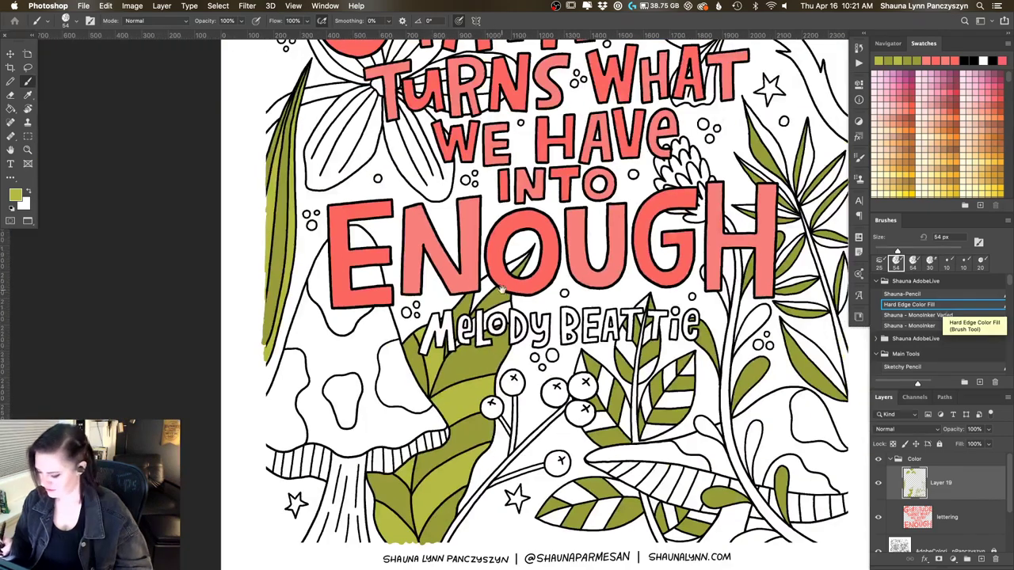
left_click_drag(511, 307, 460, 218)
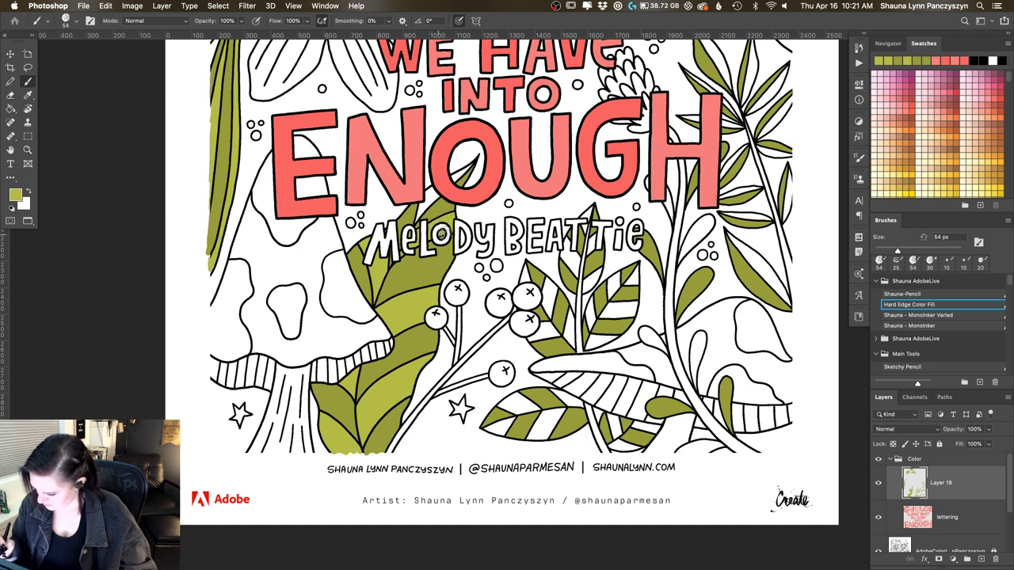
left_click_drag(458, 208, 429, 237)
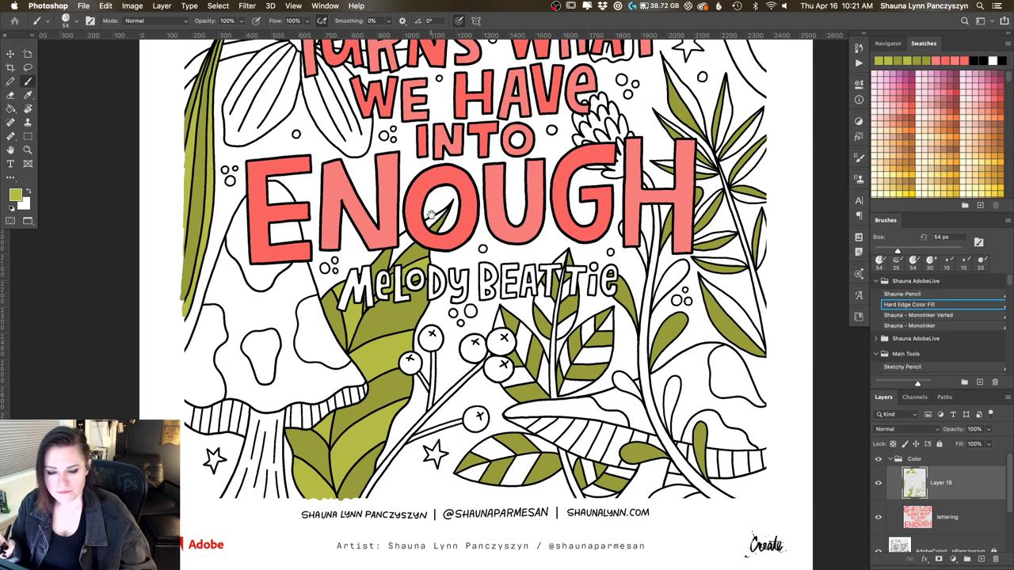
scroll(433, 226, "up", 3)
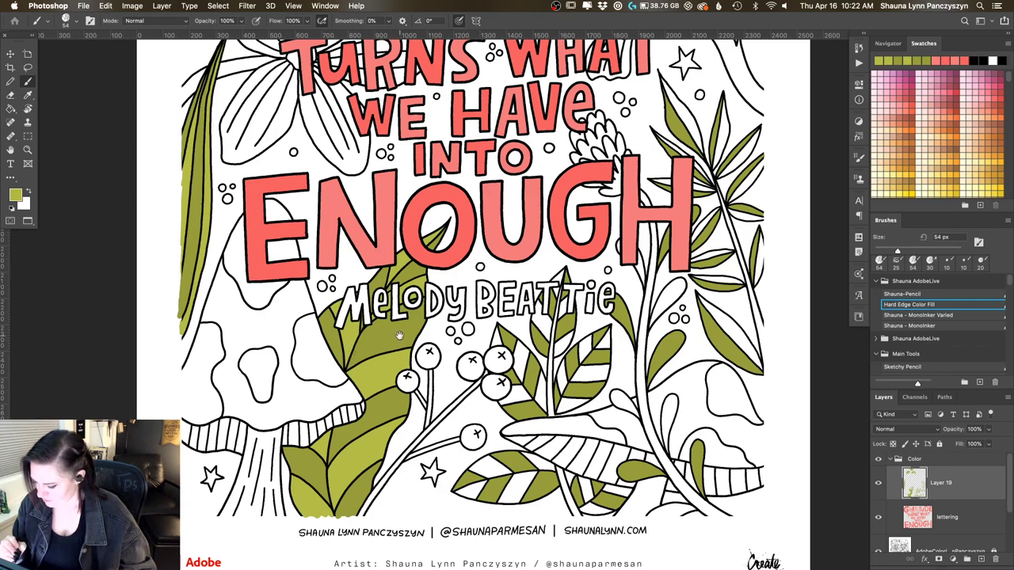
mouse_move(400, 336)
left_mouse_down()
mouse_move(367, 258)
mouse_move(256, 240)
left_mouse_up()
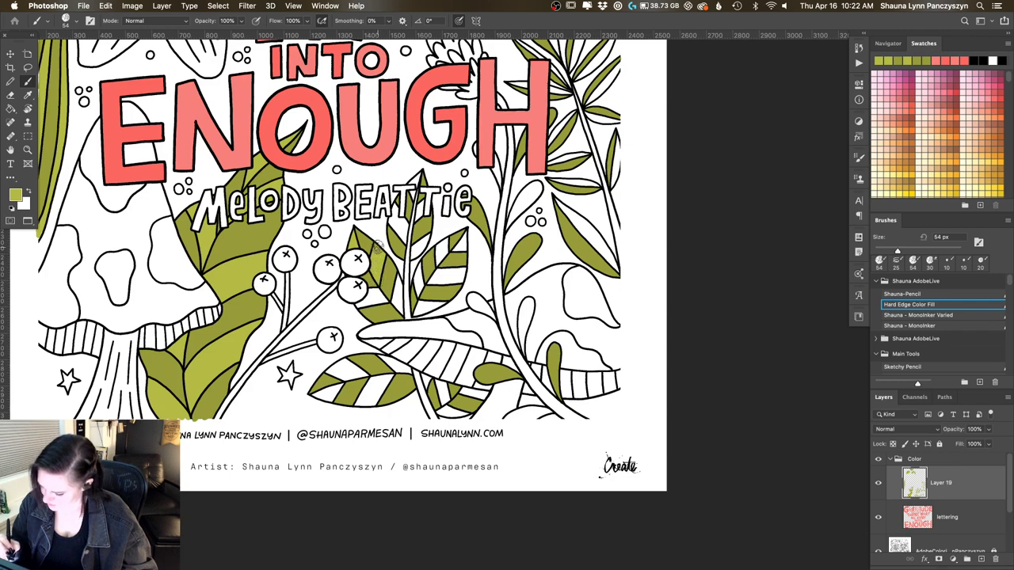
Paint the blank sections of the three-leaf plant below BEATTIE light green
mouse_move(409, 327)
left_mouse_down()
mouse_move(380, 275)
mouse_move(377, 284)
left_mouse_up()
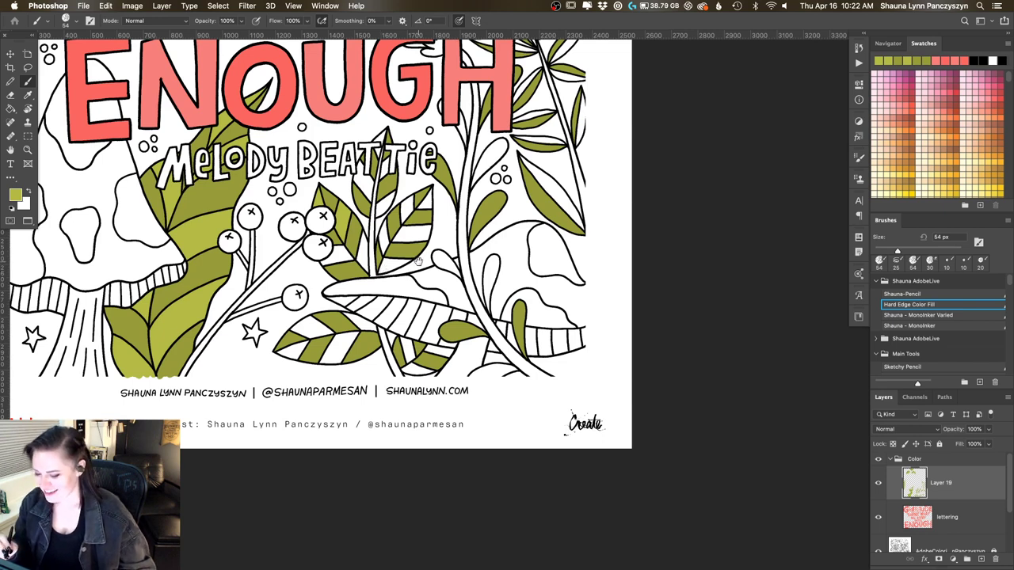
left_click_drag(418, 260, 456, 270)
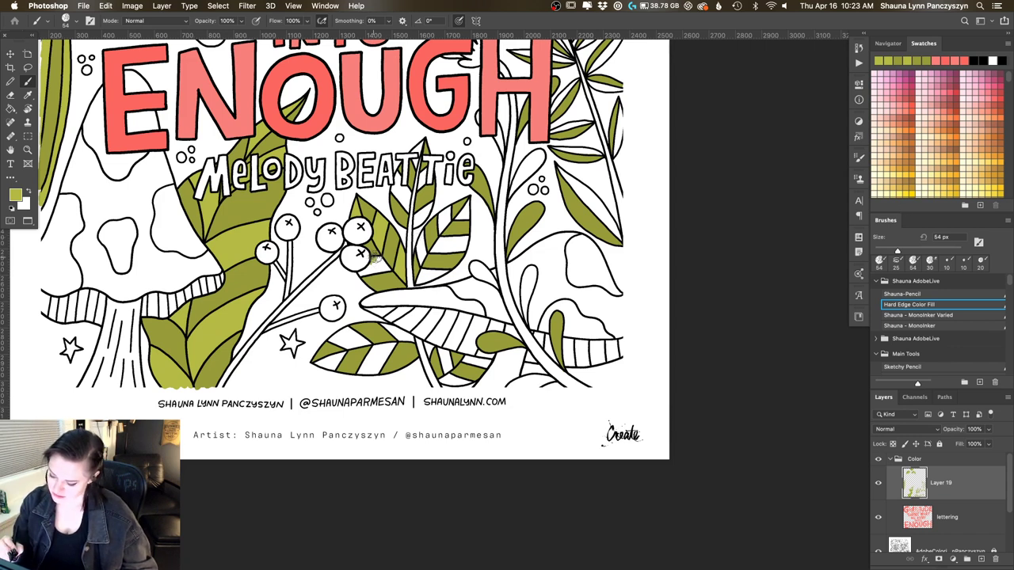
mouse_move(379, 257)
left_mouse_down()
mouse_move(385, 271)
mouse_move(363, 274)
mouse_move(388, 261)
left_mouse_up()
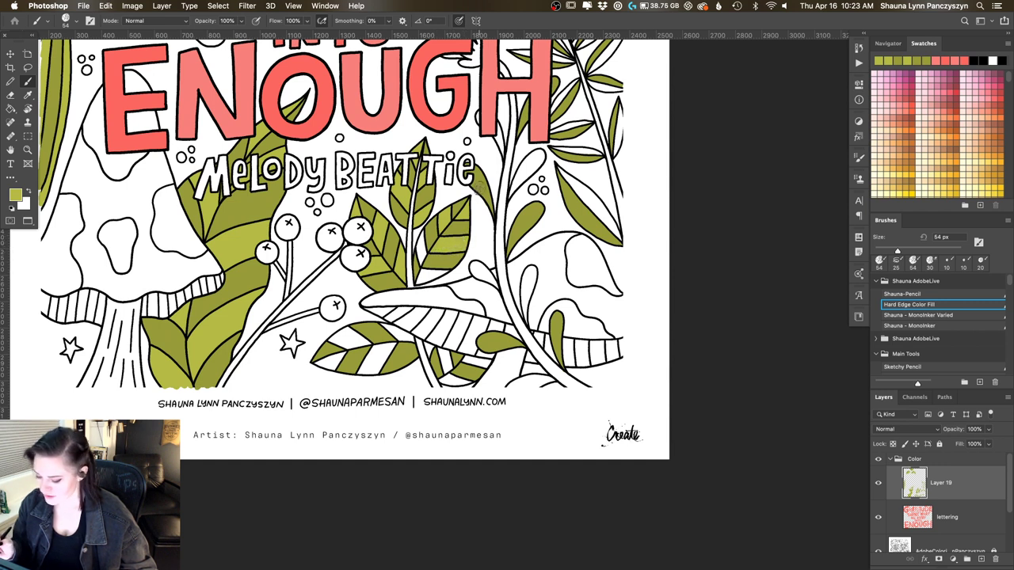
left_click(449, 233, "alt")
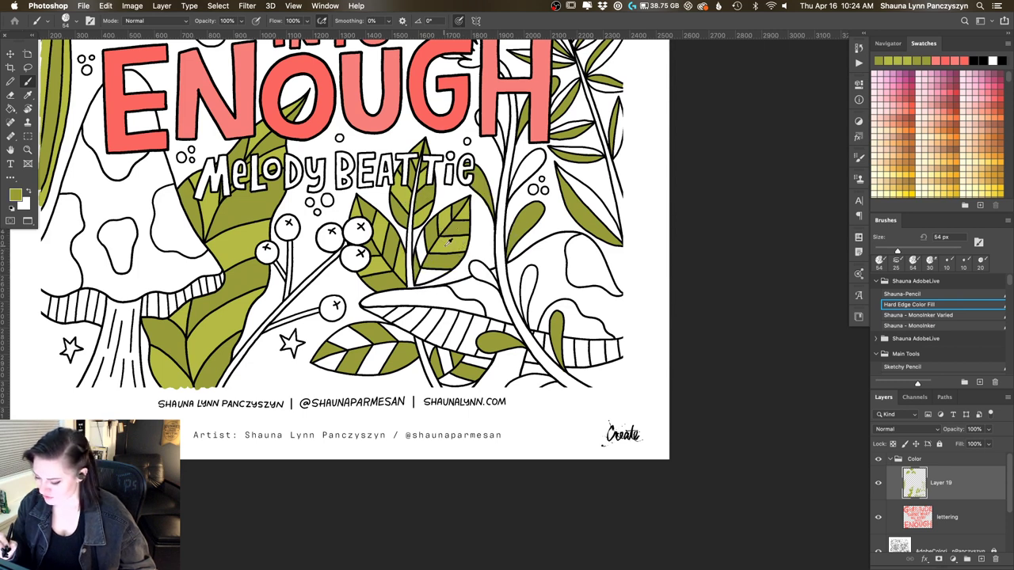
left_click(446, 246, "alt")
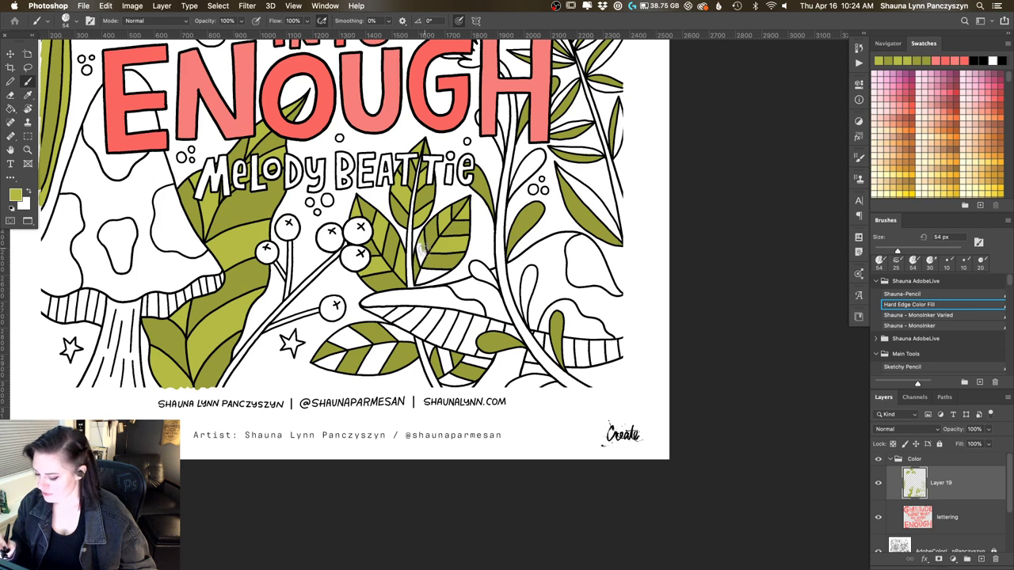
left_click_drag(423, 248, 419, 260)
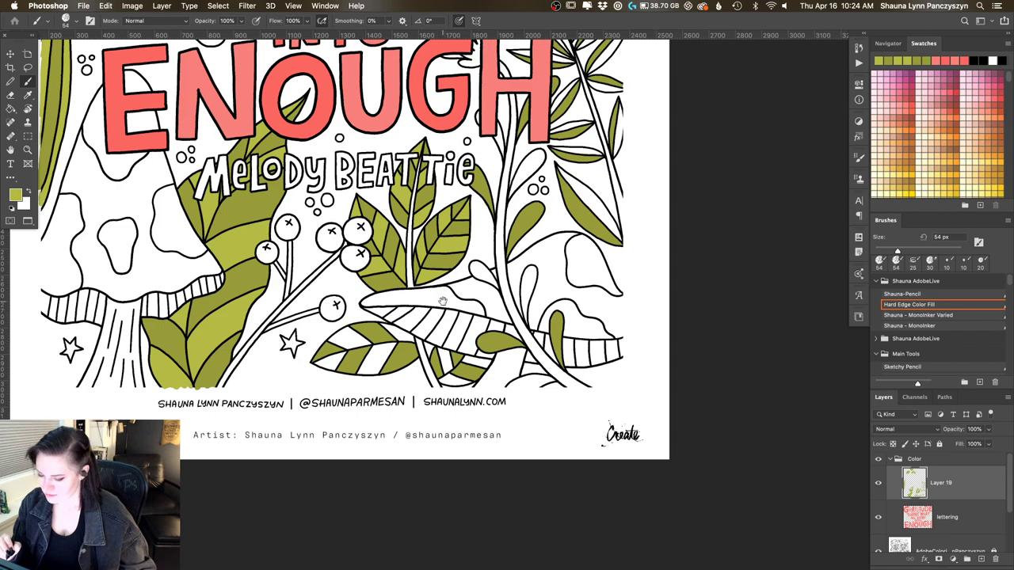
Paint the blank sections of the striped leaf beside the star below the berries light green
scroll(437, 291, "down", 3)
scroll(429, 304, "up", 2)
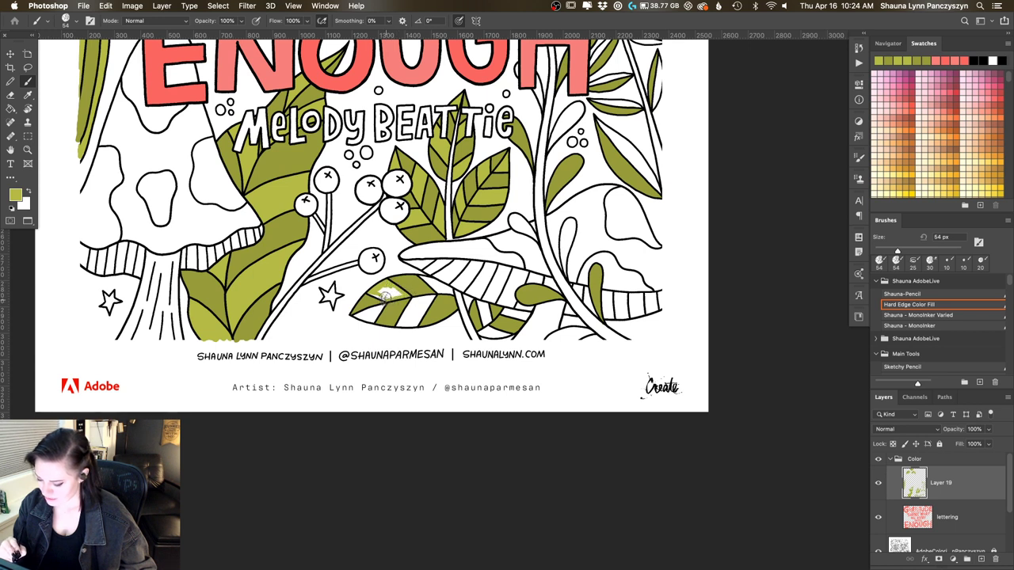
left_click_drag(385, 294, 390, 296)
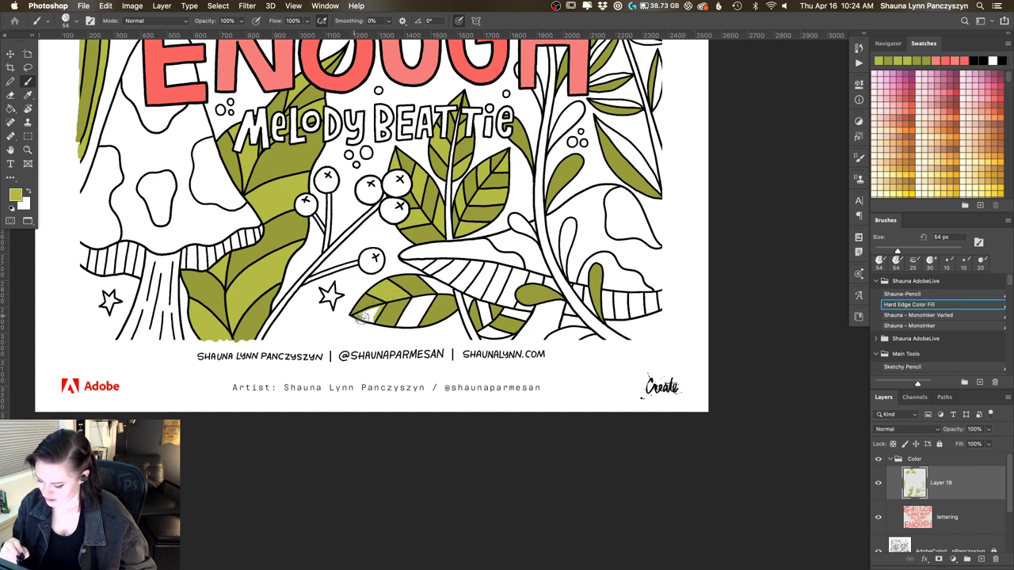
left_click_drag(372, 310, 368, 315)
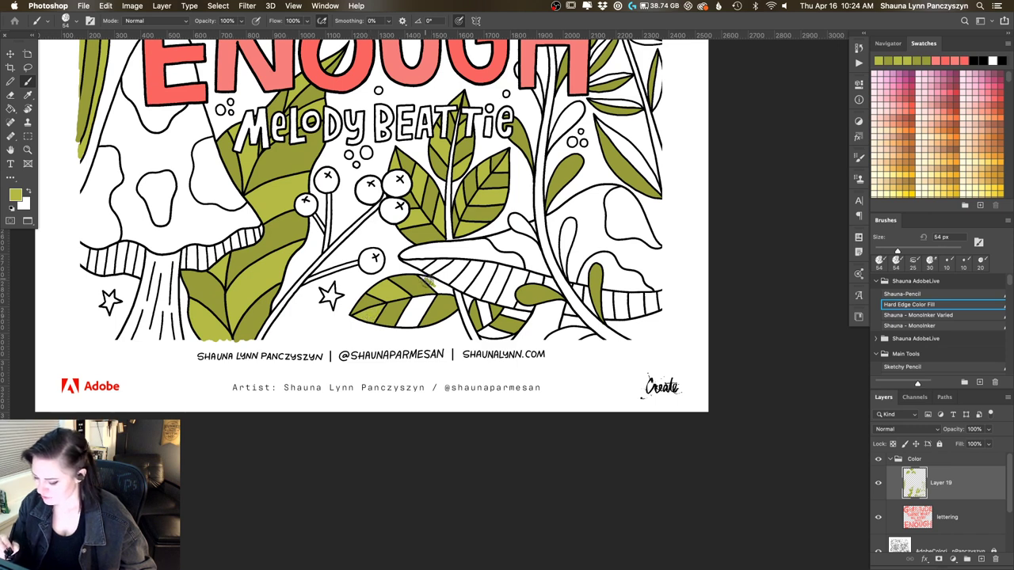
mouse_move(440, 285)
left_mouse_down()
mouse_move(405, 317)
mouse_move(409, 307)
mouse_move(432, 297)
mouse_move(418, 317)
mouse_move(423, 305)
mouse_move(412, 308)
mouse_move(409, 317)
mouse_move(436, 296)
mouse_move(413, 323)
left_mouse_up()
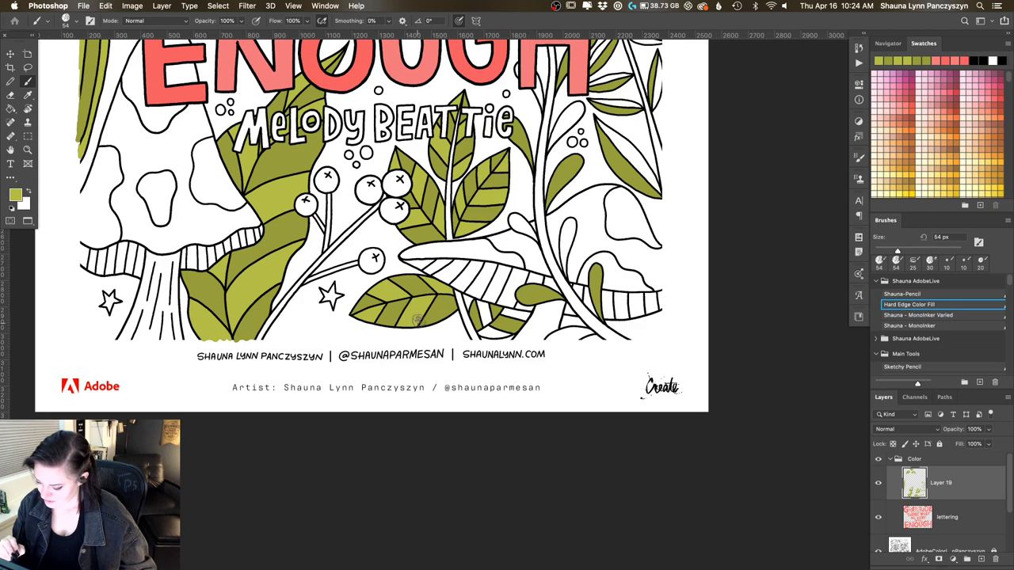
Paint light green on the small striped leaf under the flat mushroom and the cut-off leaf at the artwork's bottom edge
scroll(457, 243, "right", 10)
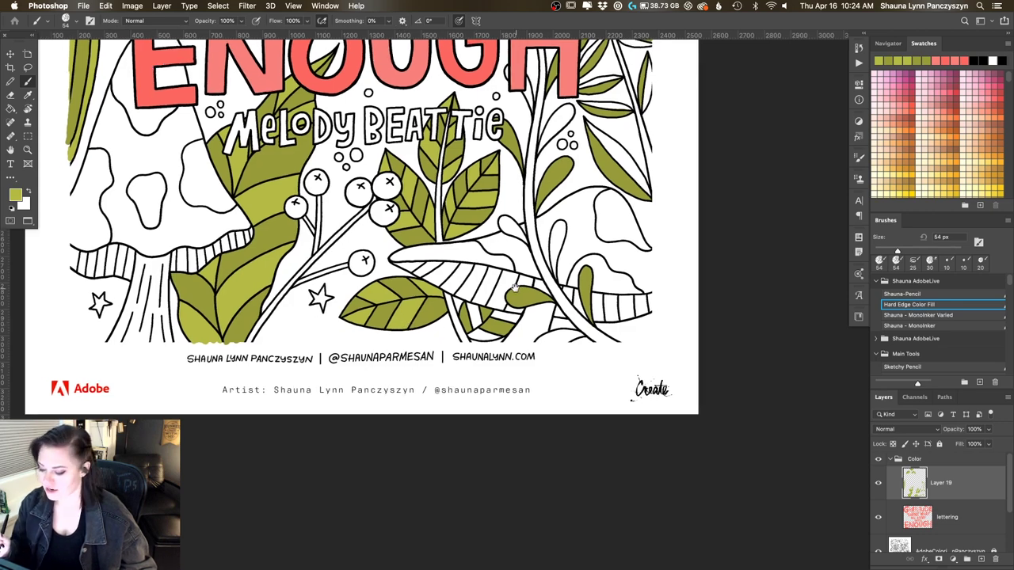
scroll(475, 250, "down", 3)
left_click_drag(502, 260, 500, 261)
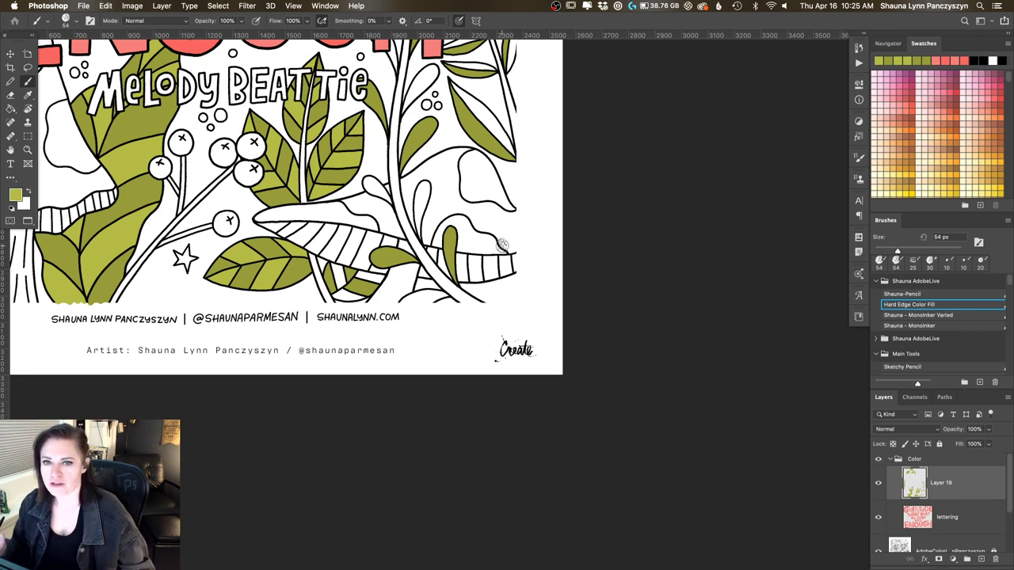
left_click_drag(549, 224, 560, 244)
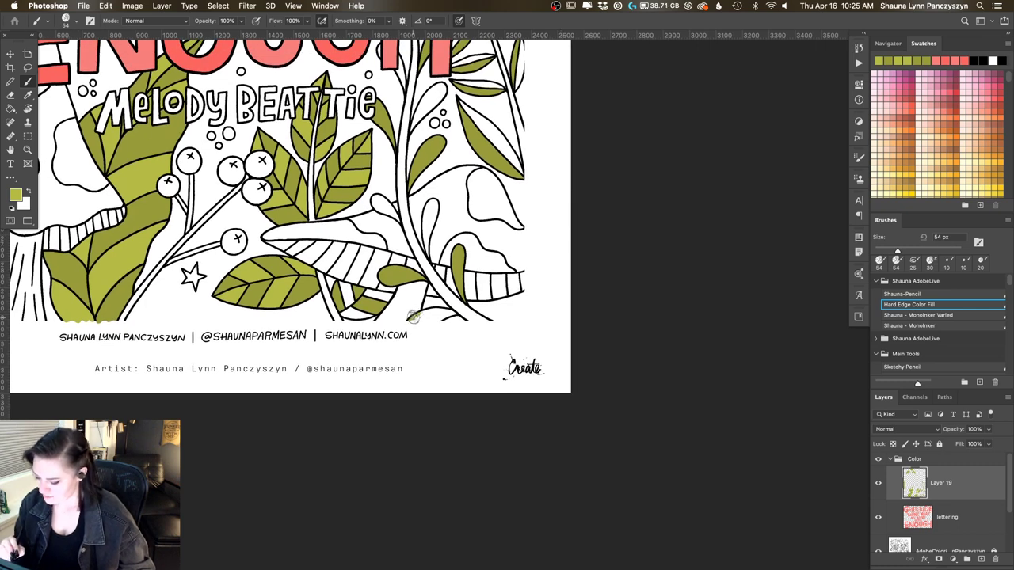
mouse_move(413, 315)
left_mouse_down()
mouse_move(449, 314)
mouse_move(412, 319)
mouse_move(431, 319)
left_mouse_up()
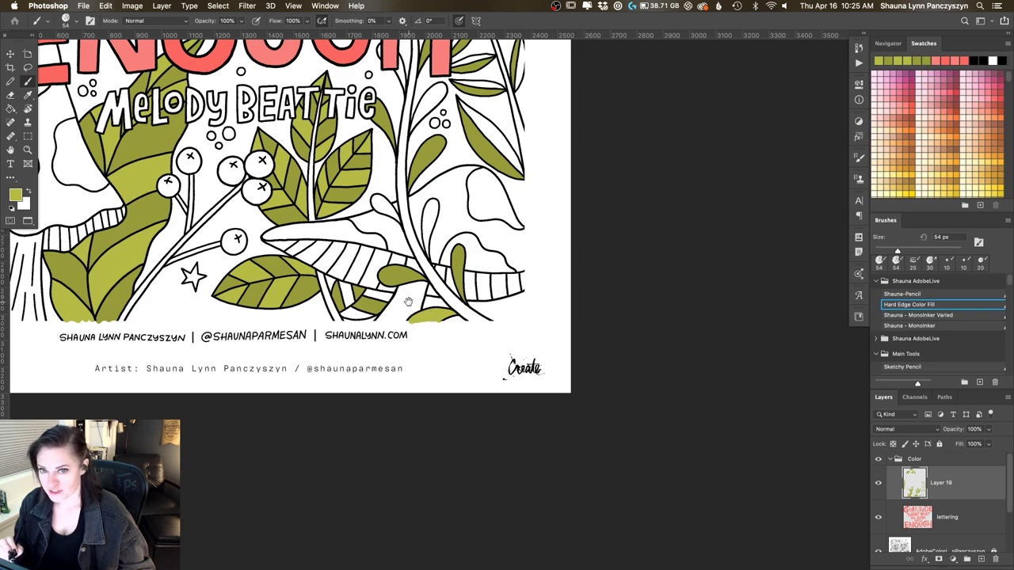
Fill the remaining blank rounded leaves along the curved stem below the H of ENOUGH with light green
left_click_drag(390, 242, 389, 328)
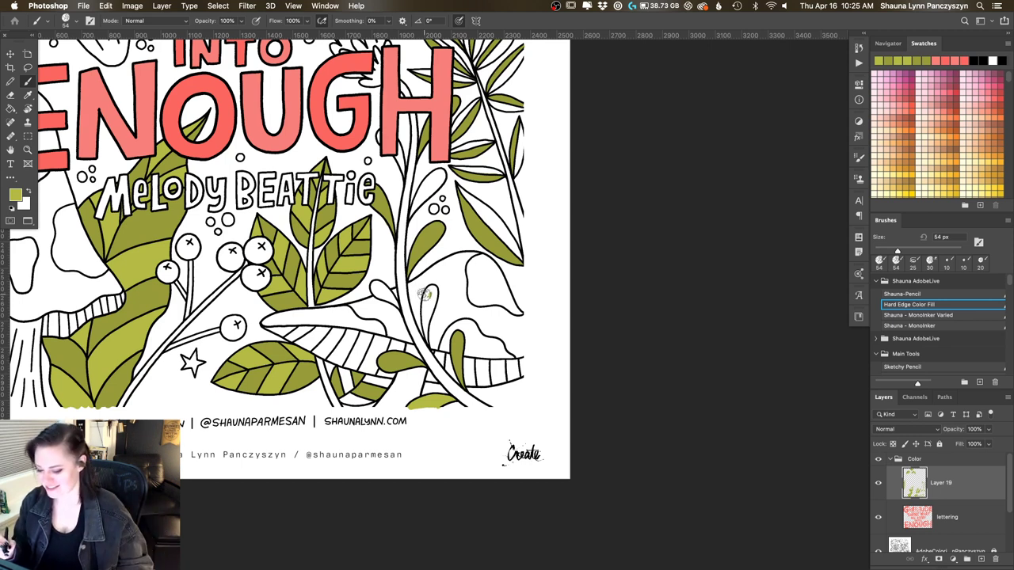
mouse_move(424, 295)
left_mouse_down()
mouse_move(426, 342)
mouse_move(428, 309)
left_mouse_up()
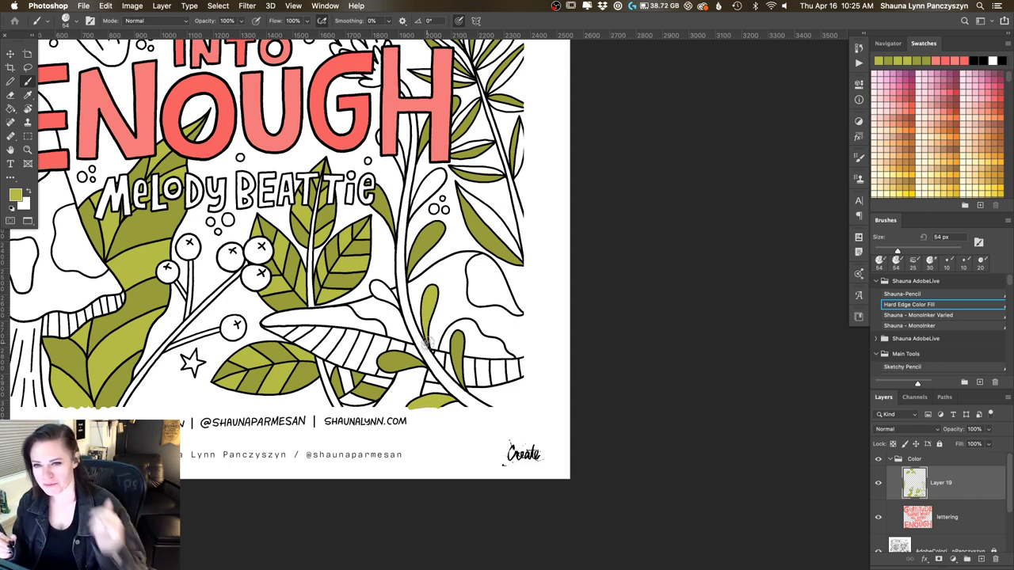
mouse_move(380, 285)
left_mouse_down()
mouse_move(394, 301)
mouse_move(384, 286)
mouse_move(359, 347)
left_mouse_up()
mouse_move(406, 245)
left_mouse_down()
mouse_move(380, 288)
mouse_move(410, 245)
mouse_move(381, 280)
mouse_move(407, 247)
left_mouse_up()
scroll(409, 250, "up", 3)
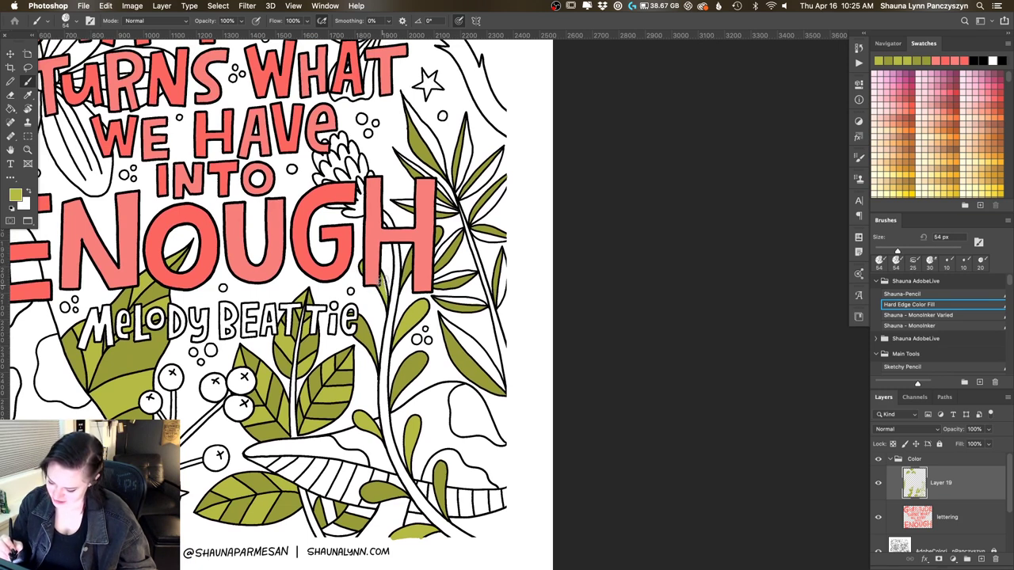
scroll(491, 272, "down", 1)
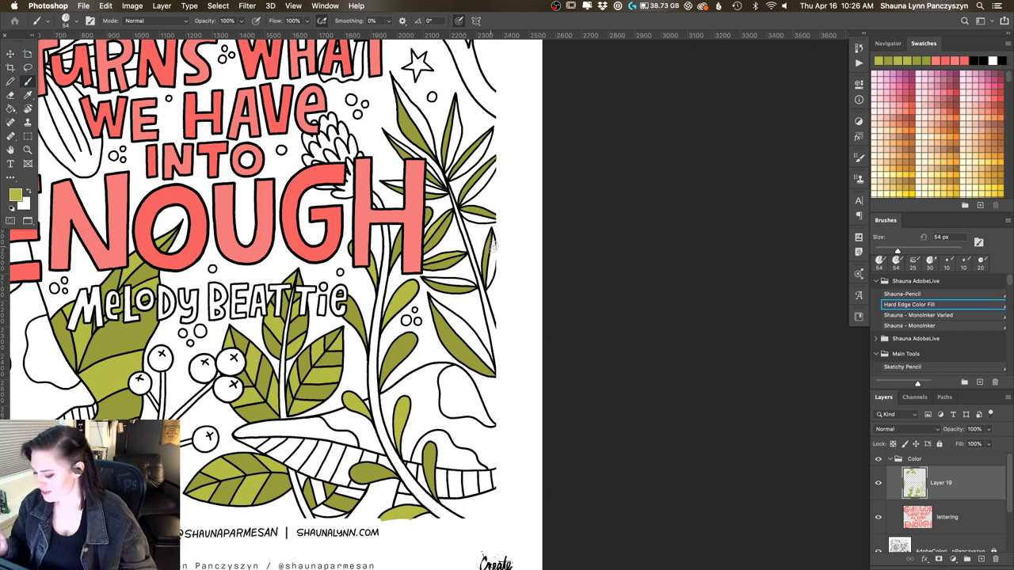
Paint the blank halves of the lower pointed leaves on the branch at the artwork's right edge light green
mouse_move(492, 245)
left_mouse_down()
mouse_move(488, 284)
mouse_move(491, 265)
left_mouse_up()
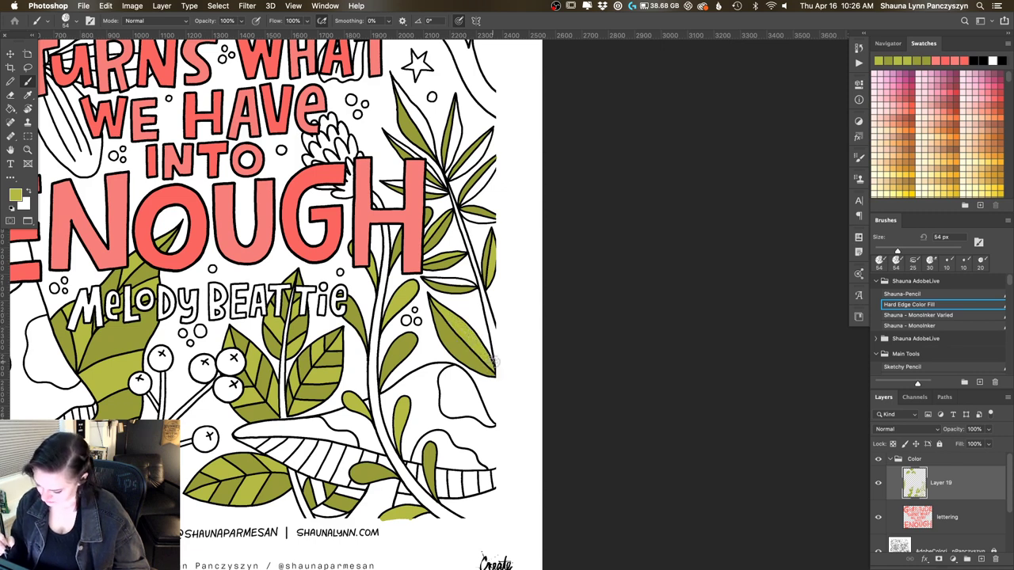
scroll(470, 302, "up", 2)
scroll(470, 302, "right", 2)
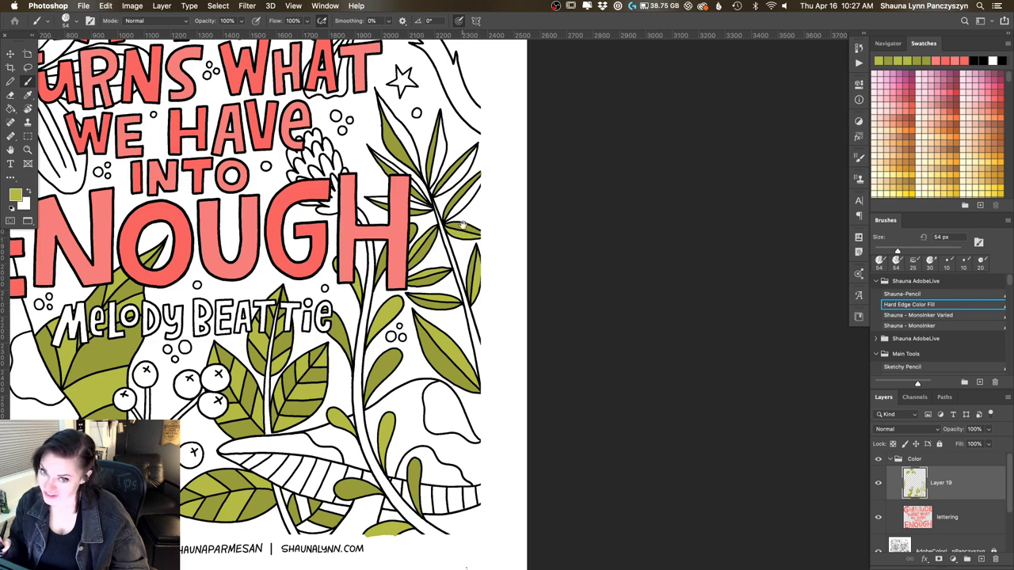
scroll(467, 238, "up", 3)
scroll(467, 237, "right", 1)
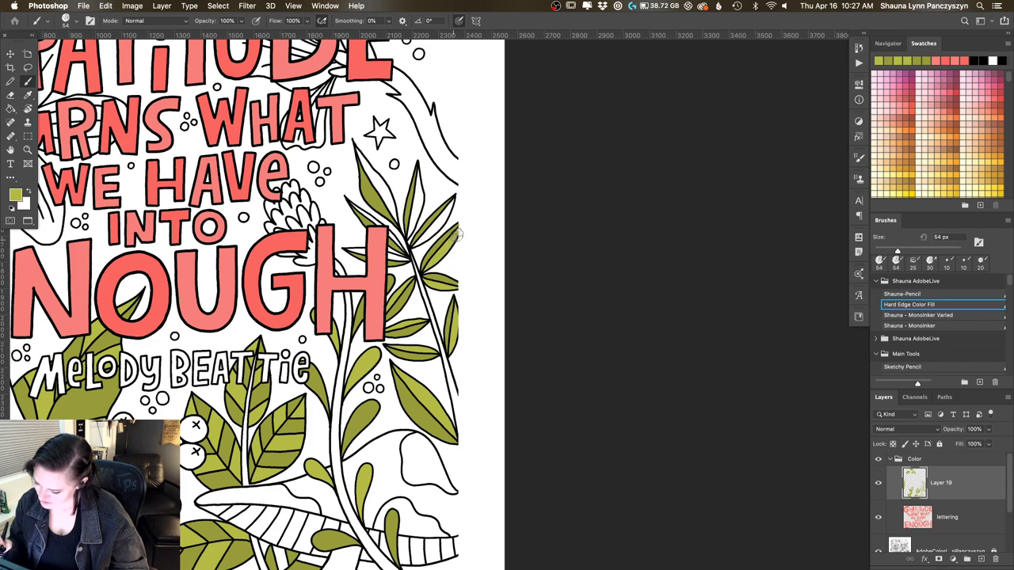
scroll(437, 261, "up", 1)
scroll(438, 261, "right", 1)
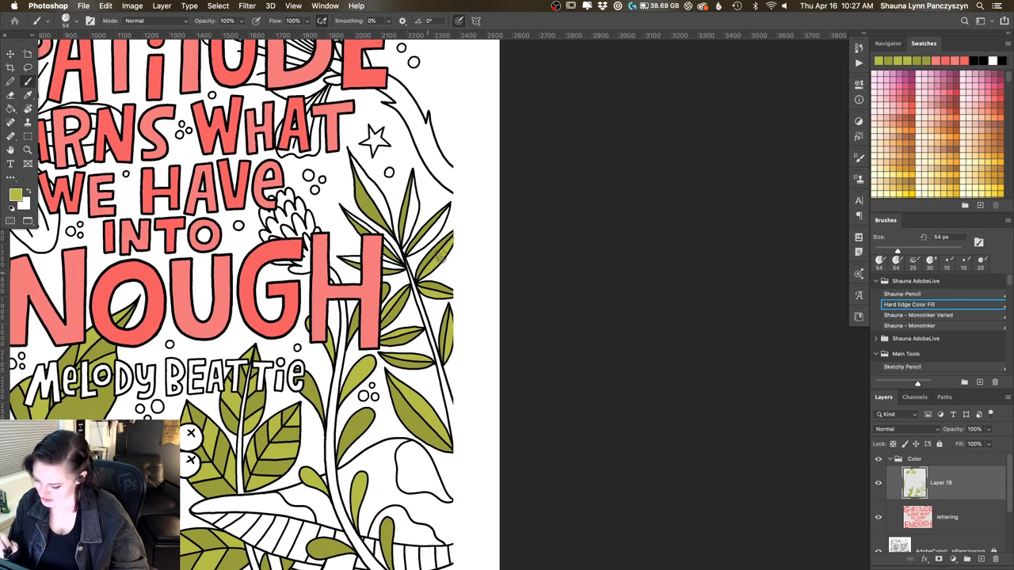
Paint the blank halves of the upper pointed leaves on the branch beside ENOUGH light green
scroll(437, 264, "up", 1)
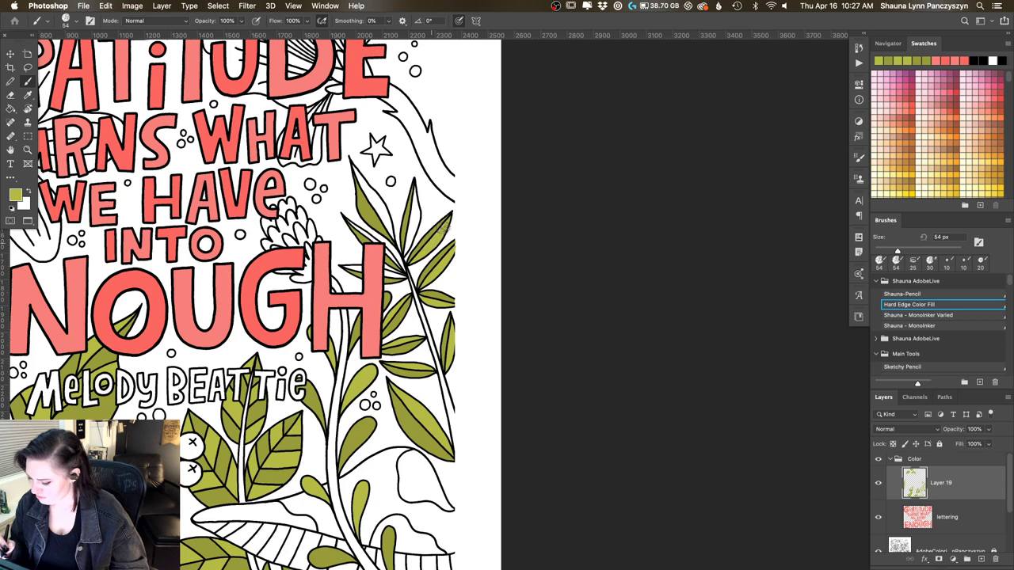
scroll(444, 238, "left", 5)
scroll(444, 237, "up", 3)
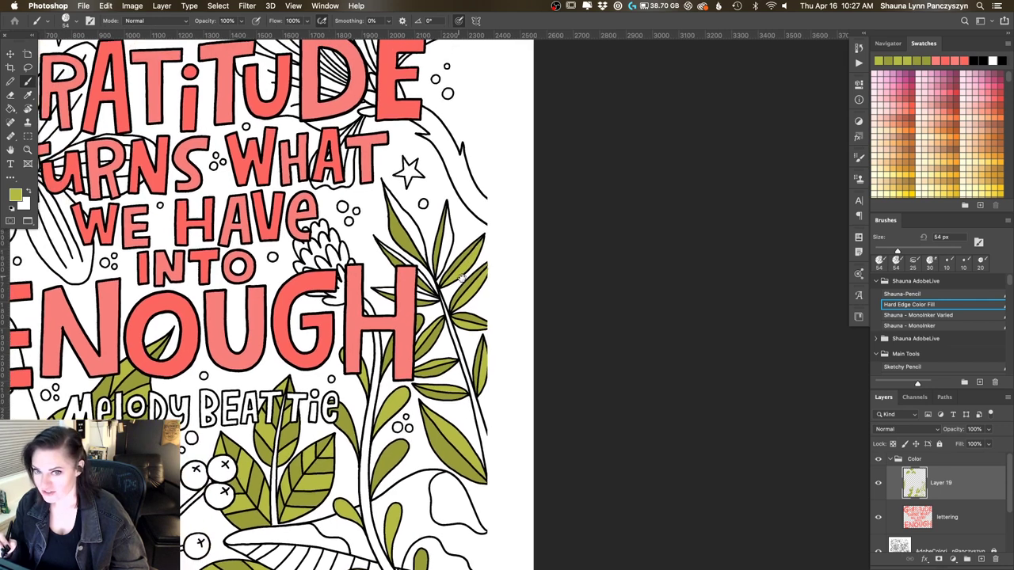
mouse_move(428, 216)
left_mouse_down()
mouse_move(469, 290)
mouse_move(463, 282)
left_mouse_up()
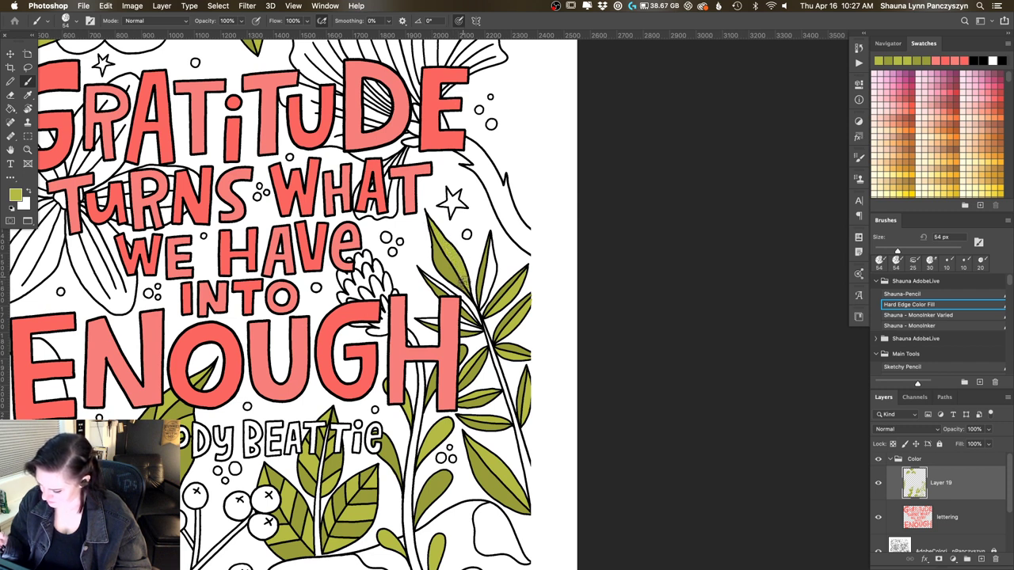
mouse_move(490, 238)
left_mouse_down()
mouse_move(482, 303)
mouse_move(494, 272)
left_mouse_up()
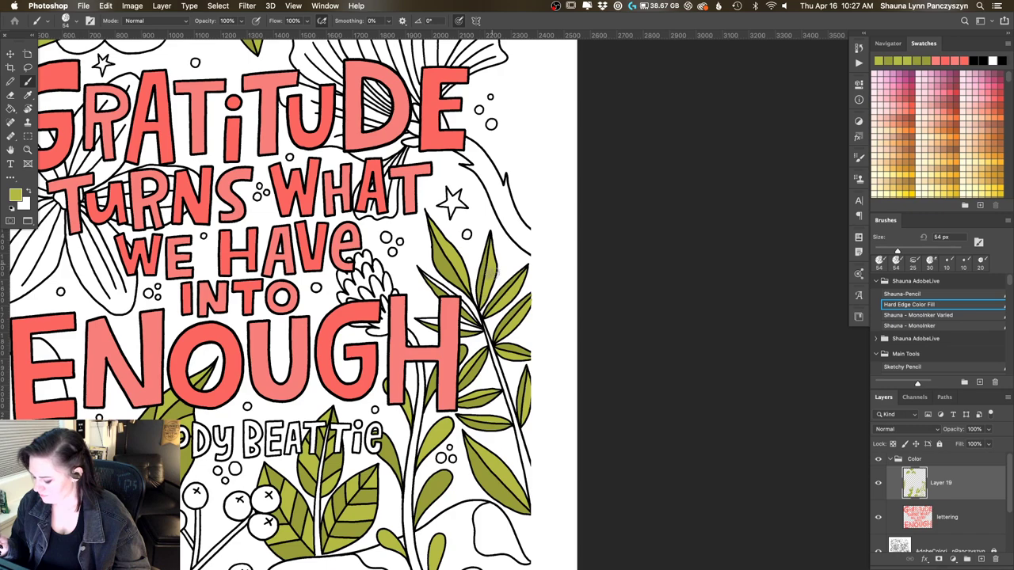
scroll(485, 276, "down", 5)
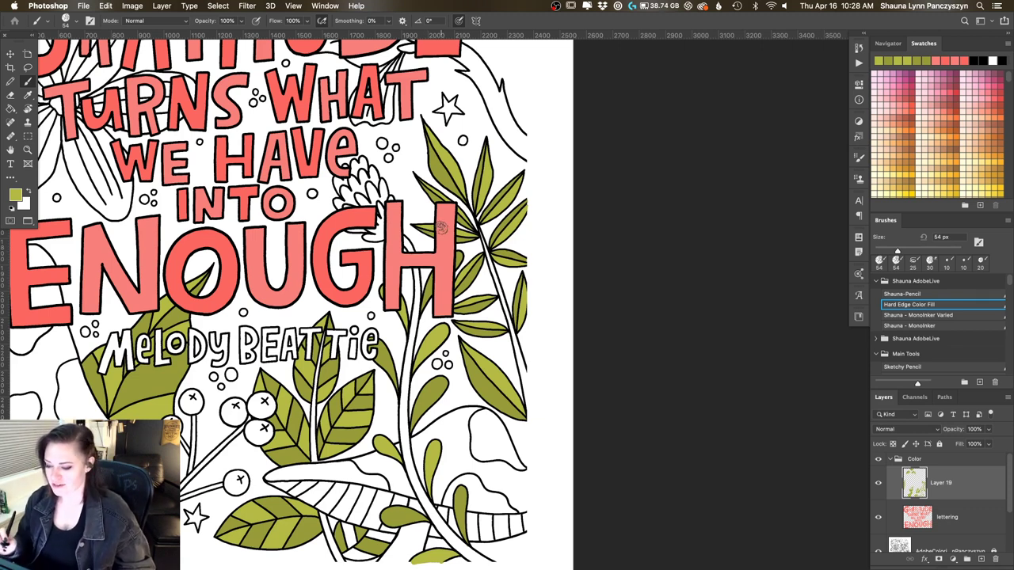
Sample the dark green of the large pointed leaf and set the foreground colour to a darker olive shade of it
key("space")
mouse_move(622, 248)
left_mouse_down()
mouse_move(632, 267)
mouse_move(717, 327)
mouse_move(751, 338)
left_mouse_up()
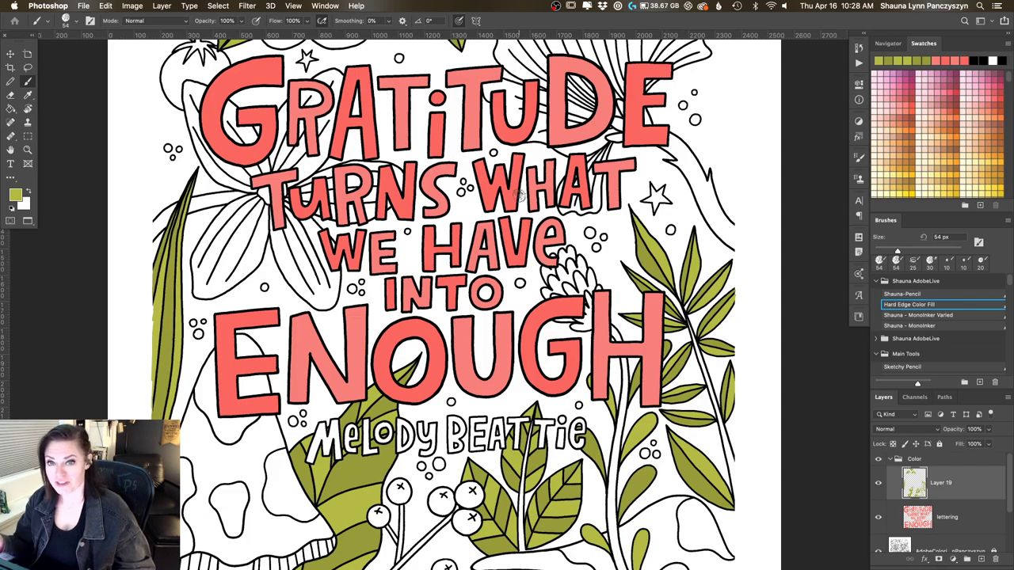
mouse_move(614, 266)
left_mouse_down()
mouse_move(626, 292)
mouse_move(544, 73)
left_mouse_up()
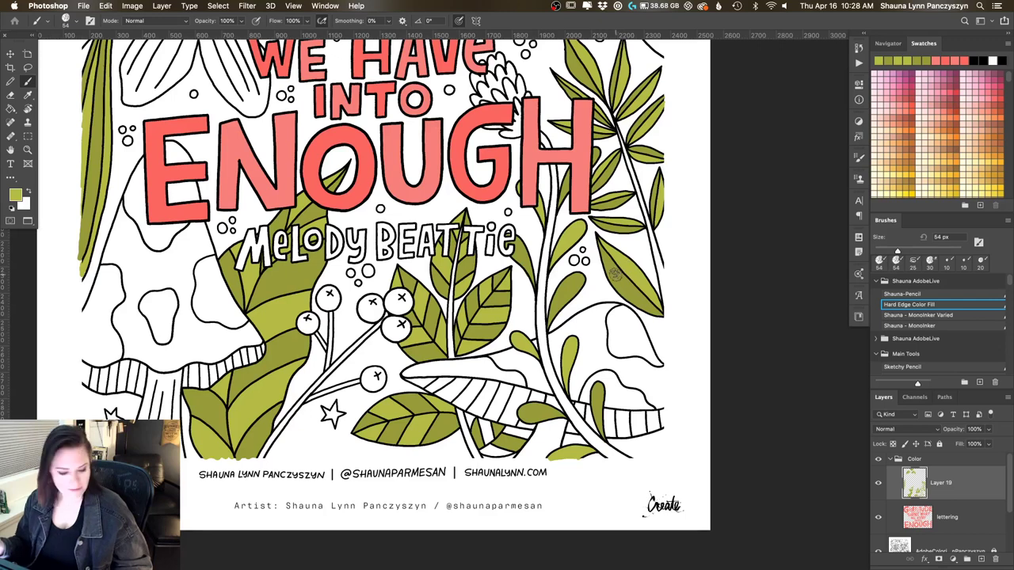
left_click(617, 278, "alt")
left_click(18, 194)
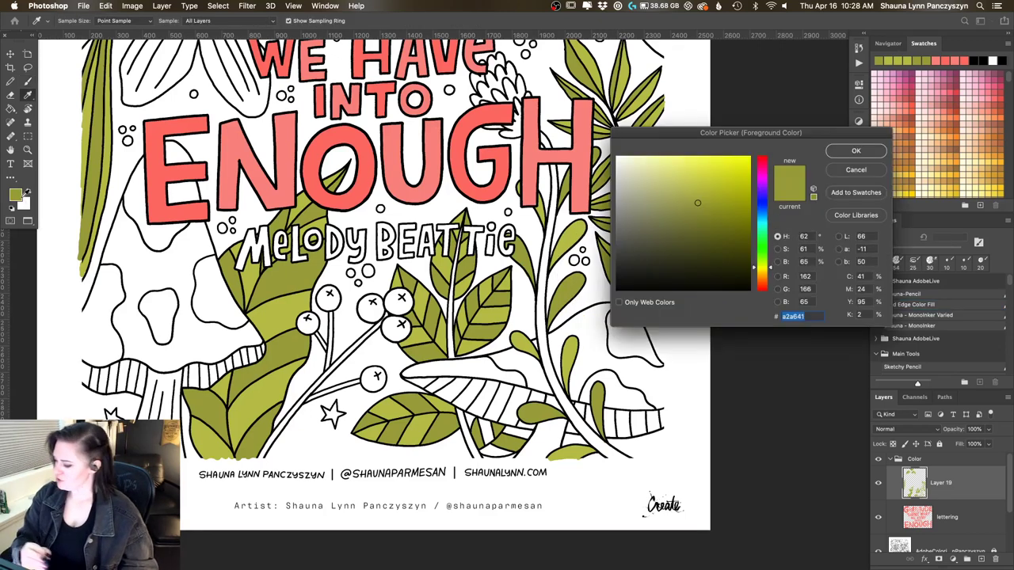
left_click(698, 222)
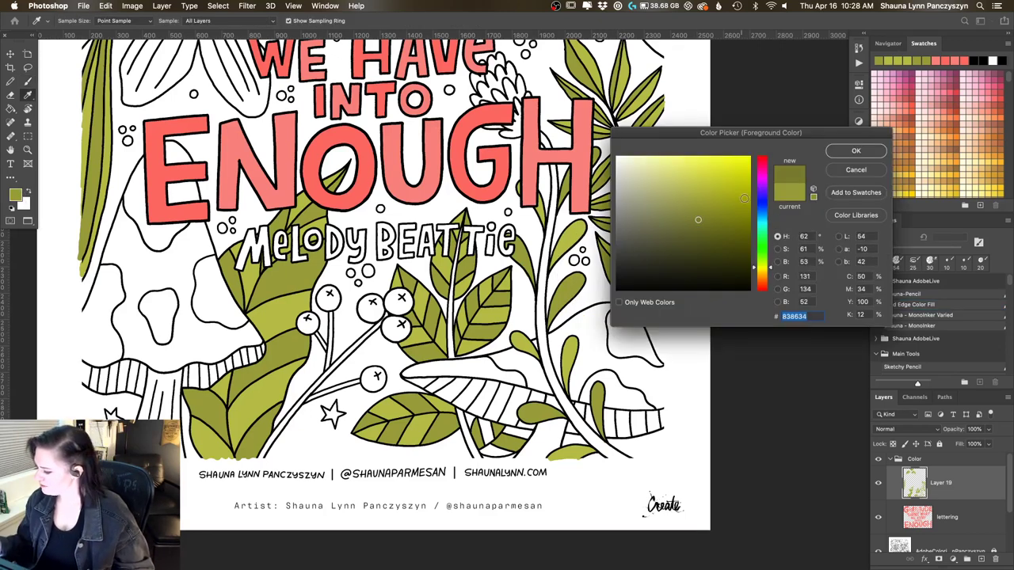
left_click(699, 228)
key("Return")
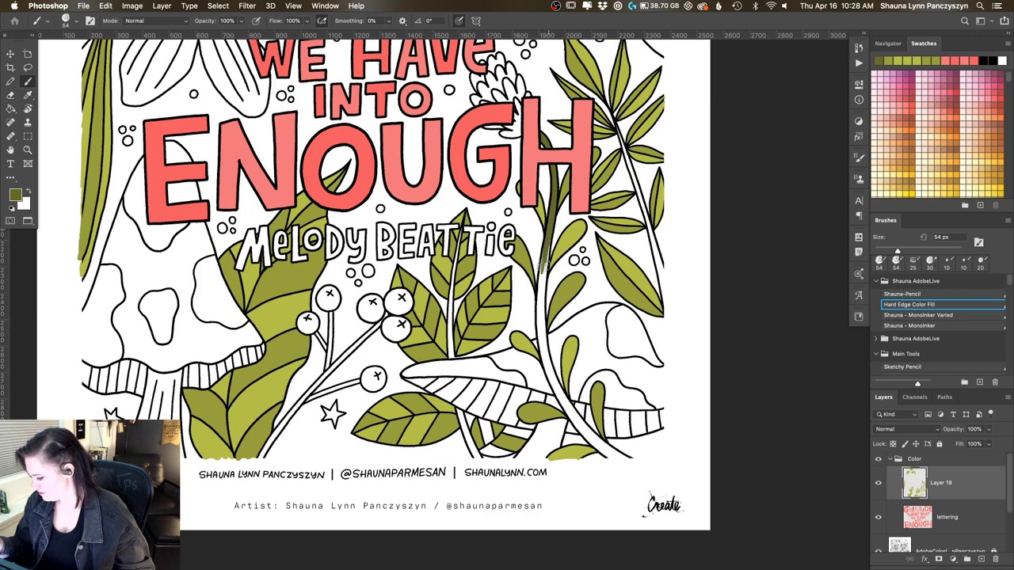
Paint the curved stem below the H of ENOUGH and the stem of the pointed-leaf branch in the darker olive green
mouse_move(544, 266)
left_mouse_down()
mouse_move(542, 311)
mouse_move(550, 232)
mouse_move(542, 312)
mouse_move(539, 298)
mouse_move(549, 387)
mouse_move(562, 402)
mouse_move(543, 358)
mouse_move(580, 428)
mouse_move(607, 456)
mouse_move(557, 380)
mouse_move(625, 457)
mouse_move(608, 453)
mouse_move(627, 457)
left_mouse_up()
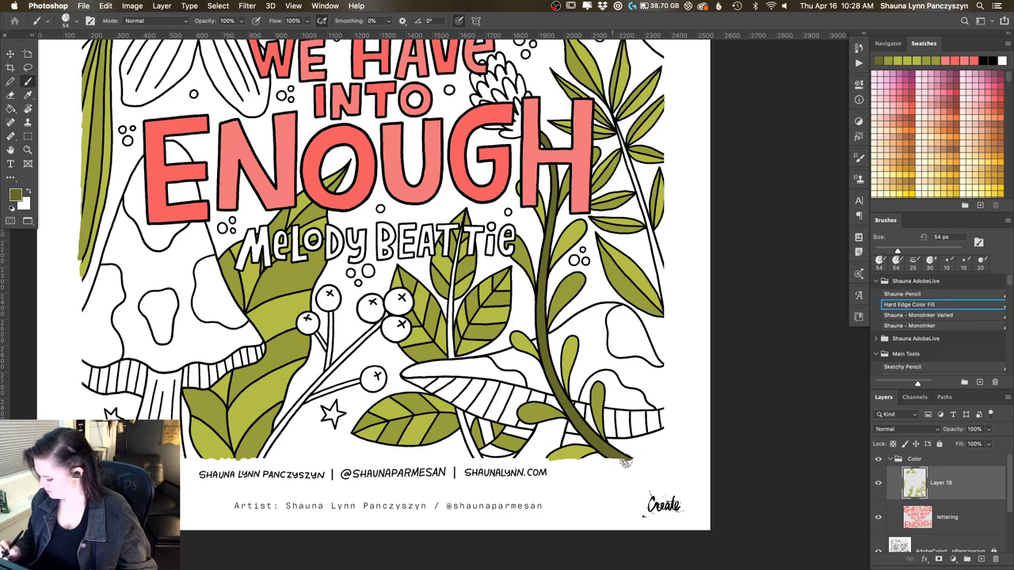
left_click_drag(689, 414, 689, 295)
scroll(689, 295, "up", 3)
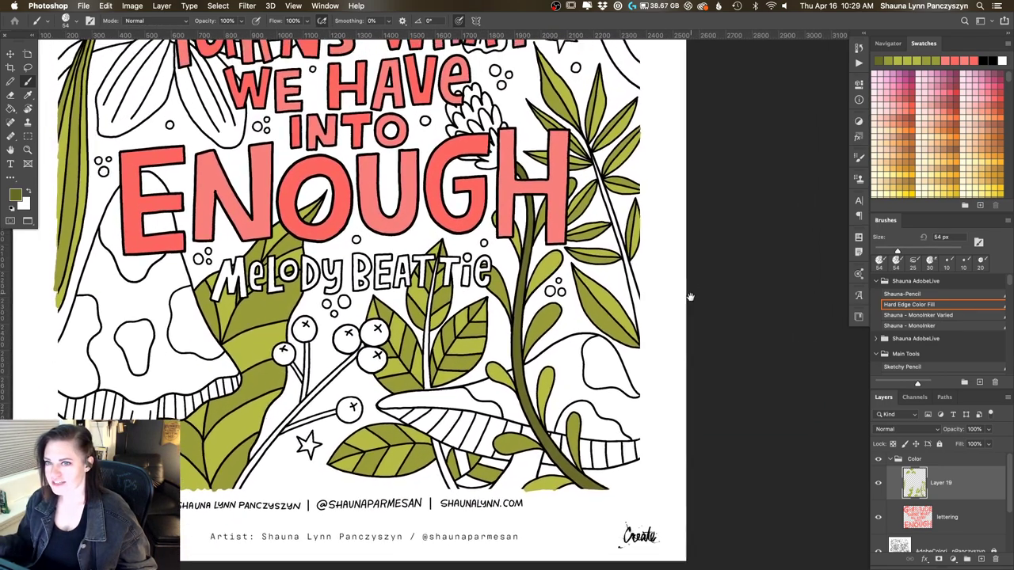
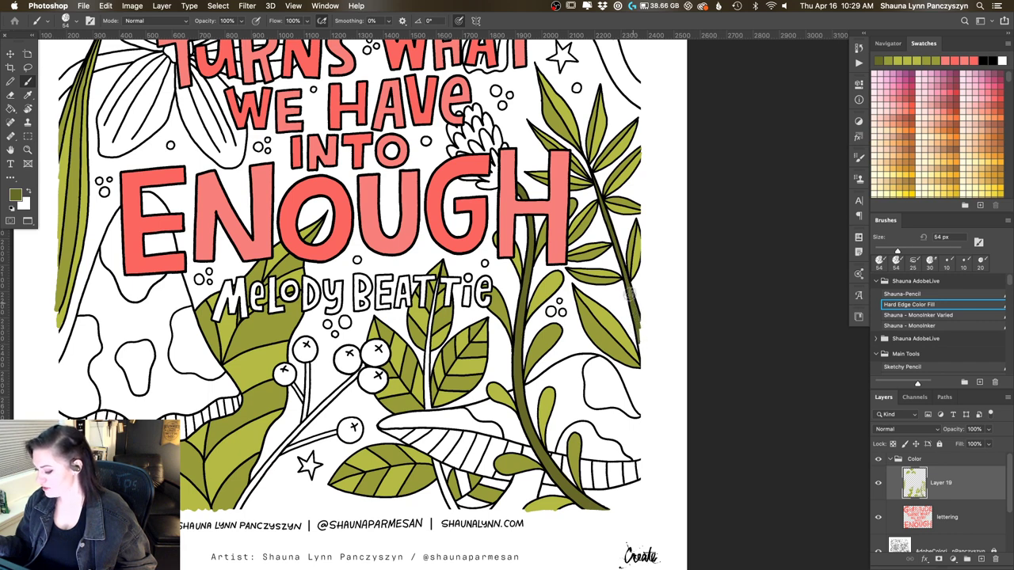
Paint the thorny flower stem below the E of GRATITUDE and the flower's base behind the D and E in the darker olive green
left_click_drag(655, 265, 657, 269)
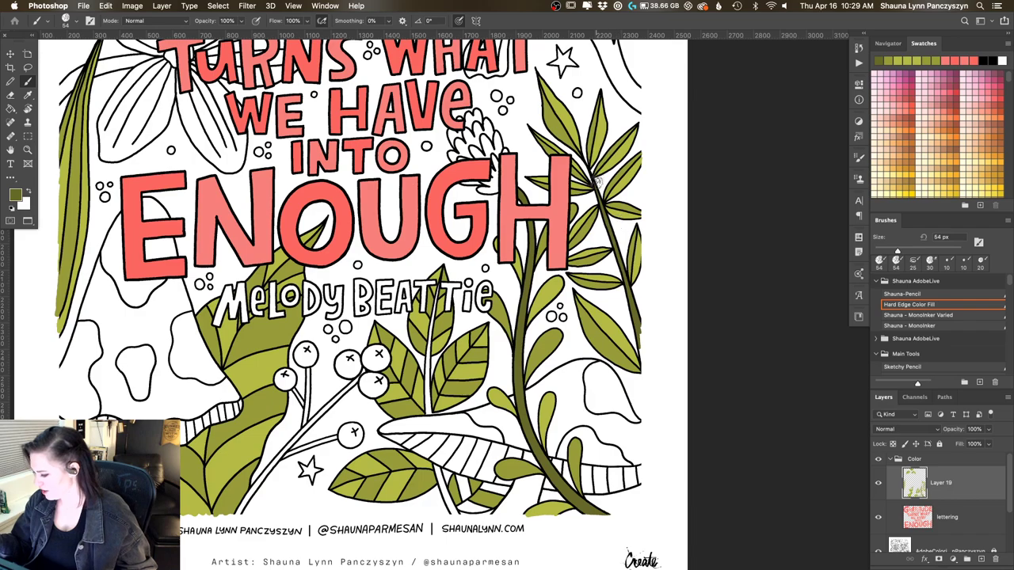
left_click_drag(637, 221, 605, 313)
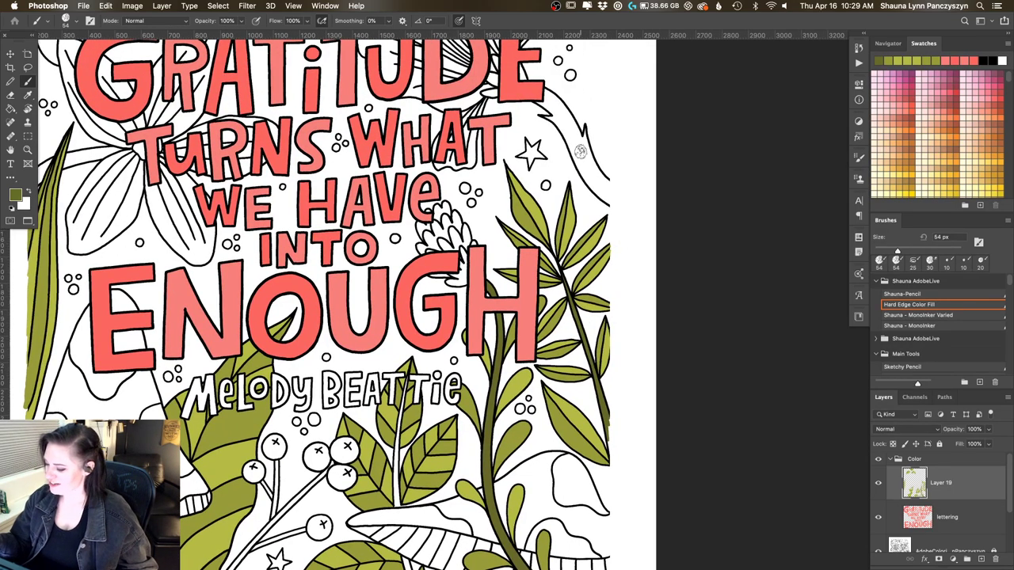
scroll(594, 206, "up", 3)
scroll(594, 206, "right", 3)
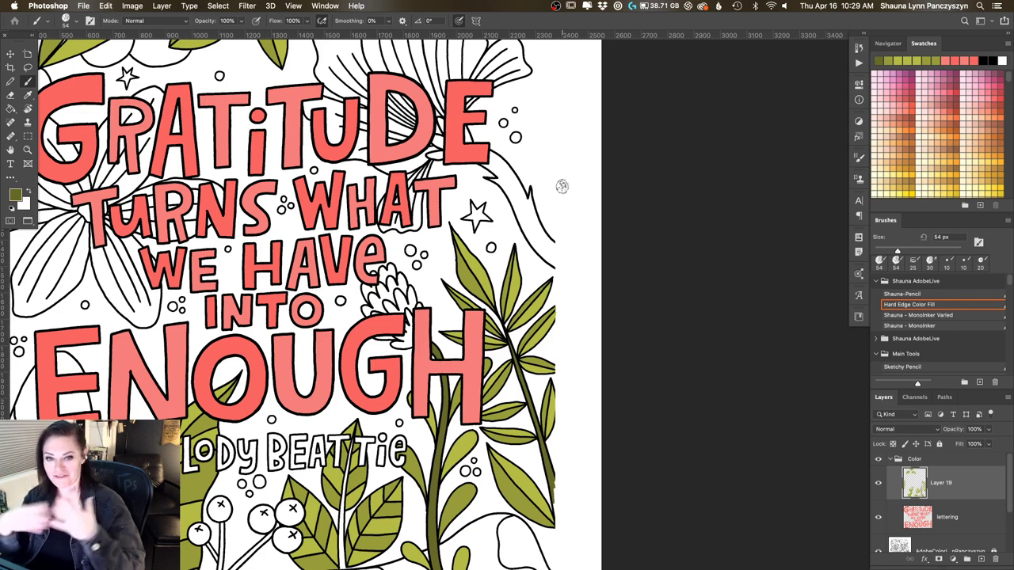
mouse_move(515, 205)
left_mouse_down()
mouse_move(528, 239)
mouse_move(523, 212)
mouse_move(529, 228)
left_mouse_up()
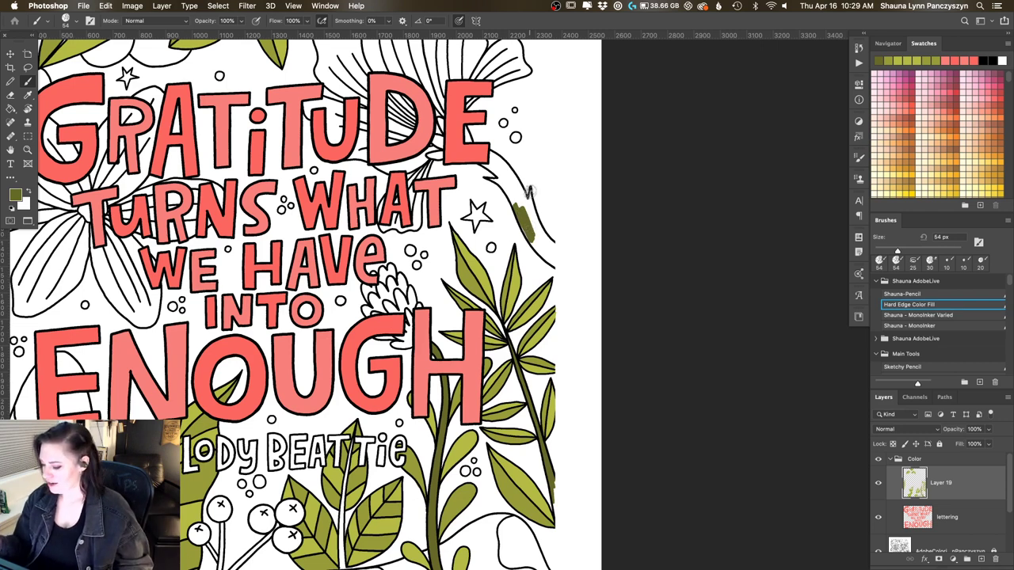
mouse_move(530, 190)
left_mouse_down()
mouse_move(531, 234)
mouse_move(531, 198)
mouse_move(554, 260)
mouse_move(528, 234)
mouse_move(554, 267)
mouse_move(518, 211)
mouse_move(557, 270)
left_mouse_up()
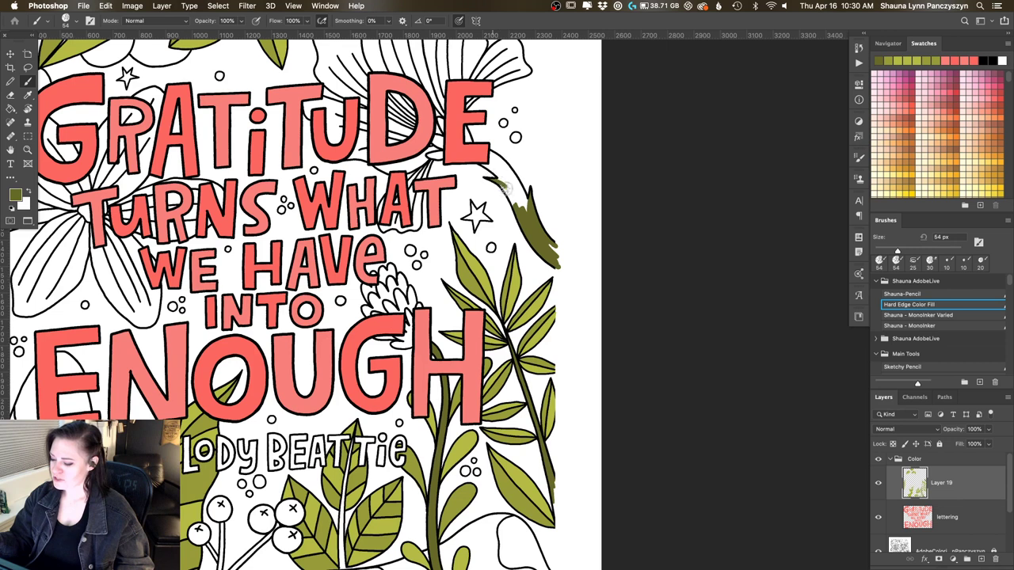
left_click_drag(504, 187, 568, 254)
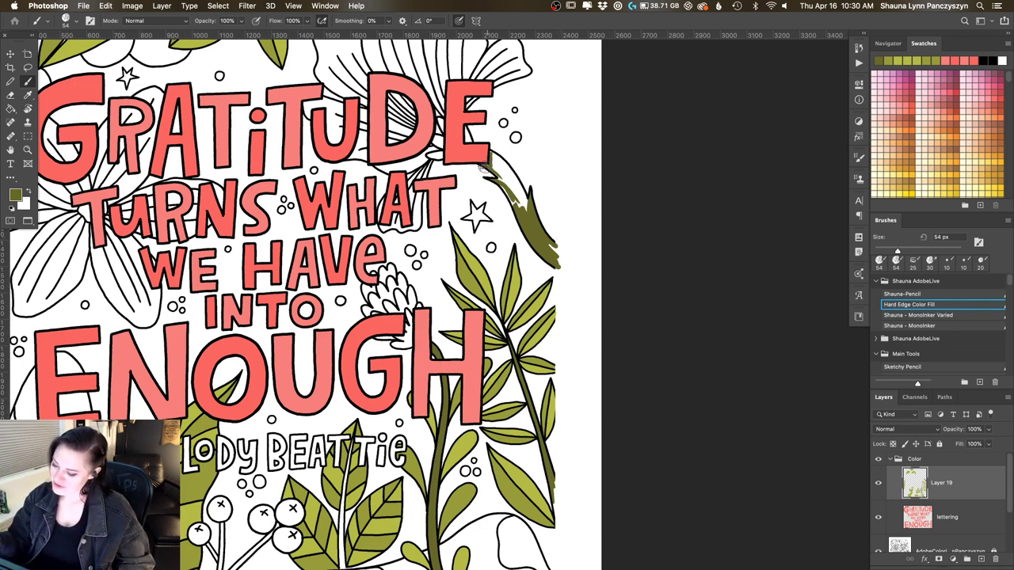
mouse_move(492, 169)
left_mouse_down()
mouse_move(498, 156)
mouse_move(517, 192)
left_mouse_up()
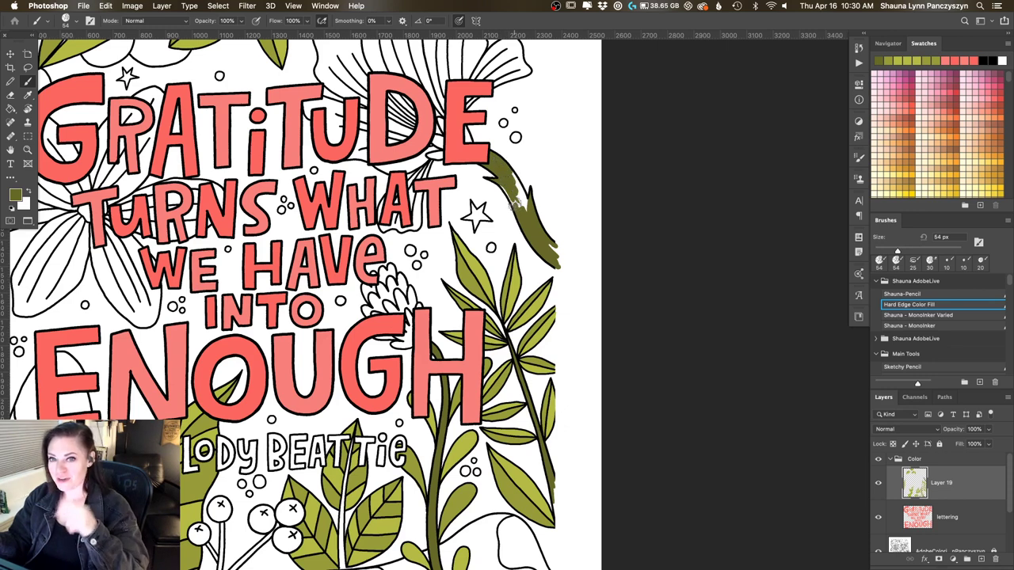
mouse_move(502, 182)
left_mouse_down()
mouse_move(526, 210)
mouse_move(520, 197)
left_mouse_up()
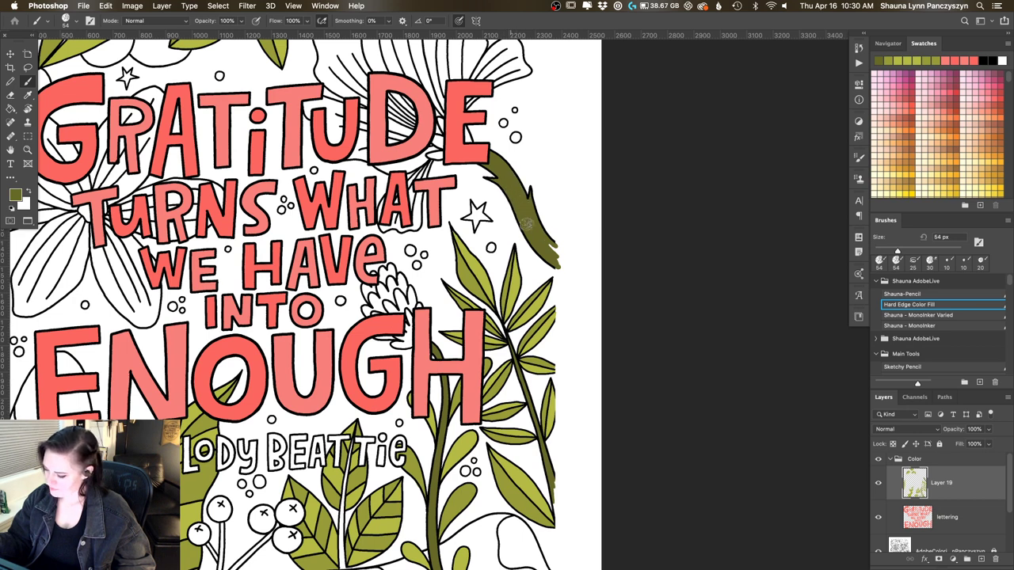
left_click_drag(436, 88, 496, 192)
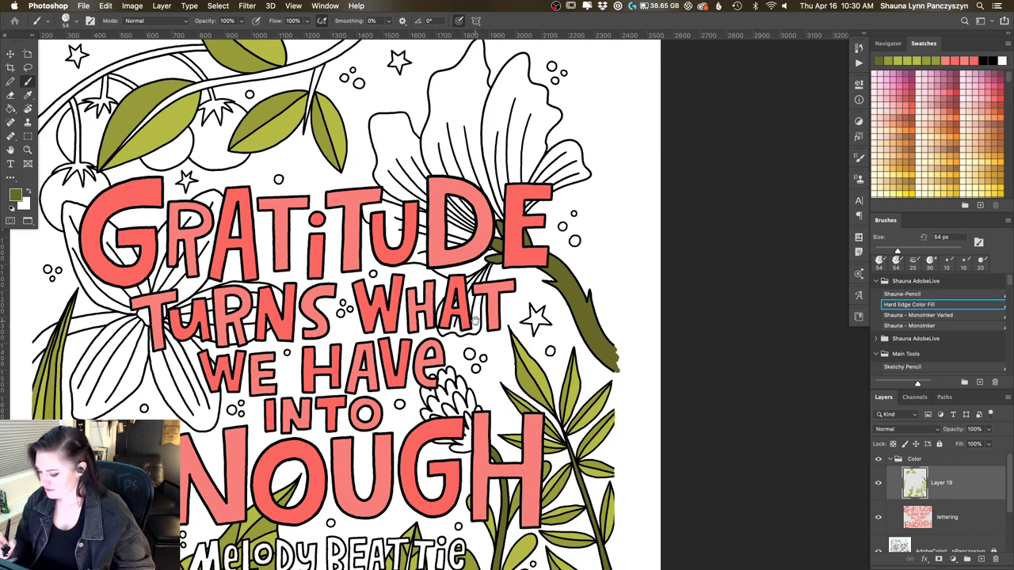
Paint the outer half of the leafy branch above GRATITUDE and its short forked twig in the darker olive green
left_click_drag(475, 320, 412, 392)
left_click_drag(463, 224, 536, 293)
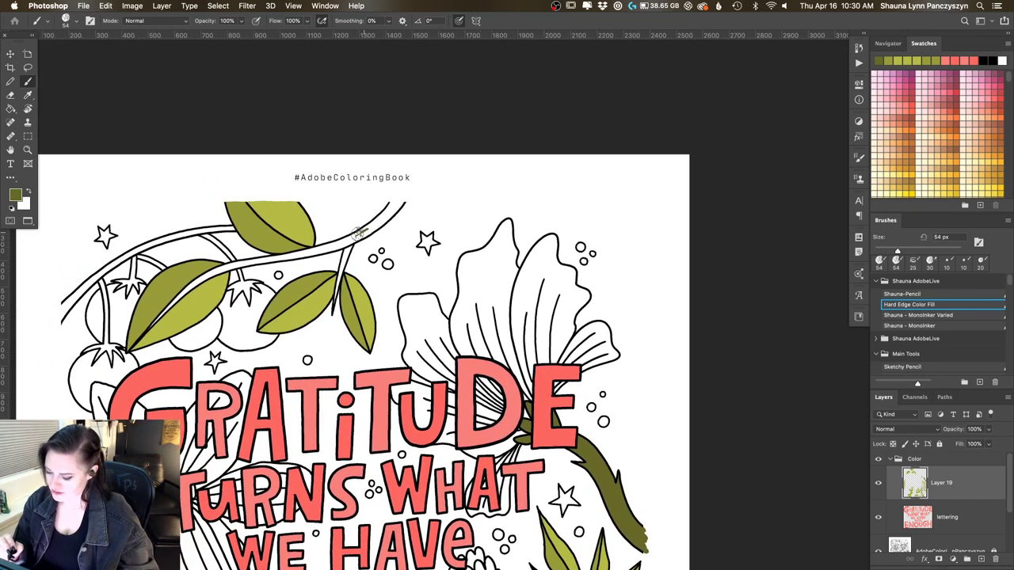
mouse_move(351, 236)
left_mouse_down()
mouse_move(401, 203)
mouse_move(366, 230)
mouse_move(387, 212)
left_mouse_up()
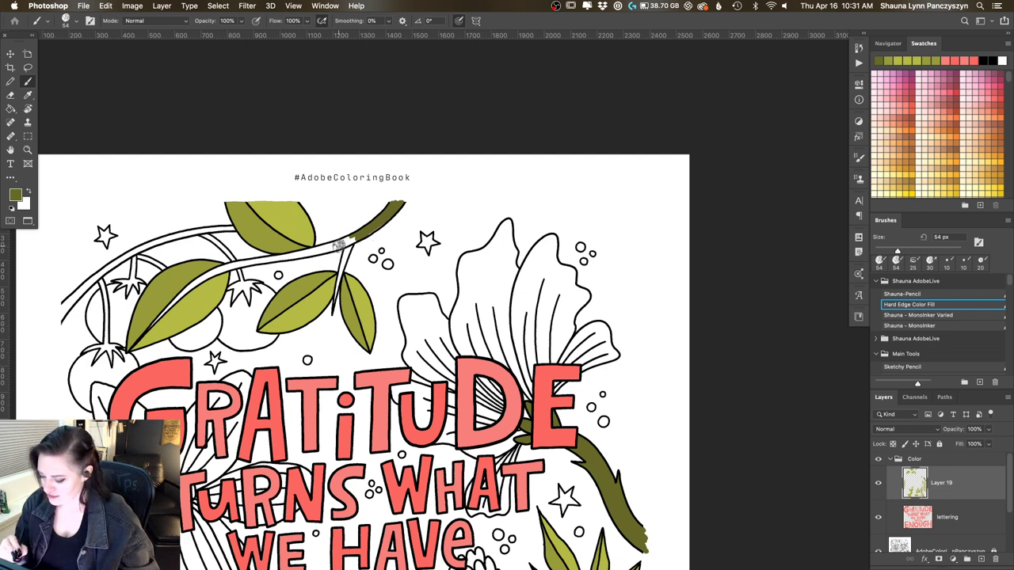
mouse_move(342, 257)
left_mouse_down()
mouse_move(336, 301)
mouse_move(354, 230)
mouse_move(327, 244)
mouse_move(393, 212)
mouse_move(309, 252)
mouse_move(348, 243)
mouse_move(285, 258)
left_mouse_up()
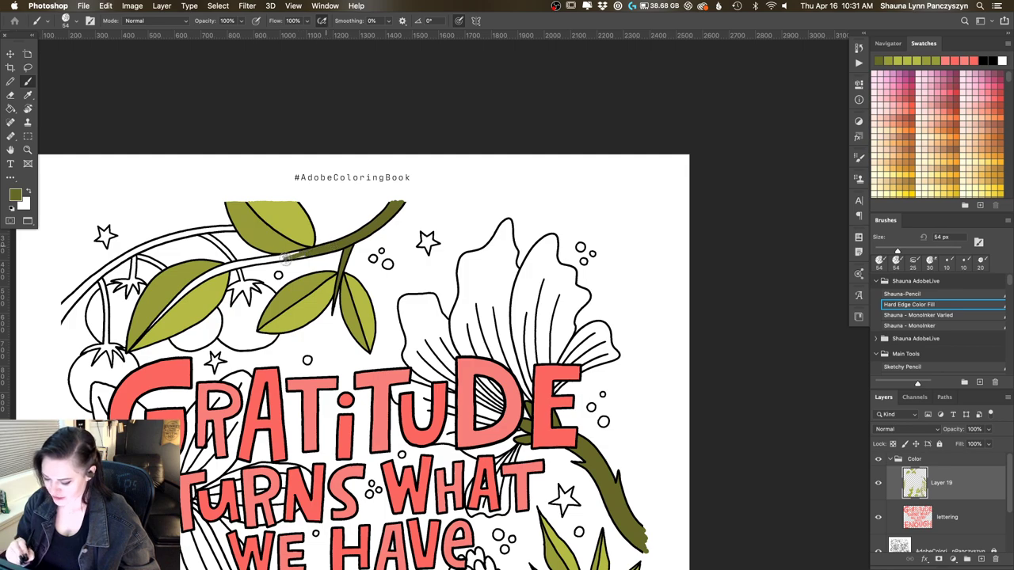
Paint the rest of the leafy branch's main stem darker olive, down through the middle of the large two-tone leaf above the G
key("r")
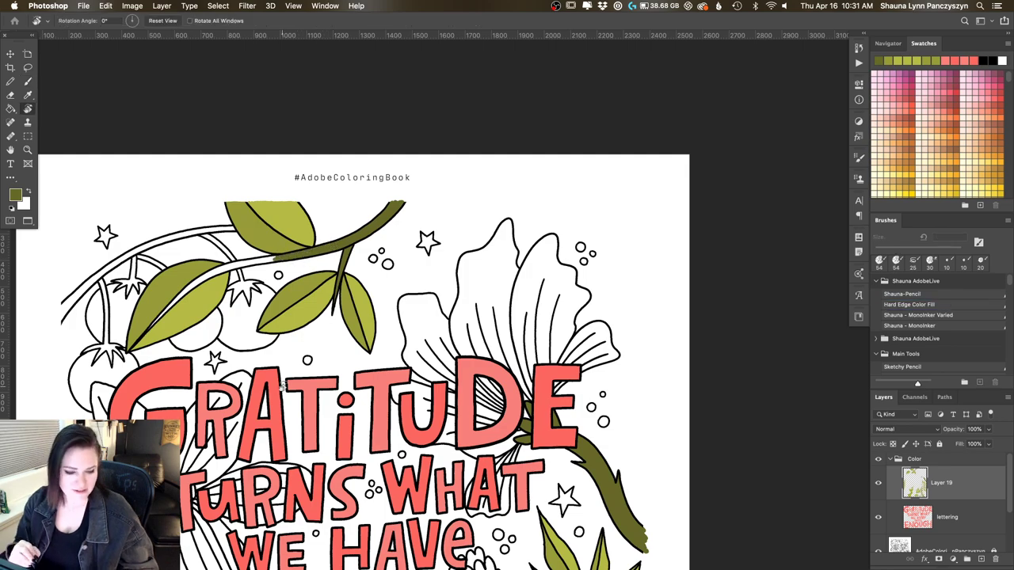
mouse_move(323, 325)
left_mouse_down()
mouse_move(442, 407)
mouse_move(539, 376)
mouse_move(546, 354)
left_mouse_up()
key("b")
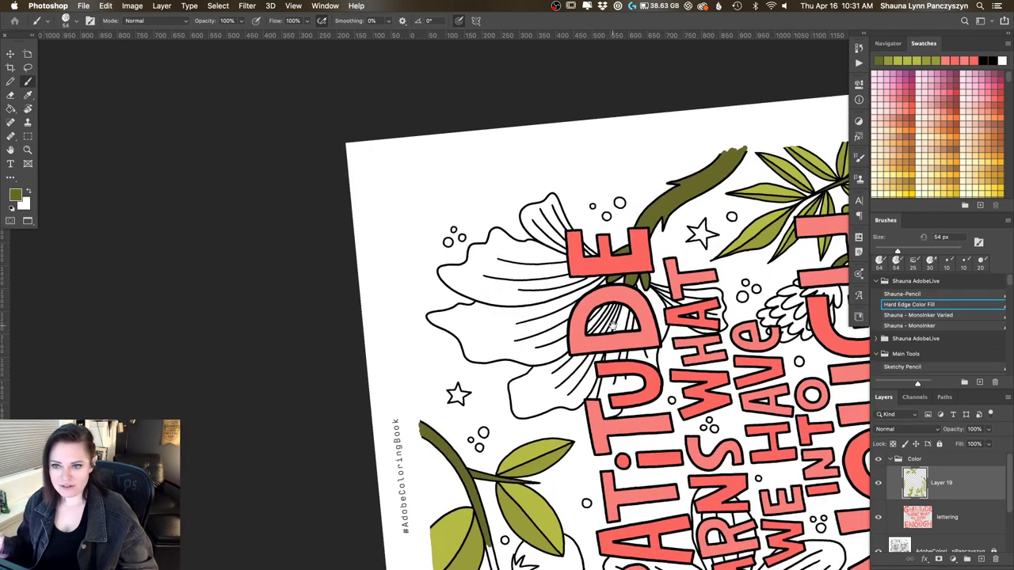
left_click_drag(647, 410, 577, 228)
scroll(577, 227, "down", 2)
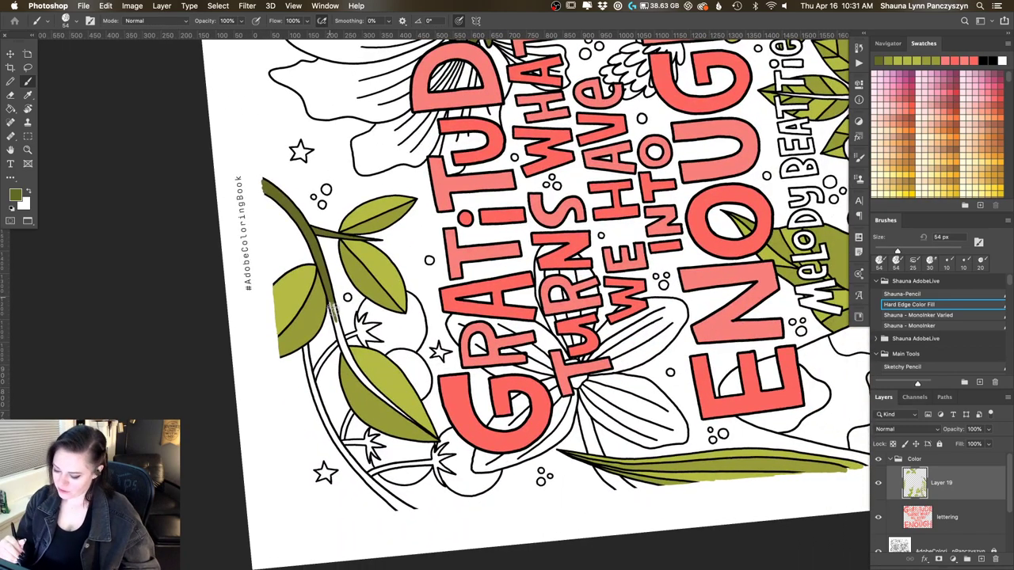
mouse_move(334, 315)
left_mouse_down()
mouse_move(342, 346)
mouse_move(332, 307)
mouse_move(355, 370)
left_mouse_up()
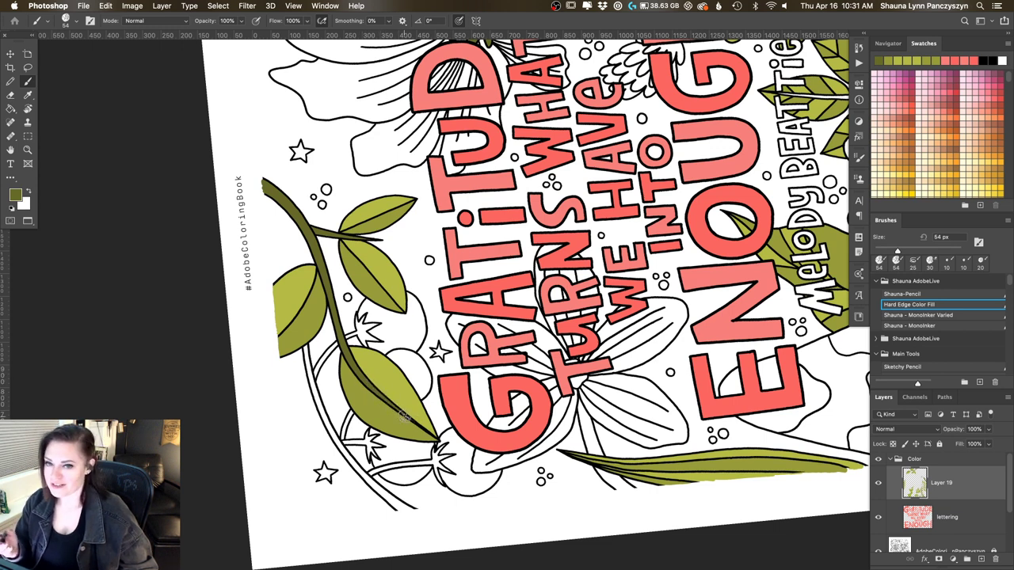
Paint the fruit vine's main stem, its two stalks nearest the branch leaves and their star-shaped caps in the darker olive green
mouse_move(409, 412)
left_mouse_down()
mouse_move(433, 384)
mouse_move(485, 258)
mouse_move(415, 283)
left_mouse_up()
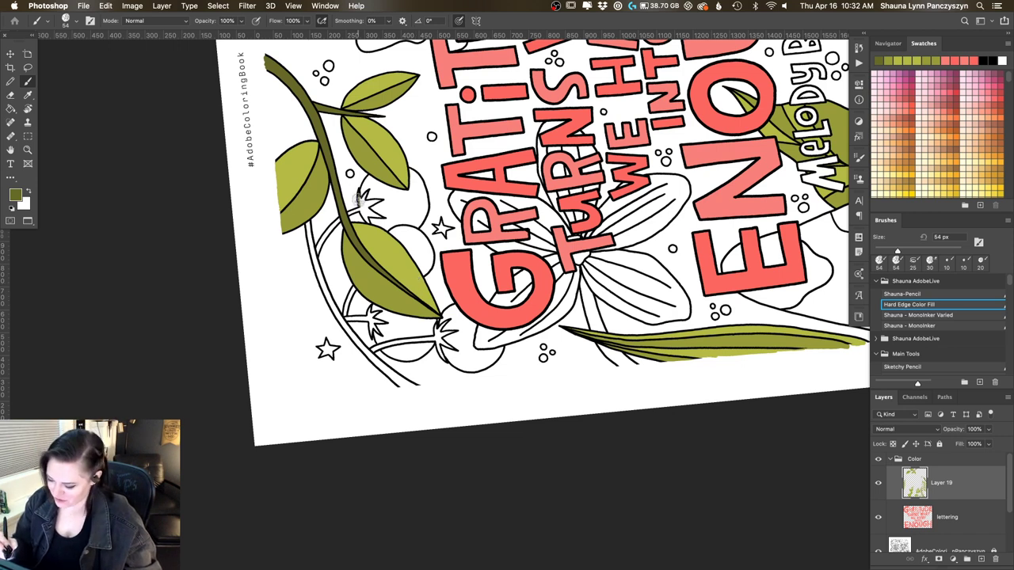
mouse_move(364, 196)
left_mouse_down()
mouse_move(363, 216)
mouse_move(364, 202)
mouse_move(379, 198)
mouse_move(372, 211)
left_mouse_up()
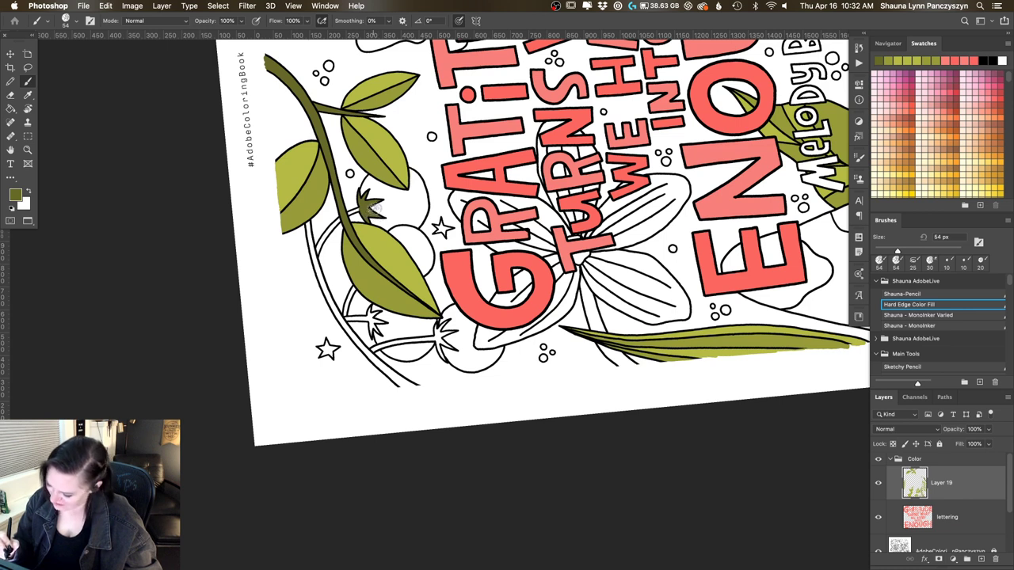
mouse_move(344, 216)
left_mouse_down()
mouse_move(353, 212)
mouse_move(315, 259)
left_mouse_up()
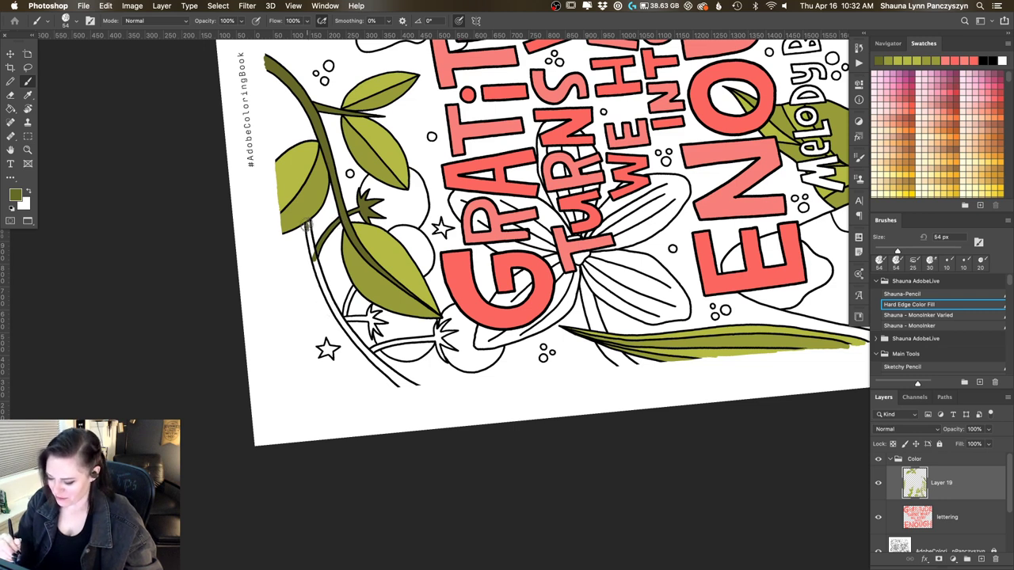
left_click_drag(314, 258, 324, 295)
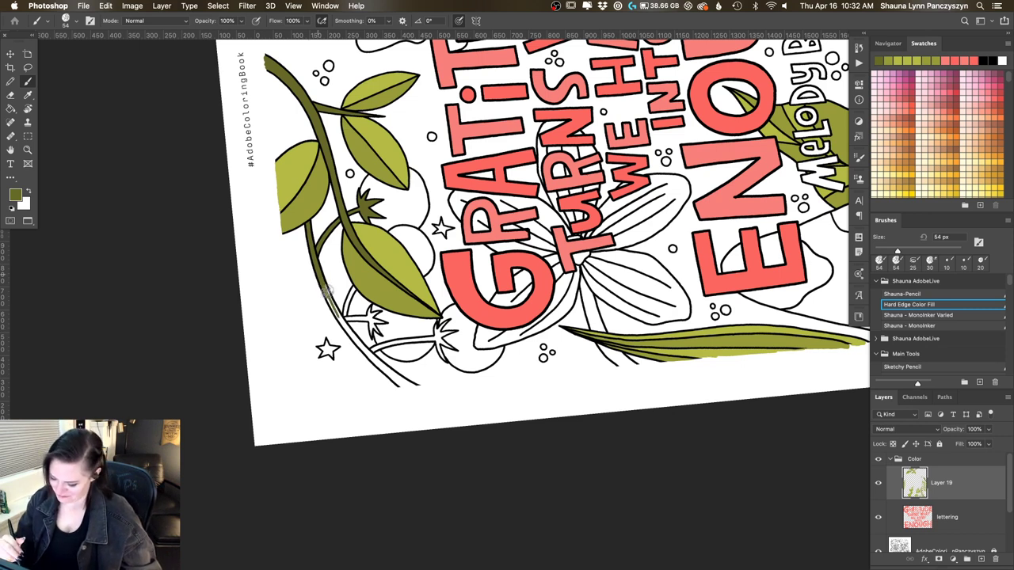
left_click_drag(327, 291, 403, 387)
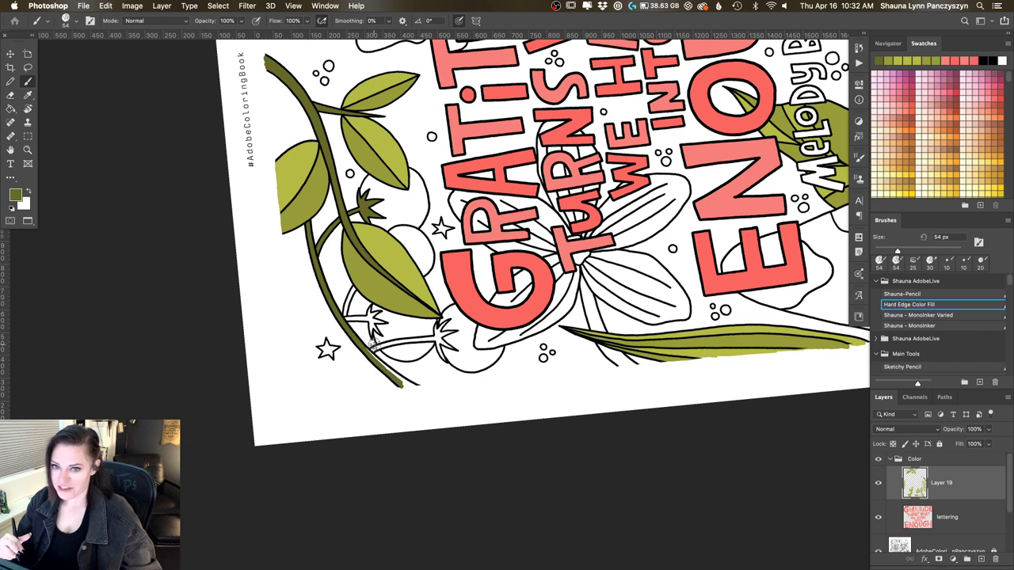
mouse_move(358, 341)
left_mouse_down()
mouse_move(410, 385)
mouse_move(393, 380)
mouse_move(419, 387)
left_mouse_up()
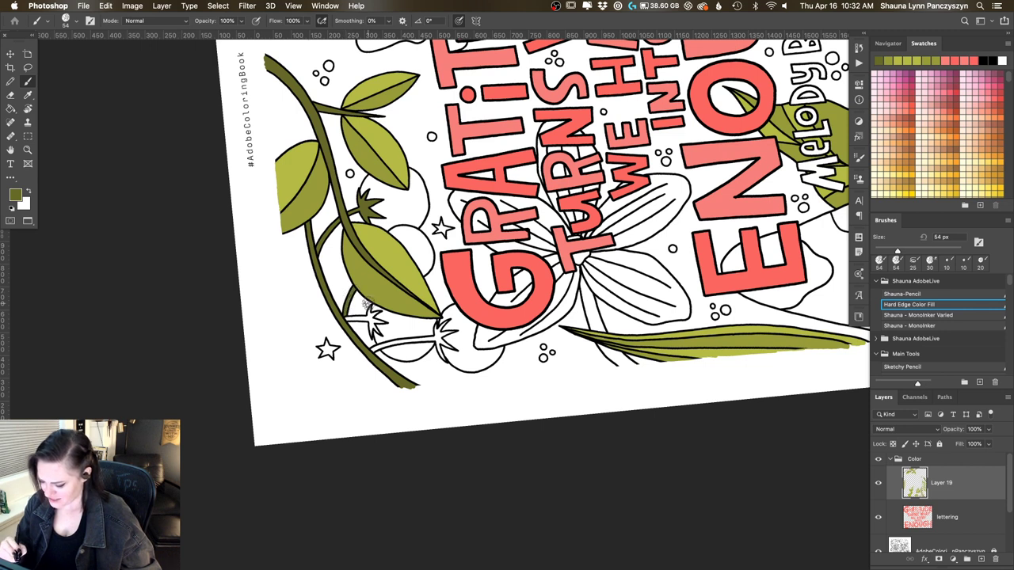
mouse_move(368, 313)
left_mouse_down()
mouse_move(377, 313)
mouse_move(377, 332)
left_mouse_up()
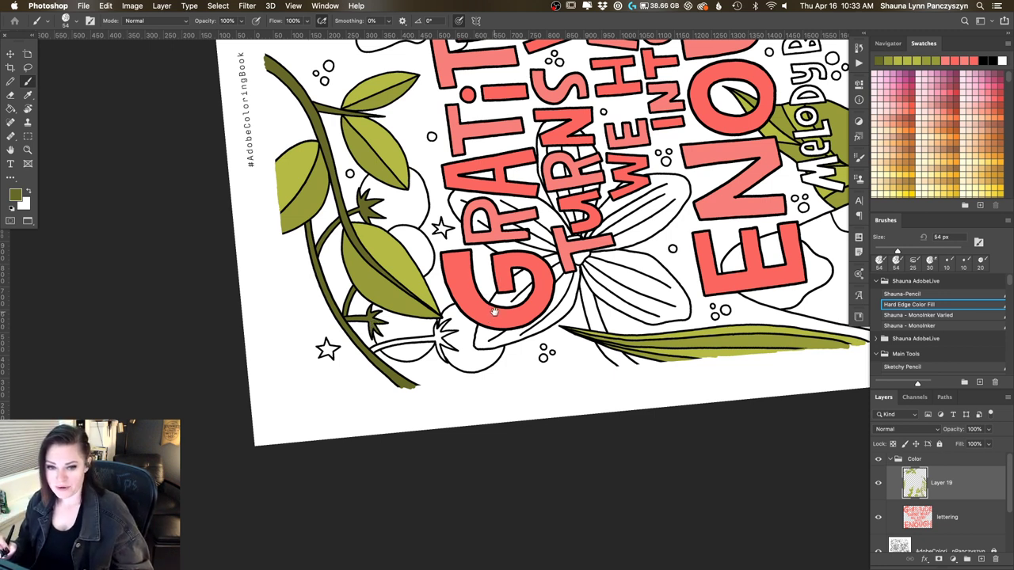
scroll(493, 311, "right", 2)
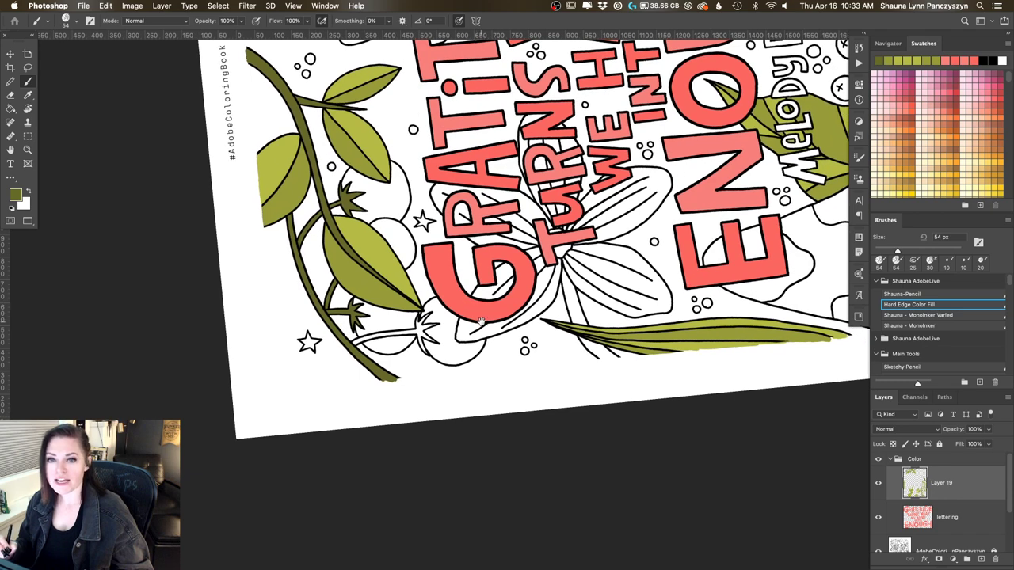
scroll(486, 287, "right", 2)
scroll(485, 287, "down", 1)
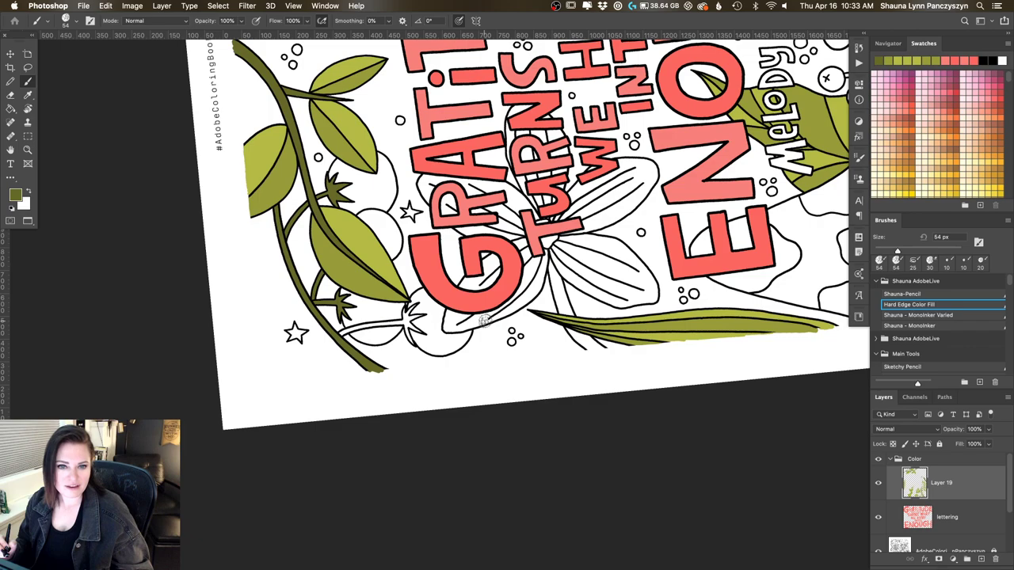
scroll(485, 317, "right", 3)
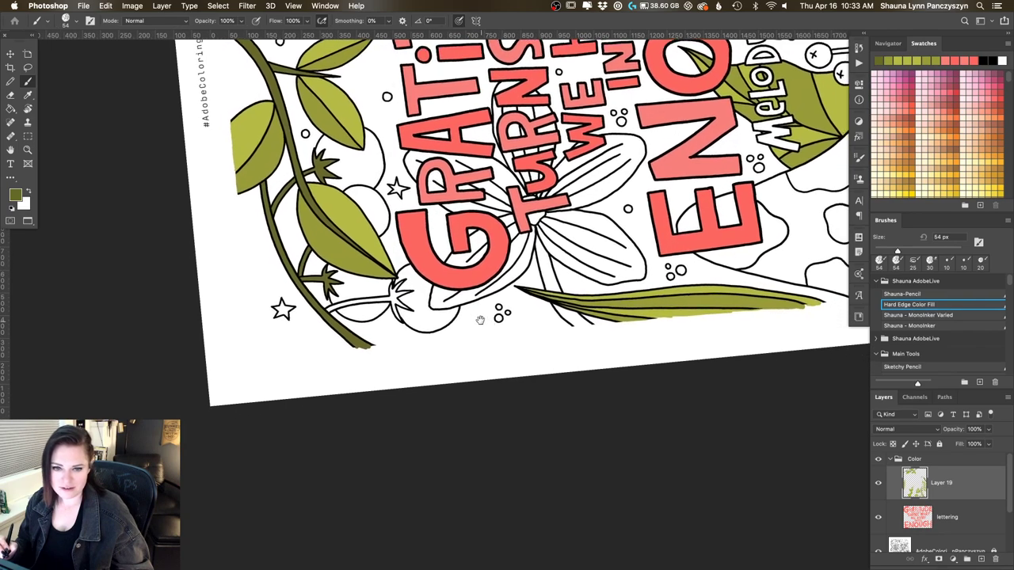
scroll(484, 317, "up", 1)
scroll(484, 321, "down", 2)
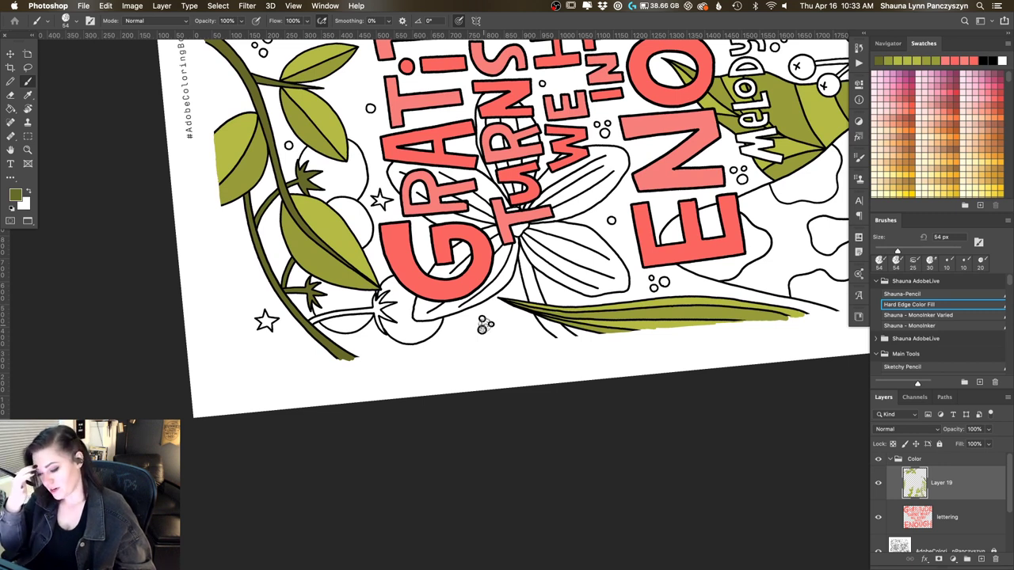
Hide the locked coloring page outline layer to examine the painted colours on their own, and show the outline again
left_click(955, 466)
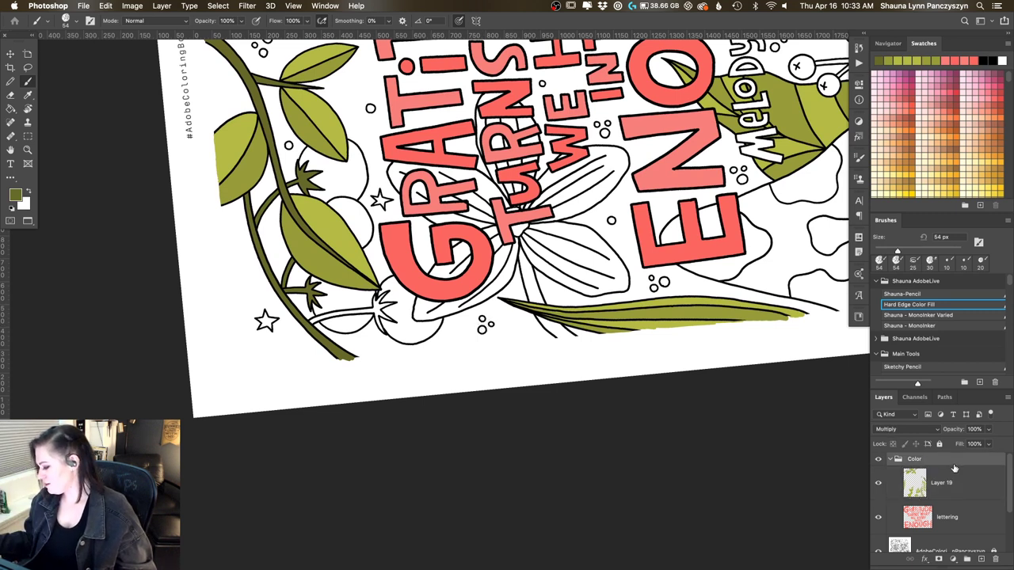
left_click_drag(1010, 463, 1010, 480)
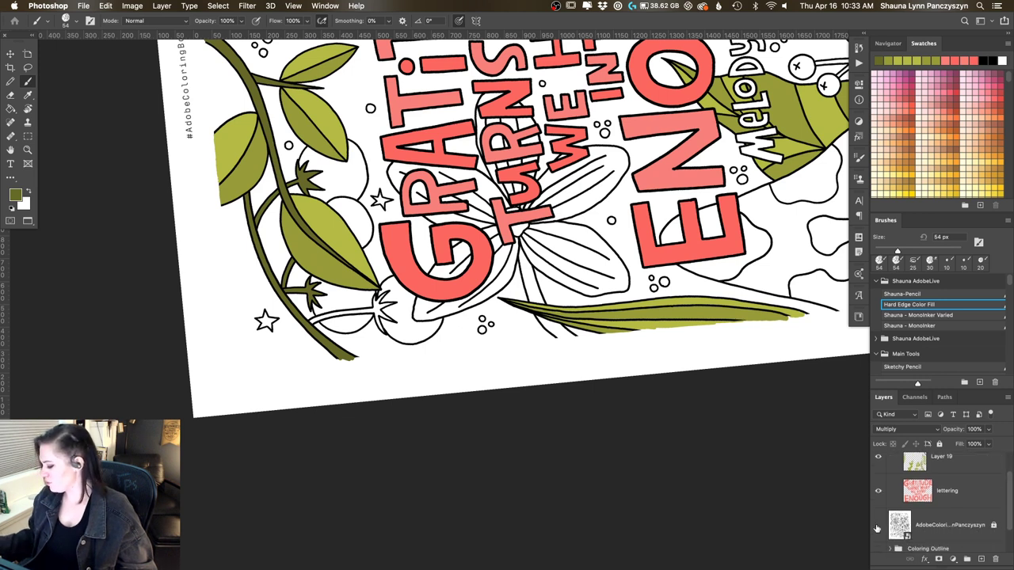
left_click(877, 526)
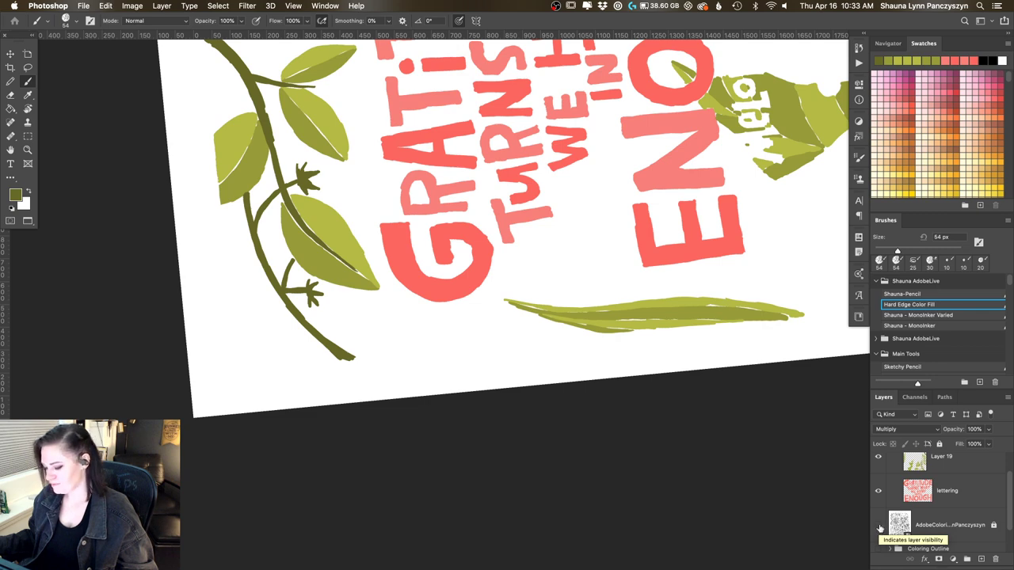
left_click(877, 527)
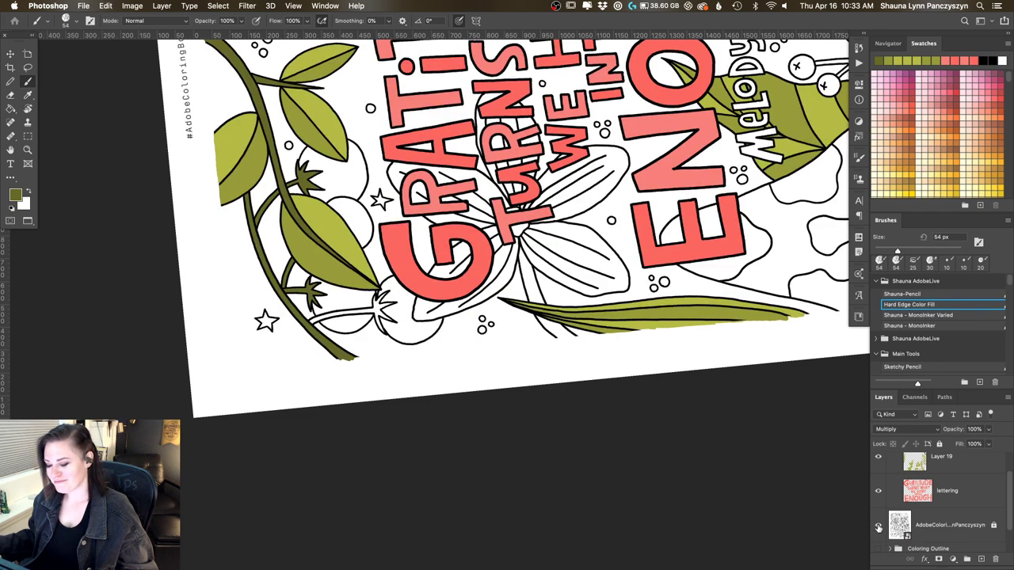
Paint the remaining fruit stalk and star-shaped cap beside the G darker olive on Layer 19, and reset the canvas rotation to 0°
left_click(949, 461)
left_click_drag(366, 385, 374, 417)
mouse_move(329, 350)
left_mouse_down()
mouse_move(320, 355)
mouse_move(383, 337)
left_mouse_up()
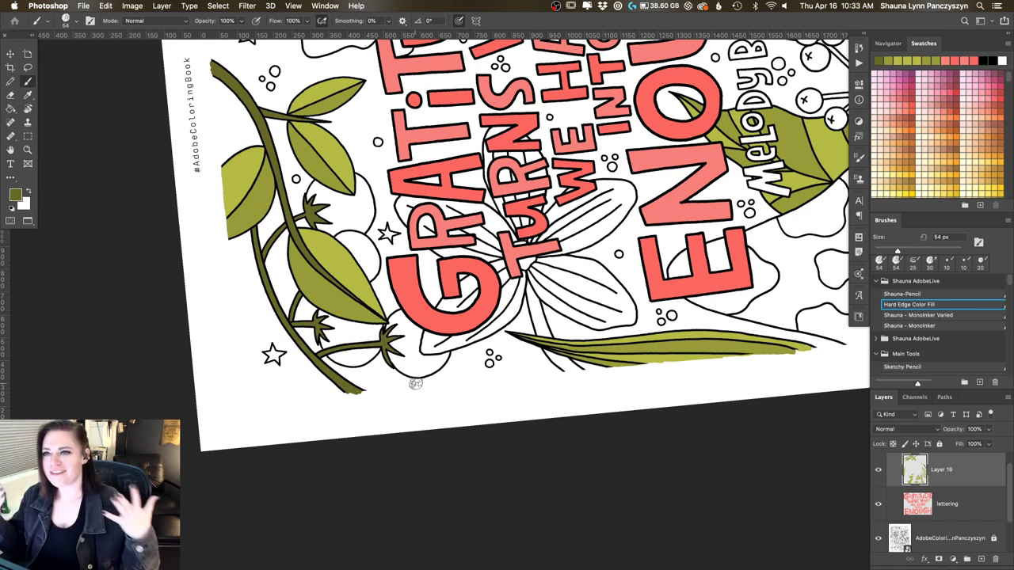
key("r")
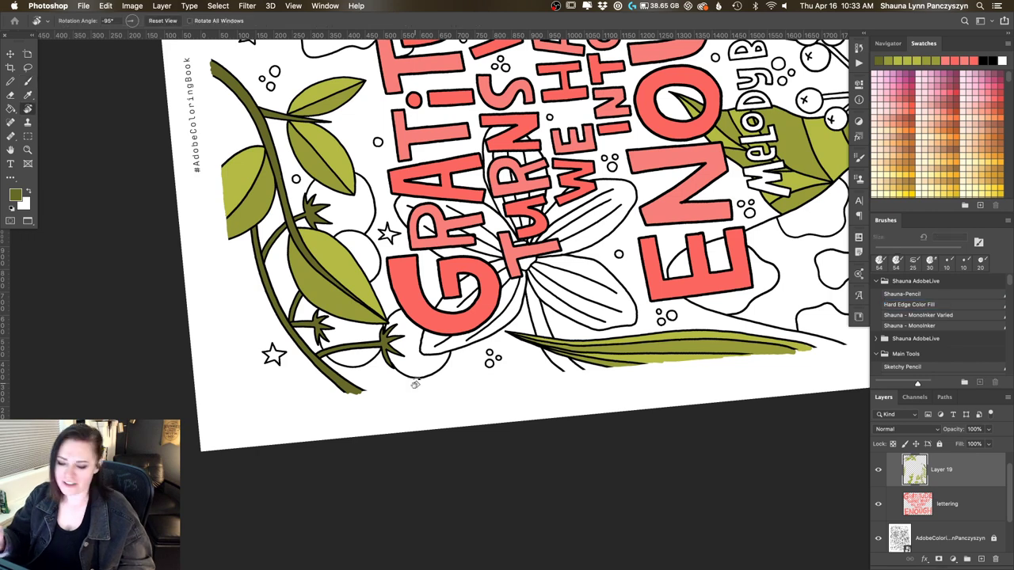
left_click(163, 20)
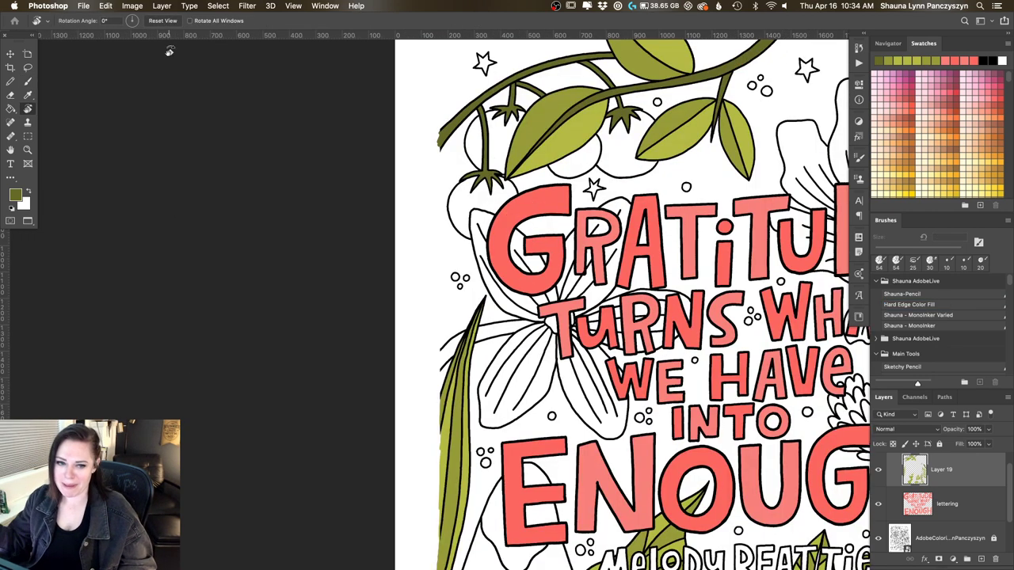
key("b")
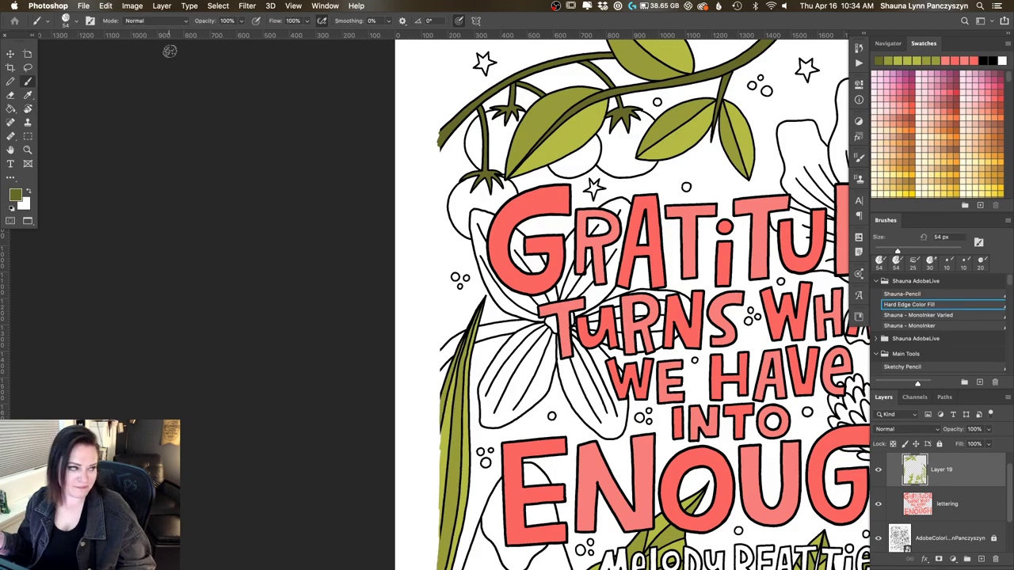
Paint the branching stem of the berry cluster below the MELODY BEATTIE lettering darker olive on Layer 19
mouse_move(612, 275)
left_mouse_down()
mouse_move(490, 259)
mouse_move(457, 265)
left_mouse_up()
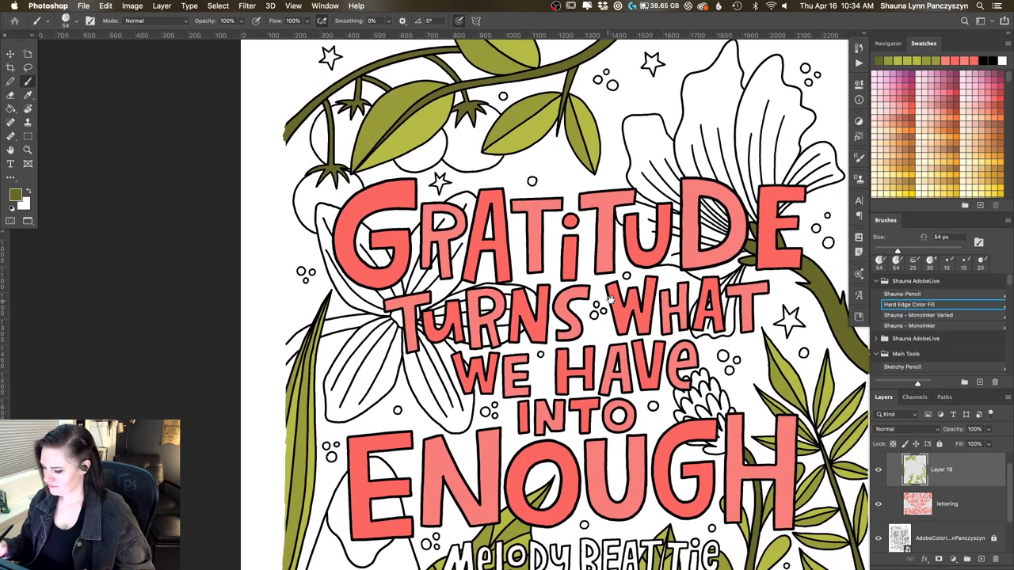
left_click_drag(650, 301, 602, 374)
scroll(602, 377, "down", 5)
scroll(602, 378, "right", 5)
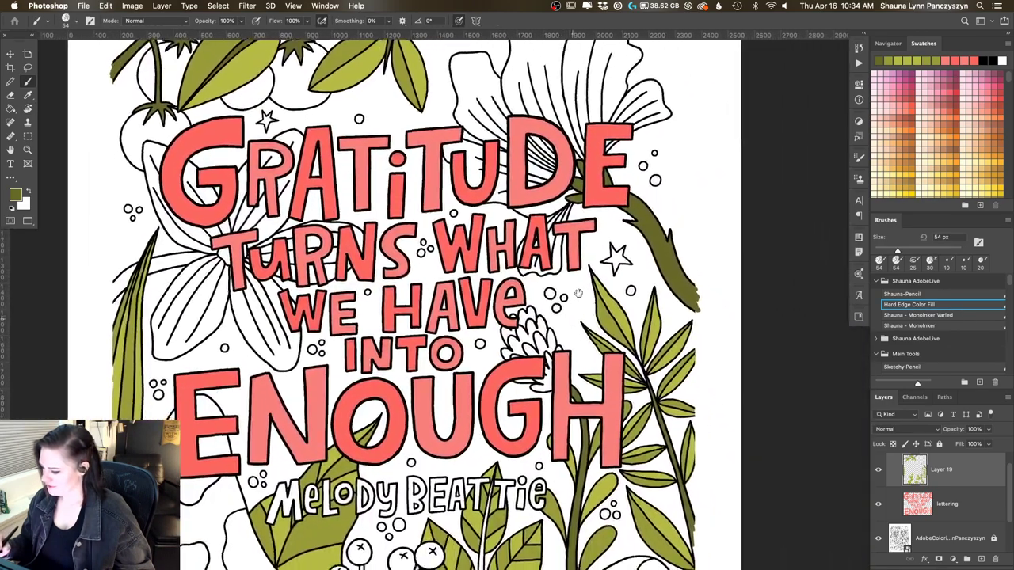
scroll(597, 322, "down", 5)
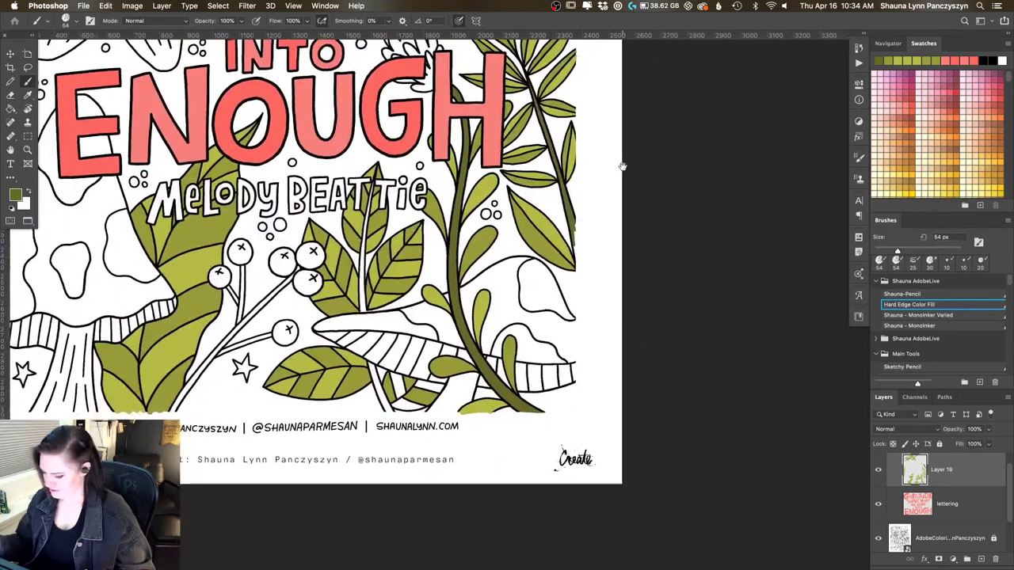
scroll(597, 322, "left", 5)
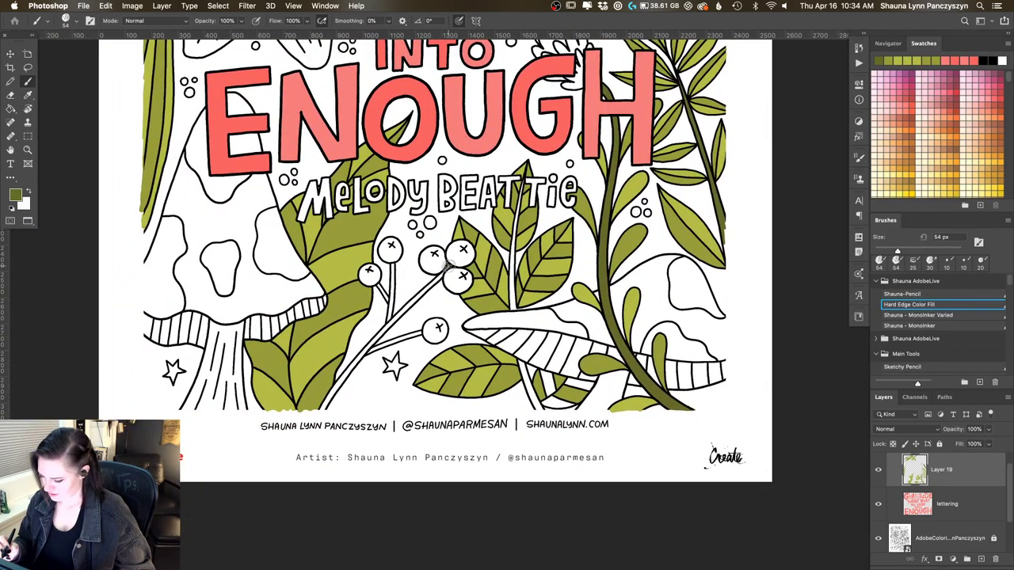
mouse_move(448, 267)
left_mouse_down()
mouse_move(379, 331)
mouse_move(320, 408)
left_mouse_up()
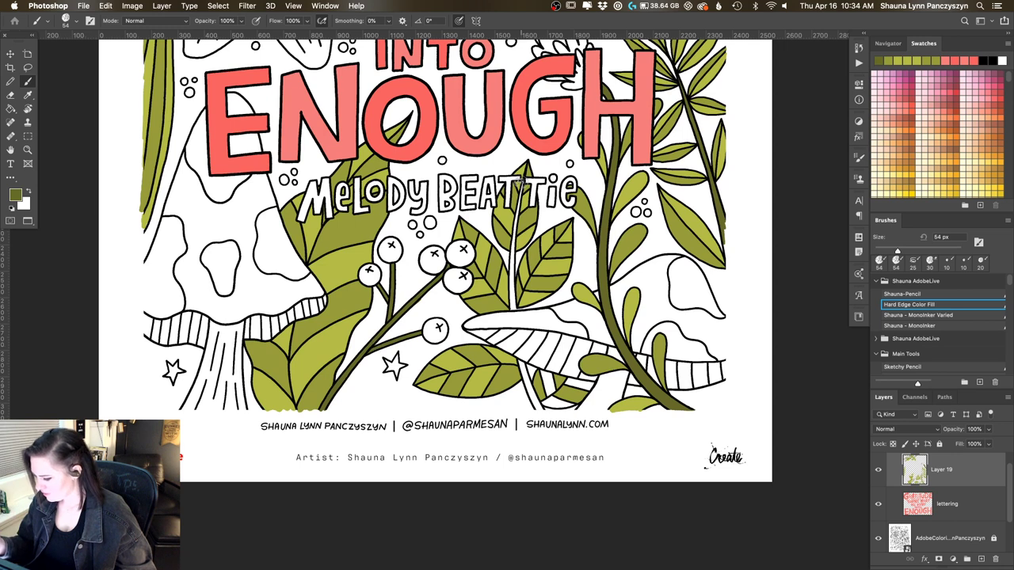
Paint the upright stem of the veined-leaf plant below BEATTIE darker olive, including its section beneath the flat mushroom, redoing that lower stroke
left_click_drag(515, 220, 510, 301)
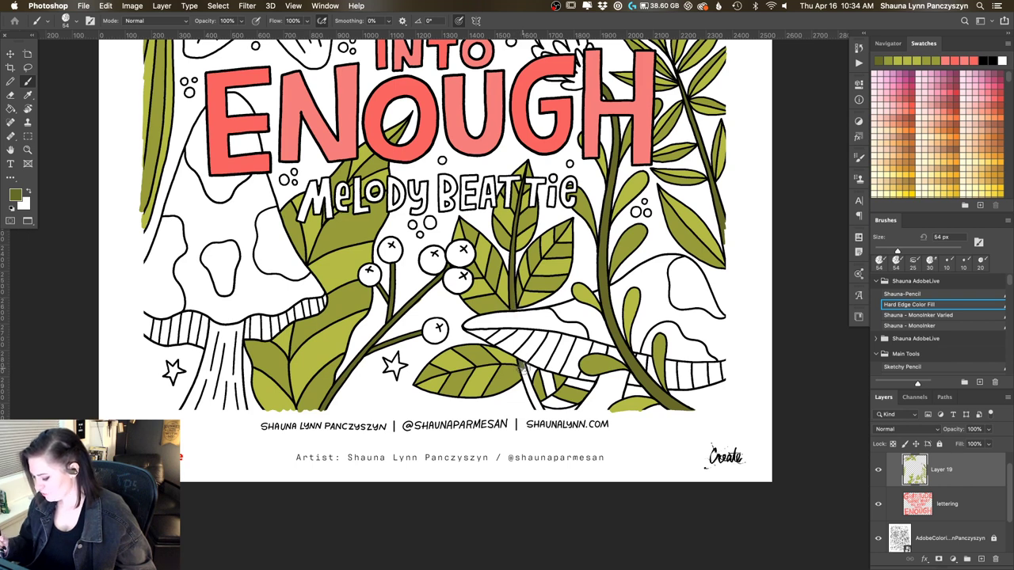
left_click_drag(521, 363, 546, 417)
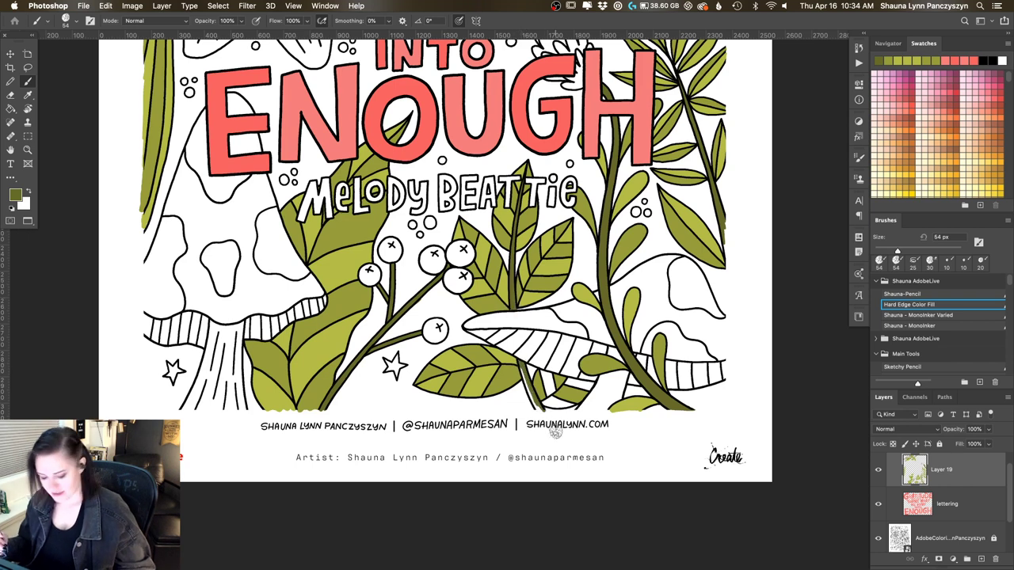
key("ctrl+z")
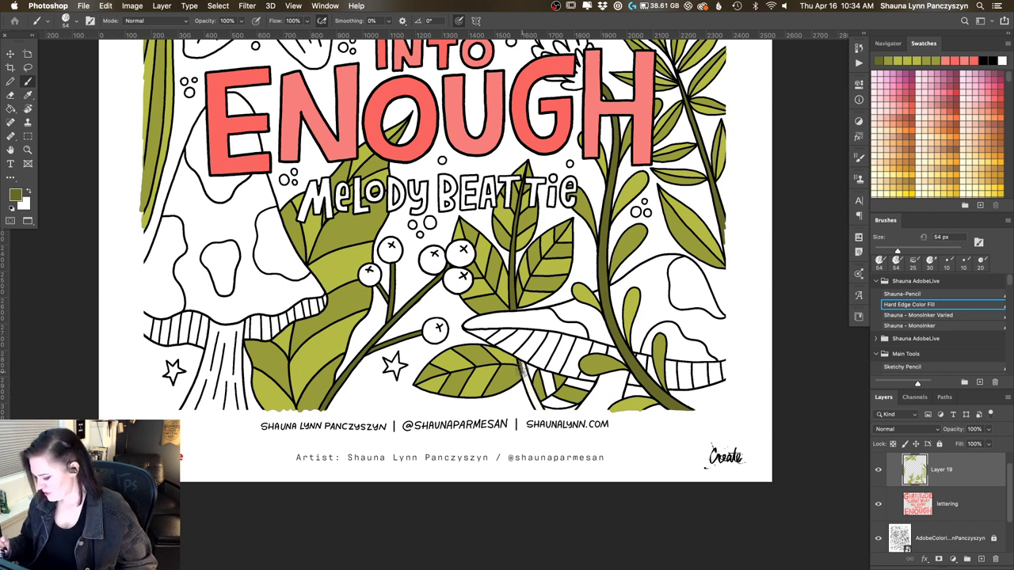
left_click_drag(521, 366, 540, 409)
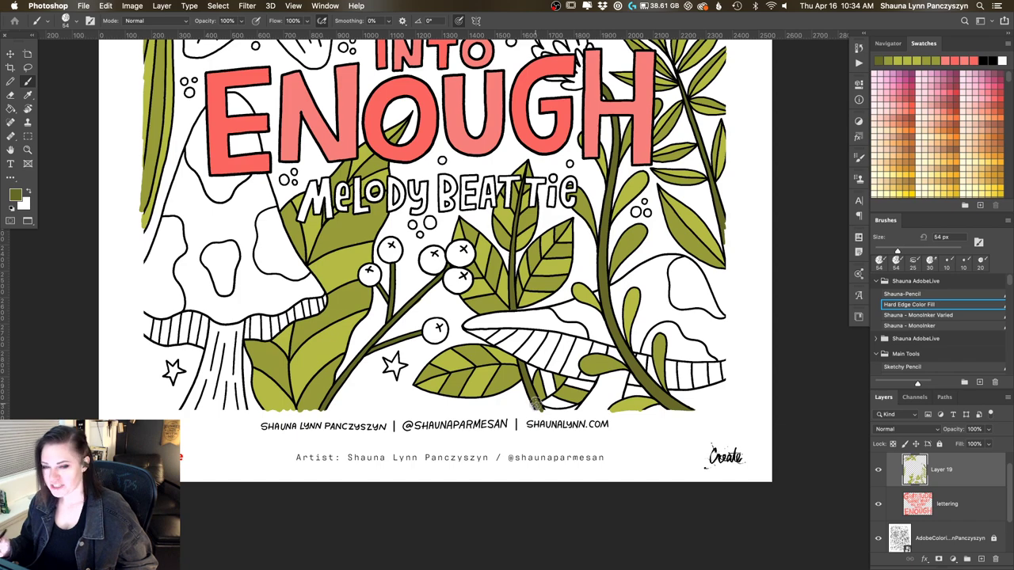
Paint the short outer stem section beside the long blade-shaped leaves near TURNS darker olive
left_click_drag(459, 327, 542, 316)
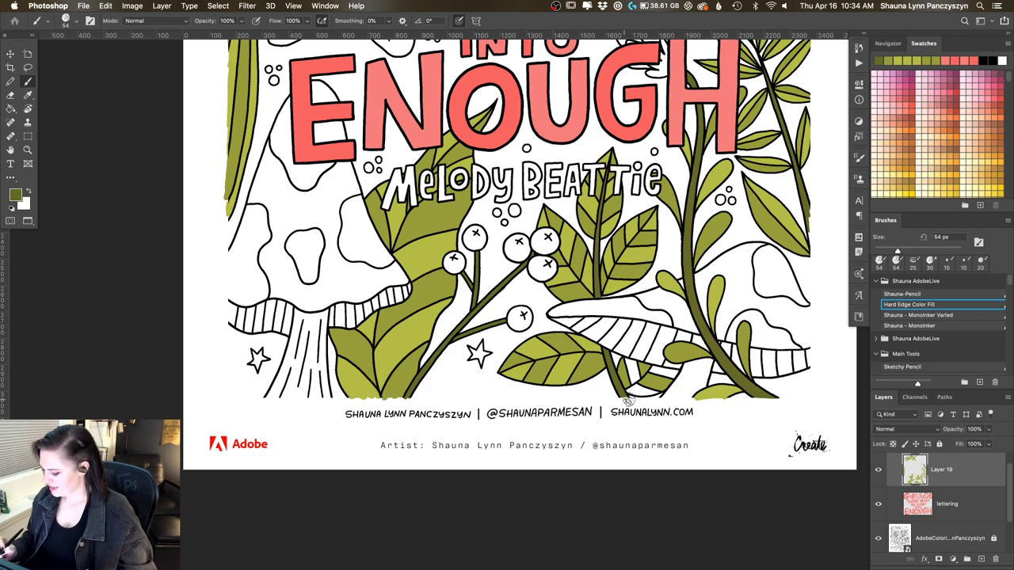
scroll(607, 369, "left", 4)
scroll(606, 368, "up", 2)
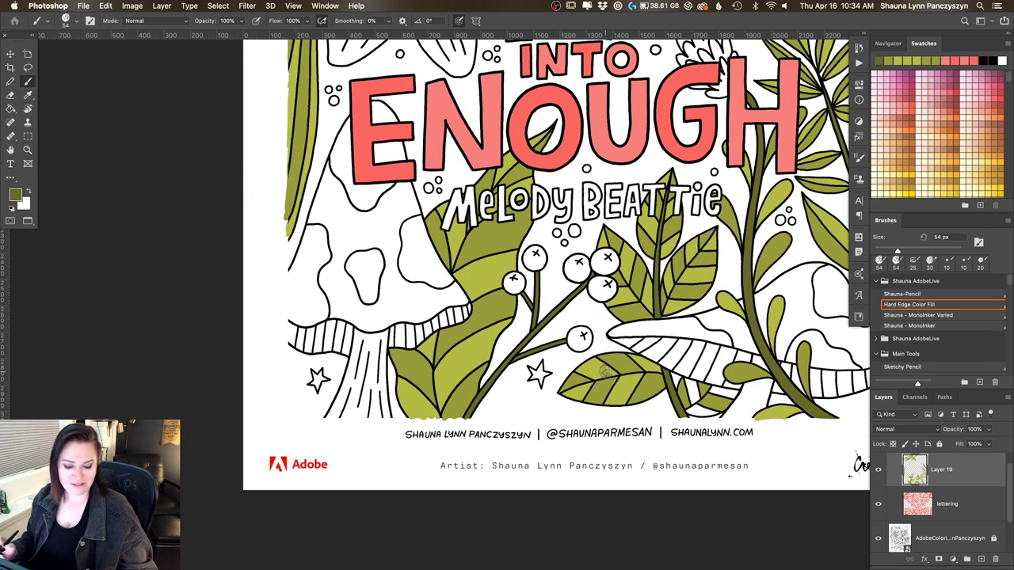
scroll(567, 330, "up", 2)
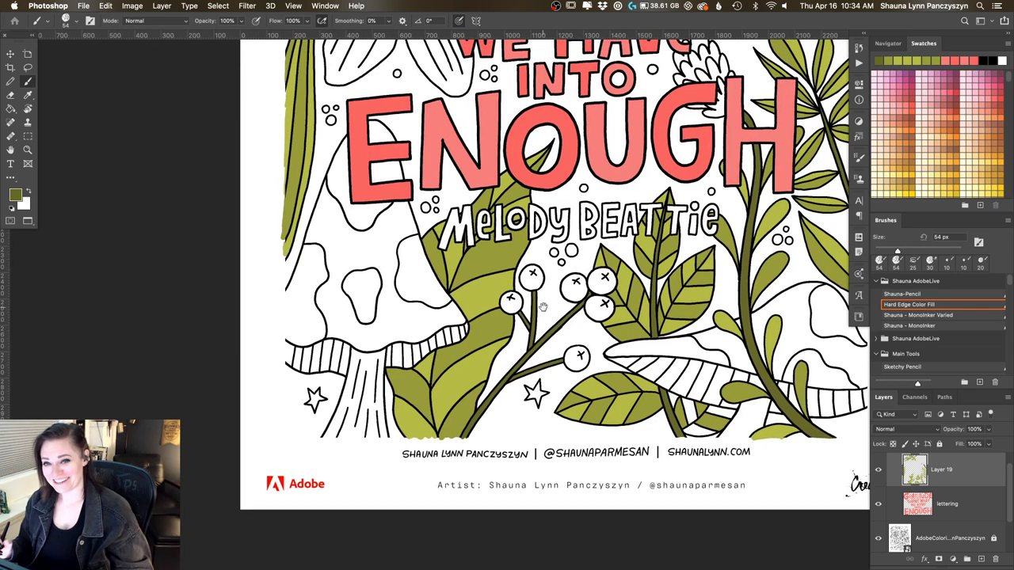
scroll(543, 315, "up", 4)
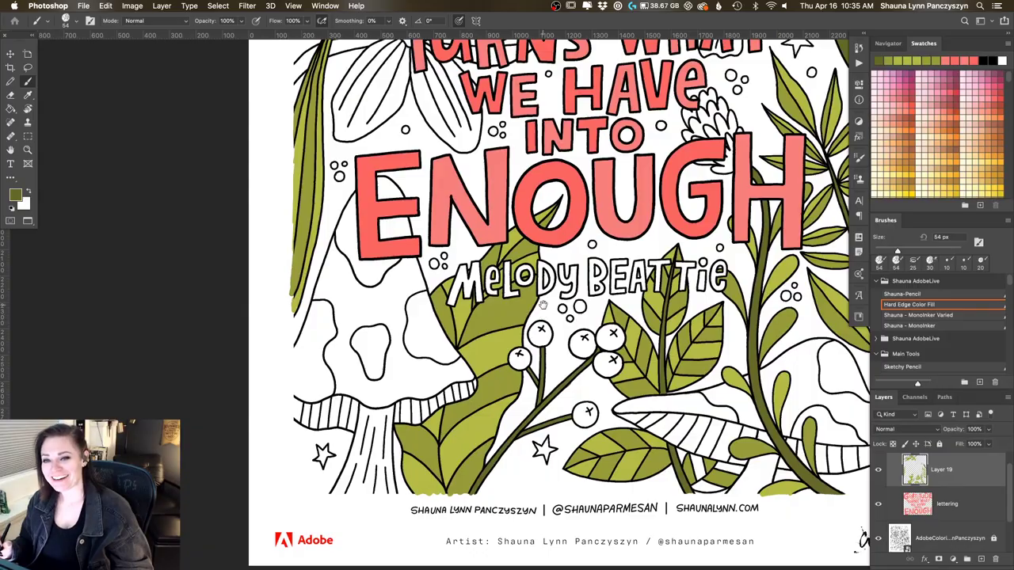
scroll(543, 305, "up", 6)
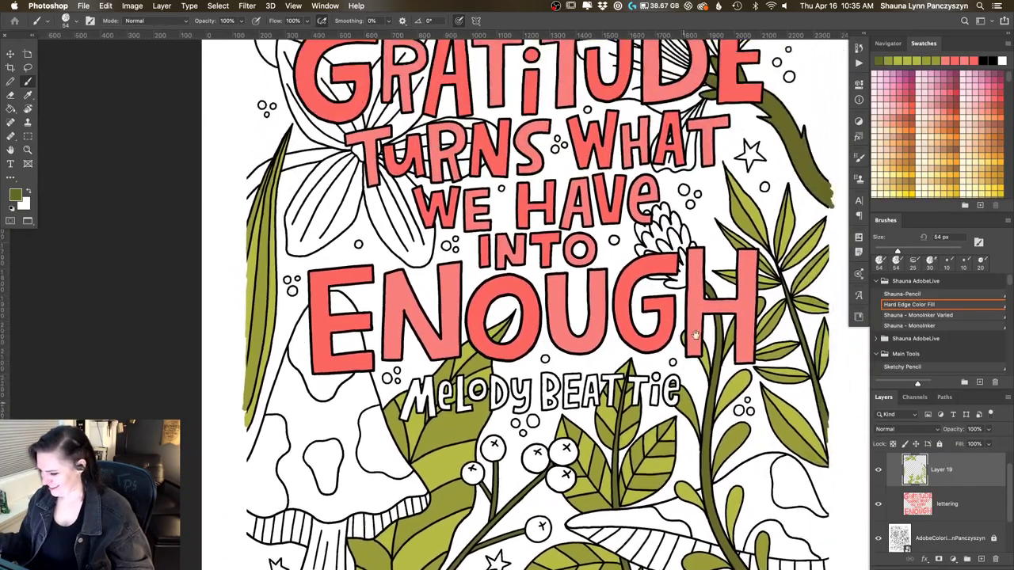
left_click_drag(696, 335, 736, 335)
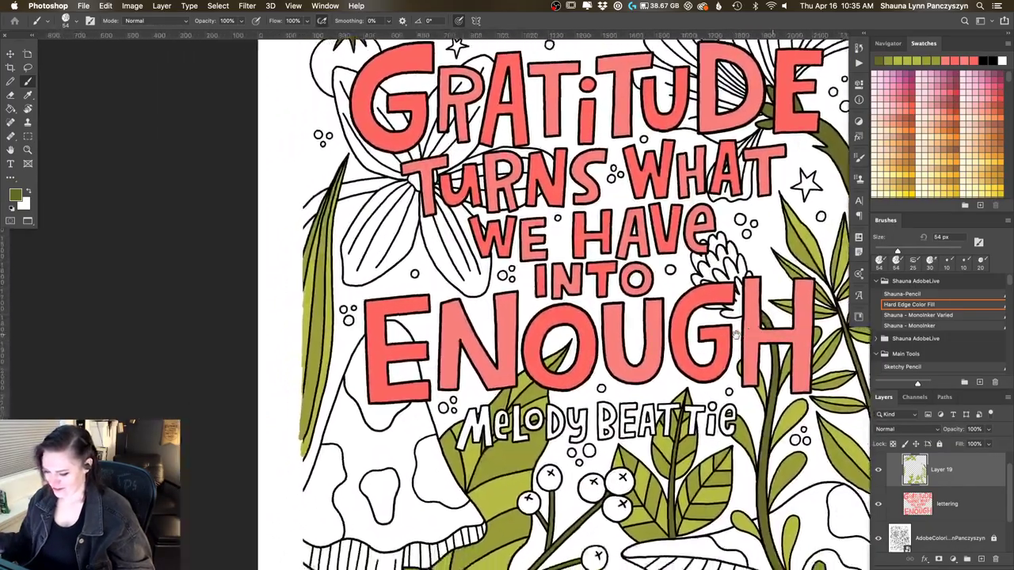
scroll(736, 333, "left", 2)
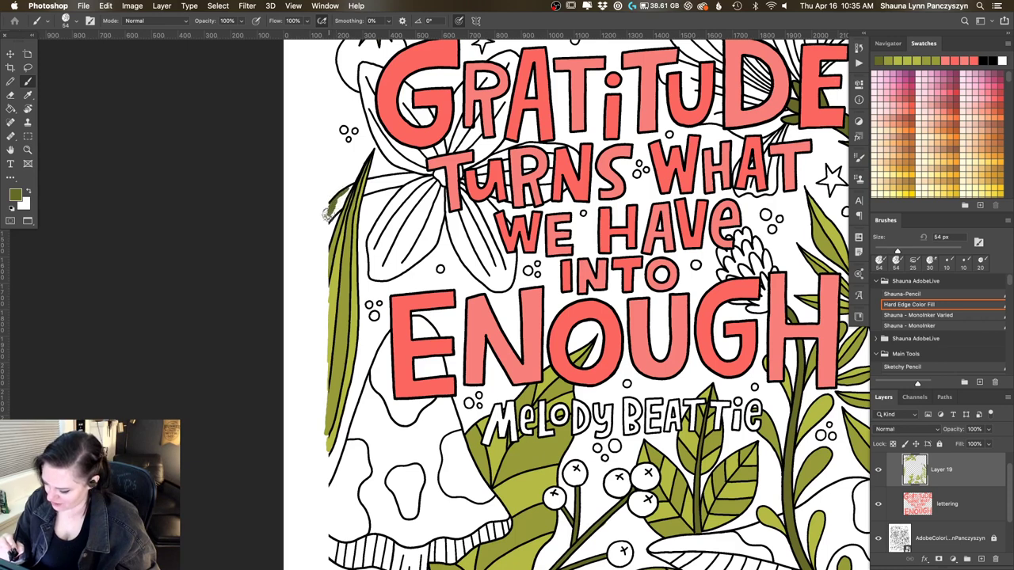
mouse_move(326, 214)
left_mouse_down()
mouse_move(353, 174)
mouse_move(338, 206)
mouse_move(341, 198)
left_mouse_up()
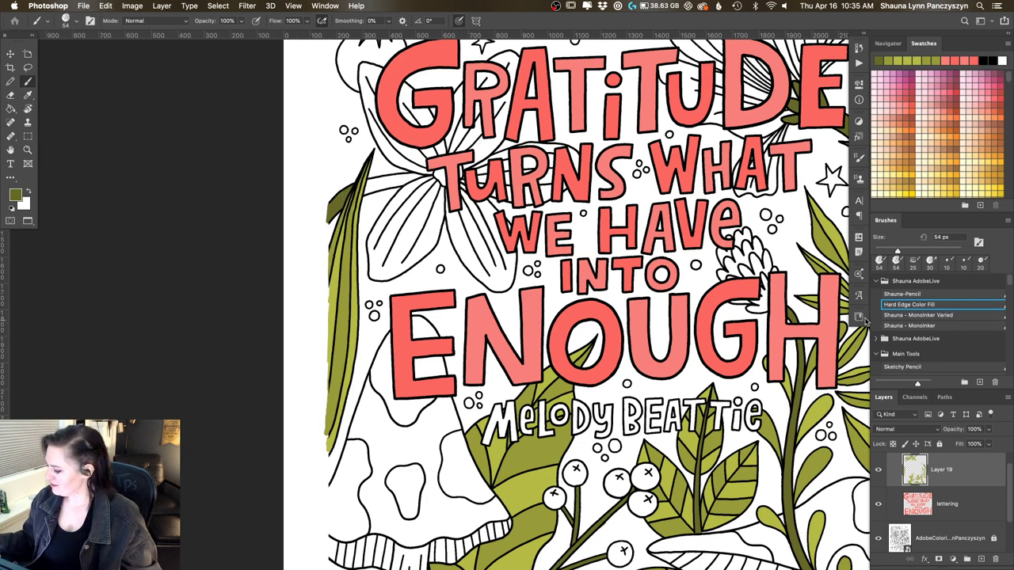
Paint the rest of the flower stem beside TURNS darker olive and the flower's centre in the yellow from Color Theme 1
left_click(858, 316)
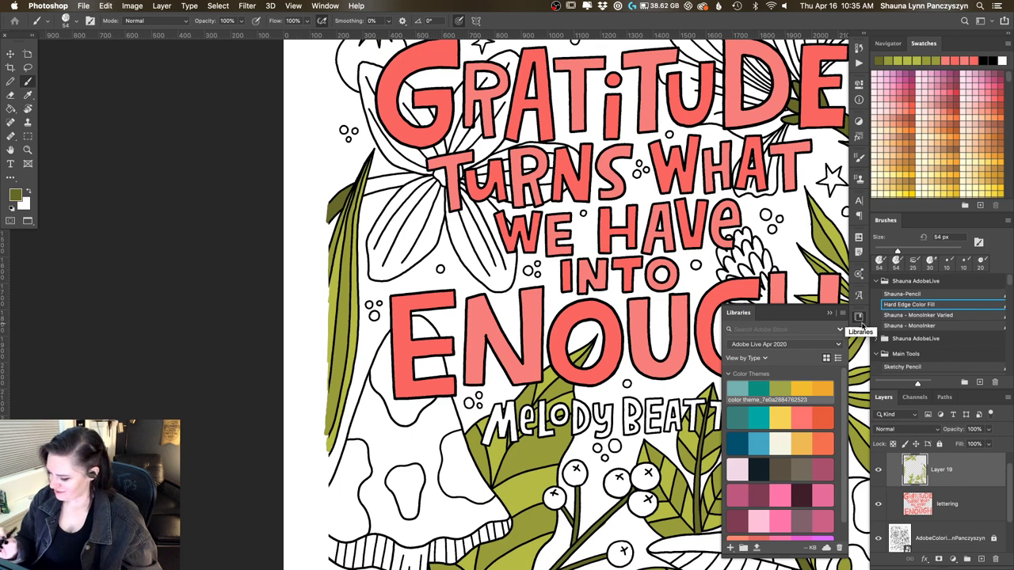
mouse_move(370, 182)
left_mouse_down()
mouse_move(425, 173)
mouse_move(363, 196)
mouse_move(388, 190)
left_mouse_up()
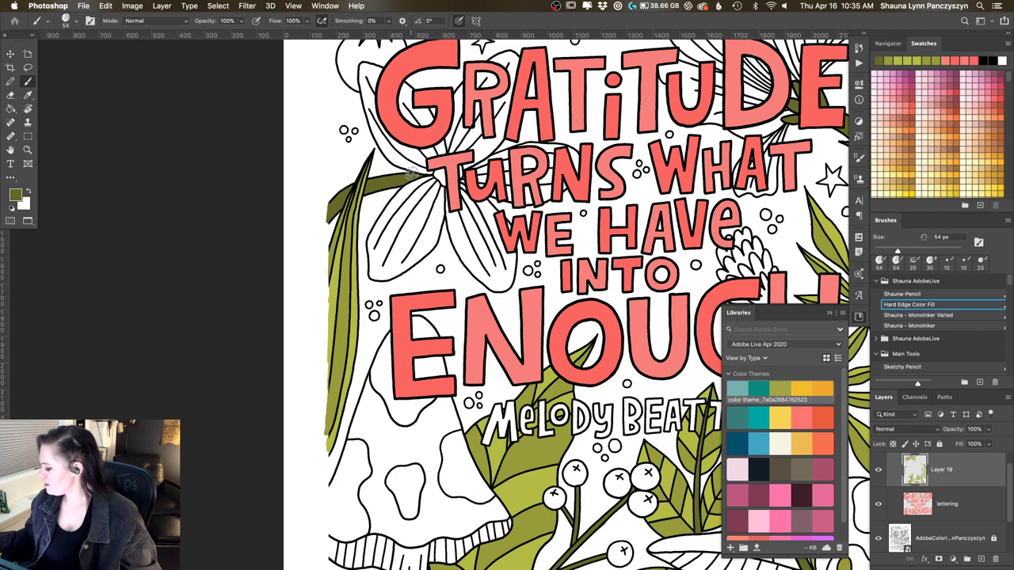
left_click(782, 425)
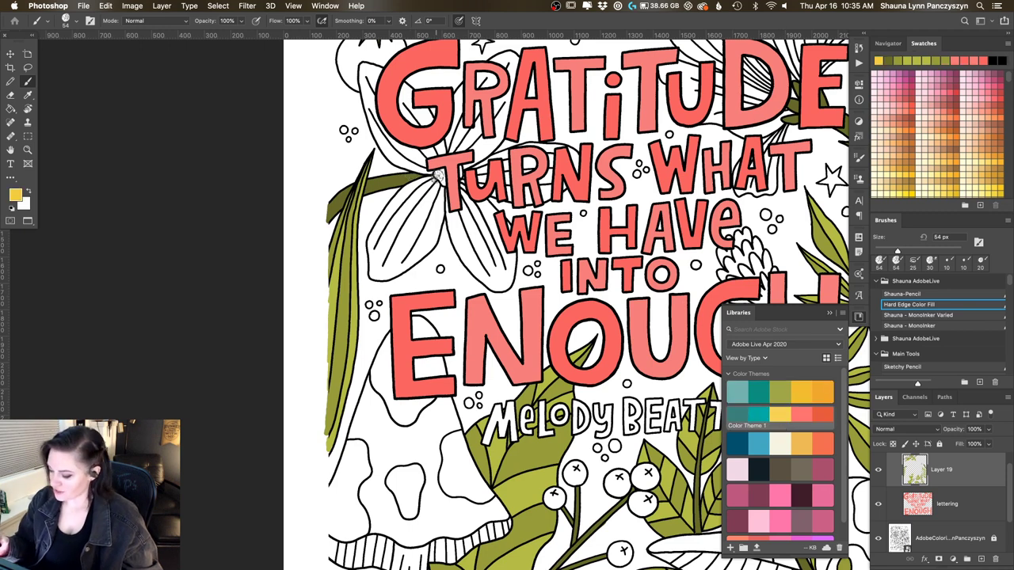
left_click_drag(441, 173, 446, 185)
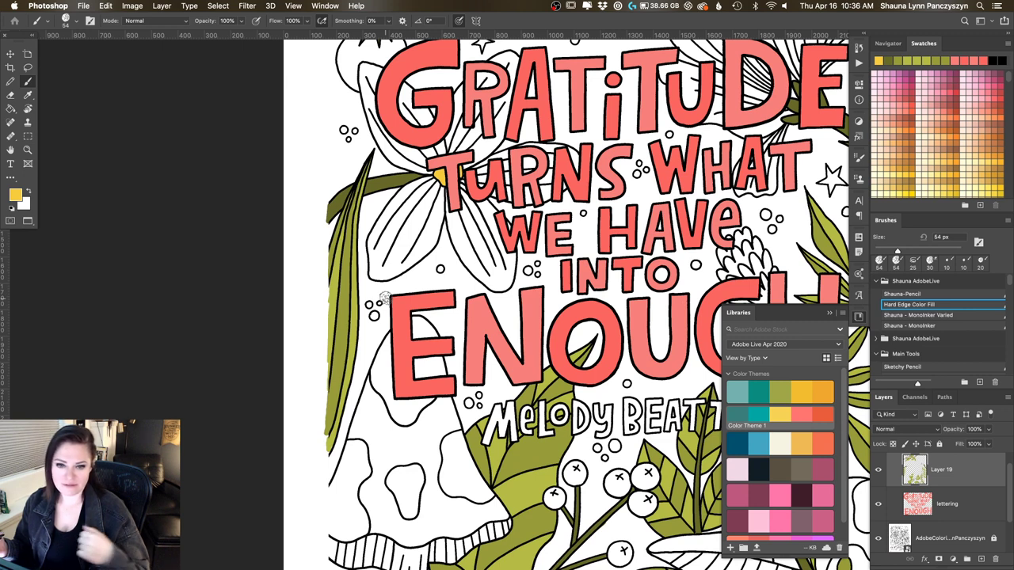
Try the Multiply blend mode on Layer 19, return it to Normal, and check the Color group's blend mode
left_click(925, 432)
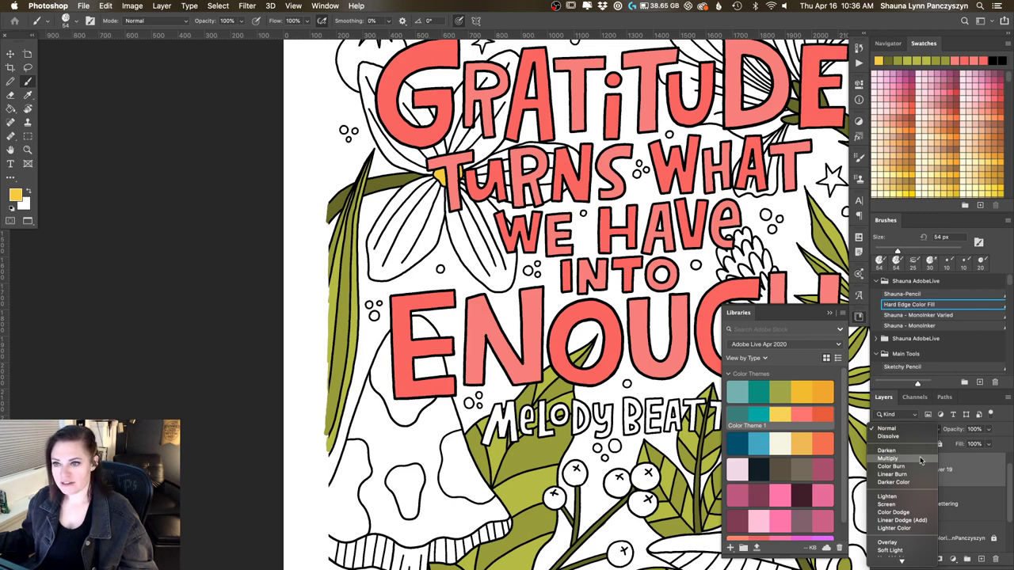
left_click(1008, 471)
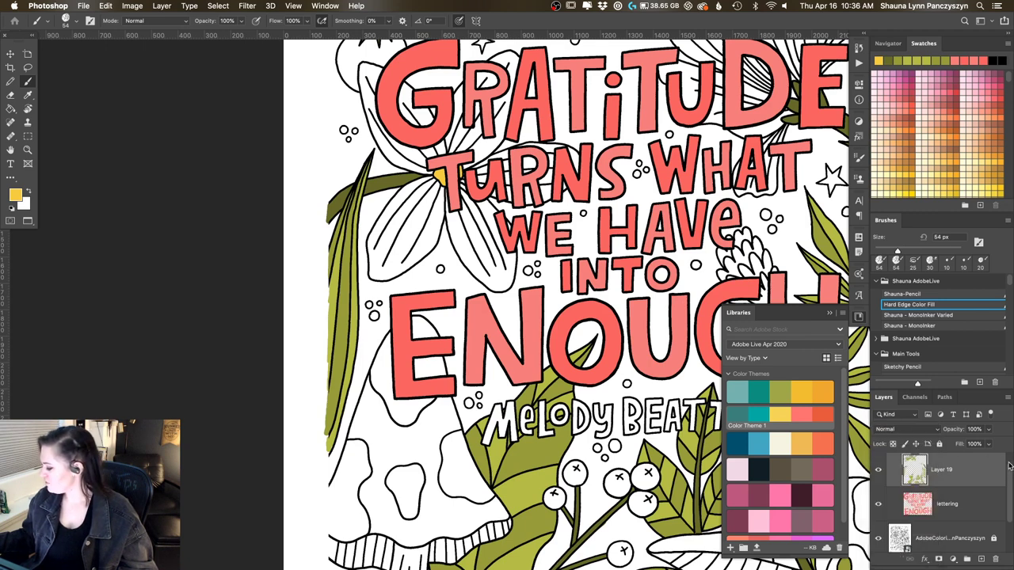
scroll(1009, 474, "up", 1)
left_click(968, 465)
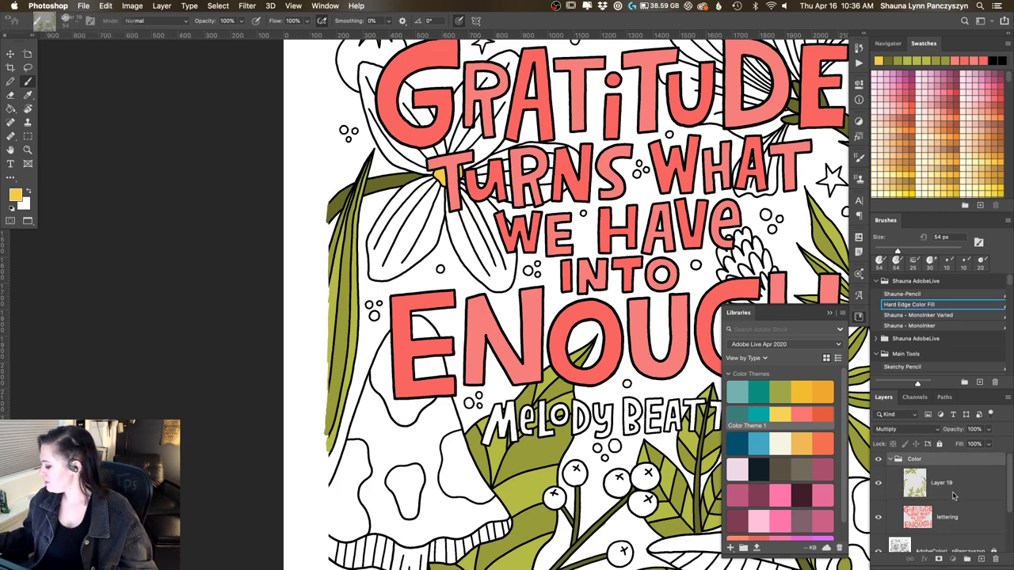
left_click(911, 430)
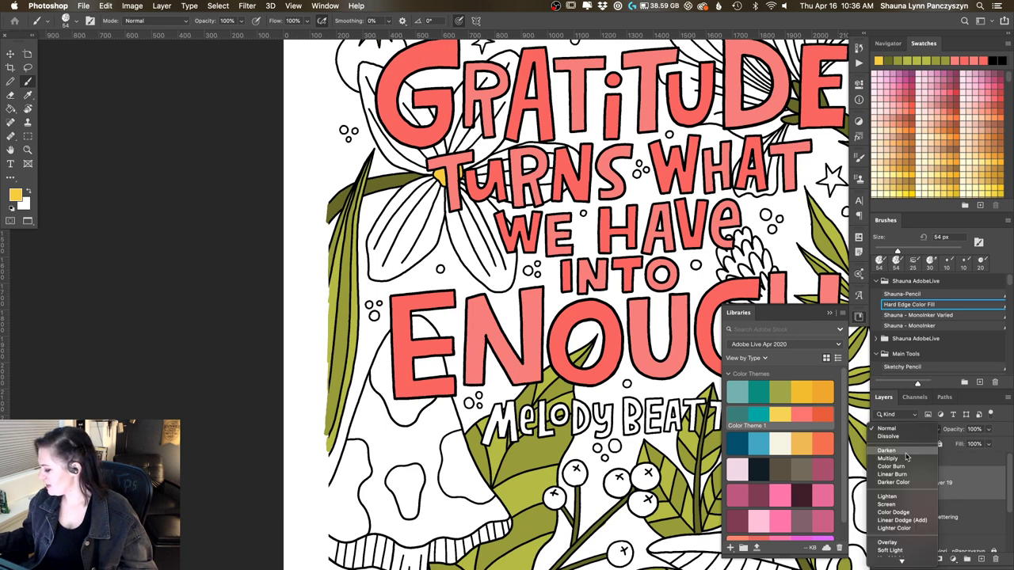
left_click(907, 459)
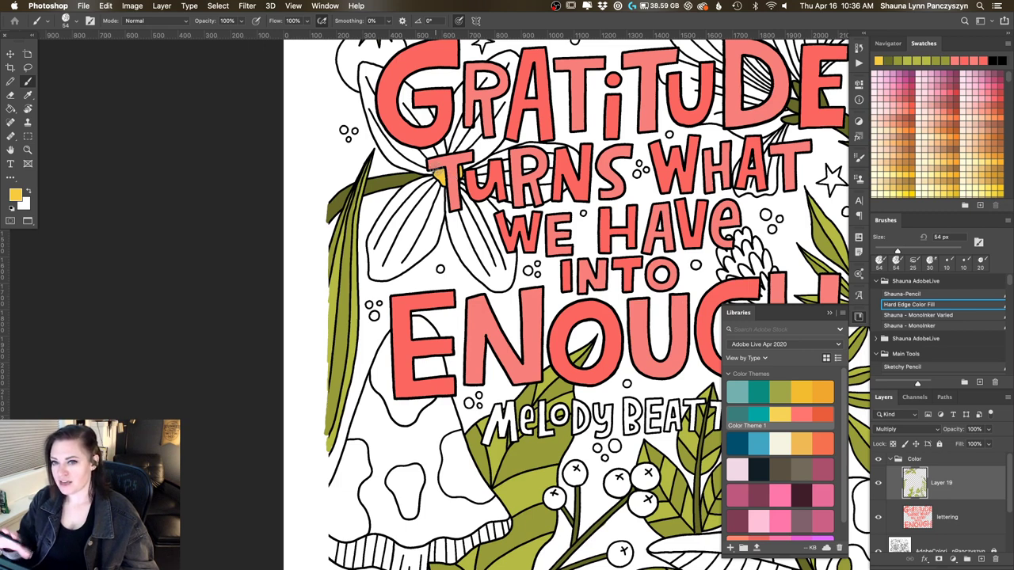
left_click(907, 430)
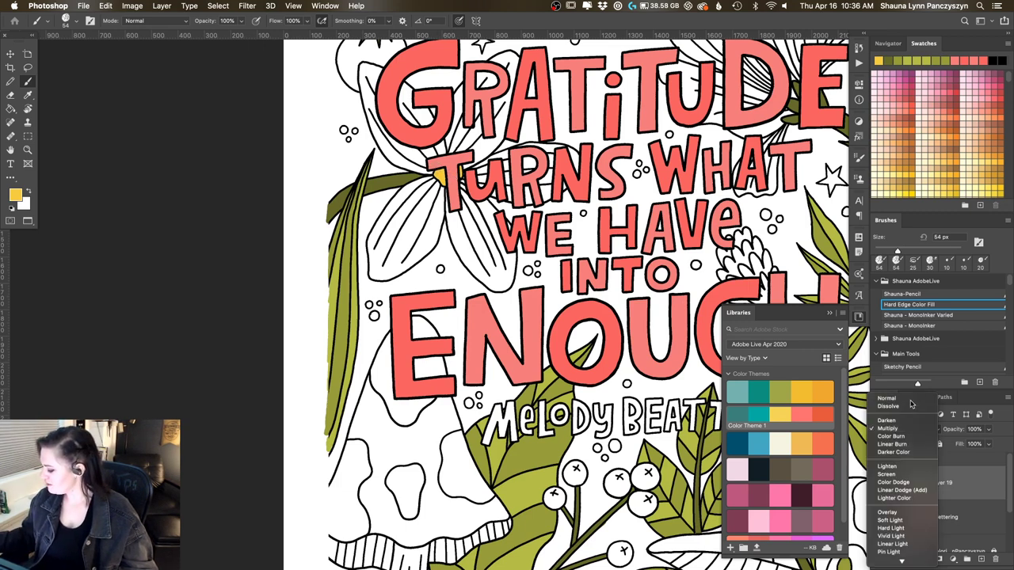
left_click(903, 405)
left_click(942, 460)
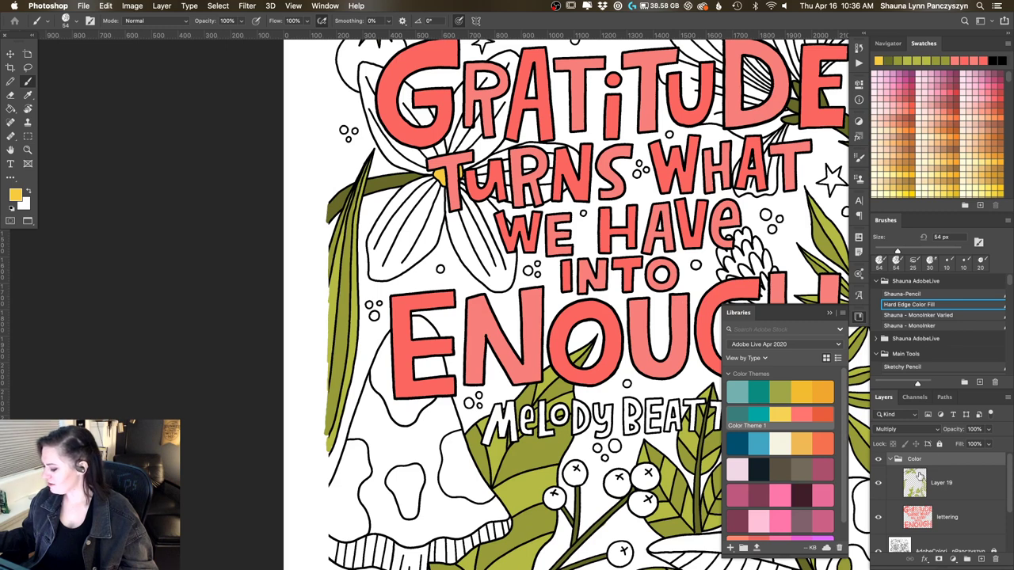
Add a new layer above Layer 19 in the Color group and choose the teal from Color Theme 1 as the painting colour
left_click(947, 485)
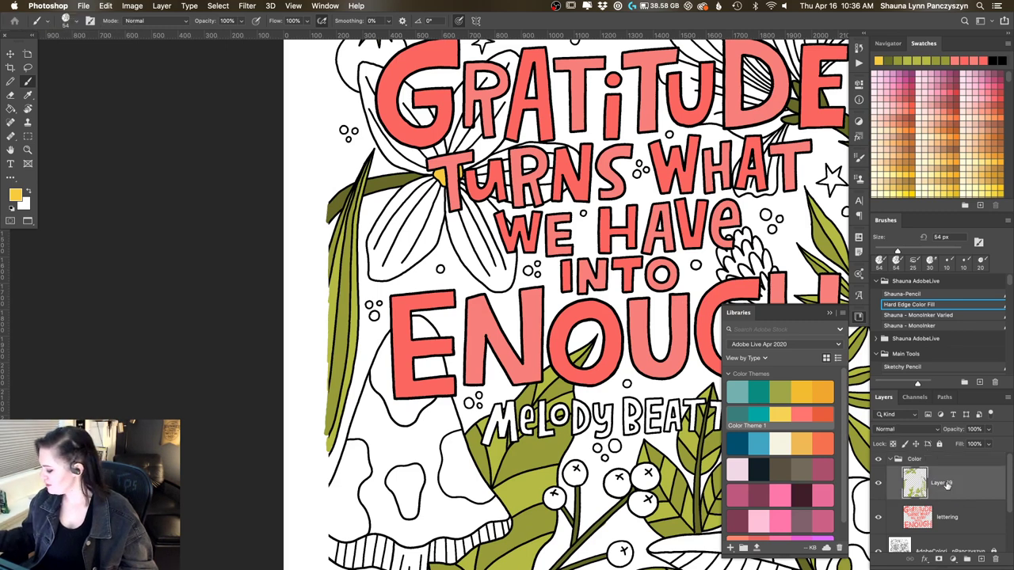
left_click(982, 560)
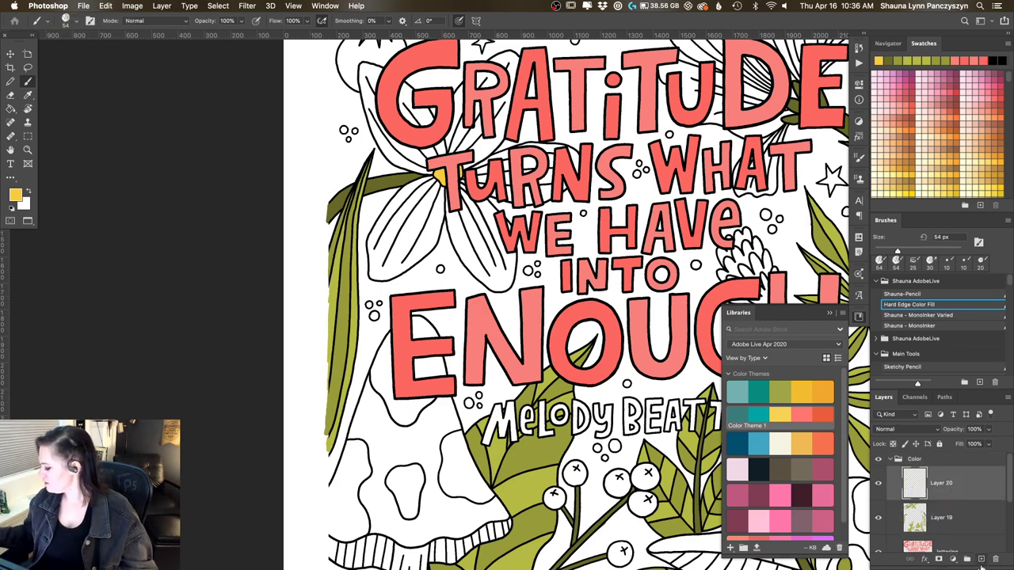
scroll(571, 374, "right", 3)
scroll(570, 374, "down", 1)
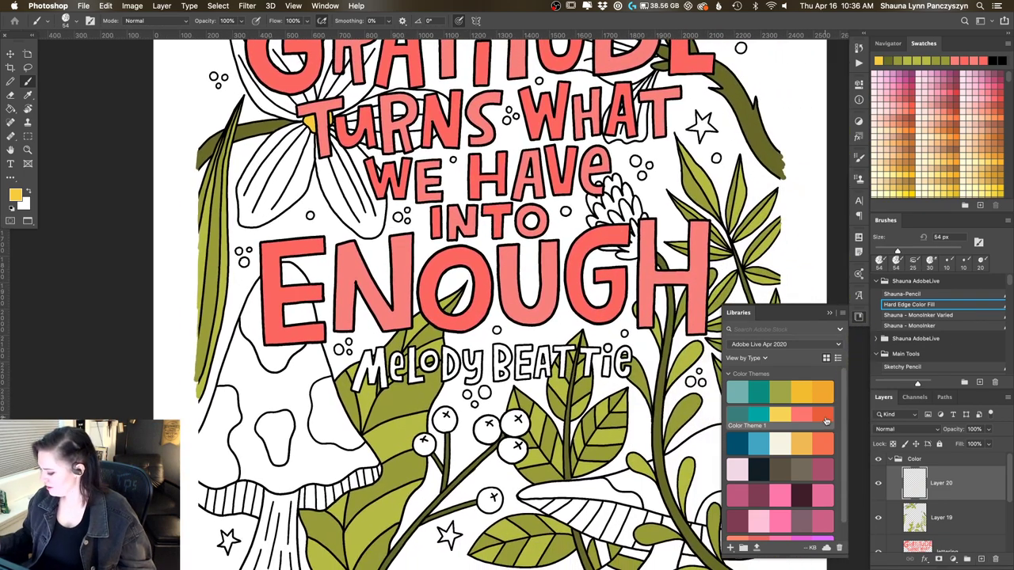
left_click(761, 416)
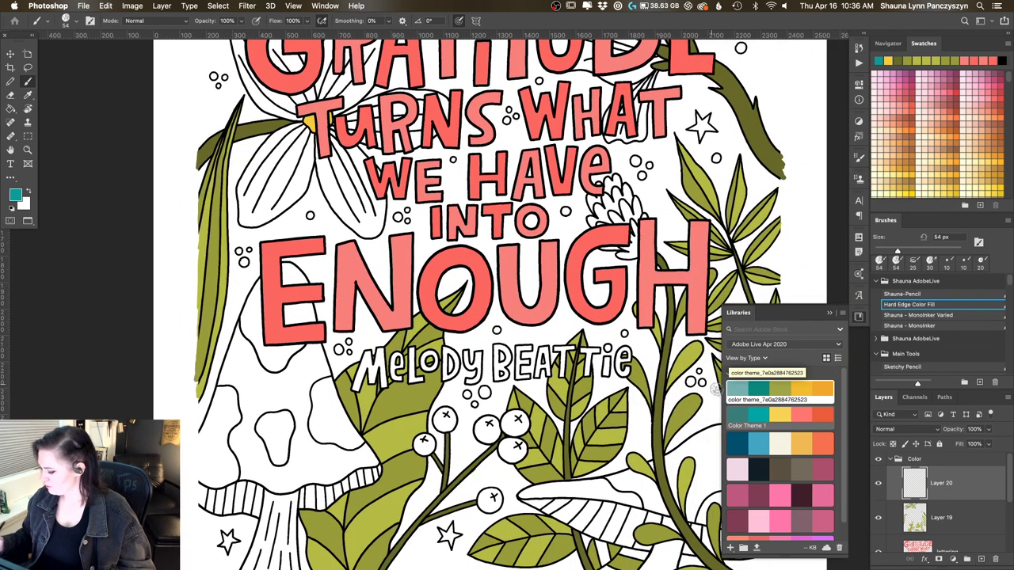
Paint the lower petal nearest the olive stem, on the flower beside TURNS, solid teal on Layer 20
scroll(496, 400, "up", 3)
scroll(495, 400, "left", 2)
mouse_move(378, 298)
left_mouse_down()
mouse_move(359, 315)
mouse_move(408, 278)
mouse_move(351, 324)
mouse_move(345, 375)
mouse_move(355, 379)
mouse_move(362, 334)
mouse_move(404, 286)
left_mouse_up()
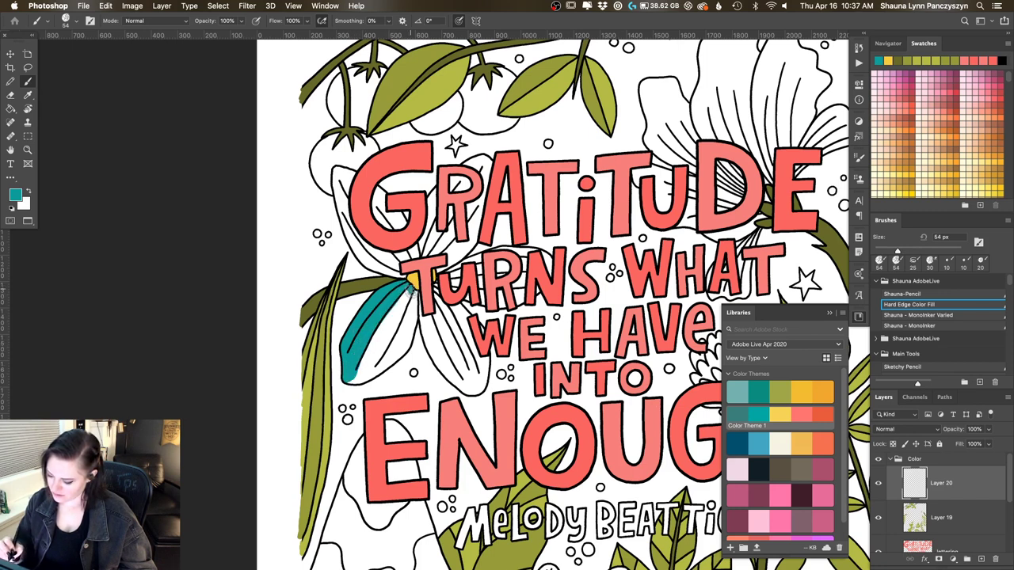
mouse_move(413, 306)
left_mouse_down()
mouse_move(388, 361)
mouse_move(346, 376)
mouse_move(369, 380)
mouse_move(397, 347)
mouse_move(386, 367)
mouse_move(402, 342)
mouse_move(407, 292)
mouse_move(359, 372)
mouse_move(404, 305)
mouse_move(382, 360)
left_mouse_up()
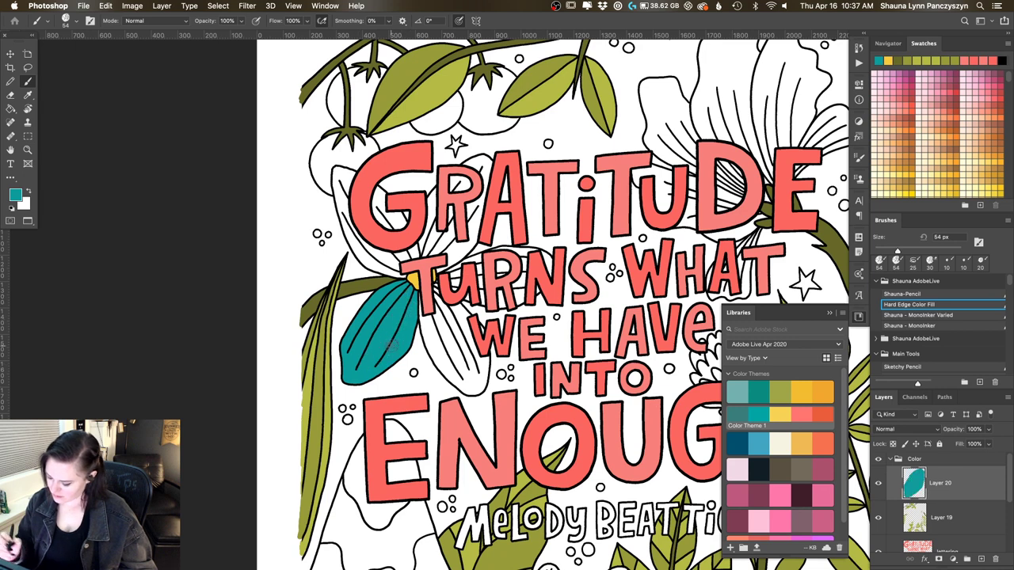
left_click_drag(456, 330, 446, 343)
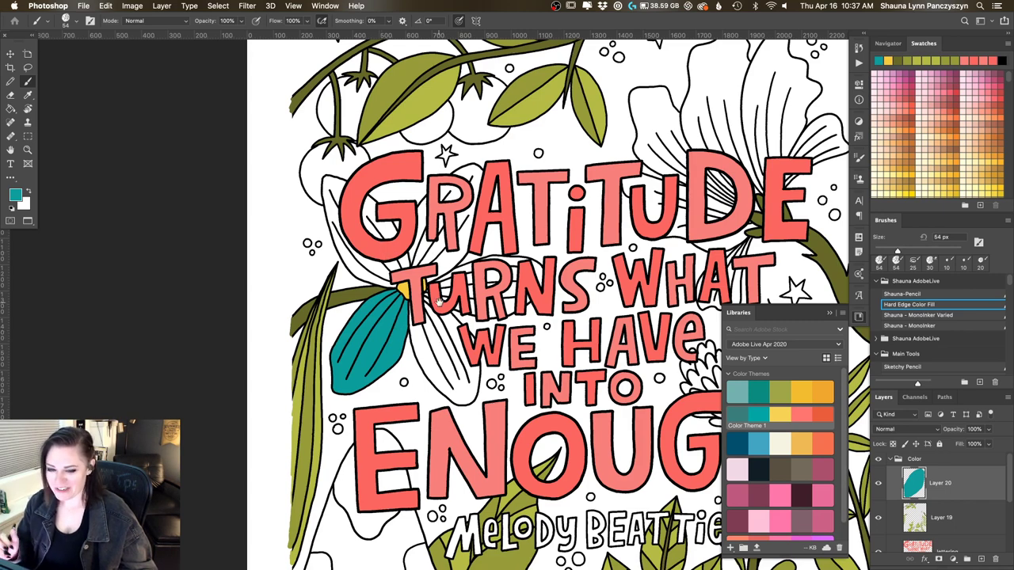
Paint the upper flower petal behind the R of GRATITUDE solid teal on Layer 20, including the gaps inside and around the letters
left_click_drag(439, 302, 452, 325)
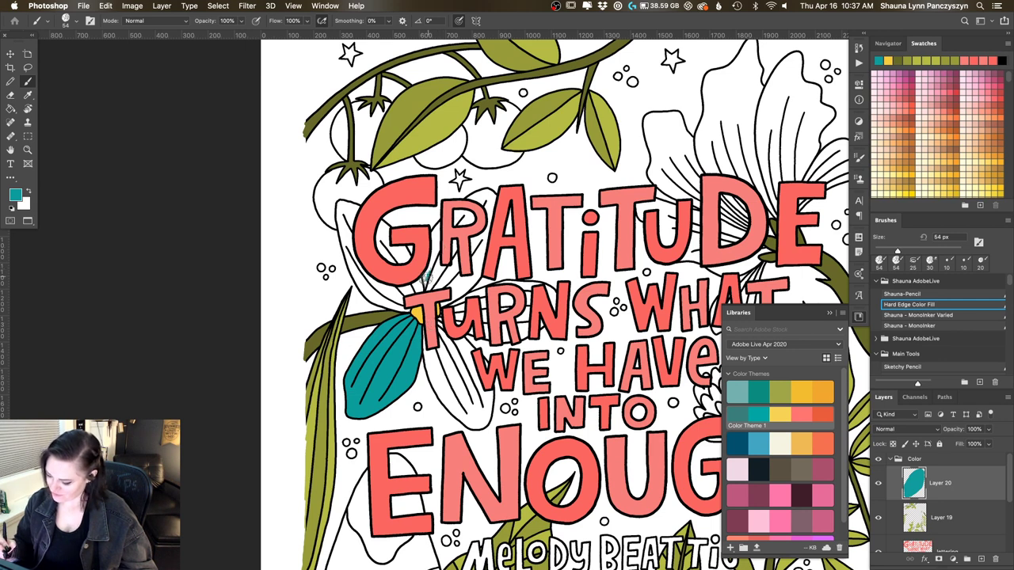
mouse_move(427, 274)
left_mouse_down()
mouse_move(436, 227)
mouse_move(425, 287)
mouse_move(440, 284)
mouse_move(441, 246)
mouse_move(449, 270)
mouse_move(454, 244)
mouse_move(456, 283)
mouse_move(443, 307)
mouse_move(469, 285)
mouse_move(476, 244)
mouse_move(474, 276)
left_mouse_up()
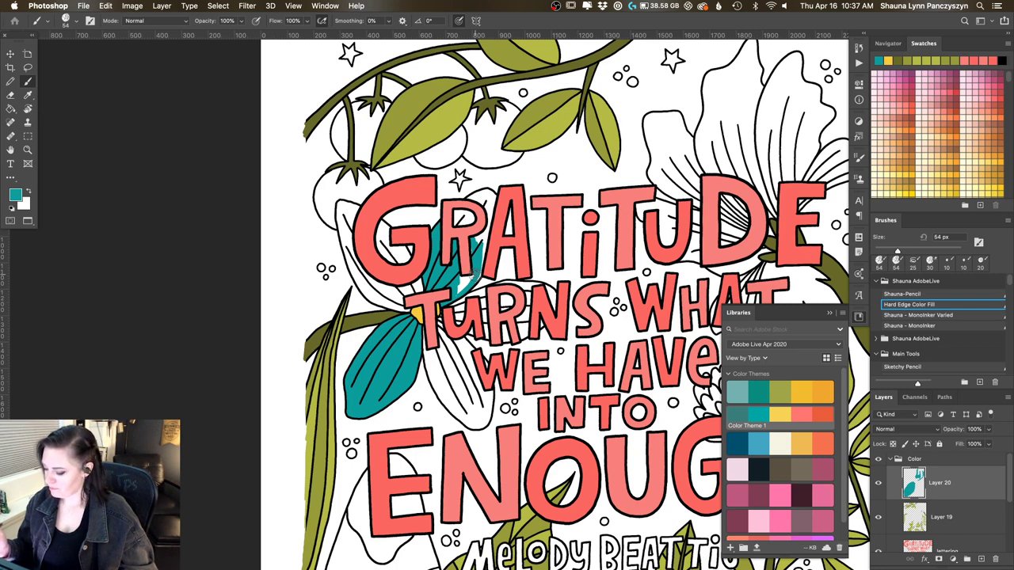
left_click_drag(472, 272, 462, 284)
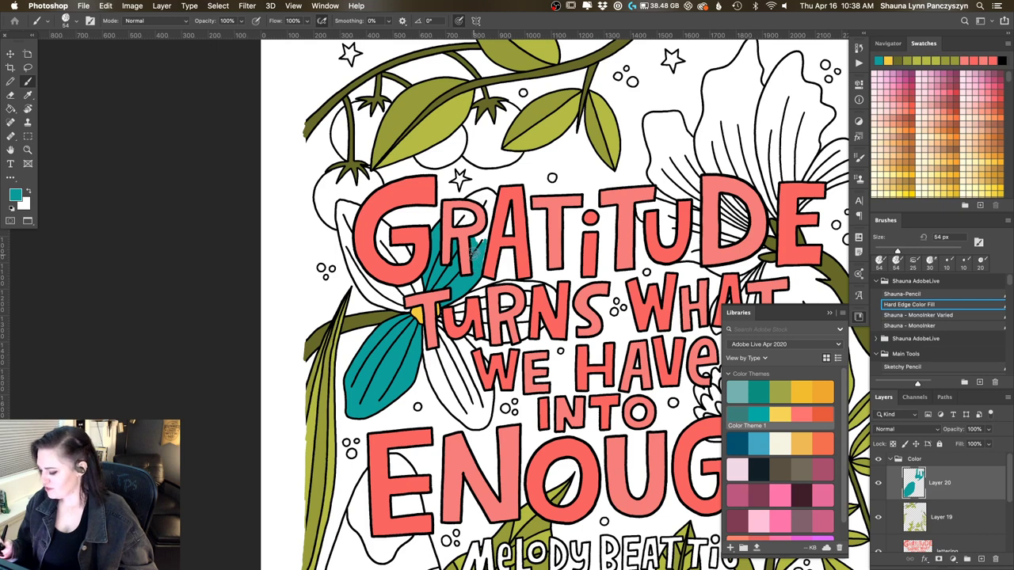
mouse_move(473, 254)
left_mouse_down()
mouse_move(491, 212)
mouse_move(470, 279)
left_mouse_up()
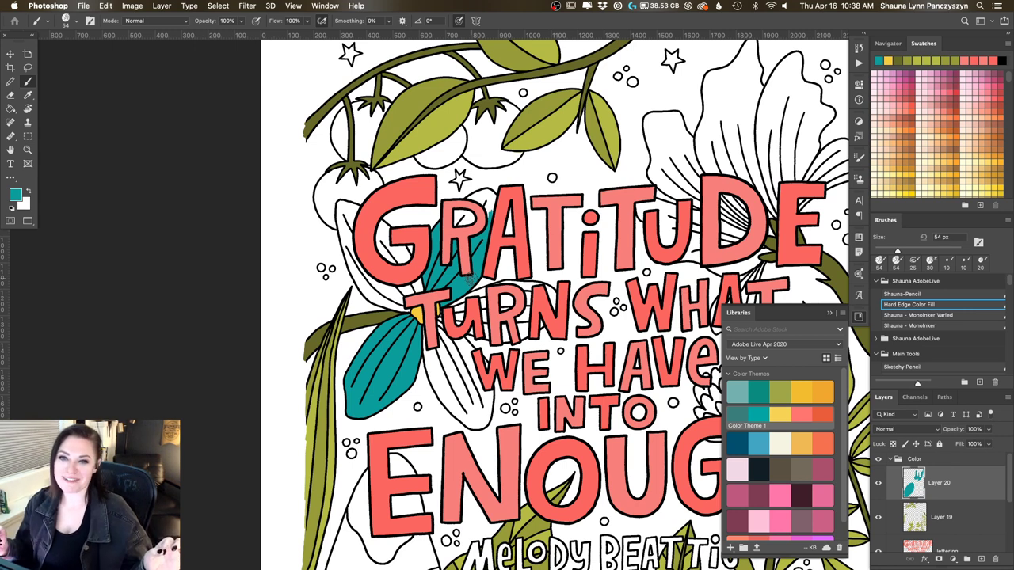
mouse_move(458, 212)
left_mouse_down()
mouse_move(463, 223)
mouse_move(488, 193)
mouse_move(472, 199)
mouse_move(490, 191)
mouse_move(485, 217)
mouse_move(474, 203)
mouse_move(485, 199)
left_mouse_up()
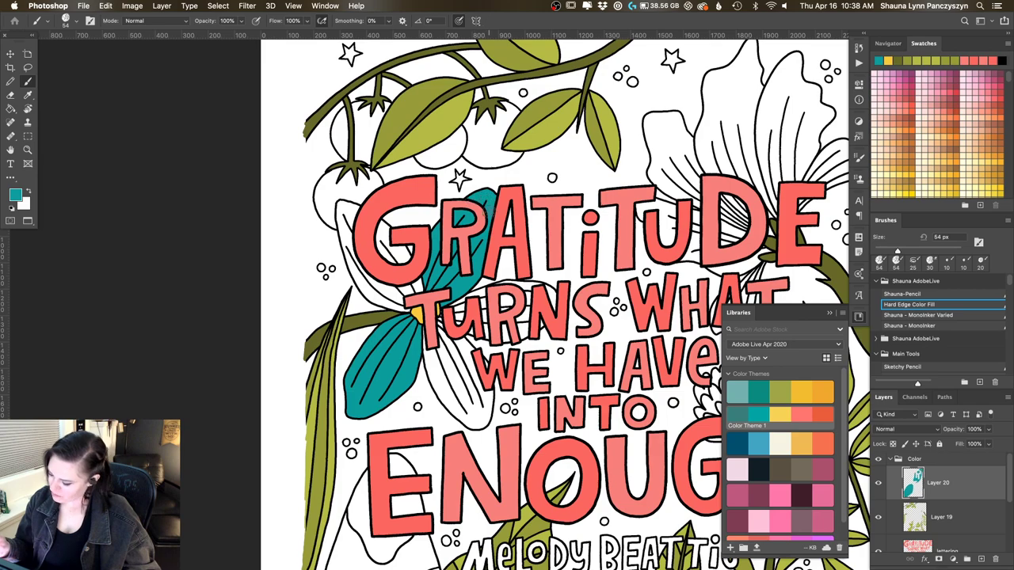
scroll(515, 245, "right", 5)
scroll(515, 245, "down", 2)
scroll(553, 288, "right", 2)
scroll(553, 287, "down", 1)
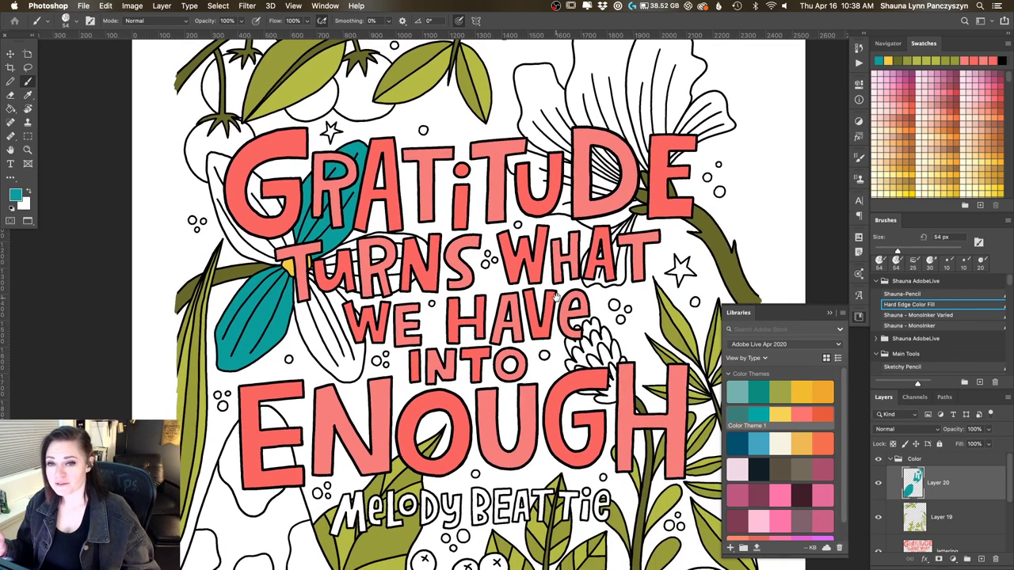
scroll(557, 297, "right", 3)
scroll(557, 297, "down", 1)
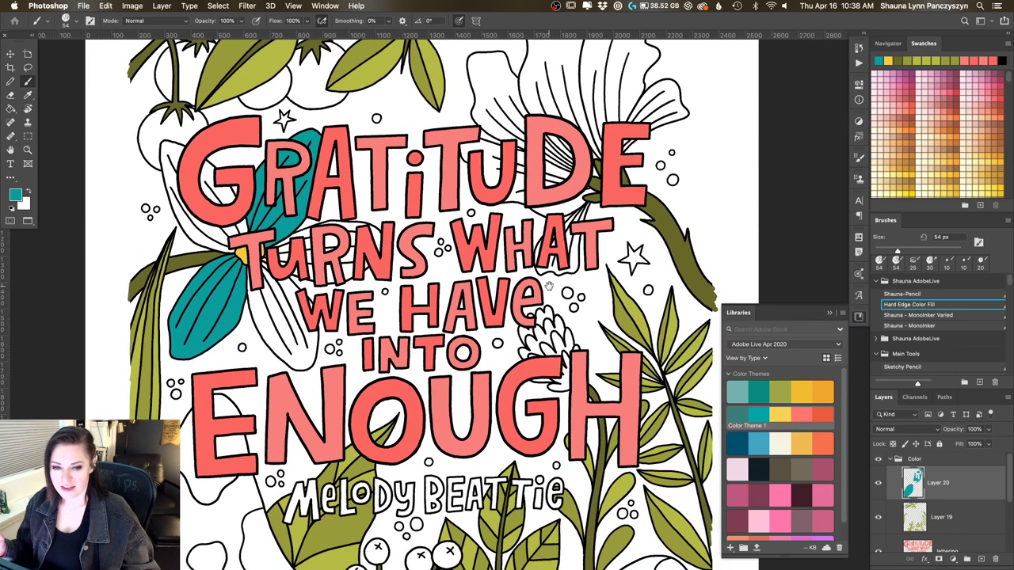
scroll(555, 238, "right", 1)
scroll(554, 238, "down", 1)
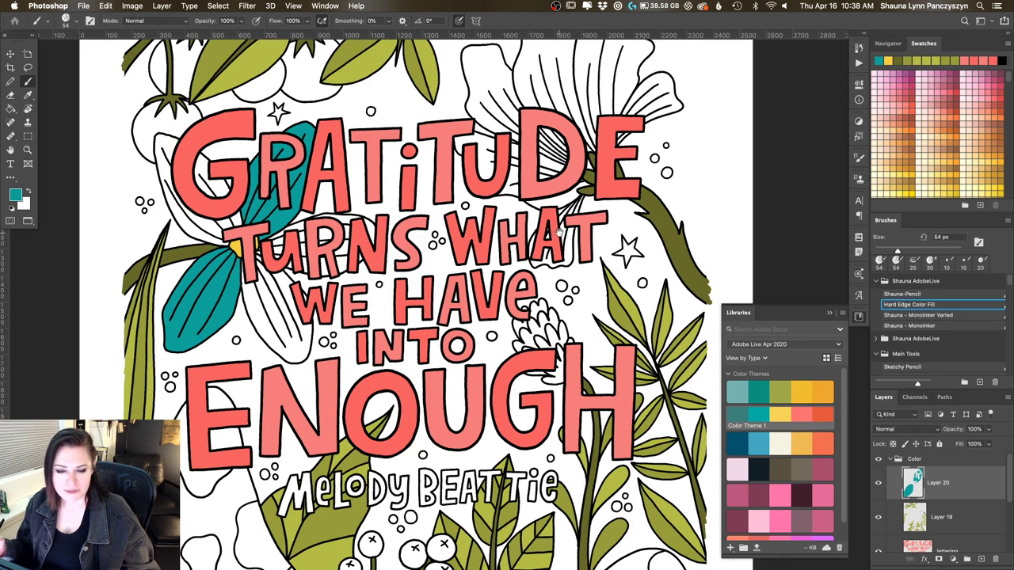
left_click(856, 316)
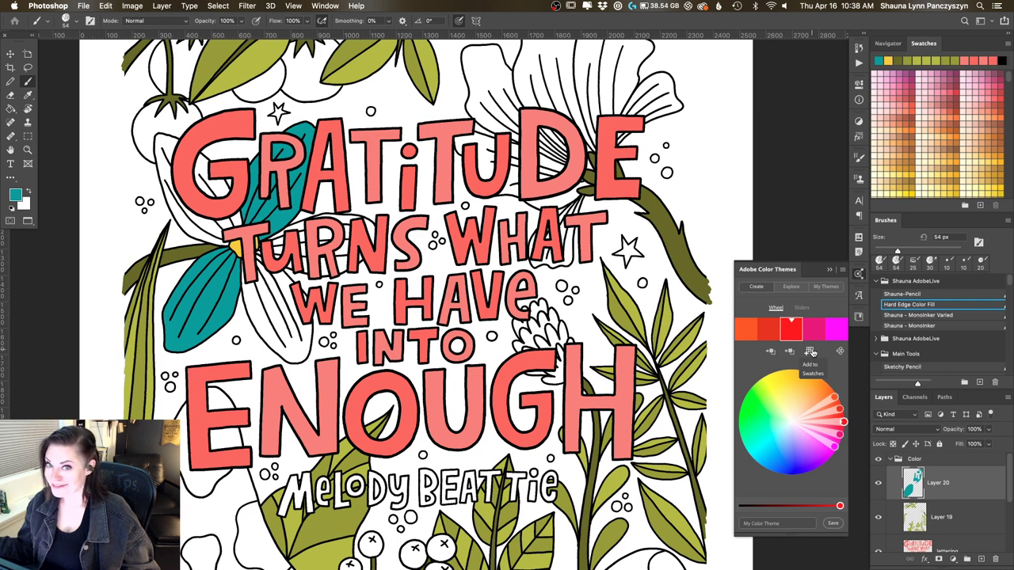
left_click(858, 317)
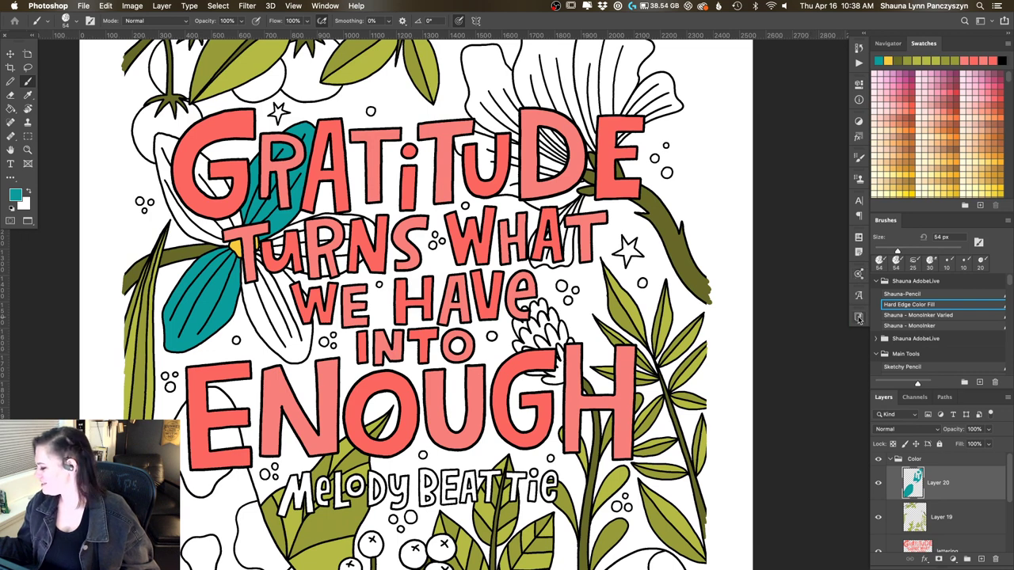
left_click(859, 317)
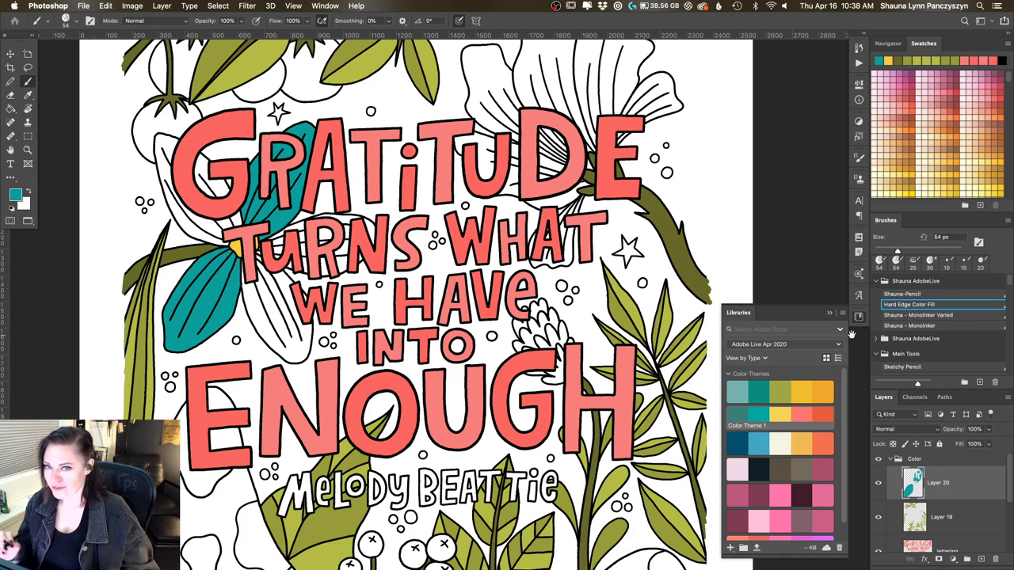
Change the foreground color to the brighter teal #03c6c6
left_click(15, 195)
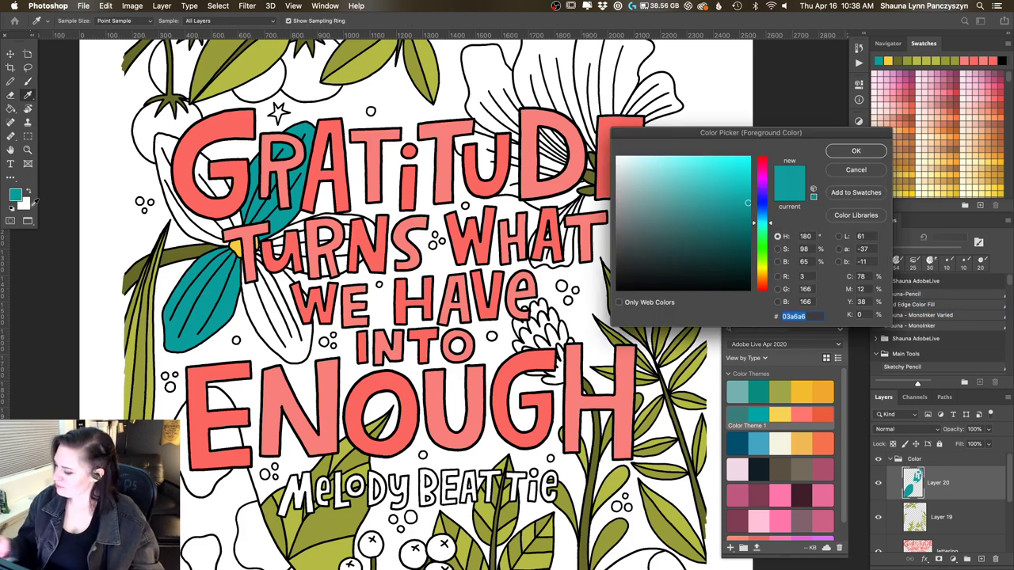
left_click(747, 193)
left_click_drag(747, 190, 748, 186)
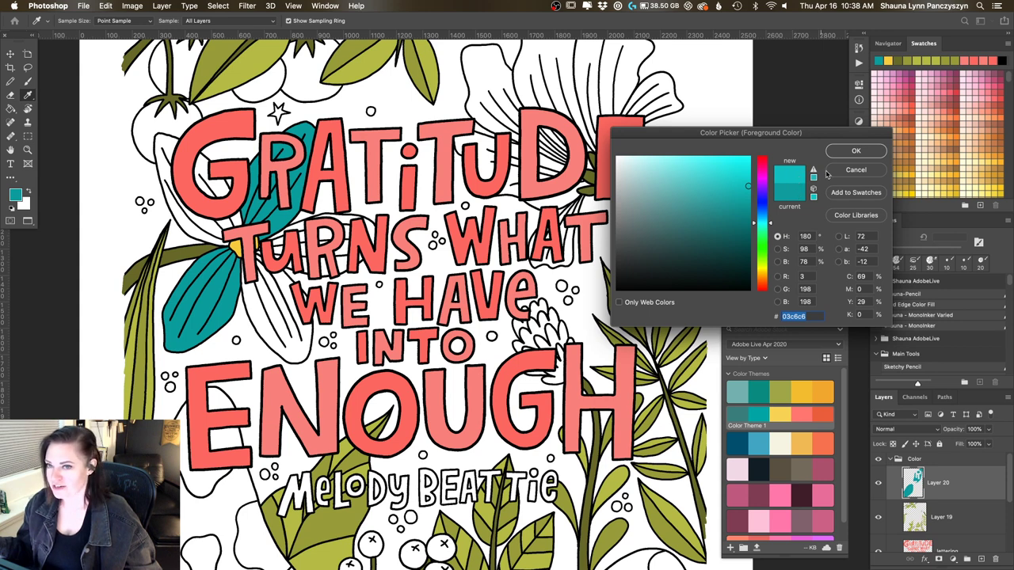
left_click(843, 156)
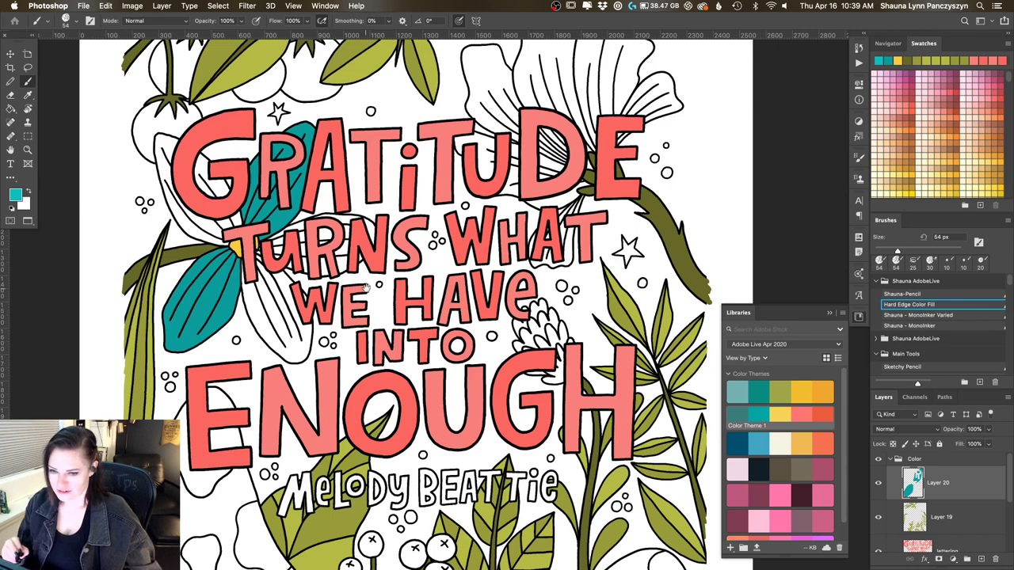
Paint the outer part of the flower petal behind the G of GRATITUDE brighter teal and start on the area inside the letter
mouse_move(366, 289)
left_mouse_down()
mouse_move(420, 319)
mouse_move(444, 356)
left_mouse_up()
mouse_move(229, 202)
left_mouse_down()
mouse_move(233, 255)
mouse_move(269, 294)
left_mouse_up()
left_click_drag(241, 263, 248, 269)
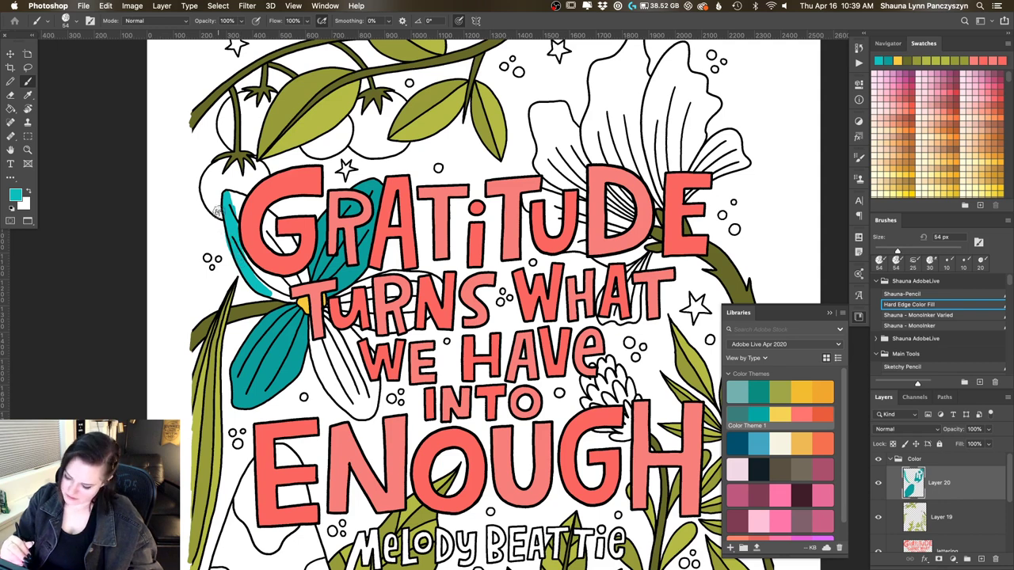
mouse_move(223, 230)
left_mouse_down()
mouse_move(236, 274)
mouse_move(222, 232)
mouse_move(233, 198)
mouse_move(236, 228)
mouse_move(240, 197)
mouse_move(225, 193)
mouse_move(236, 194)
mouse_move(230, 208)
mouse_move(244, 191)
mouse_move(282, 246)
left_mouse_up()
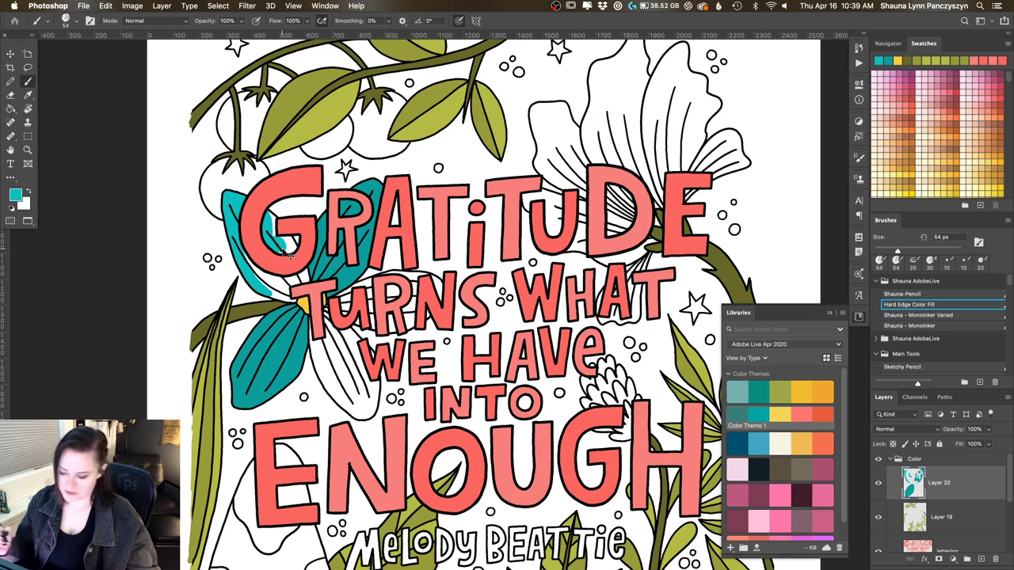
Check the whole coloring page to judge the brighter teal against the rest of the artwork
key("super+0")
key("super+minus")
key("super+plus")
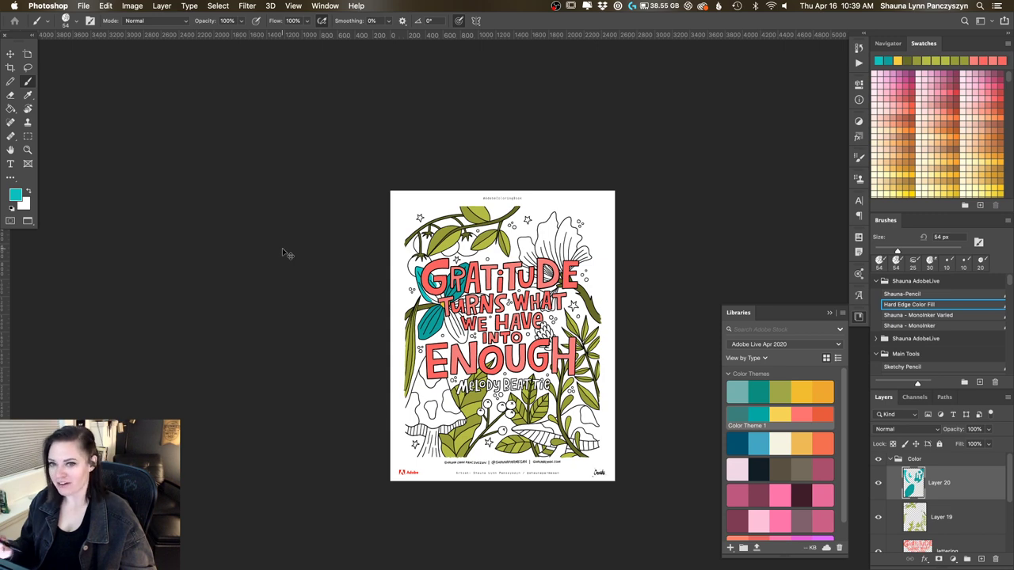
key("super+plus")
key("super+plus")
key("super+plus")
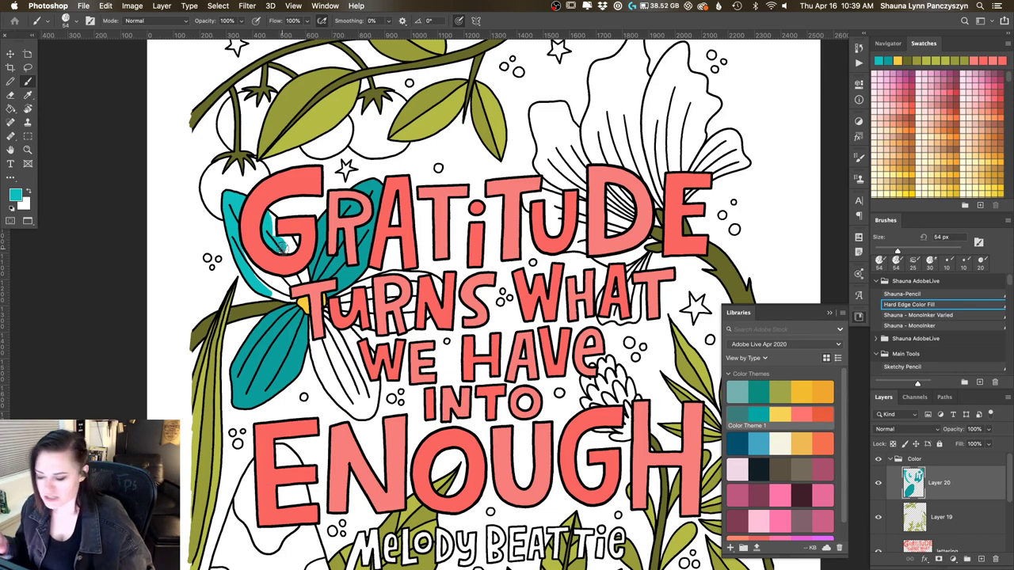
Save the brighter teal as a new swatch with the option to add it to the current library
left_click(980, 206)
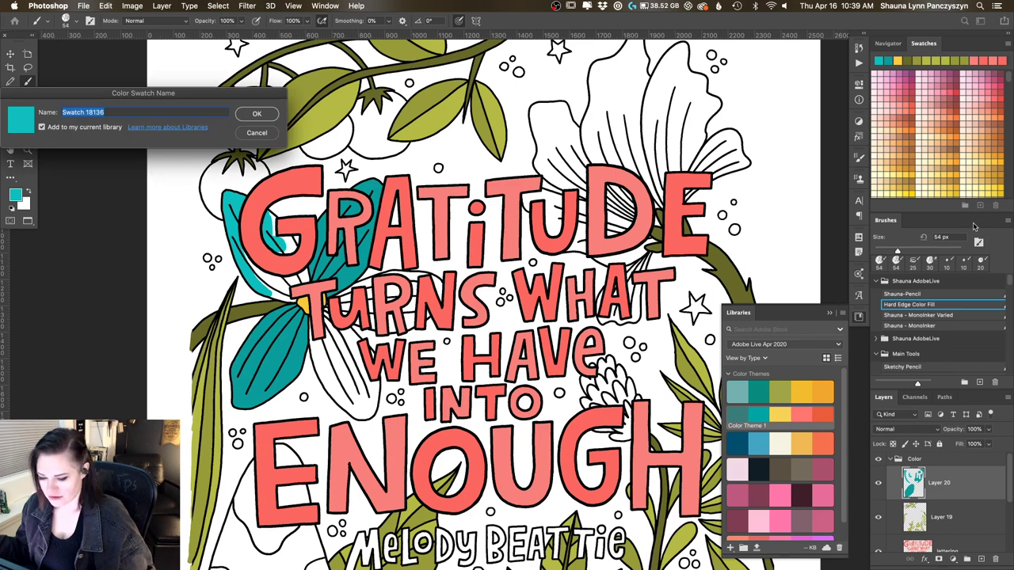
key("Return")
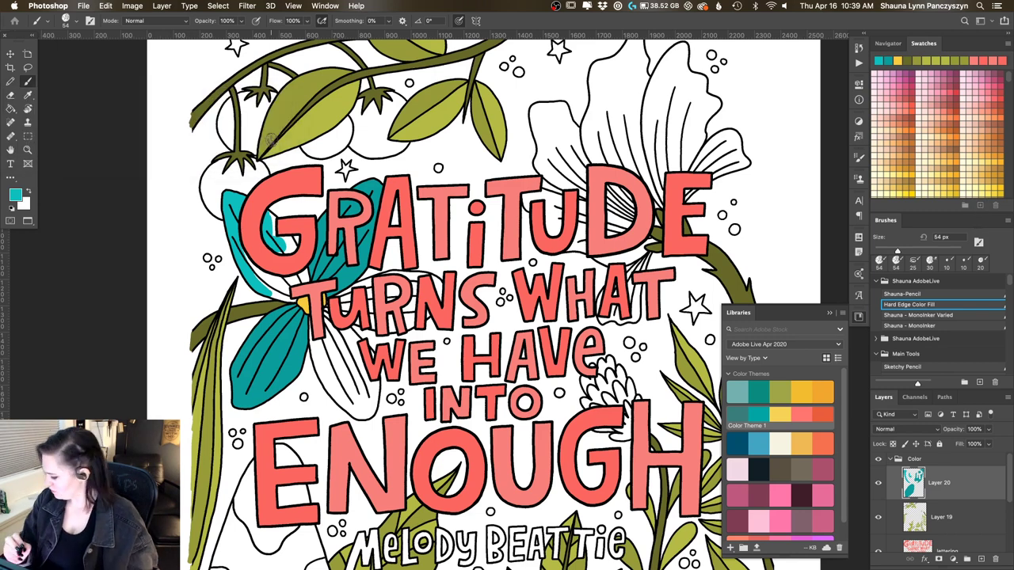
Preview the patterns, shapes and color themes that Create From Image generates from the Layer 20 artwork, without saving any to the library
left_click(730, 548)
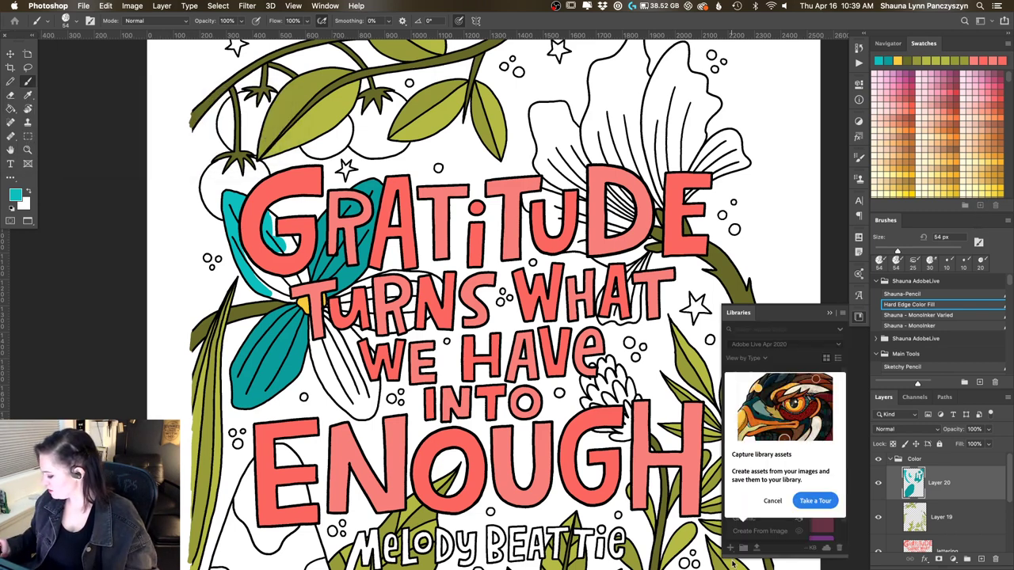
left_click(815, 497)
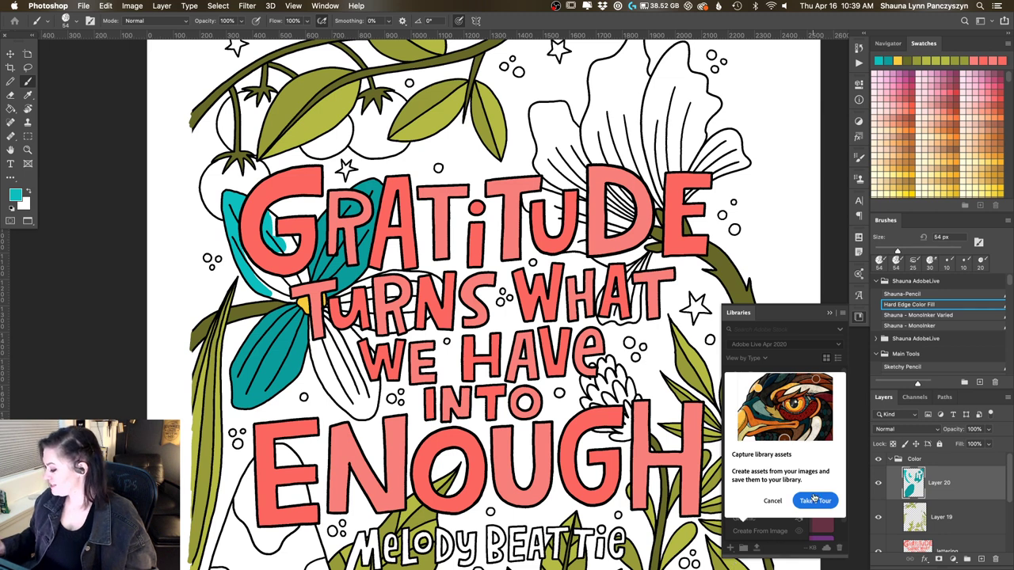
left_click(775, 504)
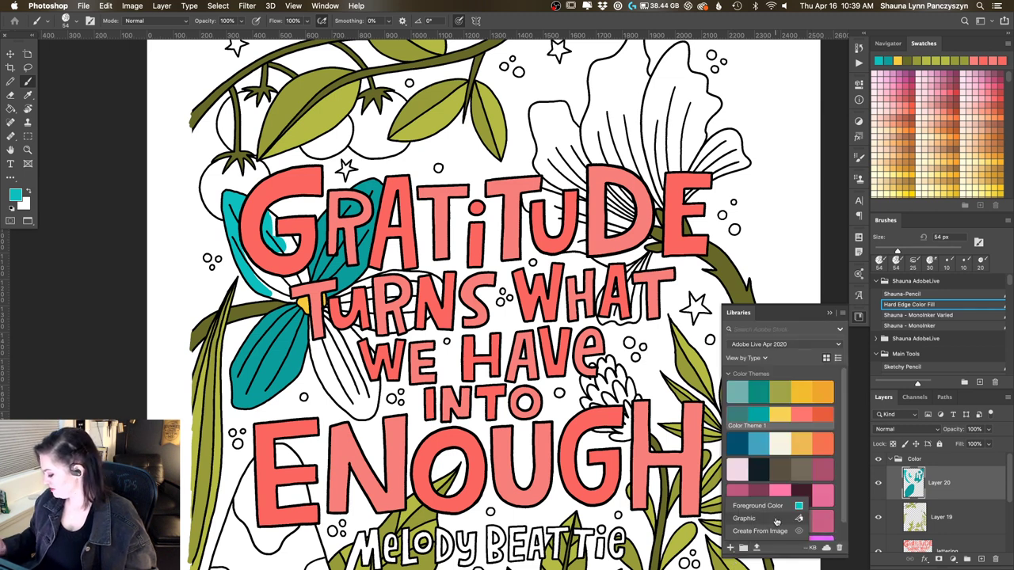
left_click(761, 531)
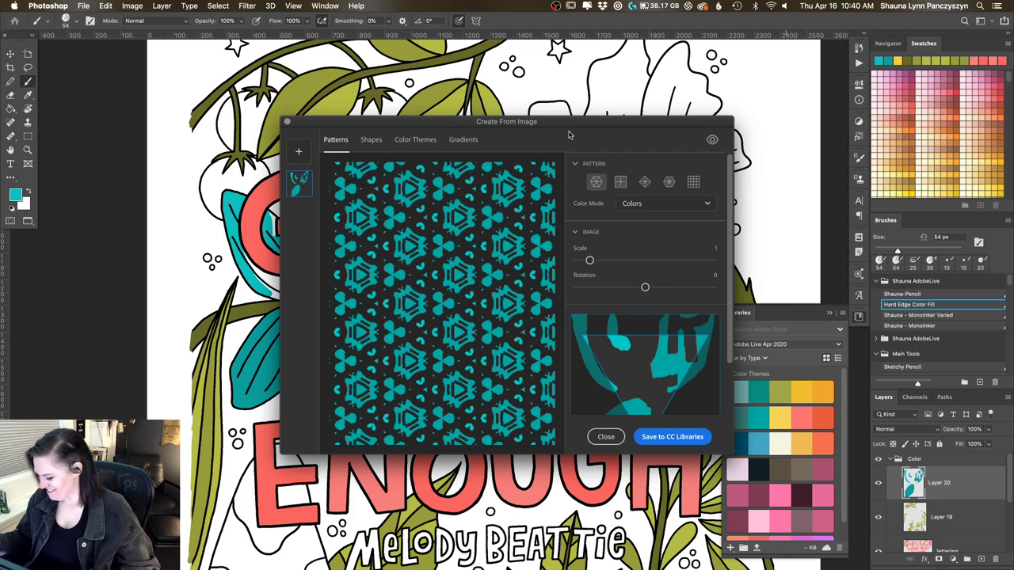
mouse_move(631, 402)
left_mouse_down()
mouse_move(622, 405)
mouse_move(643, 368)
mouse_move(631, 391)
left_mouse_up()
left_click(371, 139)
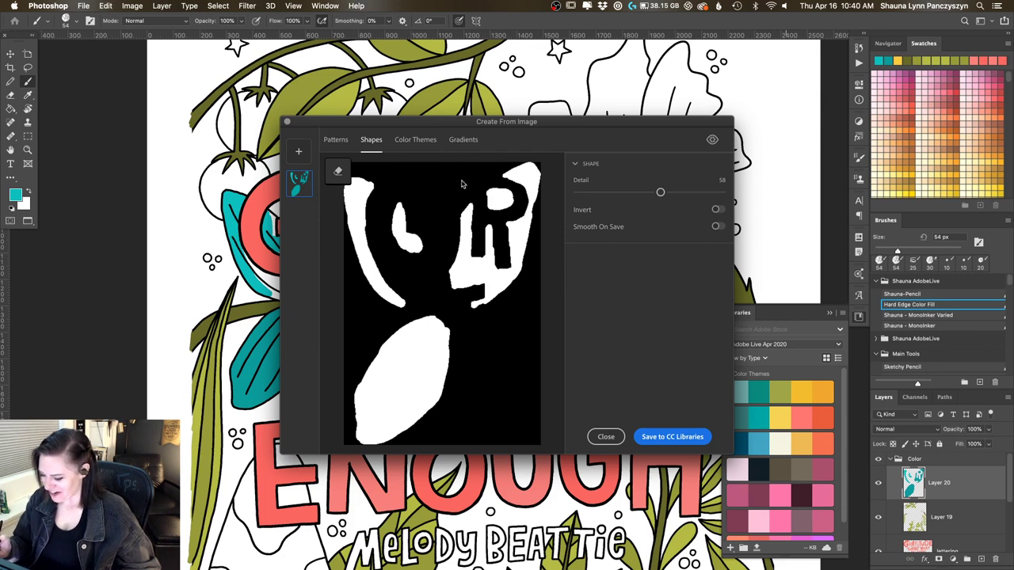
left_click(420, 141)
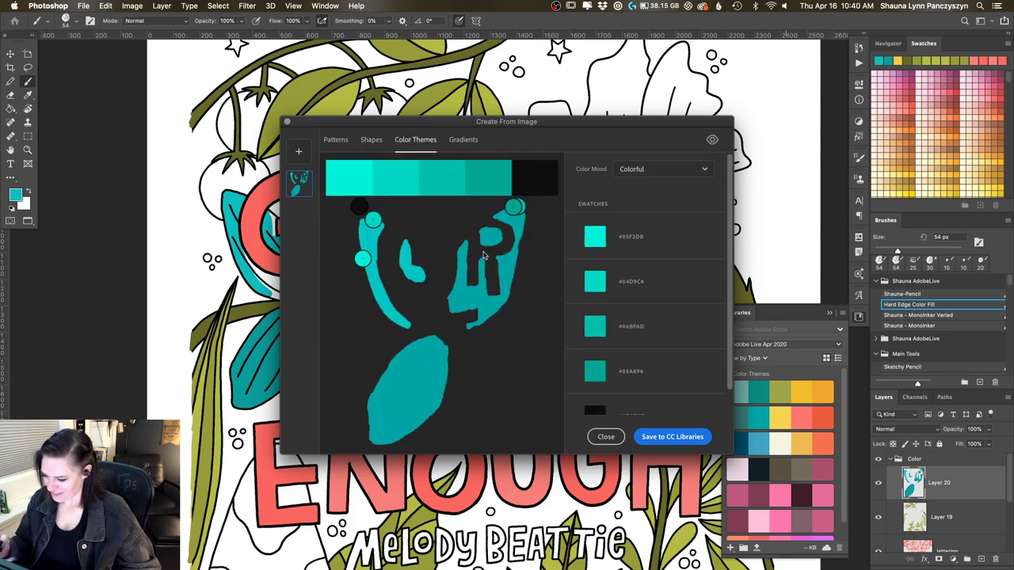
left_click_drag(551, 127, 667, 100)
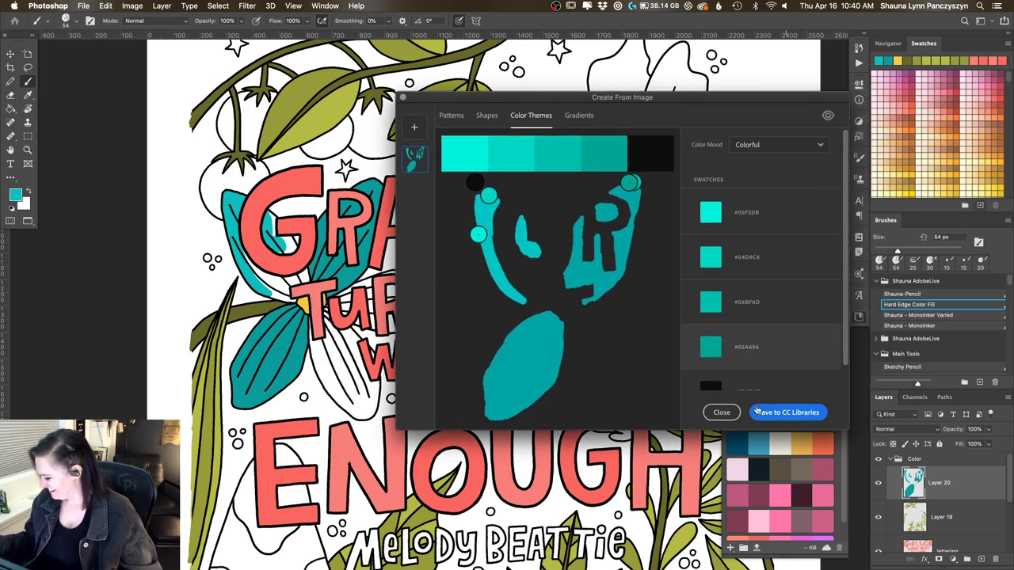
left_click(721, 413)
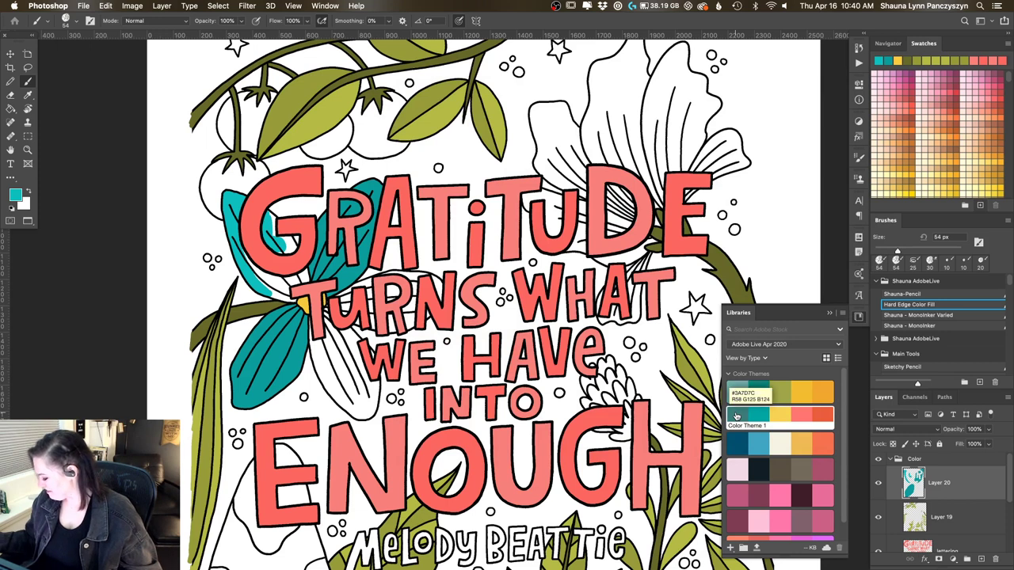
Preview the Muted and Dark color moods for a color theme created from the Layer 20 artwork, without saving the theme
left_click(729, 547)
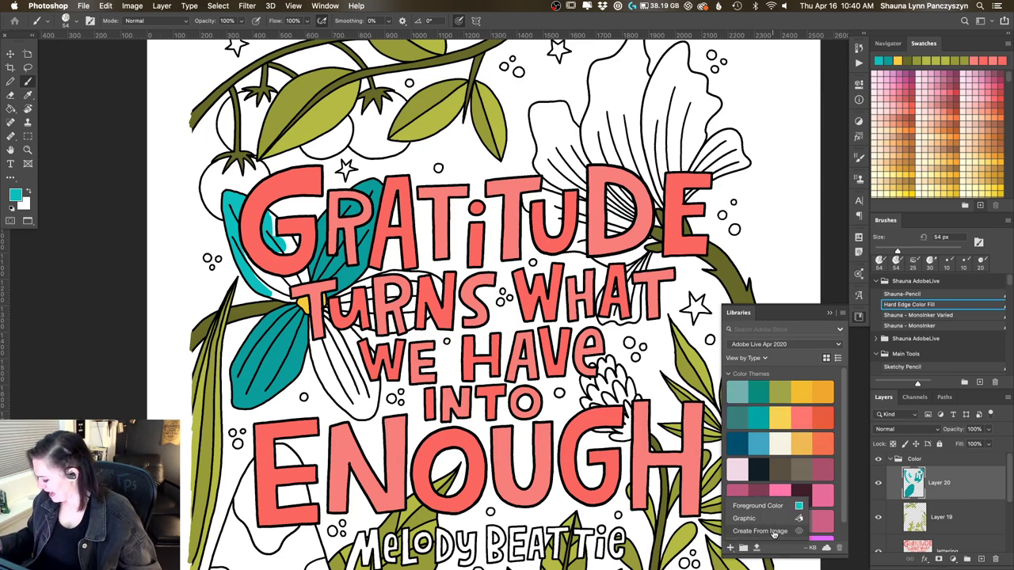
left_click(774, 534)
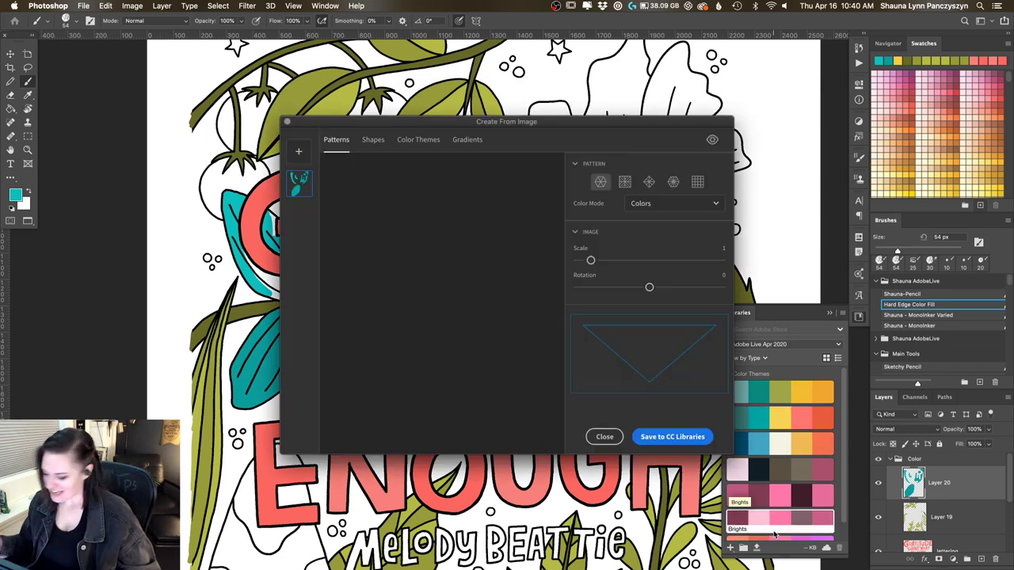
left_click(428, 142)
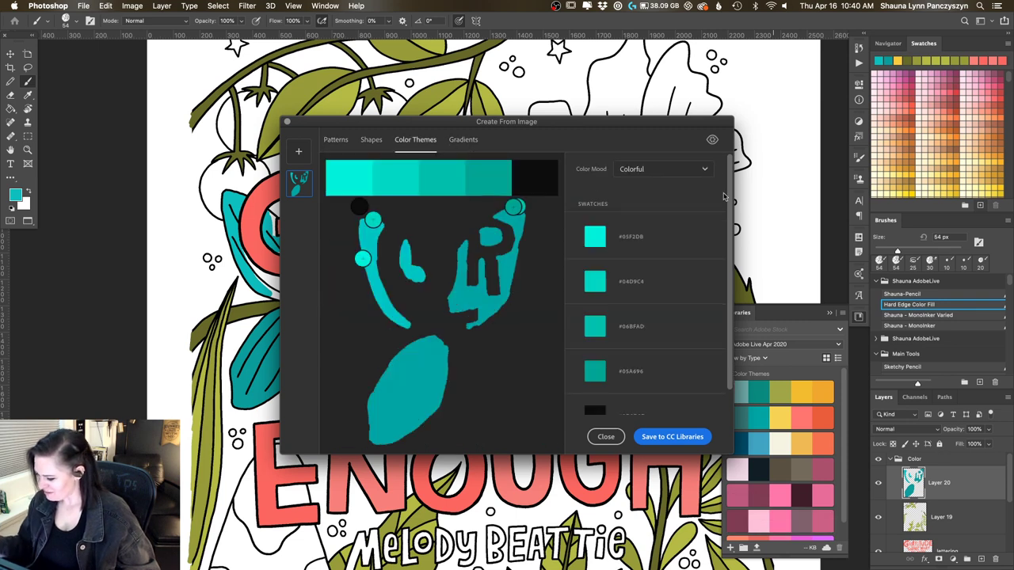
scroll(725, 198, "down", 2)
scroll(723, 237, "up", 2)
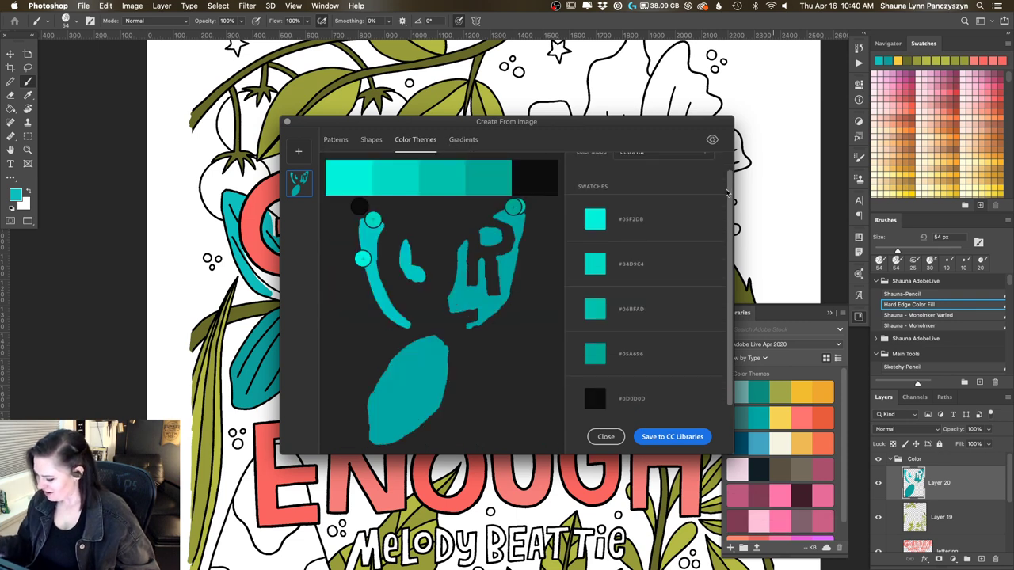
scroll(727, 175, "down", 1)
scroll(727, 179, "up", 1)
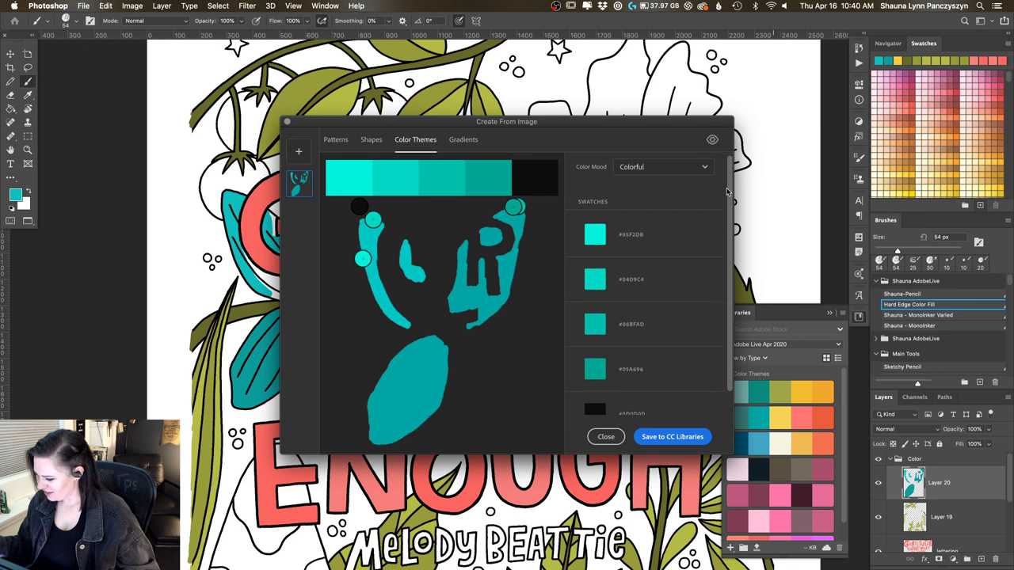
left_click(686, 168)
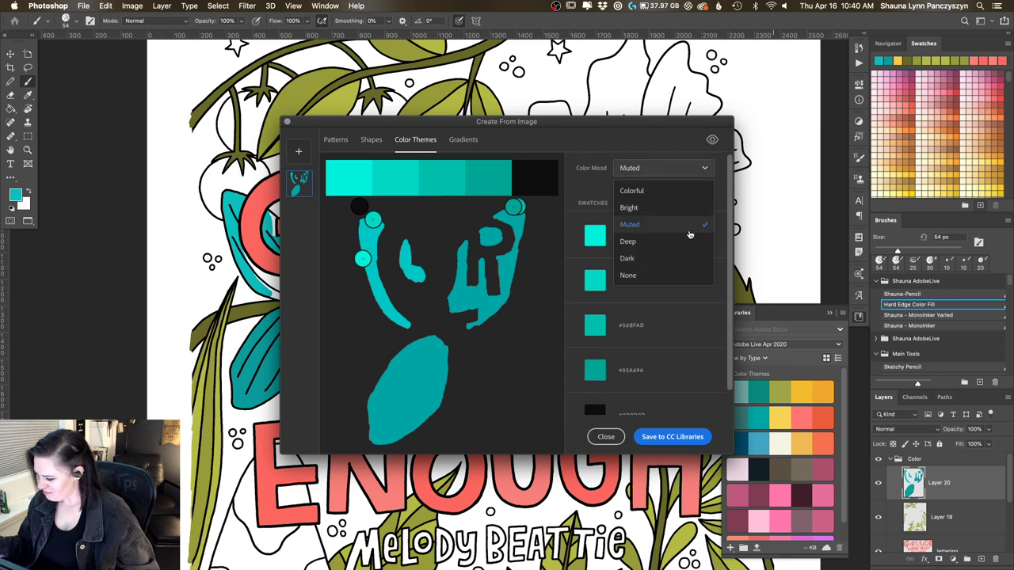
left_click(693, 225)
left_click(682, 169)
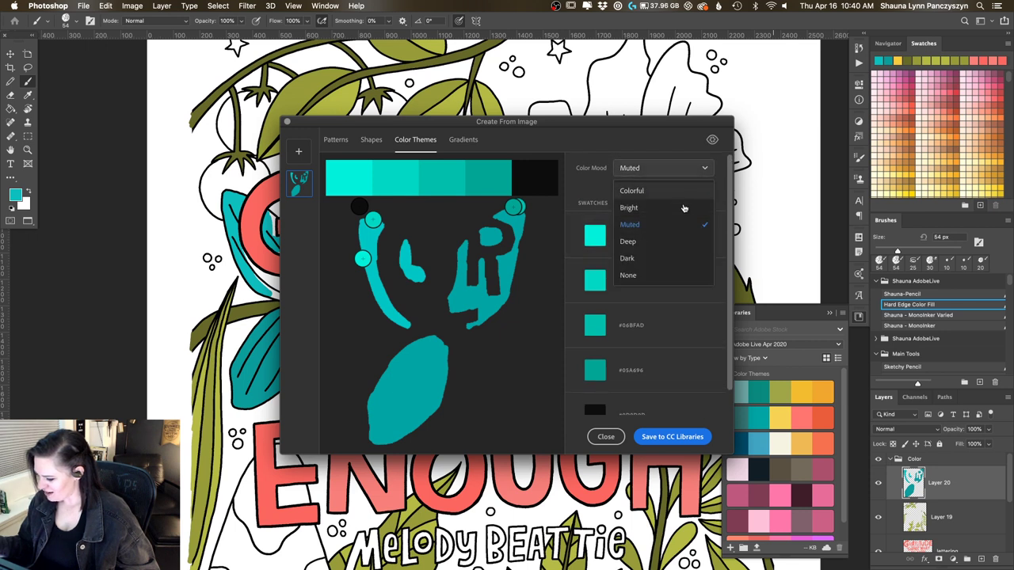
left_click(675, 260)
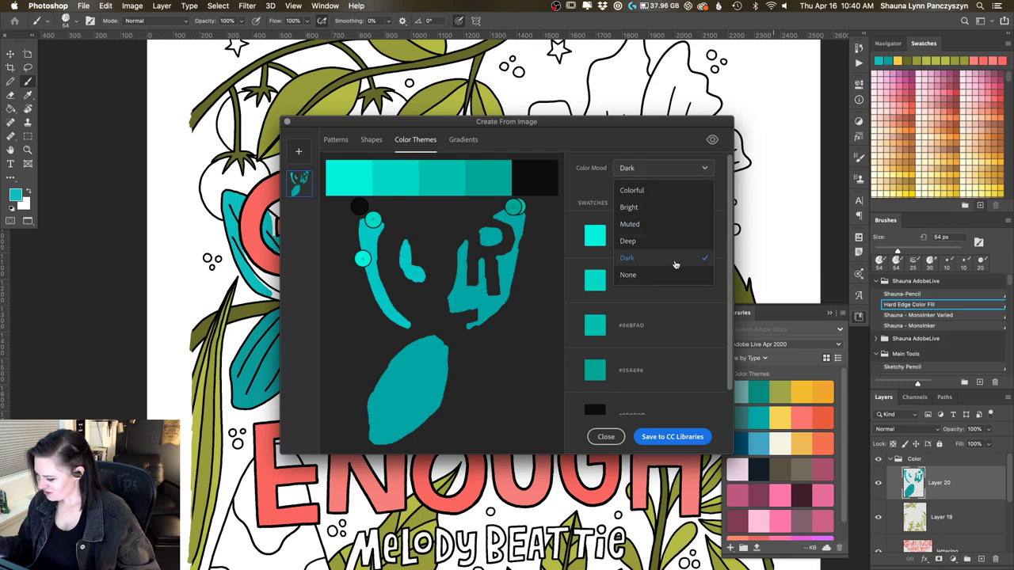
left_click(605, 436)
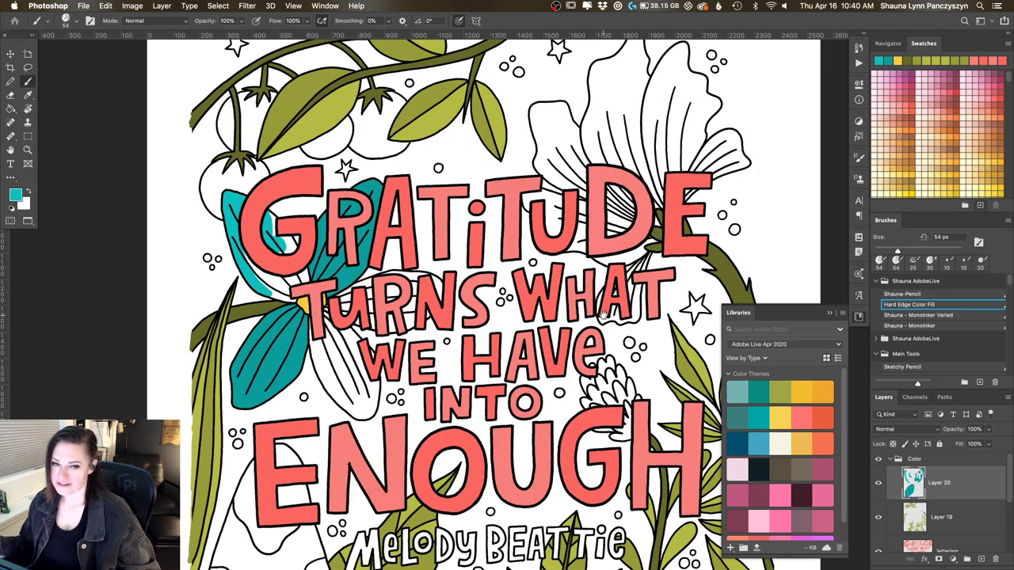
Finish painting the petal behind the G of GRATITUDE brighter teal and fill the lower petal beside WE with the same color
scroll(605, 315, "down", 2)
scroll(608, 286, "left", 1)
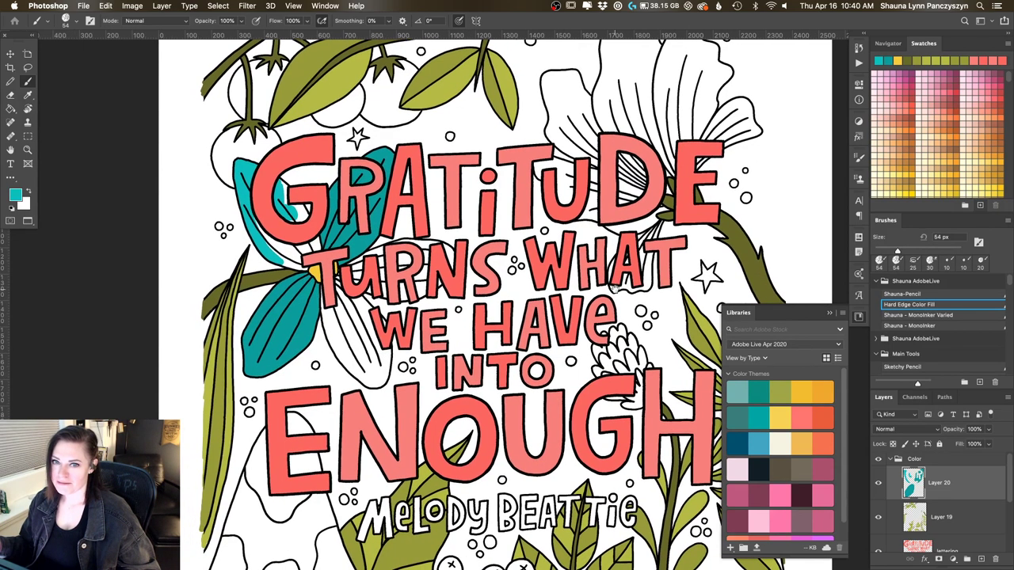
scroll(612, 295, "down", 1)
scroll(613, 294, "left", 1)
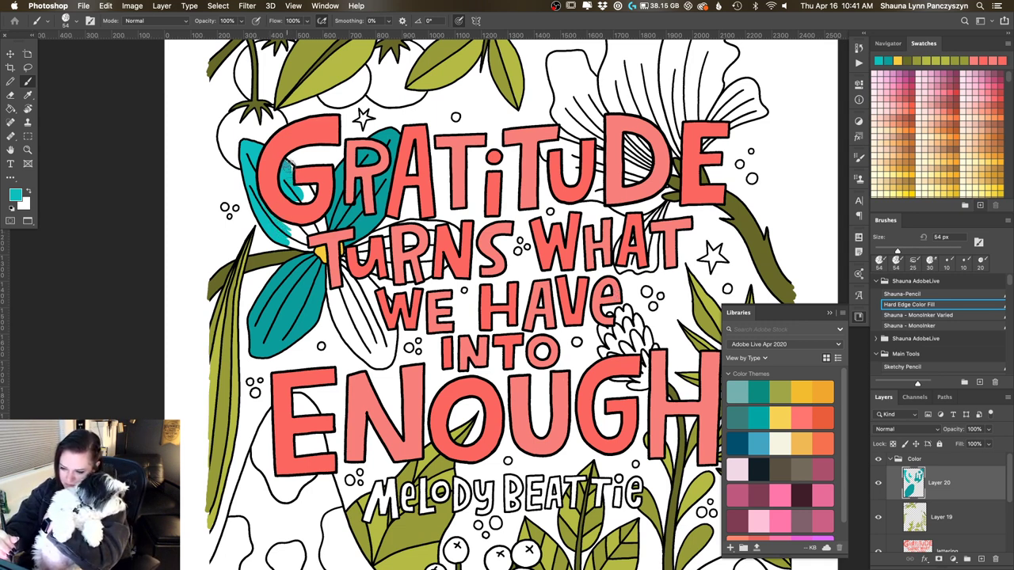
mouse_move(288, 165)
left_mouse_down()
mouse_move(296, 193)
mouse_move(311, 192)
mouse_move(298, 190)
mouse_move(313, 229)
mouse_move(323, 218)
mouse_move(324, 227)
mouse_move(250, 211)
mouse_move(256, 190)
mouse_move(275, 228)
mouse_move(283, 214)
mouse_move(296, 229)
mouse_move(283, 216)
mouse_move(311, 226)
mouse_move(303, 238)
mouse_move(326, 229)
mouse_move(286, 231)
left_mouse_up()
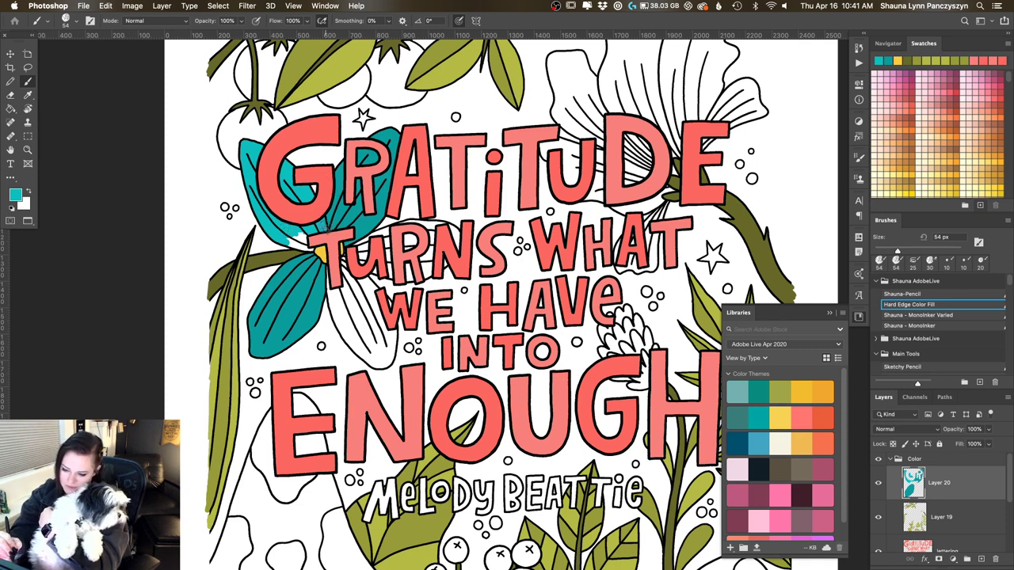
mouse_move(306, 231)
left_mouse_down()
mouse_move(313, 251)
mouse_move(293, 245)
mouse_move(311, 247)
left_mouse_up()
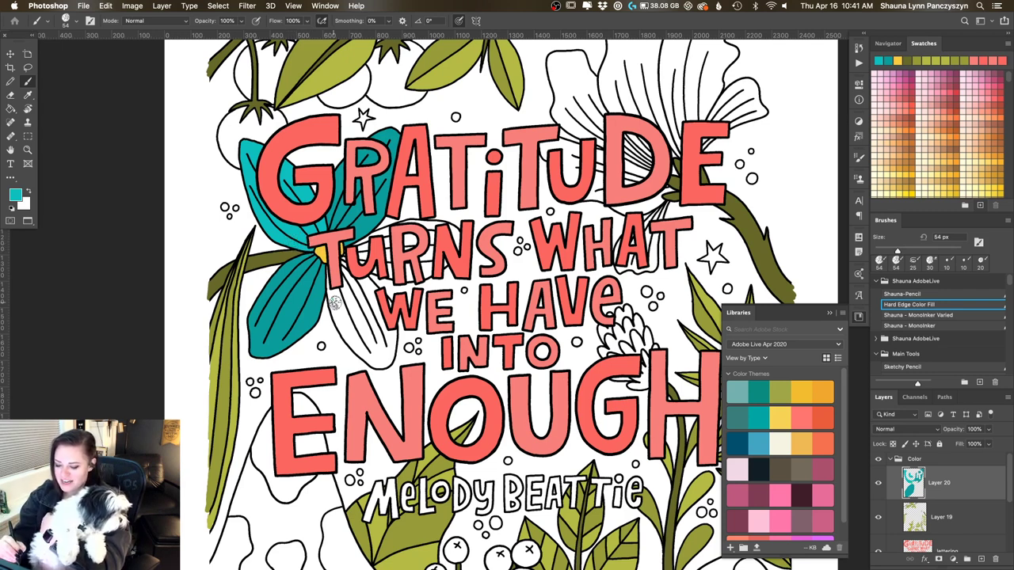
mouse_move(335, 303)
left_mouse_down()
mouse_move(361, 327)
mouse_move(360, 306)
mouse_move(361, 317)
mouse_move(347, 303)
mouse_move(343, 311)
mouse_move(325, 269)
mouse_move(361, 355)
mouse_move(347, 343)
mouse_move(339, 296)
mouse_move(363, 352)
mouse_move(373, 347)
mouse_move(361, 302)
mouse_move(366, 325)
mouse_move(347, 295)
mouse_move(360, 289)
mouse_move(338, 275)
mouse_move(347, 285)
mouse_move(342, 257)
mouse_move(339, 291)
mouse_move(361, 310)
mouse_move(359, 287)
mouse_move(375, 281)
mouse_move(363, 287)
mouse_move(377, 328)
mouse_move(364, 321)
mouse_move(393, 333)
mouse_move(388, 365)
mouse_move(372, 366)
mouse_move(388, 344)
left_mouse_up()
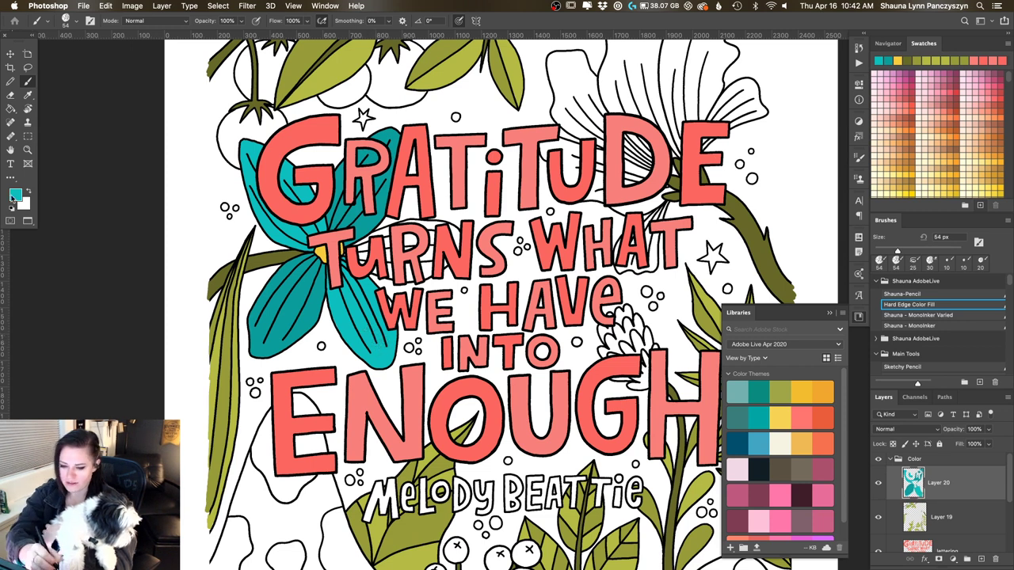
Choose a lighter turquoise as the foreground color and paint the flower petal behind the word TURNS with it
left_click(15, 195)
left_click_drag(741, 172, 740, 171)
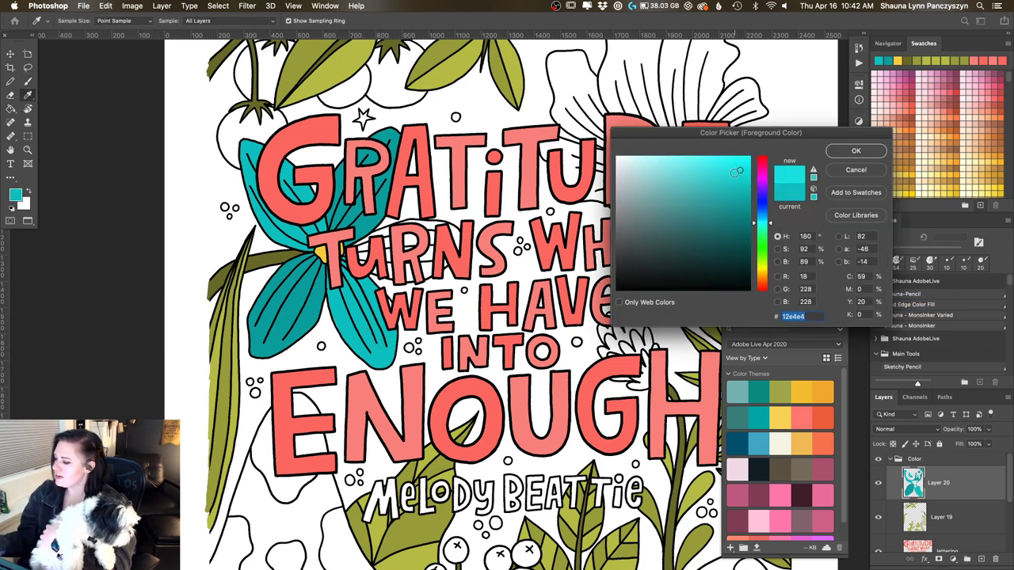
left_click(721, 170)
left_click(717, 170)
left_click(836, 152)
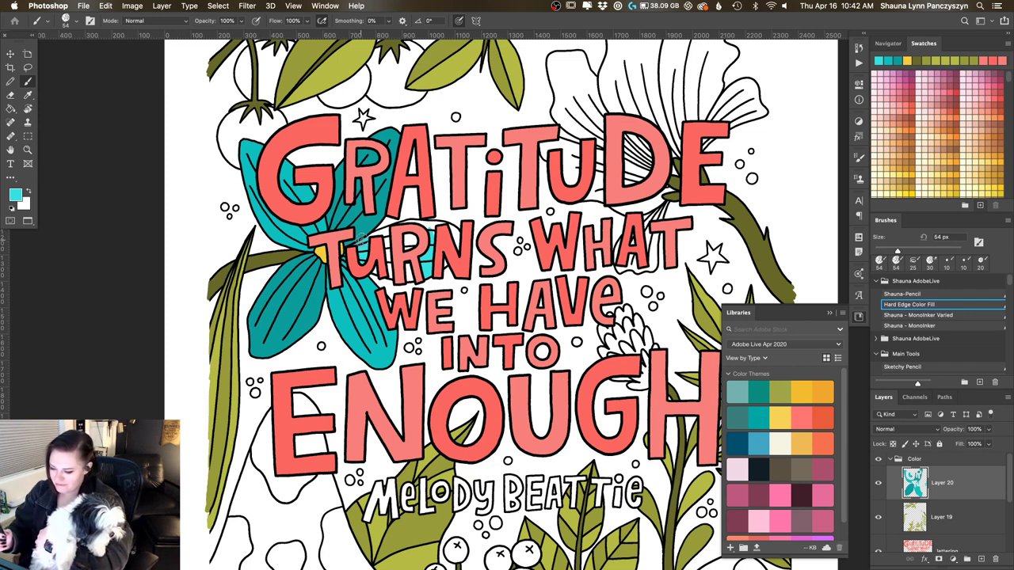
mouse_move(457, 235)
left_mouse_down()
mouse_move(451, 208)
mouse_move(453, 234)
left_mouse_up()
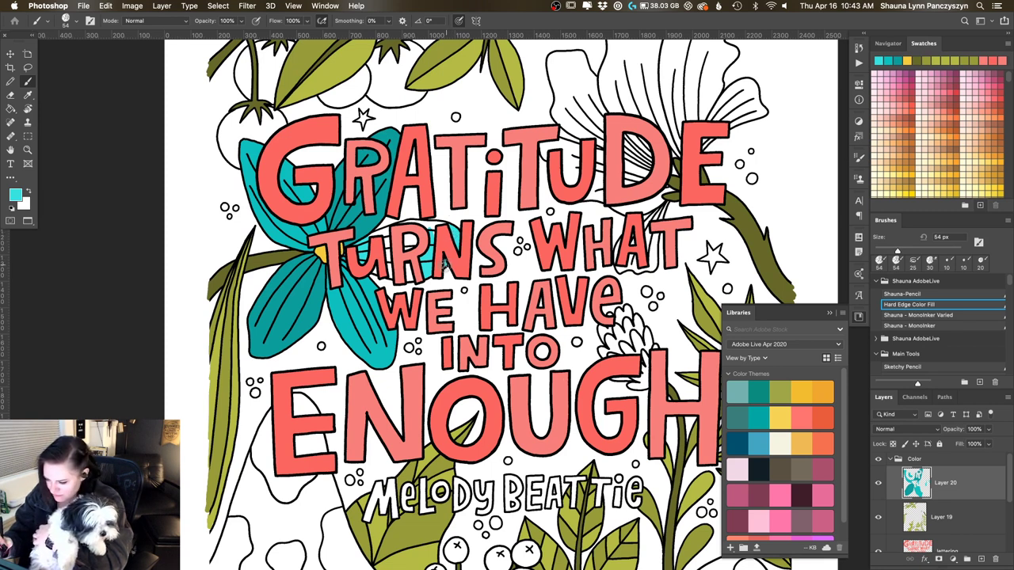
left_click_drag(431, 231, 427, 229)
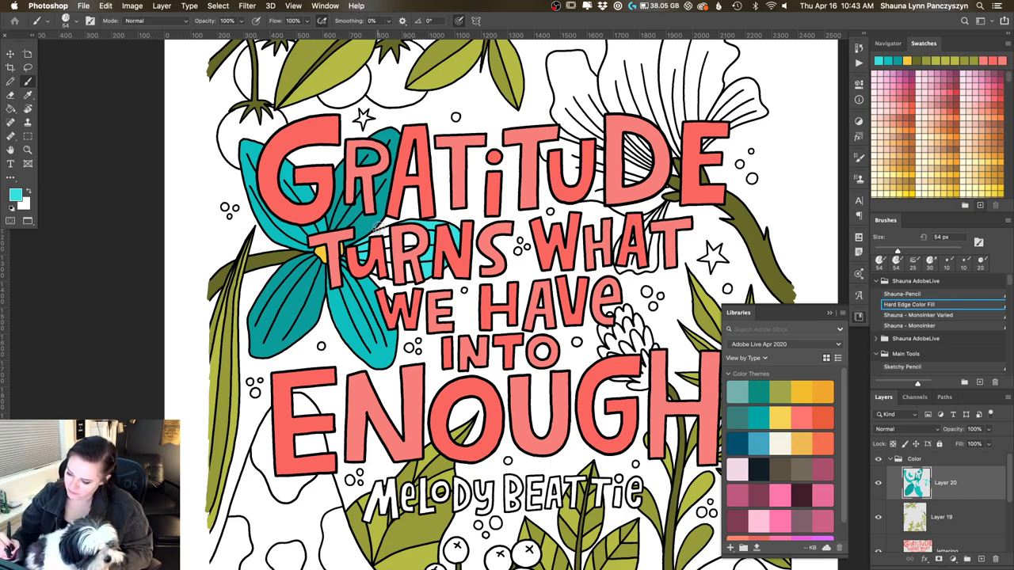
mouse_move(380, 229)
left_mouse_down()
mouse_move(391, 277)
mouse_move(389, 249)
mouse_move(376, 274)
left_mouse_up()
left_click_drag(408, 241, 414, 245)
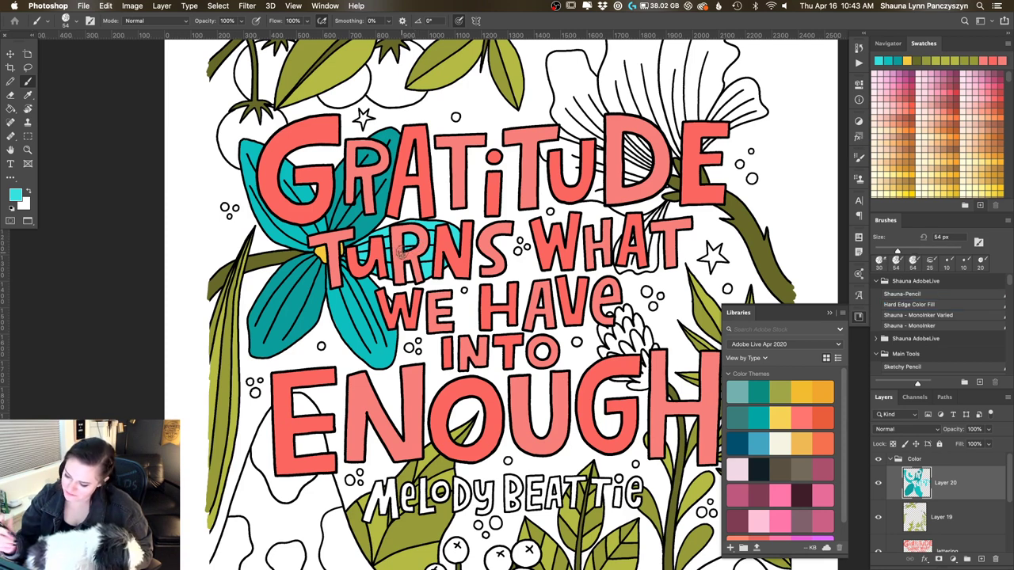
left_click_drag(402, 258, 409, 281)
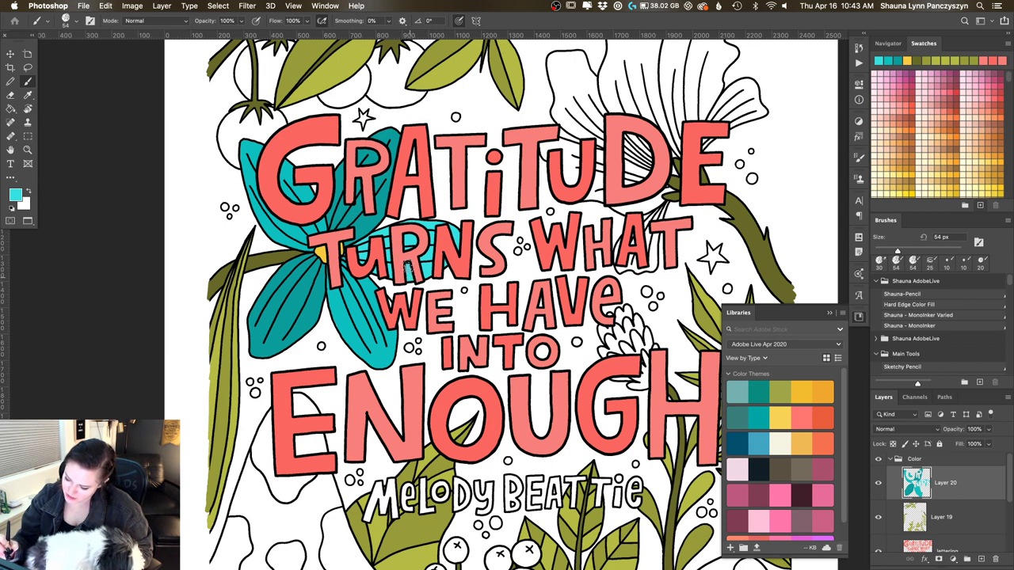
key(".")
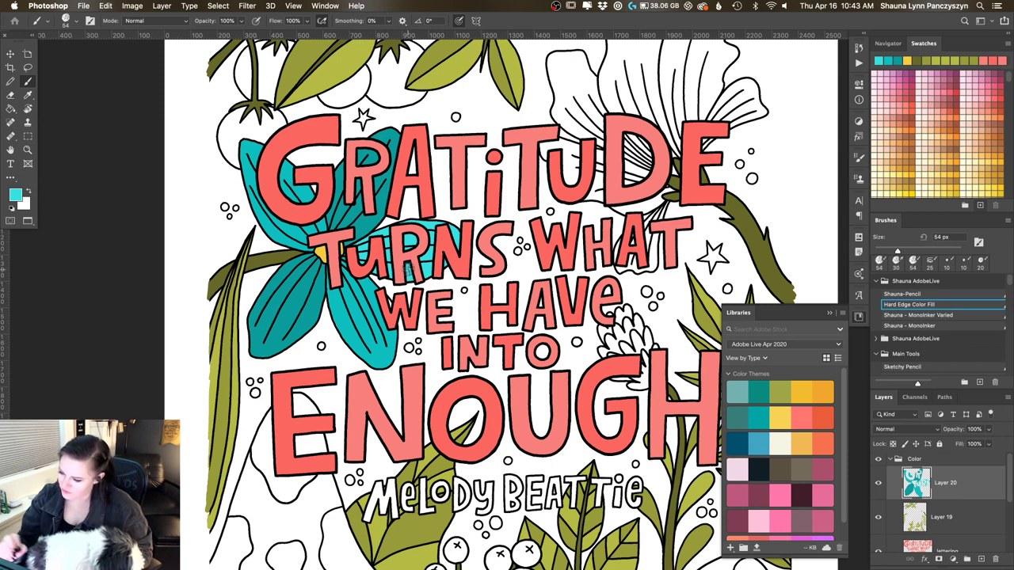
Take the orange-red from Color Theme 1 and paint the tomato above the G of GRATITUDE with the Hard Edge Color Fill brush
left_click(10, 150)
left_click_drag(158, 138, 303, 300)
left_click(28, 82)
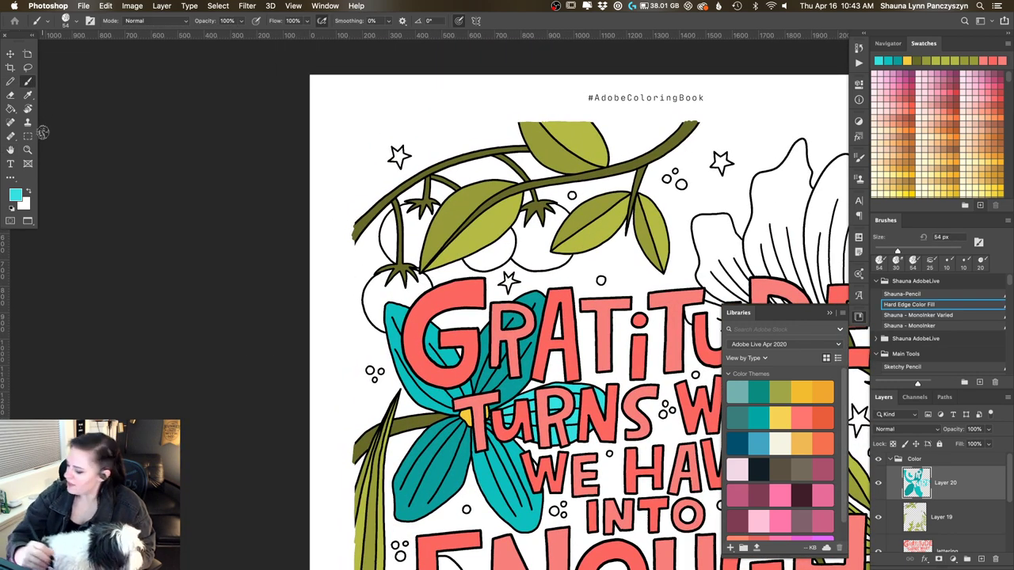
left_click(824, 419)
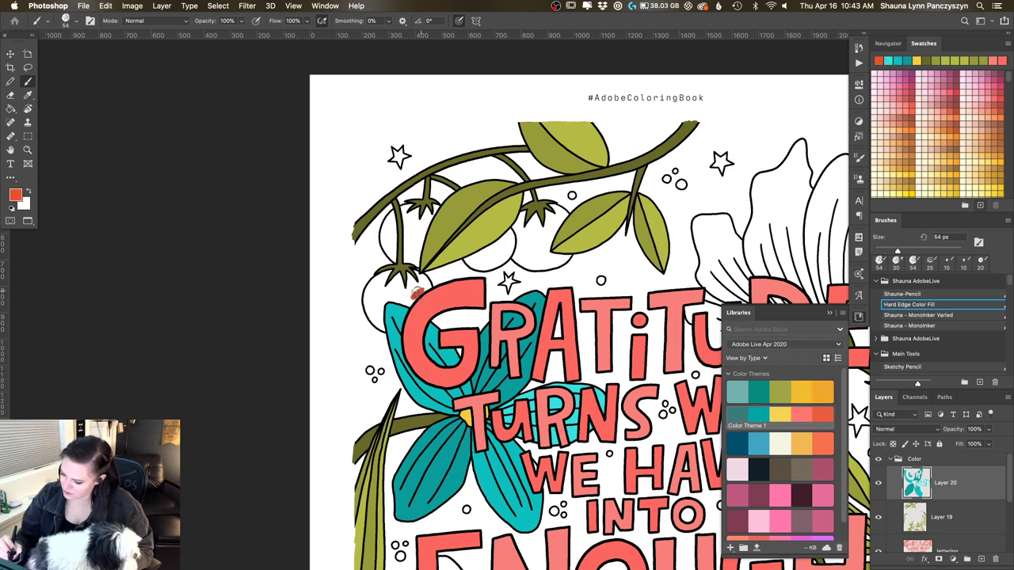
mouse_move(416, 294)
left_mouse_down()
mouse_move(406, 297)
mouse_move(408, 277)
mouse_move(415, 288)
mouse_move(419, 277)
left_mouse_up()
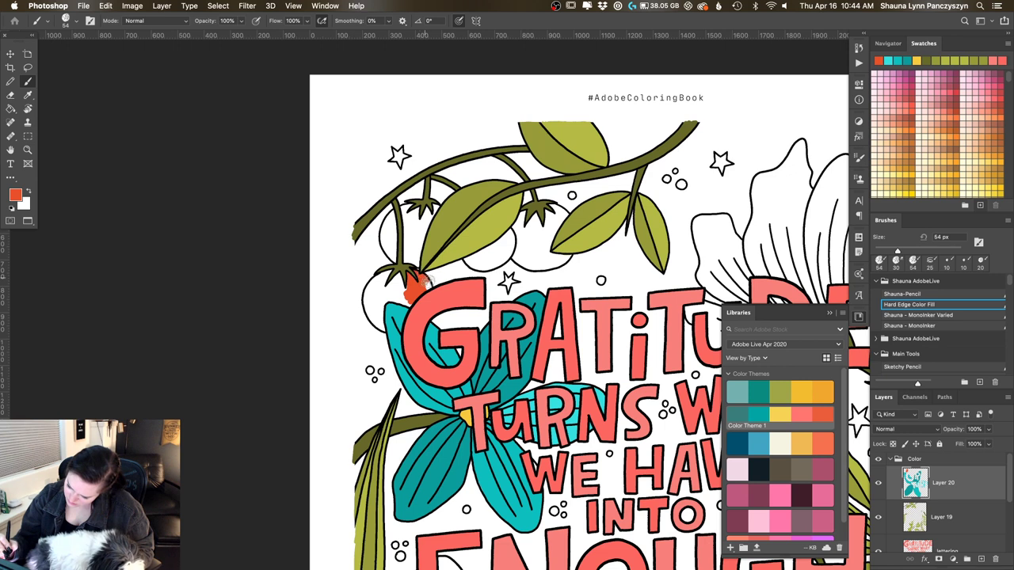
mouse_move(379, 285)
left_mouse_down()
mouse_move(368, 295)
mouse_move(376, 287)
mouse_move(411, 303)
mouse_move(392, 298)
mouse_move(401, 301)
mouse_move(382, 306)
mouse_move(378, 330)
mouse_move(369, 282)
mouse_move(366, 321)
mouse_move(378, 320)
mouse_move(376, 308)
mouse_move(376, 327)
mouse_move(378, 277)
mouse_move(389, 271)
mouse_move(382, 285)
mouse_move(400, 289)
left_mouse_up()
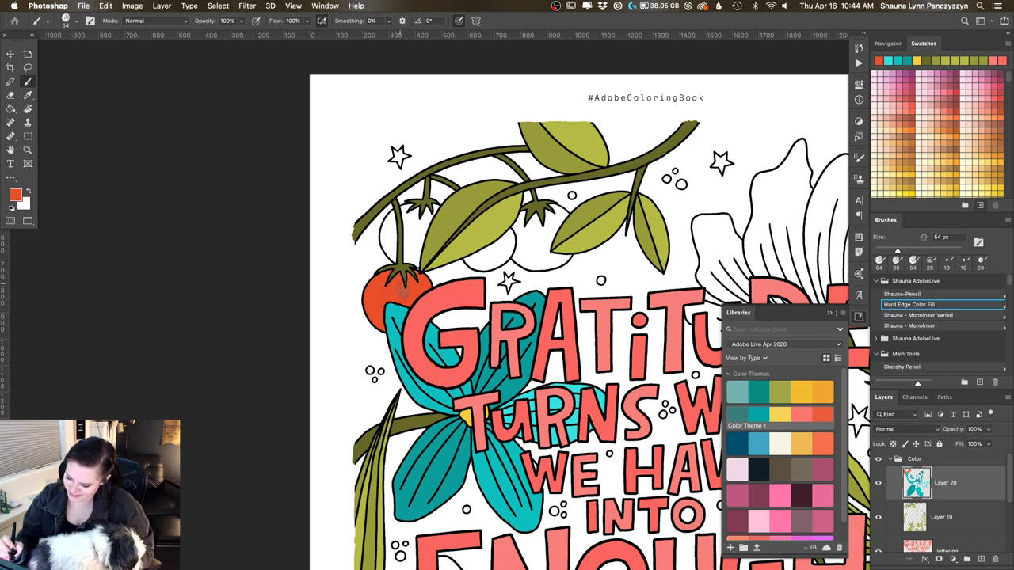
Paint the partly hidden tomato under the large leaf, just above the star, in orange-red
left_click_drag(482, 257, 499, 252)
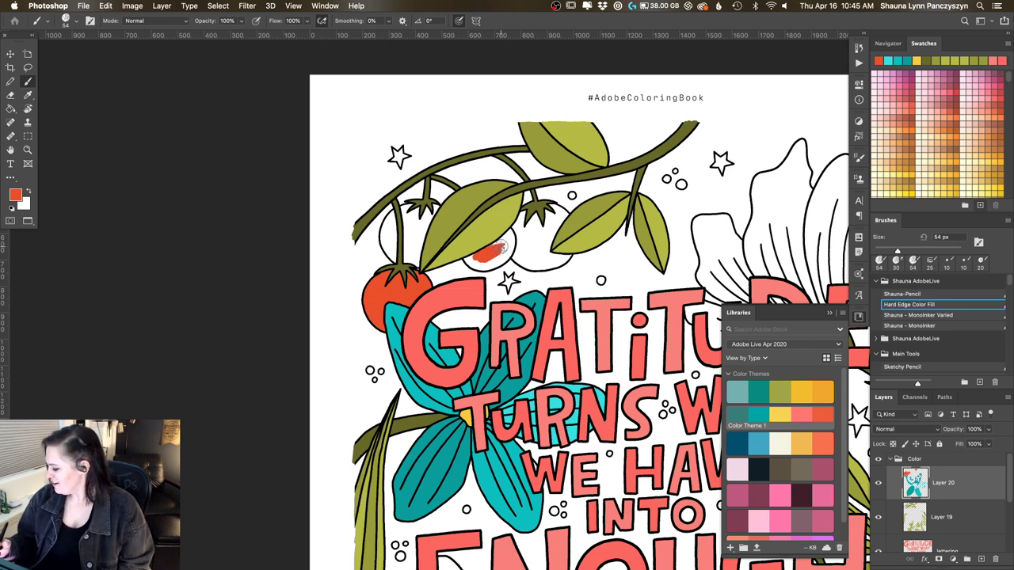
left_click_drag(499, 248, 506, 238)
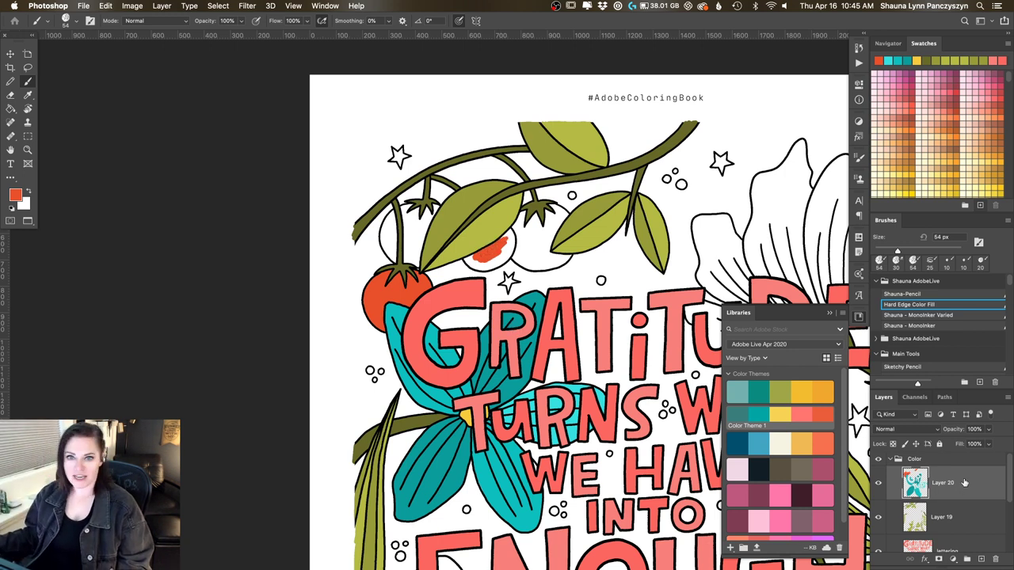
scroll(552, 378, "right", 2)
scroll(551, 378, "right", 2)
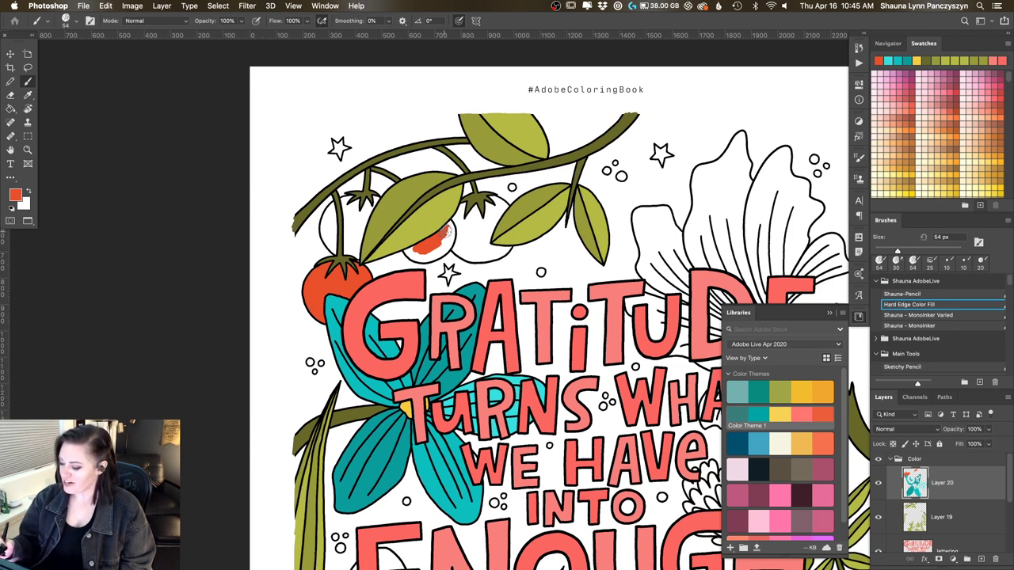
mouse_move(447, 225)
left_mouse_down()
mouse_move(431, 258)
mouse_move(407, 251)
left_mouse_up()
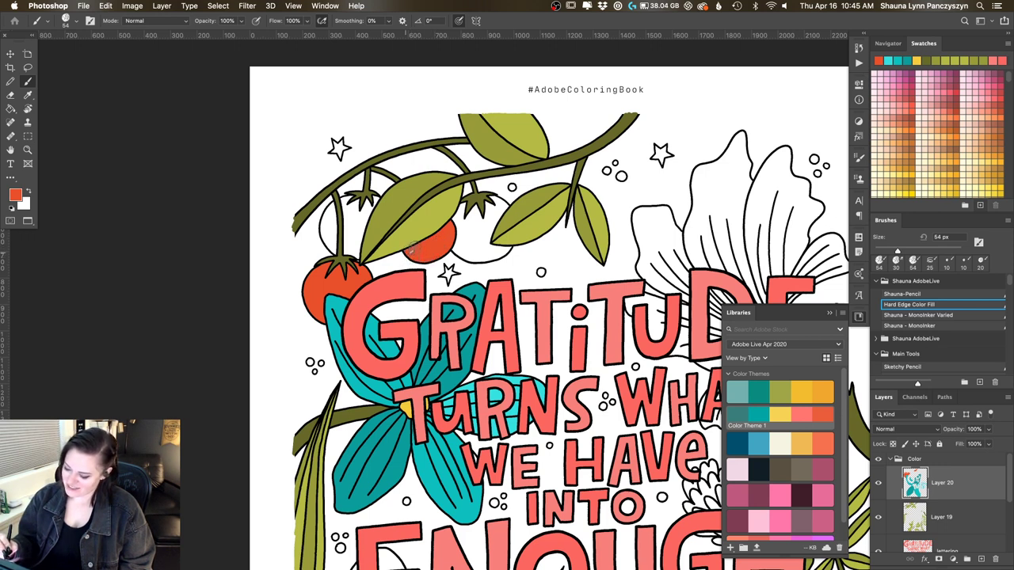
Fill the tomato behind the stem, between the first tomato and the large leaf, with orange-red on both sides of the stem
mouse_move(336, 208)
left_mouse_down()
mouse_move(325, 232)
mouse_move(333, 252)
mouse_move(329, 201)
mouse_move(331, 252)
left_mouse_up()
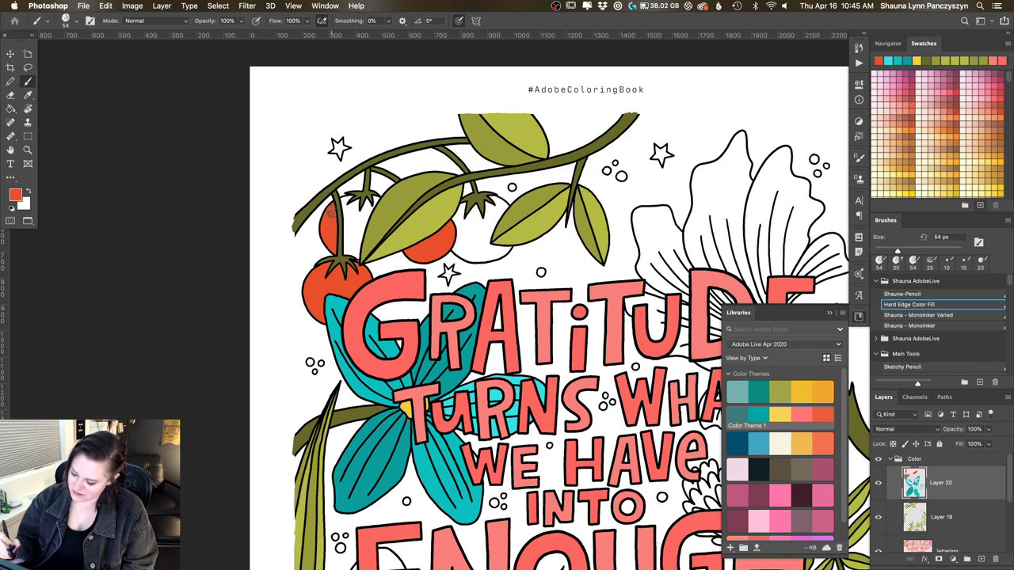
mouse_move(348, 209)
left_mouse_down()
mouse_move(346, 254)
mouse_move(358, 255)
mouse_move(364, 214)
mouse_move(354, 244)
left_mouse_up()
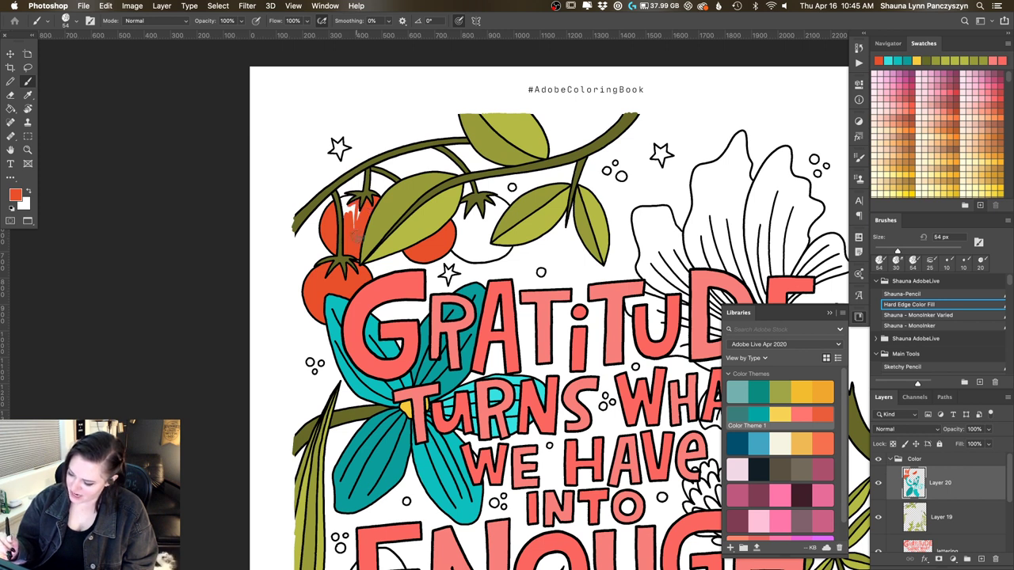
left_click_drag(354, 222, 355, 210)
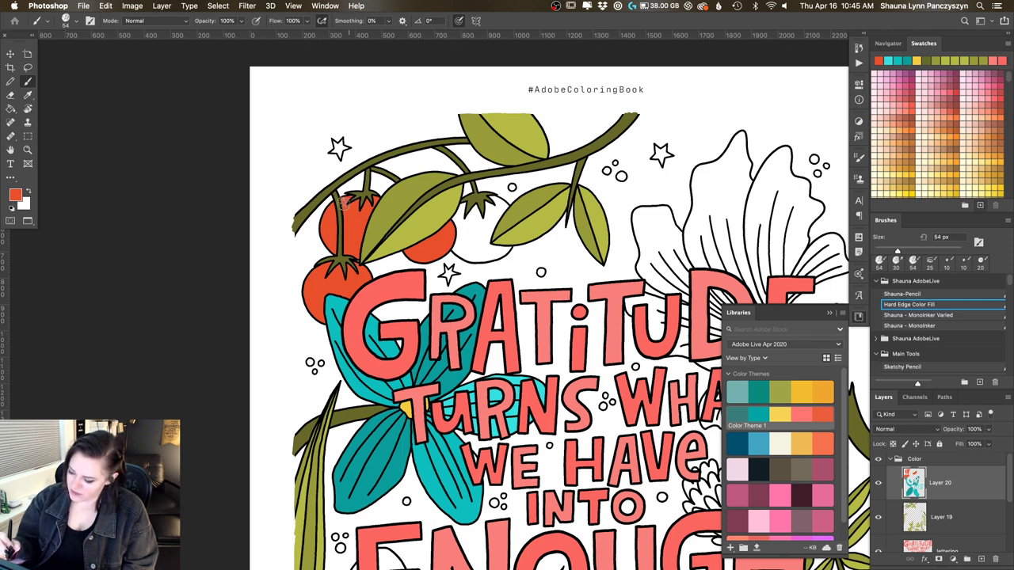
Paint the remaining white tomato, between the large leaf and the leaf pair on the vine, in orange-red
left_click_drag(378, 244, 298, 278)
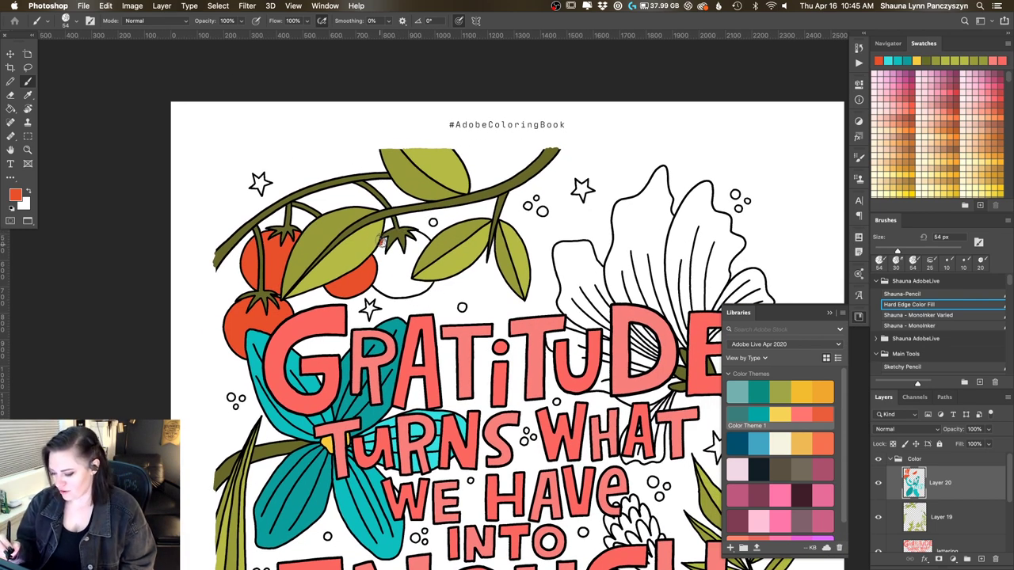
mouse_move(382, 243)
left_mouse_down()
mouse_move(377, 273)
mouse_move(376, 245)
mouse_move(380, 270)
mouse_move(395, 241)
mouse_move(387, 281)
mouse_move(402, 262)
mouse_move(385, 285)
mouse_move(401, 287)
mouse_move(402, 274)
left_mouse_up()
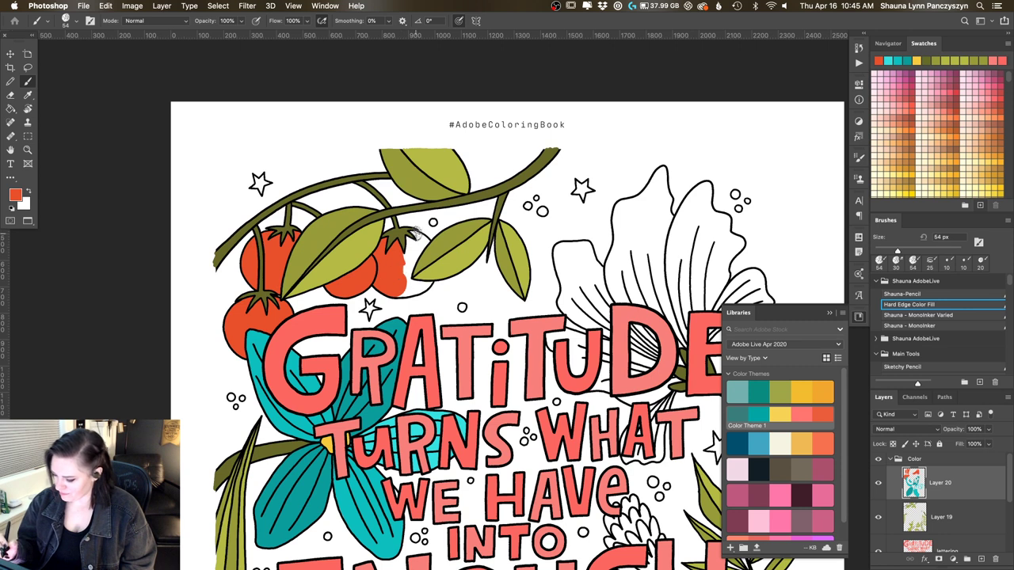
mouse_move(414, 230)
left_mouse_down()
mouse_move(424, 247)
mouse_move(402, 252)
left_mouse_up()
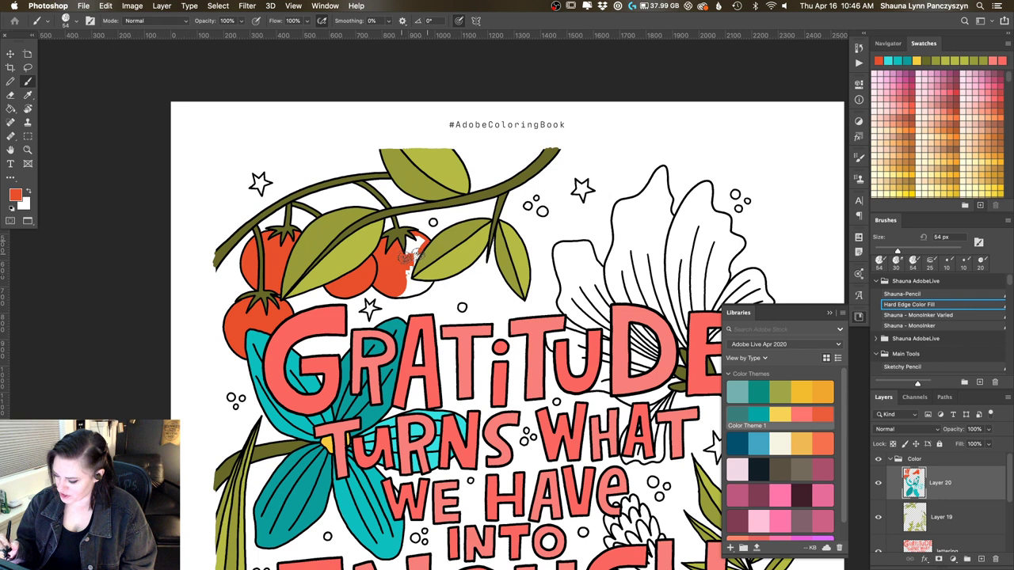
left_click_drag(408, 255, 423, 241)
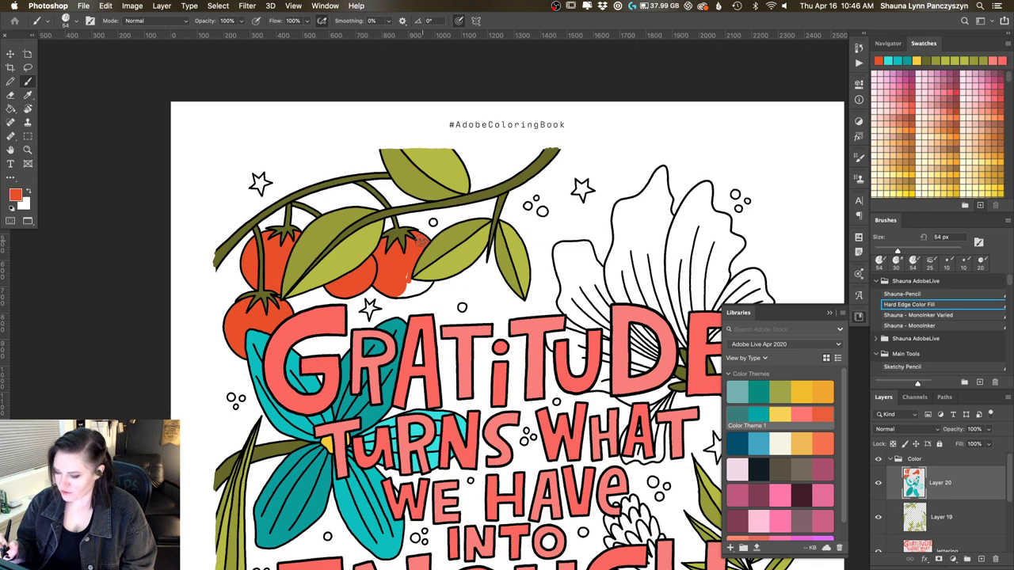
mouse_move(416, 279)
left_mouse_down()
mouse_move(432, 284)
mouse_move(396, 295)
mouse_move(416, 287)
left_mouse_up()
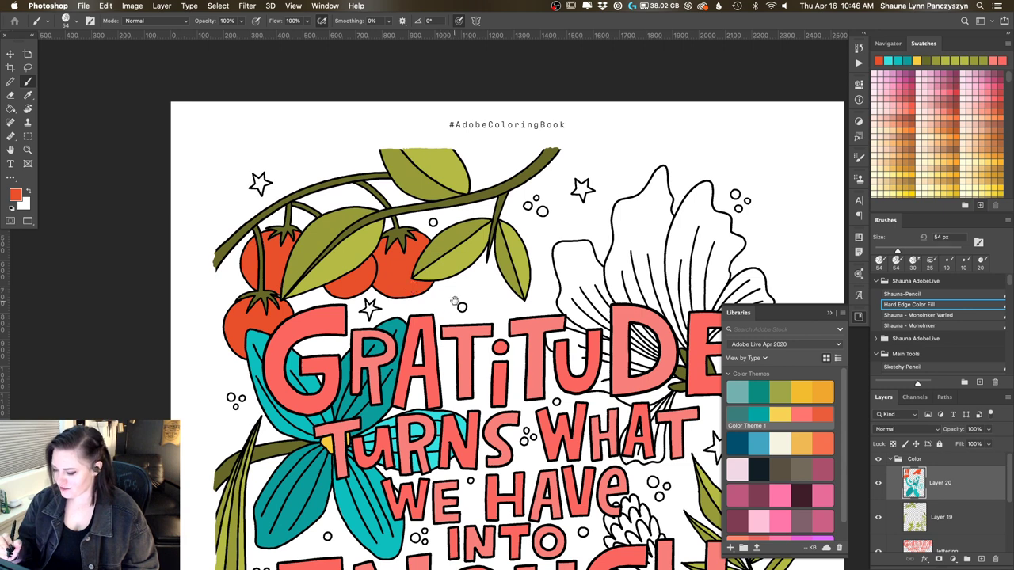
Create a new layer above the tomato and flower layer and pick the muted teal from the library color themes as foreground color
left_click_drag(455, 301, 405, 295)
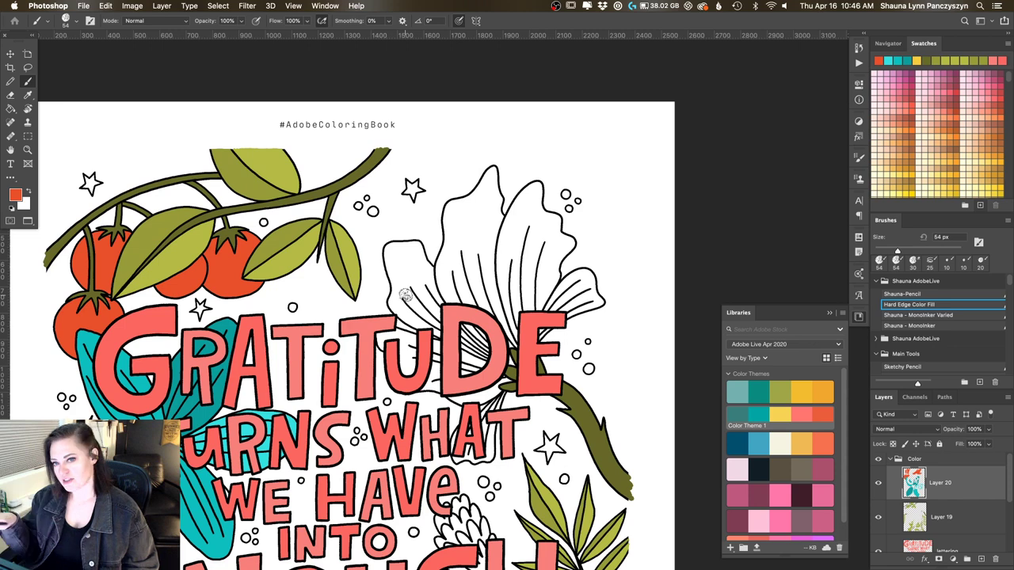
left_click_drag(405, 294, 341, 204)
key("super+alt+shift+n")
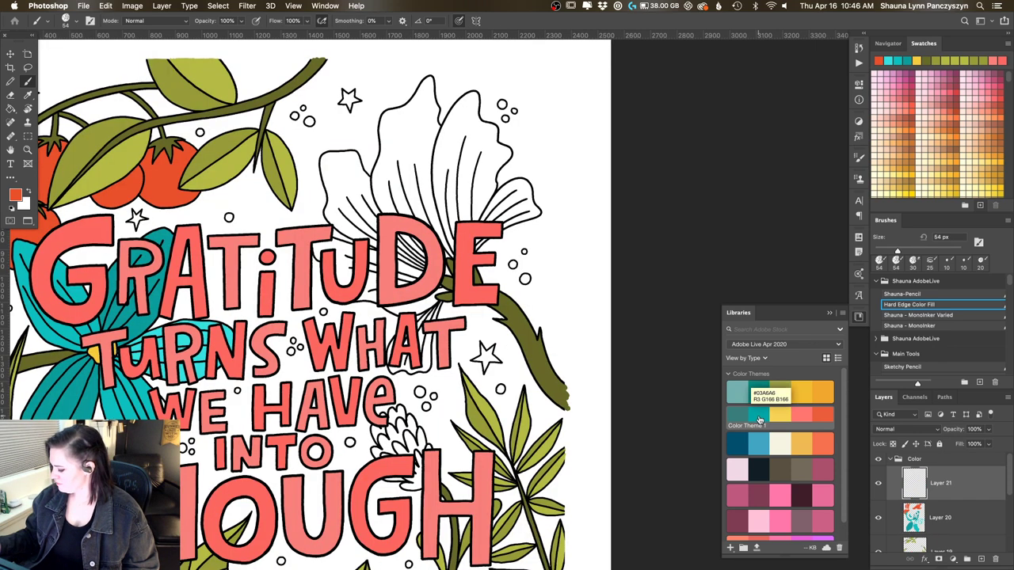
left_click(759, 418)
left_click_drag(679, 362, 452, 483)
left_click(737, 391)
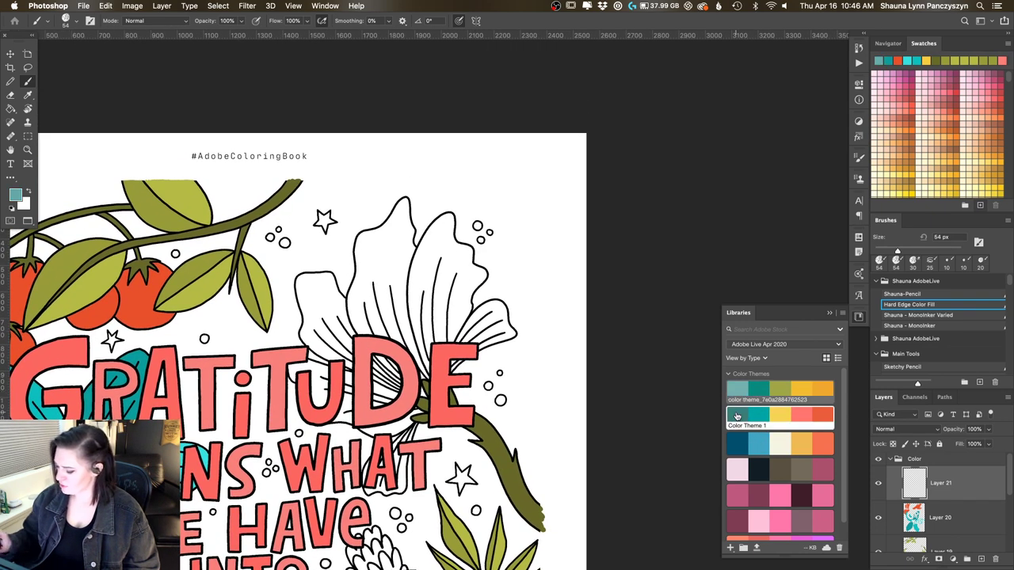
Take the teal #03A6A6 from Color Theme 1 and paint the tall flower petal above the E of GRATITUDE with it
mouse_move(429, 245)
left_mouse_down()
mouse_move(413, 286)
mouse_move(423, 318)
left_mouse_up()
key("super+z")
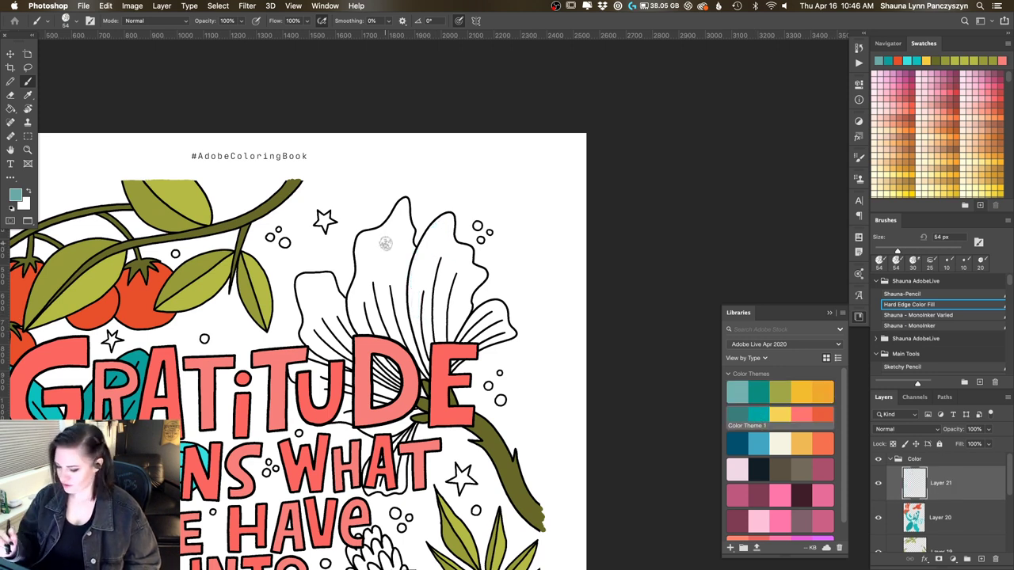
mouse_move(443, 223)
left_mouse_down()
mouse_move(427, 248)
mouse_move(441, 222)
mouse_move(416, 260)
mouse_move(415, 327)
mouse_move(412, 274)
mouse_move(426, 244)
mouse_move(426, 302)
mouse_move(446, 284)
mouse_move(447, 246)
mouse_move(471, 279)
mouse_move(469, 269)
mouse_move(481, 269)
mouse_move(458, 276)
left_mouse_up()
left_click(757, 416)
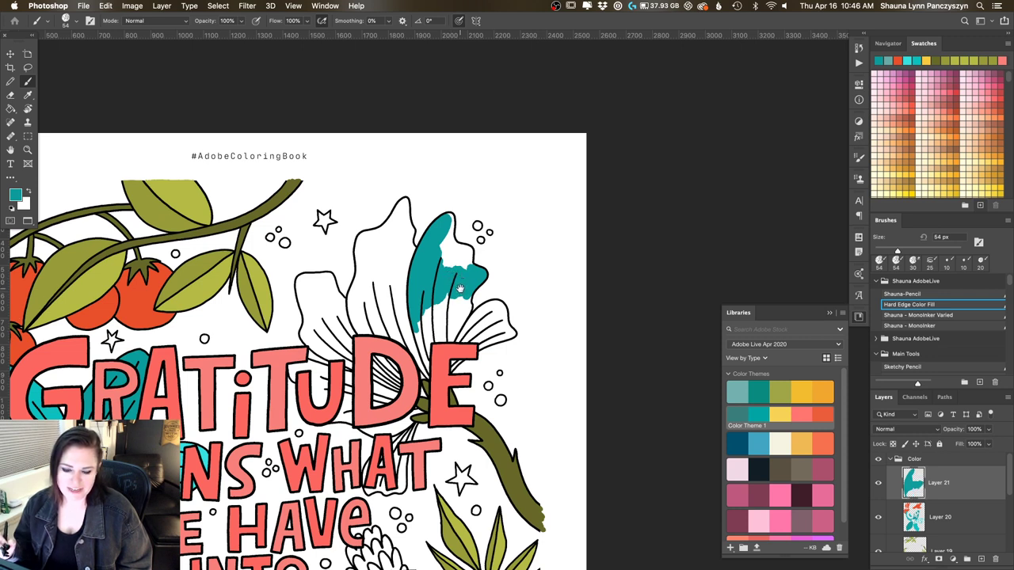
mouse_move(459, 287)
left_mouse_down()
mouse_move(450, 212)
mouse_move(441, 276)
mouse_move(434, 229)
mouse_move(448, 258)
mouse_move(438, 251)
mouse_move(451, 252)
mouse_move(450, 236)
mouse_move(456, 259)
left_mouse_up()
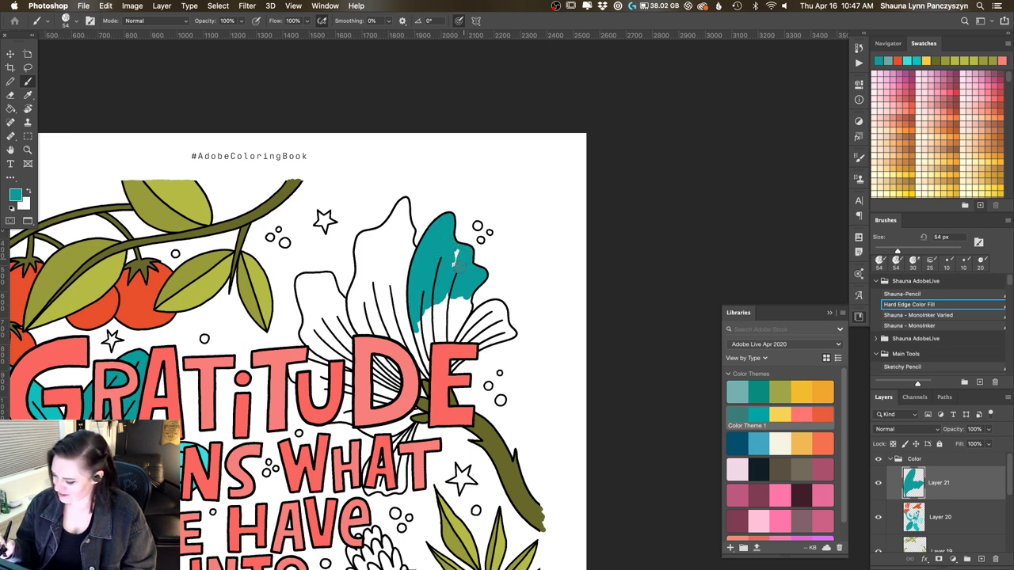
mouse_move(465, 301)
left_mouse_down()
mouse_move(462, 305)
mouse_move(471, 290)
mouse_move(468, 305)
mouse_move(455, 335)
mouse_move(434, 341)
mouse_move(431, 320)
mouse_move(435, 333)
mouse_move(450, 332)
mouse_move(445, 302)
mouse_move(421, 340)
mouse_move(427, 381)
mouse_move(417, 313)
mouse_move(415, 341)
mouse_move(437, 295)
left_mouse_up()
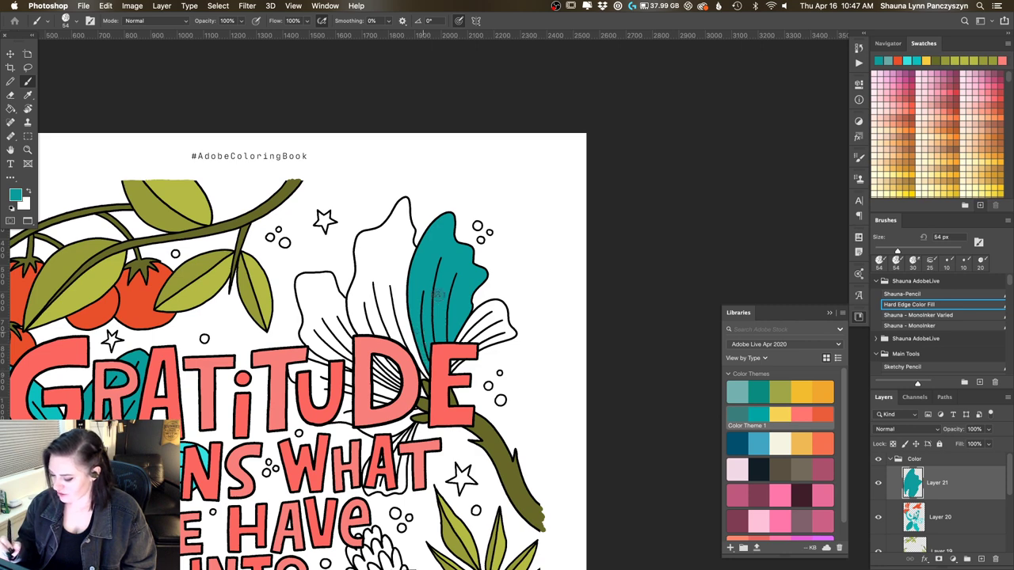
Paint the flower's leftmost petal above the U of GRATITUDE in the same teal, including the part showing inside the D
scroll(428, 301, "down", 4)
scroll(428, 301, "right", 5)
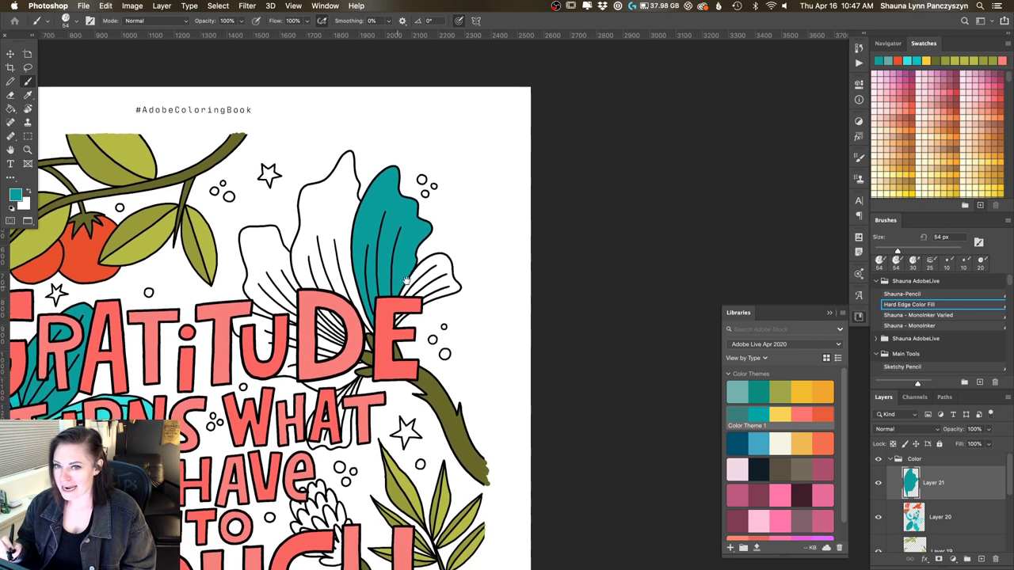
left_click_drag(426, 283, 499, 335)
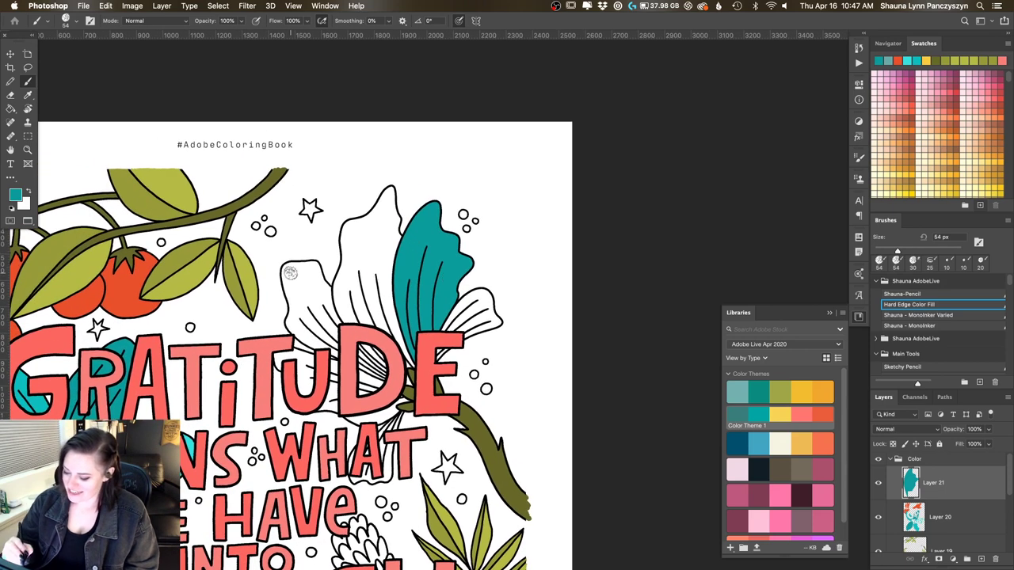
mouse_move(291, 275)
left_mouse_down()
mouse_move(303, 277)
mouse_move(283, 263)
mouse_move(288, 306)
mouse_move(300, 305)
left_mouse_up()
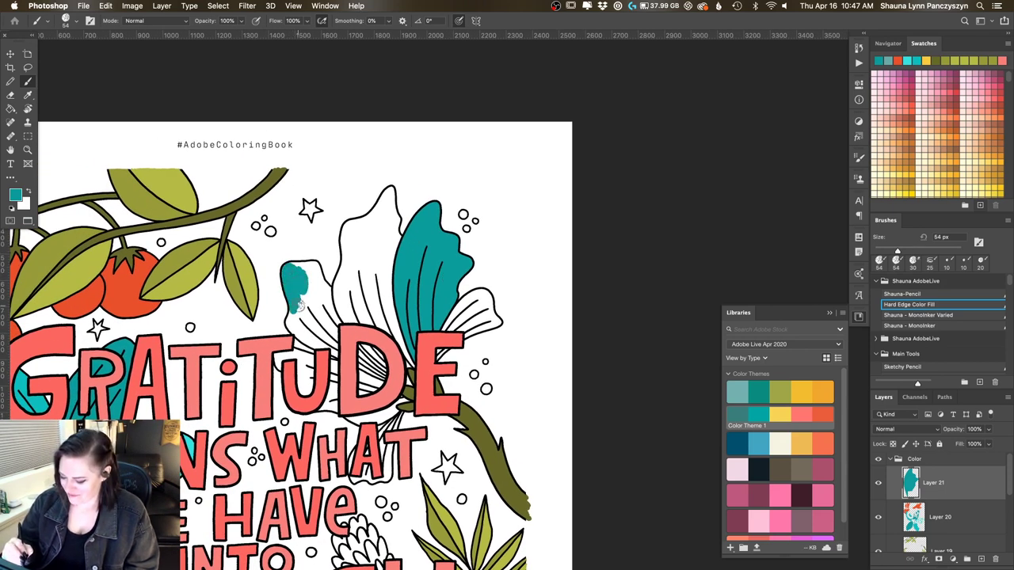
mouse_move(293, 268)
left_mouse_down()
mouse_move(311, 266)
mouse_move(304, 260)
left_mouse_up()
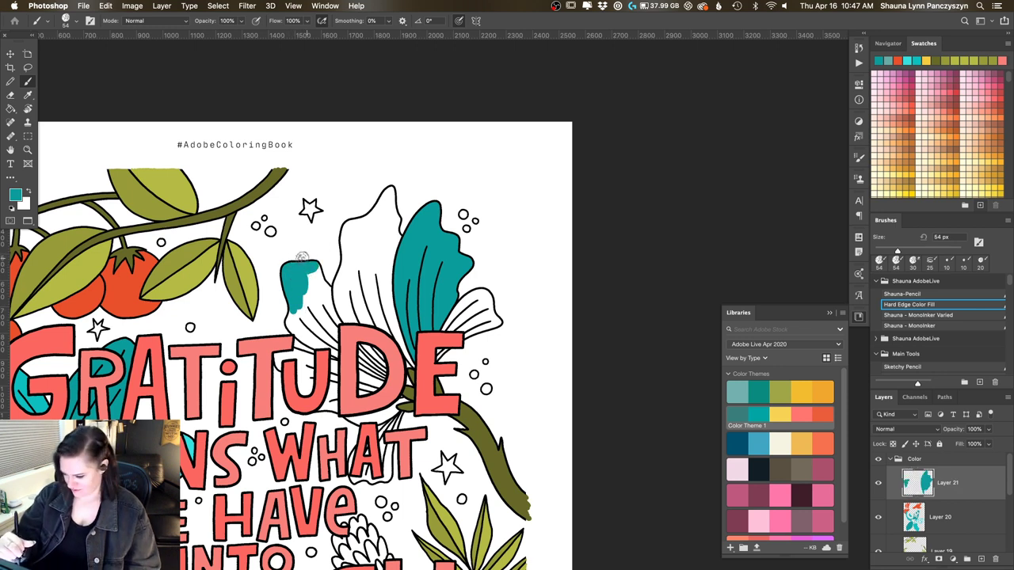
mouse_move(312, 269)
left_mouse_down()
mouse_move(317, 293)
mouse_move(319, 264)
mouse_move(339, 323)
mouse_move(314, 288)
mouse_move(333, 314)
mouse_move(308, 333)
mouse_move(322, 336)
mouse_move(330, 323)
mouse_move(315, 310)
mouse_move(292, 320)
mouse_move(290, 310)
mouse_move(290, 324)
mouse_move(335, 355)
left_mouse_up()
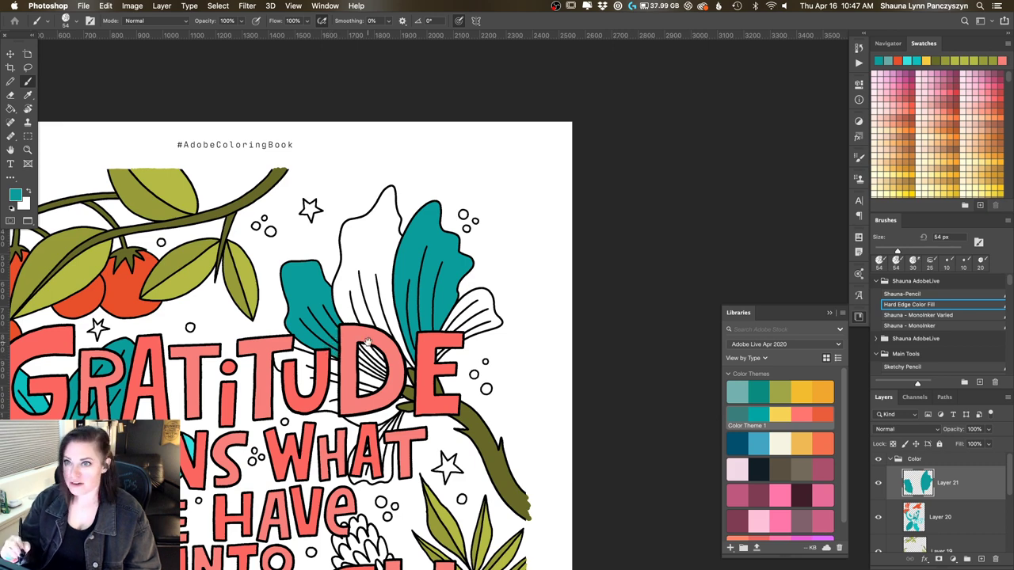
left_click_drag(401, 384, 348, 334)
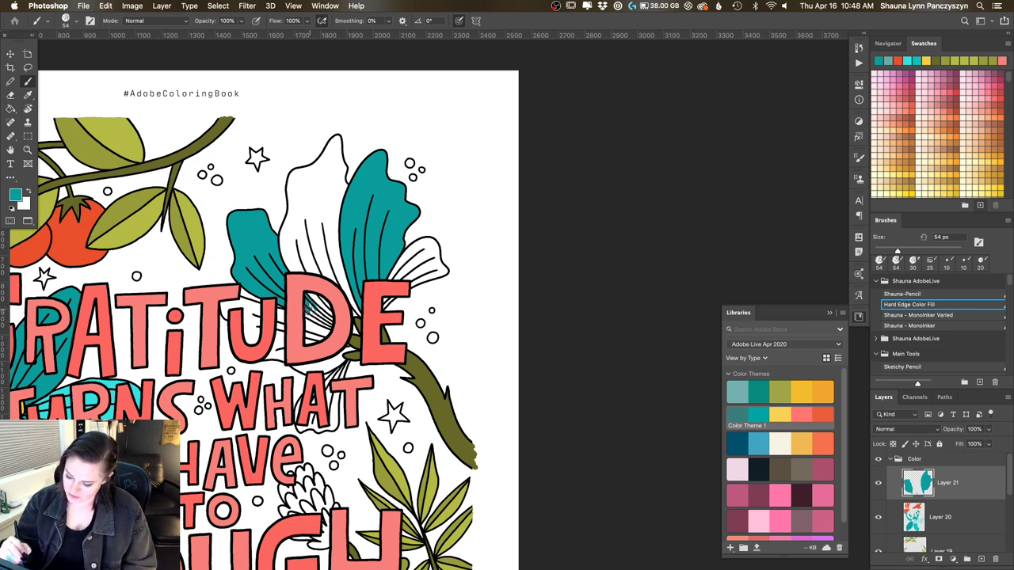
mouse_move(305, 306)
left_mouse_down()
mouse_move(328, 328)
mouse_move(308, 299)
mouse_move(330, 325)
left_mouse_up()
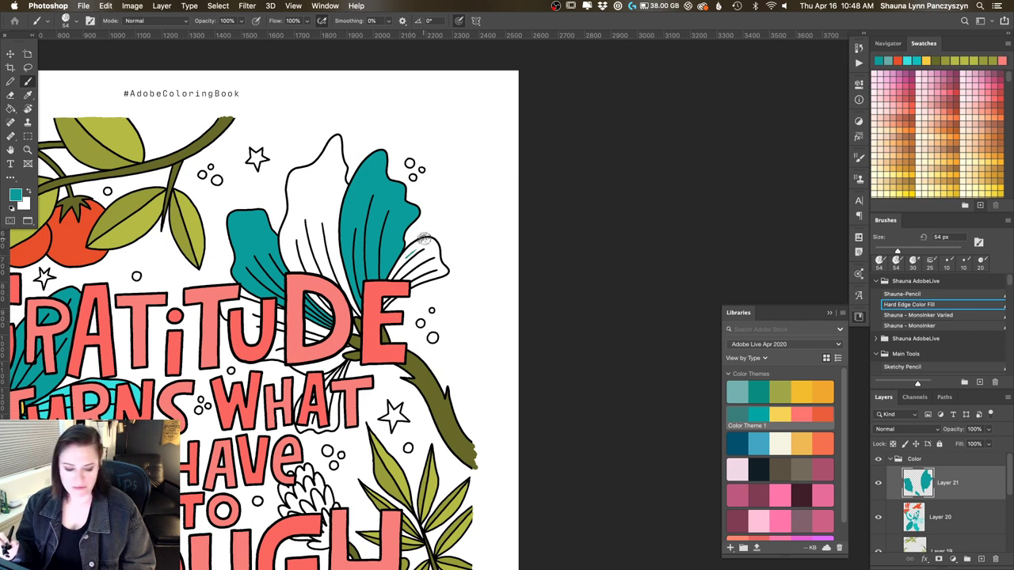
Set the foreground color to the darker teal #068585 and paint the flower's small rightmost petal with the Hard Edge Color Fill brush
key("super+z")
left_click(16, 195)
left_click(744, 220)
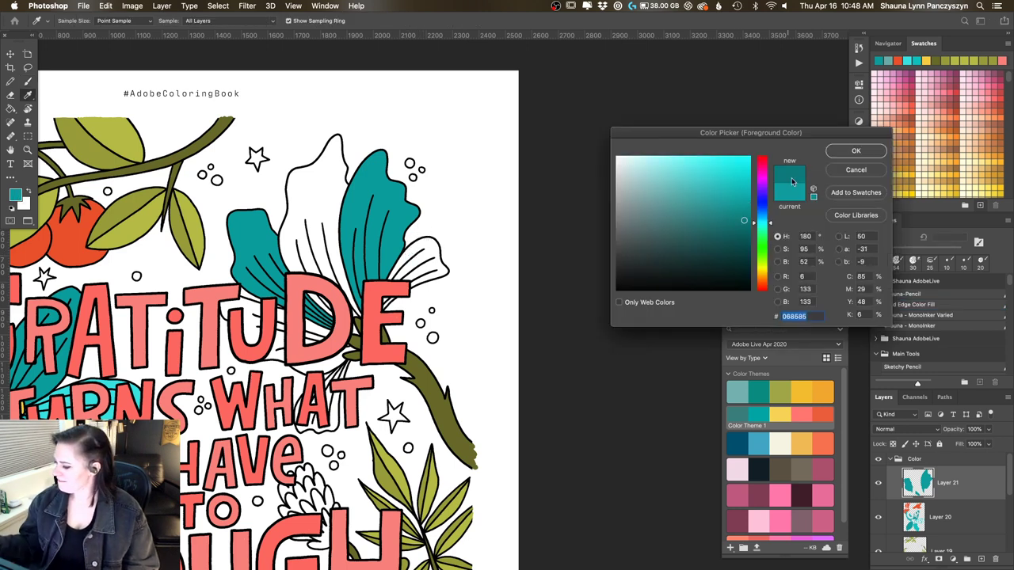
left_click(847, 151)
mouse_move(415, 249)
left_mouse_down()
mouse_move(407, 256)
mouse_move(418, 252)
mouse_move(419, 264)
left_mouse_up()
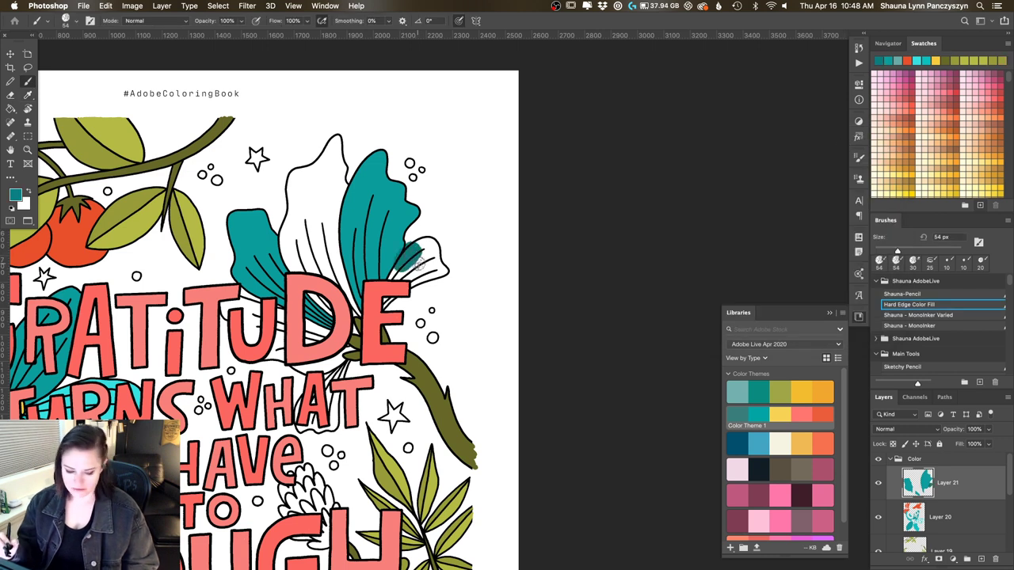
key("super+z")
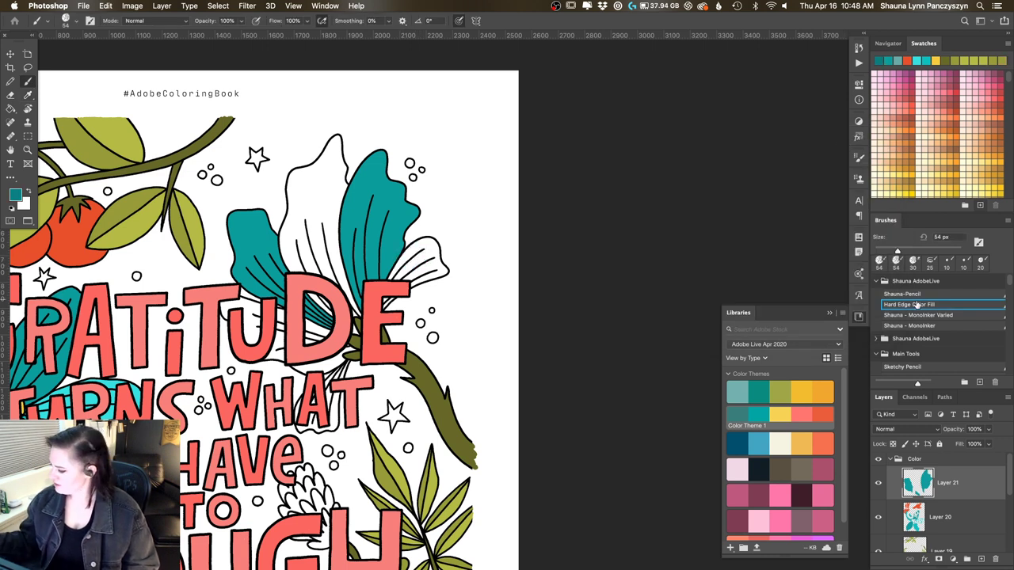
left_click(915, 305)
mouse_move(412, 252)
left_mouse_down()
mouse_move(422, 258)
mouse_move(413, 242)
mouse_move(434, 249)
mouse_move(391, 274)
mouse_move(438, 265)
mouse_move(413, 285)
left_mouse_up()
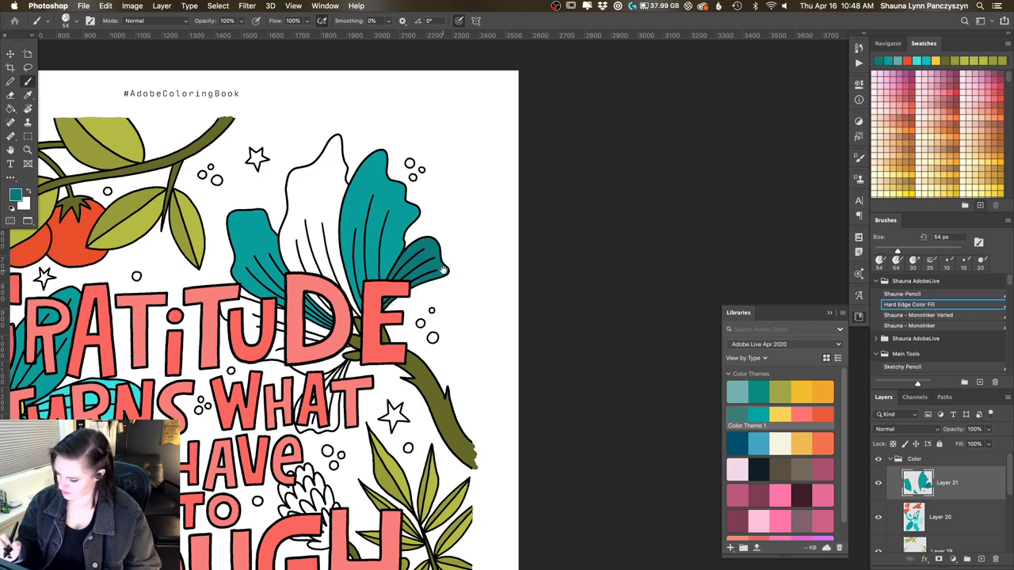
Start painting the tall white middle petal in the darker teal, covering its upper-left area and its tip
left_click_drag(449, 237, 547, 188)
mouse_move(394, 141)
left_mouse_down()
mouse_move(400, 130)
mouse_move(396, 156)
mouse_move(407, 133)
left_mouse_up()
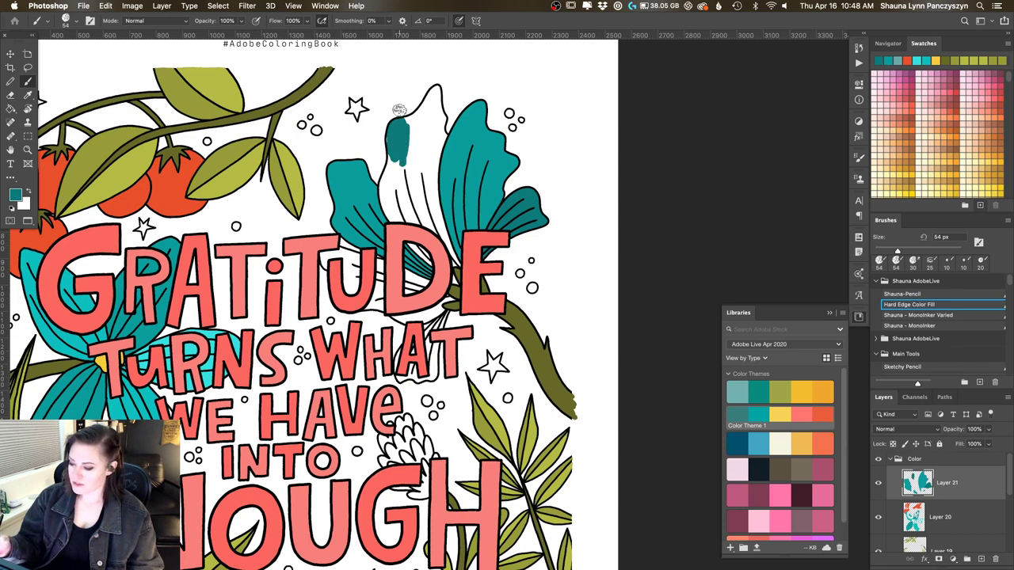
mouse_move(388, 138)
left_mouse_down()
mouse_move(408, 136)
mouse_move(412, 154)
mouse_move(397, 188)
mouse_move(420, 147)
mouse_move(406, 173)
mouse_move(400, 152)
mouse_move(401, 174)
mouse_move(405, 167)
left_mouse_up()
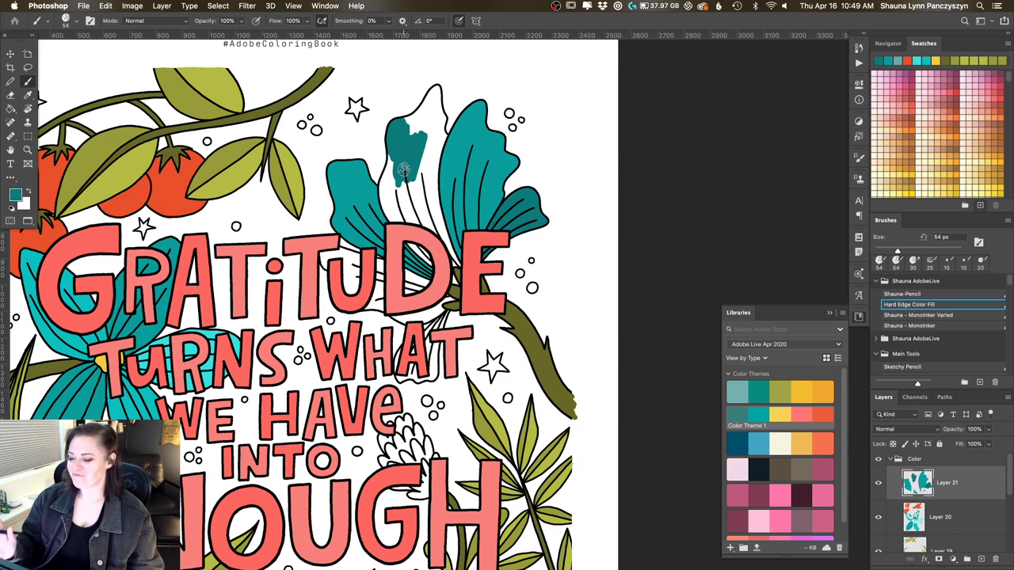
mouse_move(426, 91)
left_mouse_down()
mouse_move(432, 109)
mouse_move(422, 101)
left_mouse_up()
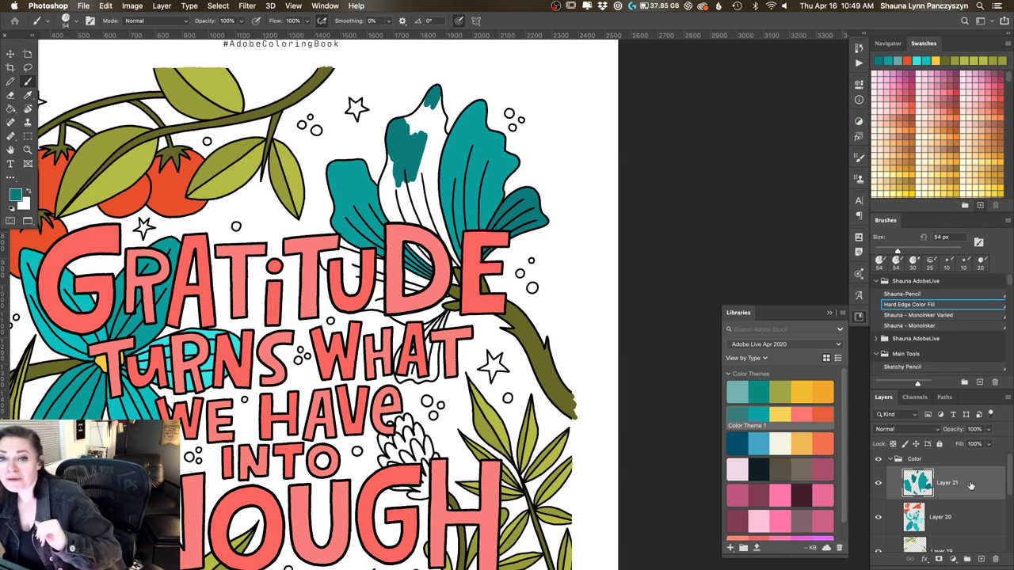
Give the Color group's copy beneath the line art a white Color Overlay at 100% opacity, and unlock the line-art layer
right_click(997, 464)
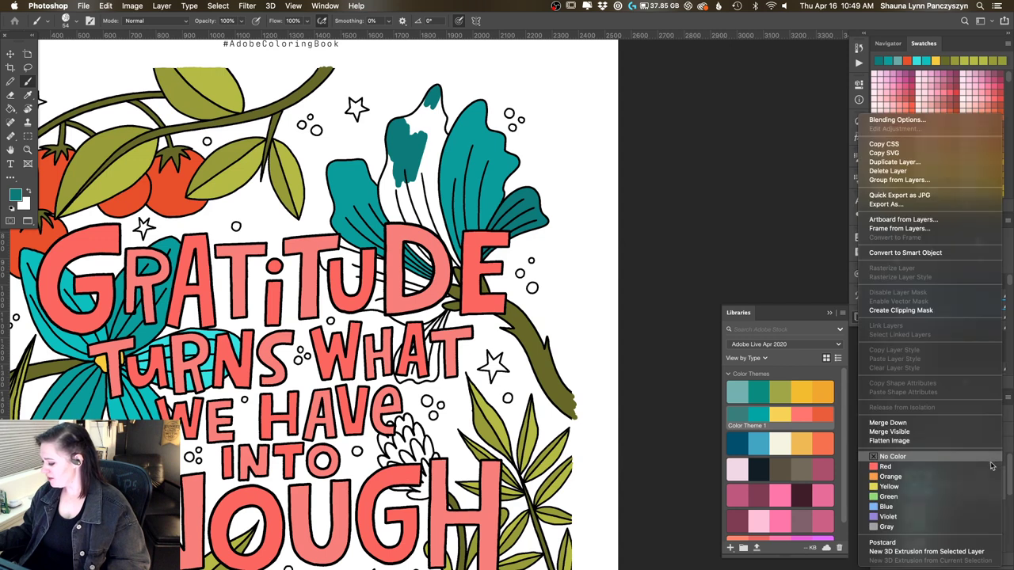
left_click(997, 464)
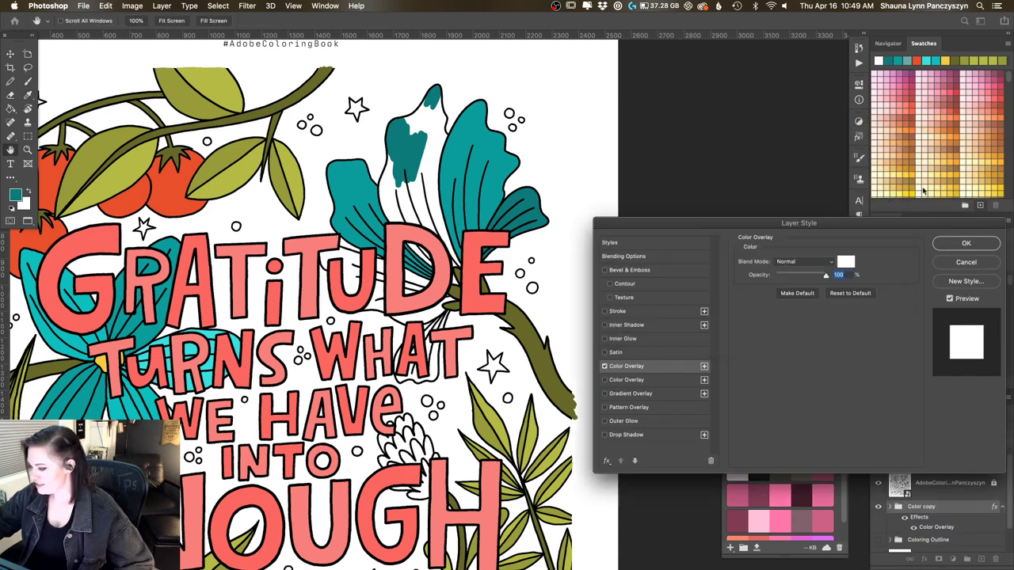
left_click(953, 245)
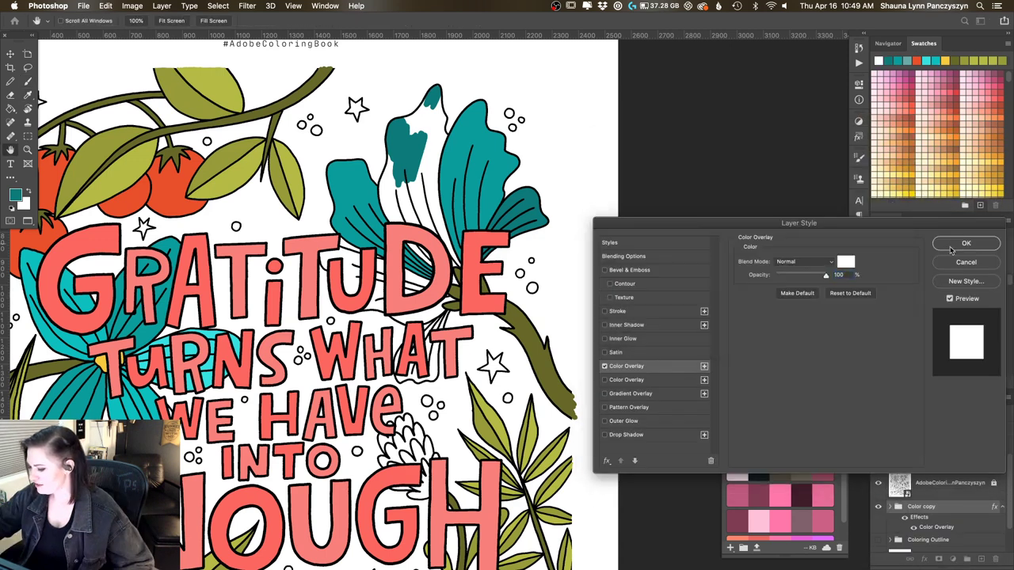
left_click(943, 496)
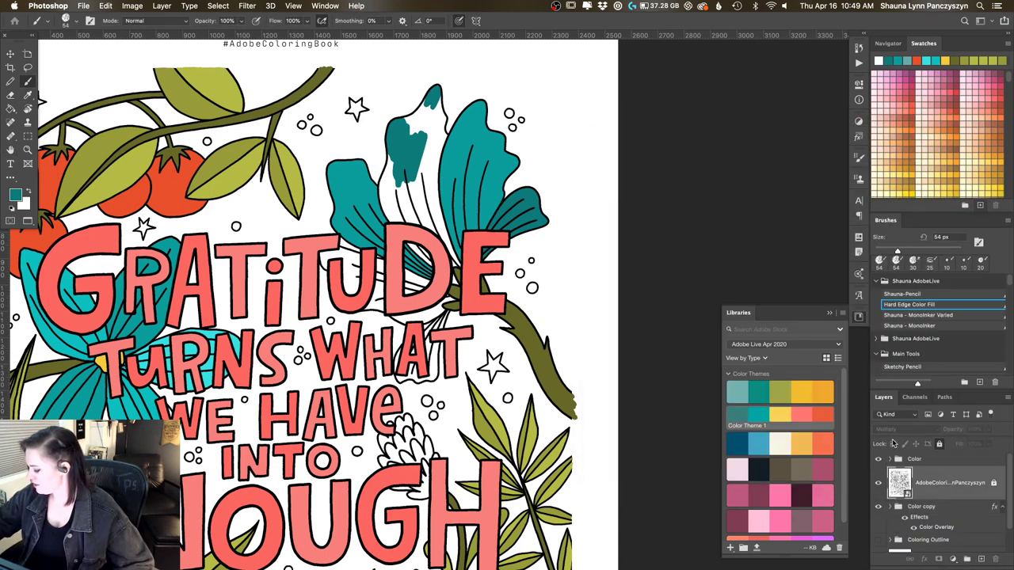
left_click(995, 485)
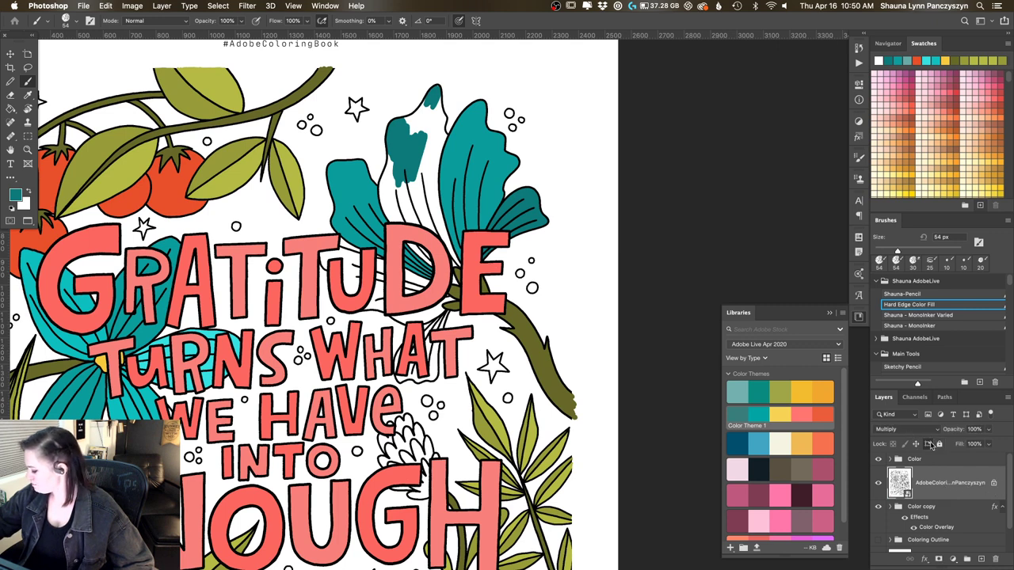
Add a Solid Color fill layer directly above the Background layer
scroll(955, 507, "down", 2)
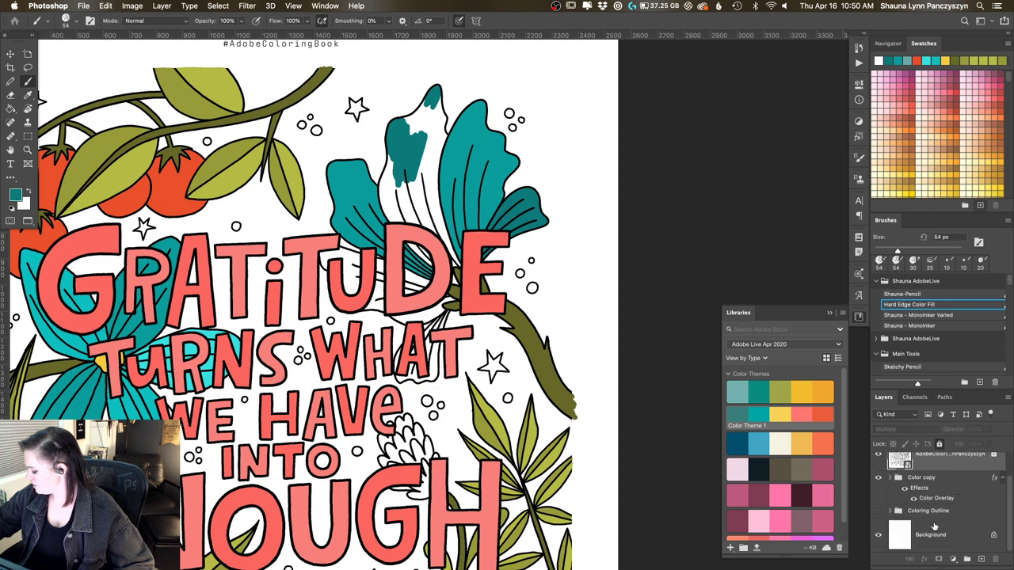
left_click(939, 543)
left_click(953, 560)
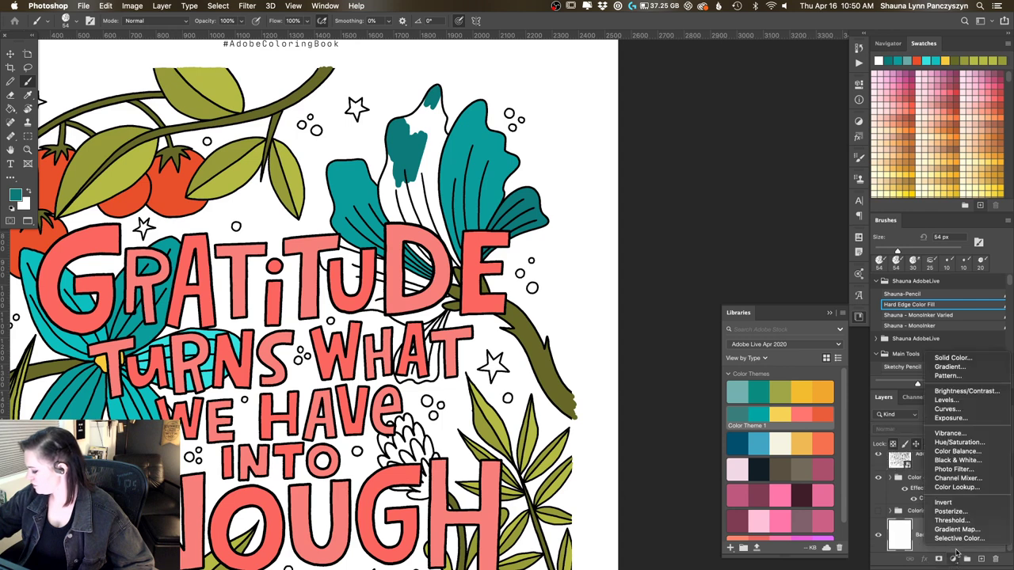
left_click(951, 359)
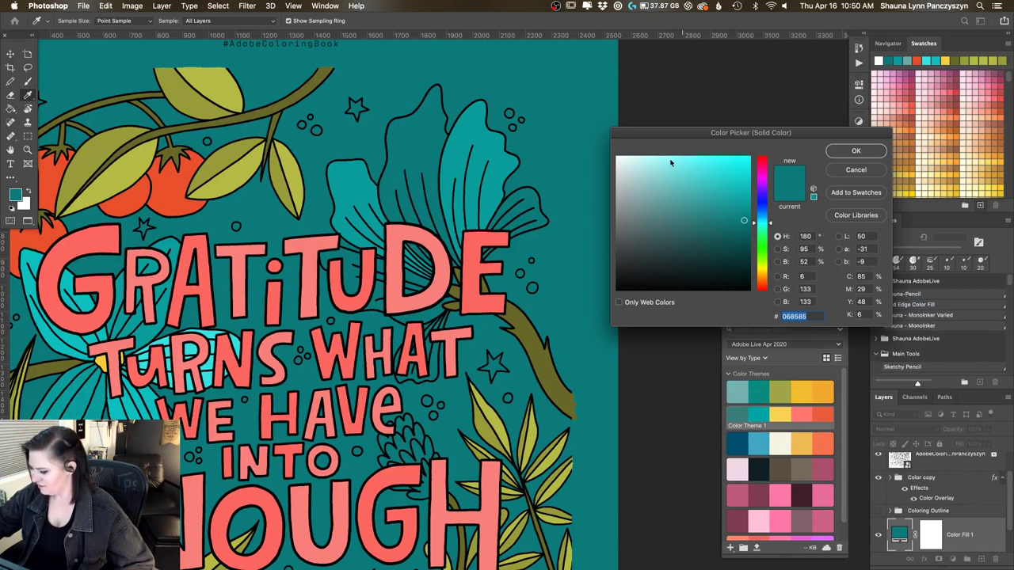
Set the solid fill layer's color to the muted grey #818d8d and hide the layer
left_click(652, 175)
left_click(621, 225)
left_click(632, 174)
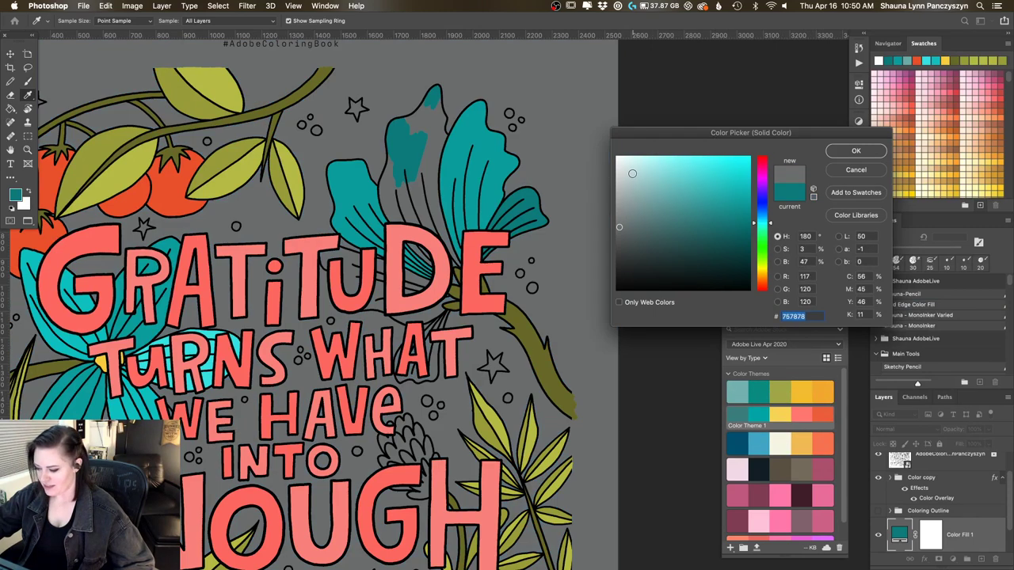
left_click_drag(618, 164, 627, 216)
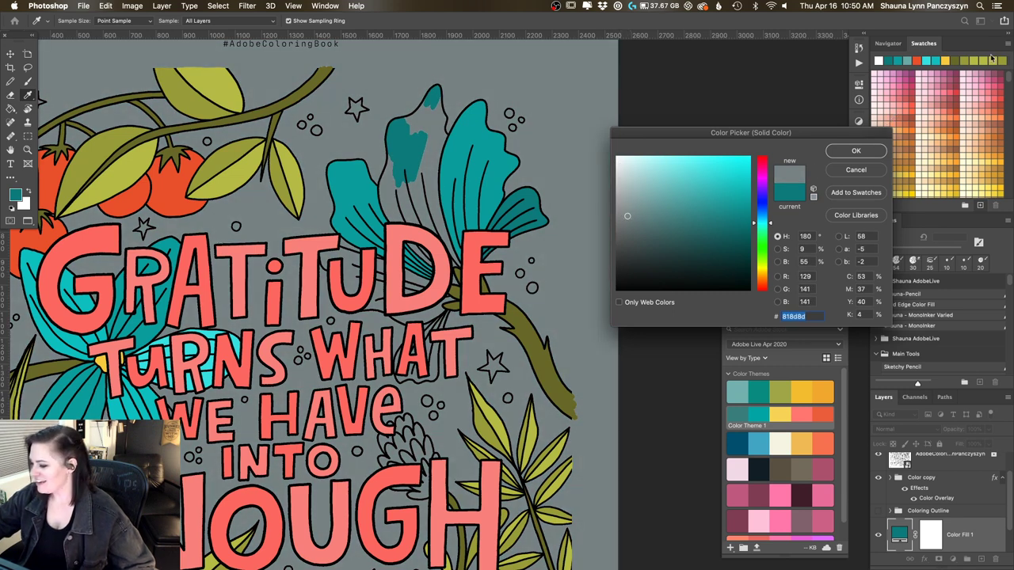
left_click(869, 151)
key("super+0")
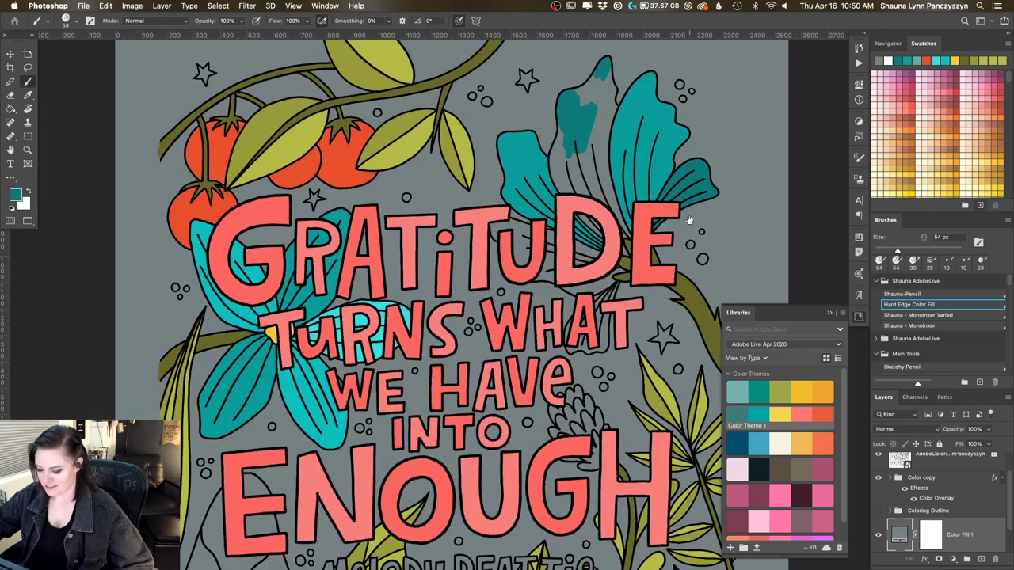
left_click(878, 536)
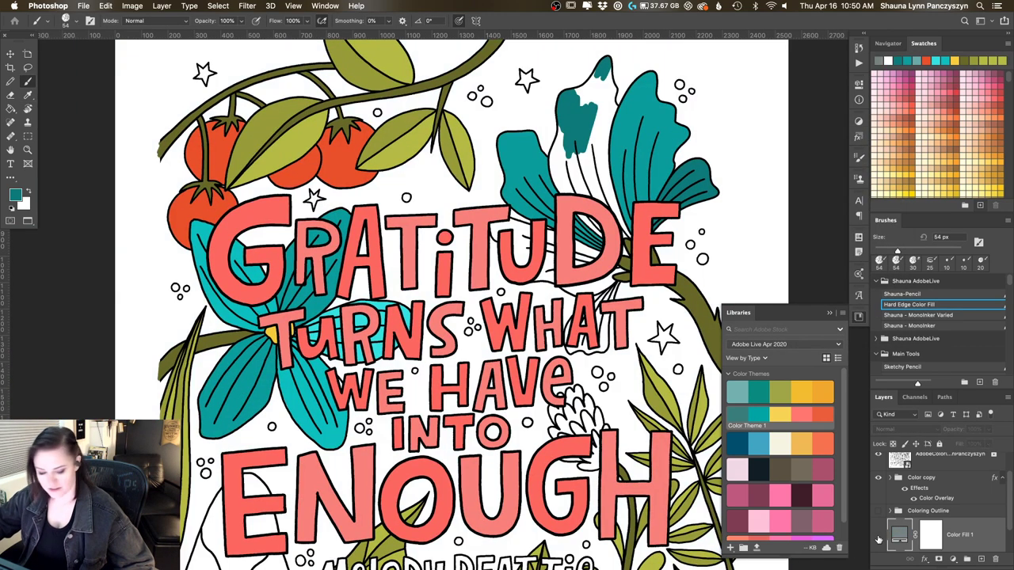
key("super+minus")
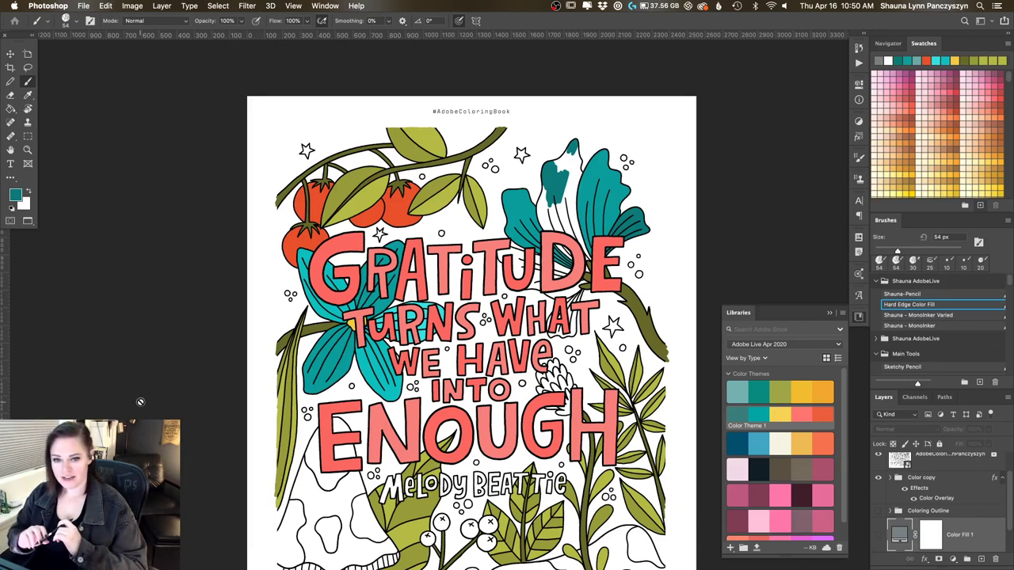
Finish painting the flower's tall middle petal in the darker teal on Layer 21, down to the GRATITUDE lettering
right_click(562, 169, "super")
left_click(592, 180)
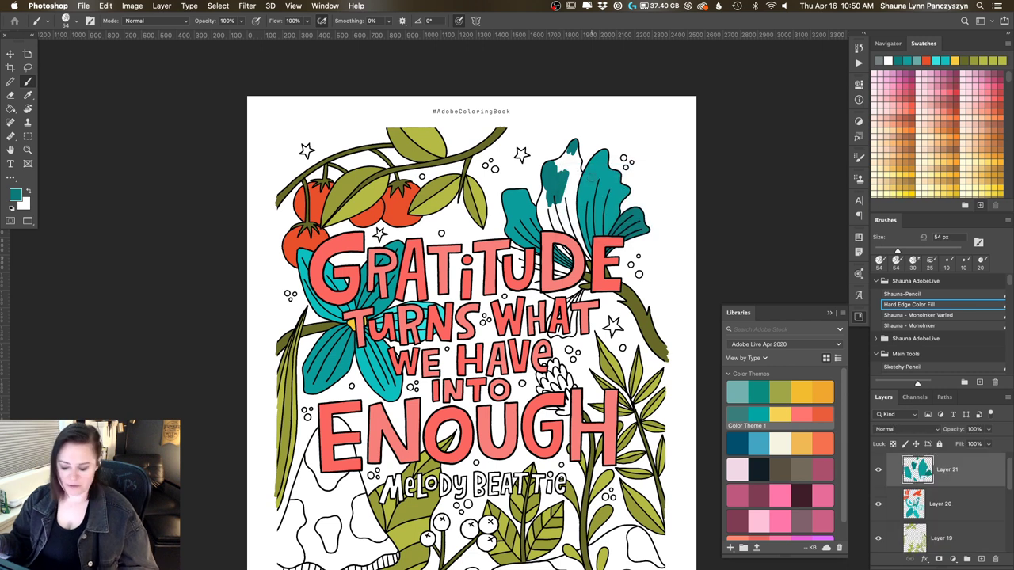
left_click_drag(564, 162, 558, 151)
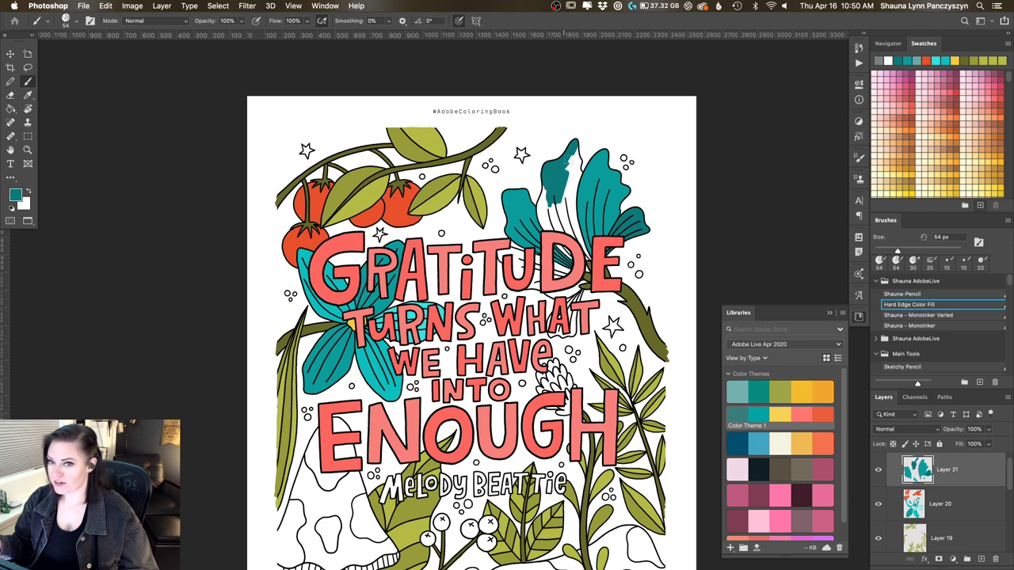
left_click_drag(564, 158, 565, 144)
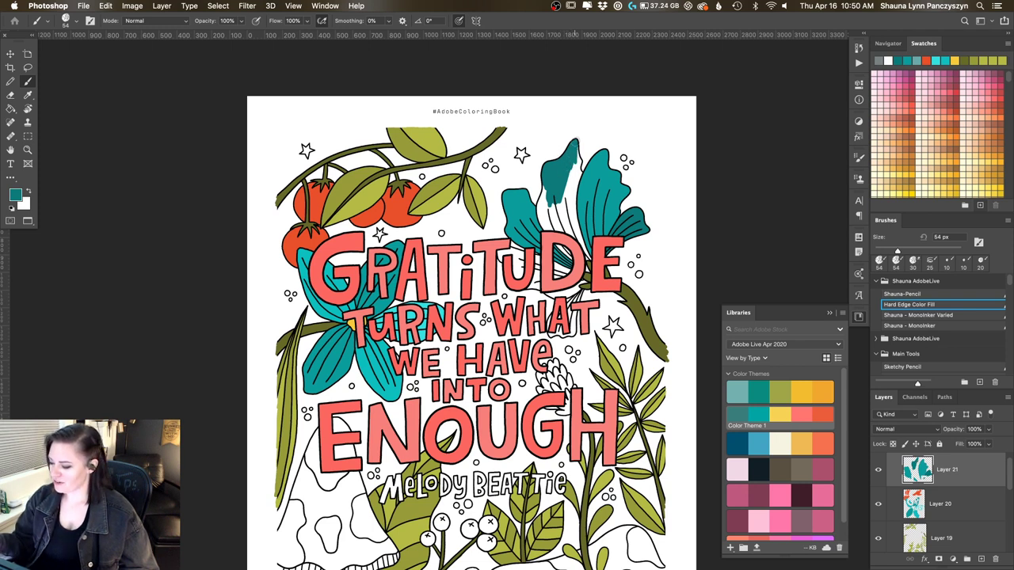
mouse_move(575, 144)
left_mouse_down()
mouse_move(561, 173)
mouse_move(565, 163)
mouse_move(581, 168)
mouse_move(561, 182)
mouse_move(566, 138)
mouse_move(560, 162)
mouse_move(572, 179)
mouse_move(560, 182)
mouse_move(549, 158)
mouse_move(538, 210)
mouse_move(576, 181)
mouse_move(587, 251)
mouse_move(572, 225)
left_mouse_up()
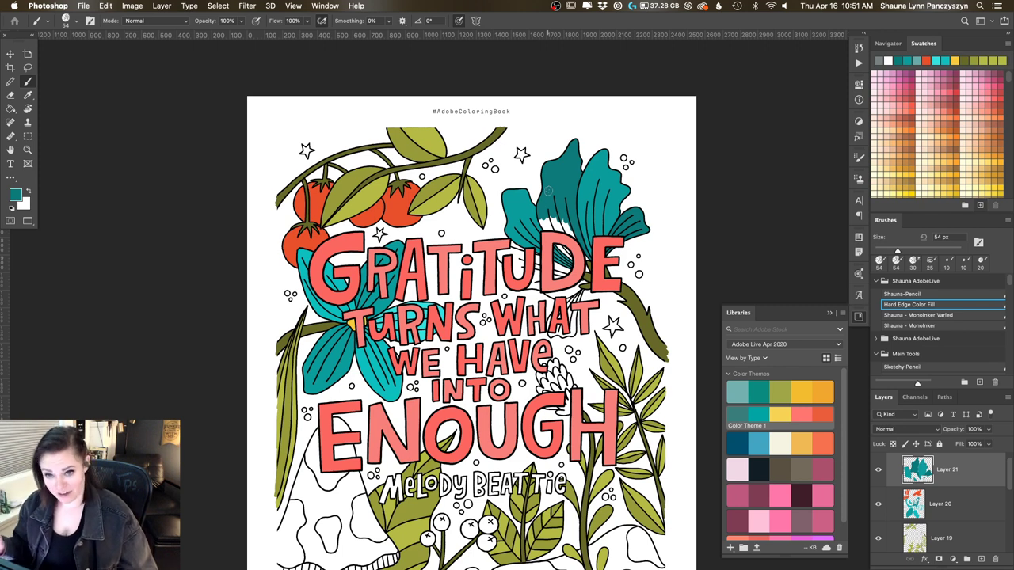
mouse_move(542, 220)
left_mouse_down()
mouse_move(547, 228)
mouse_move(561, 205)
mouse_move(543, 228)
mouse_move(568, 232)
left_mouse_up()
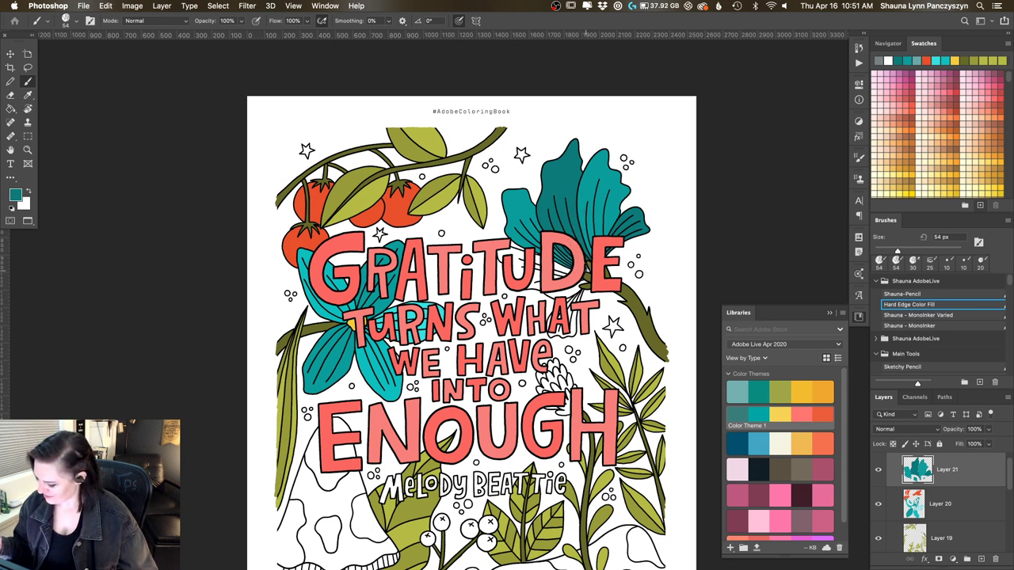
Sample the mid teal from the flower's right petal and paint the petal parts showing around the U and D of GRATITUDE
left_click_drag(580, 336, 570, 247)
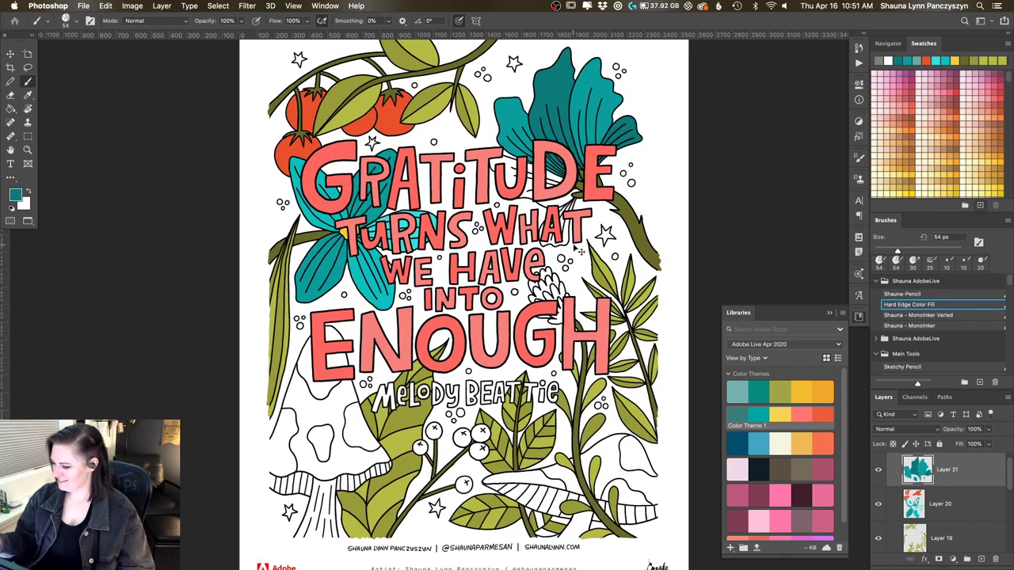
left_click(595, 95, "alt")
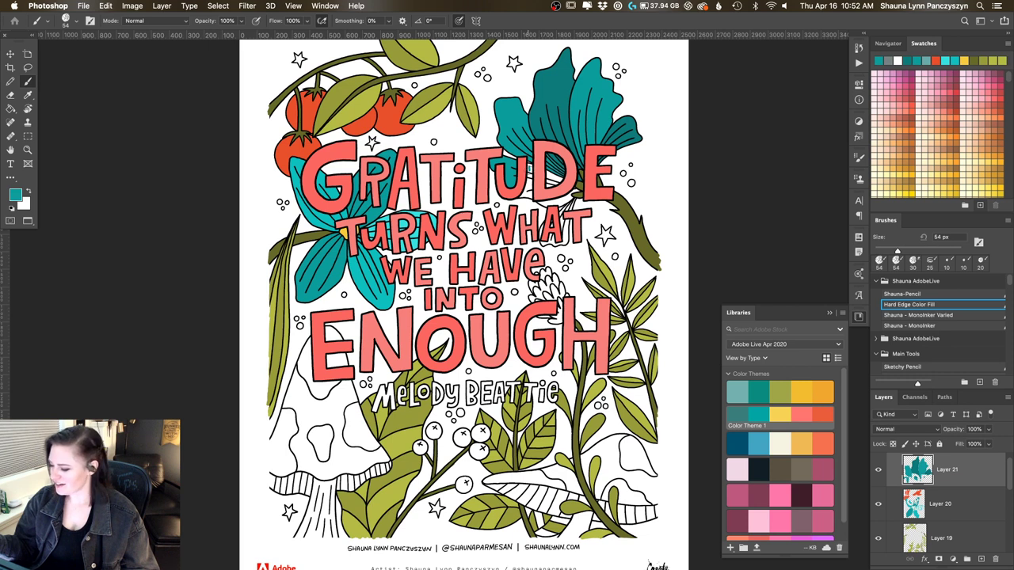
mouse_move(529, 167)
left_mouse_down()
mouse_move(522, 196)
mouse_move(531, 189)
left_mouse_up()
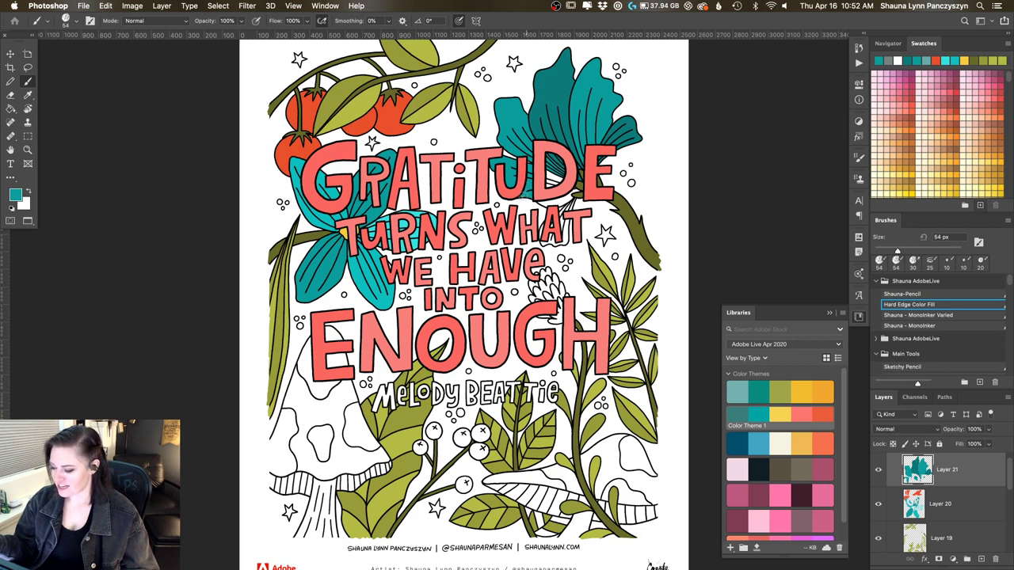
mouse_move(550, 175)
left_mouse_down()
mouse_move(558, 182)
mouse_move(551, 175)
left_mouse_up()
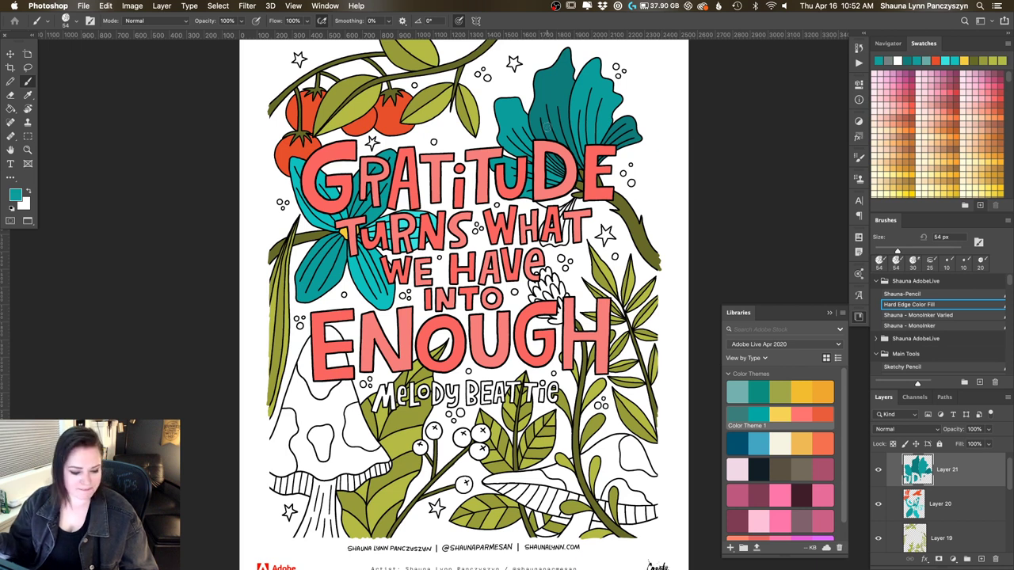
Try to fill the lower petal area beneath the D of GRATITUDE with the Paint Bucket, and undo the fill
key("e")
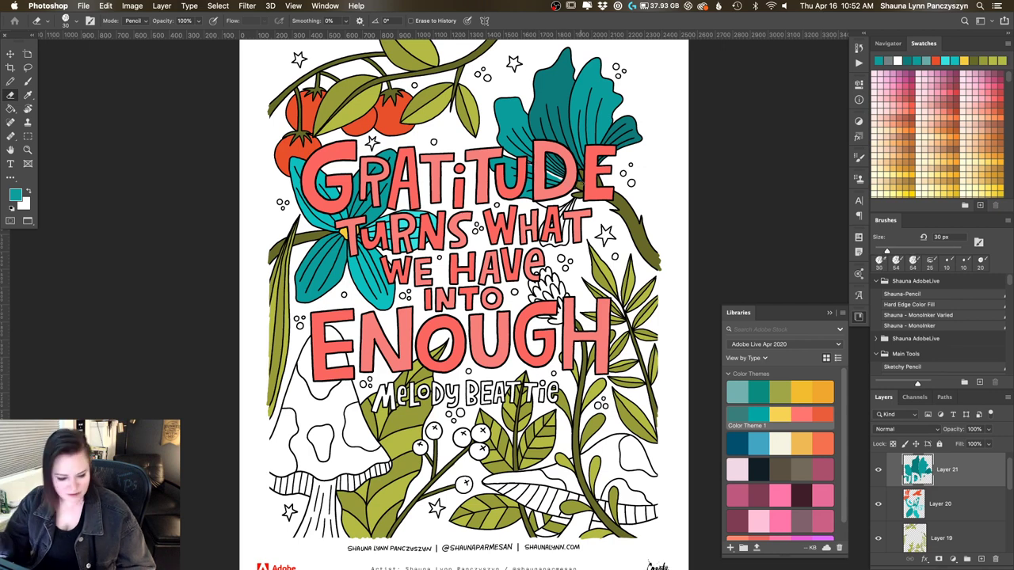
key("g")
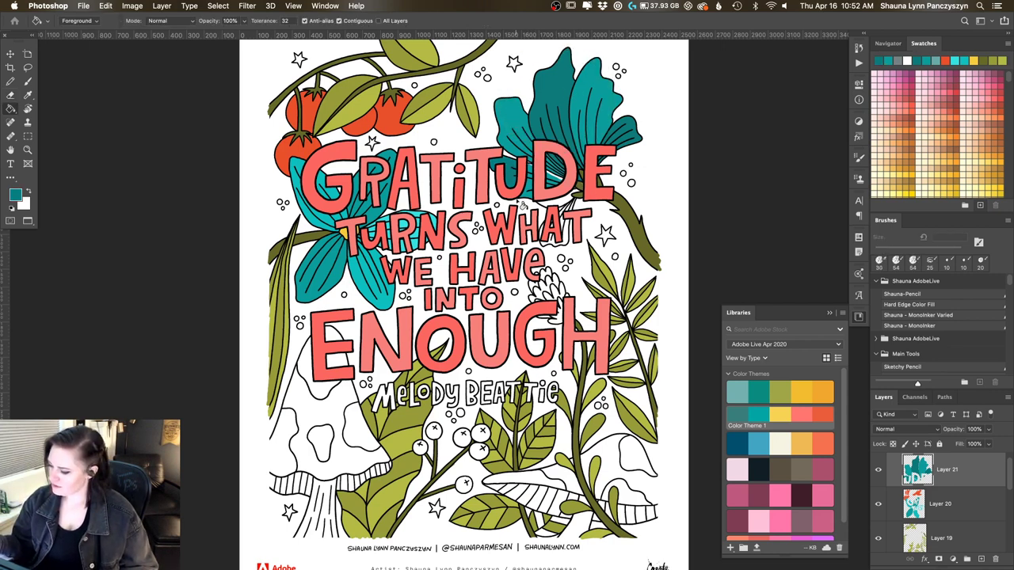
left_click(536, 200)
key("super+z")
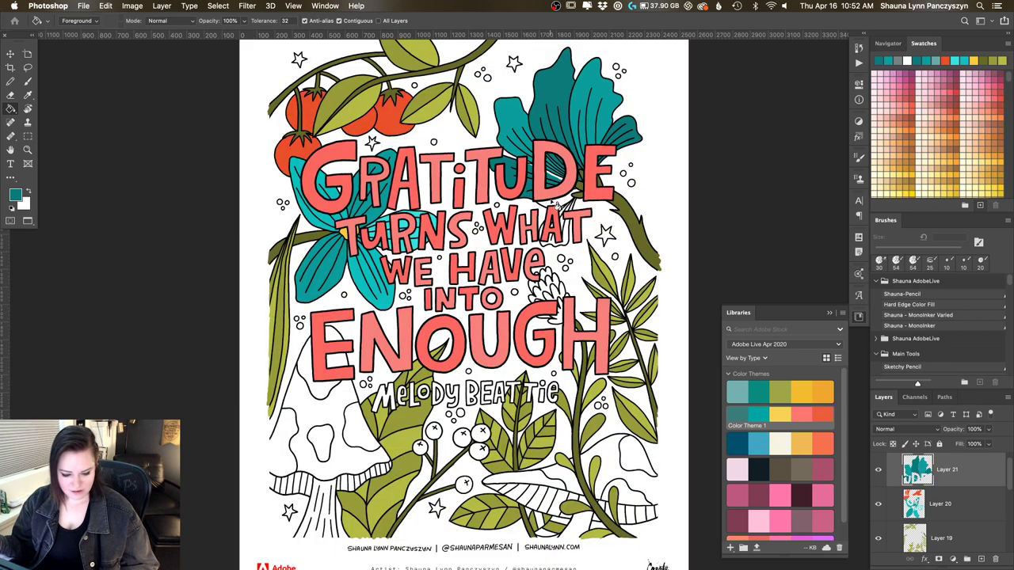
Paint the flower's remaining lower petals in teals inside the D and down behind WHAT with the Hard Edge Color Fill brush
key("b")
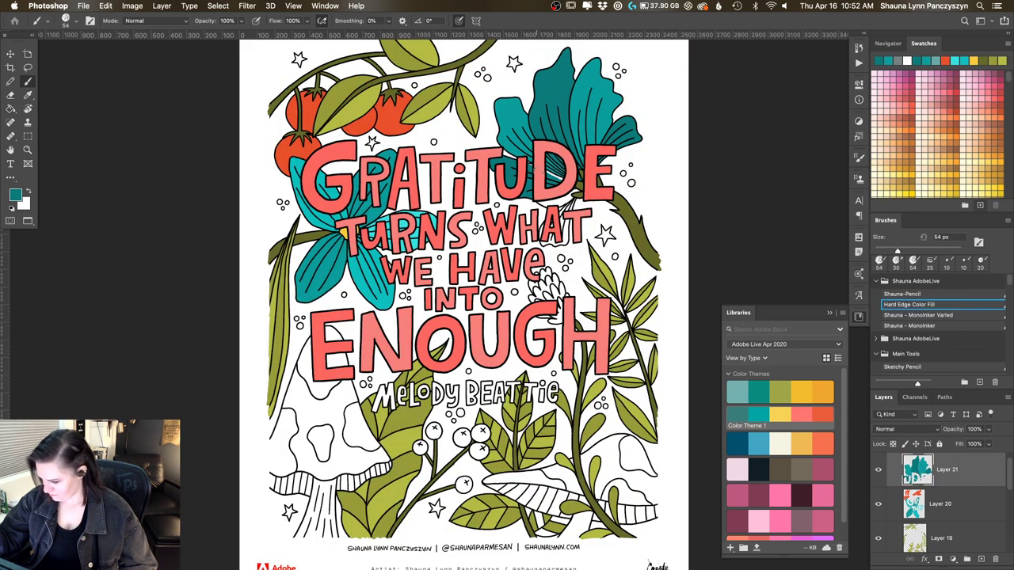
key("e")
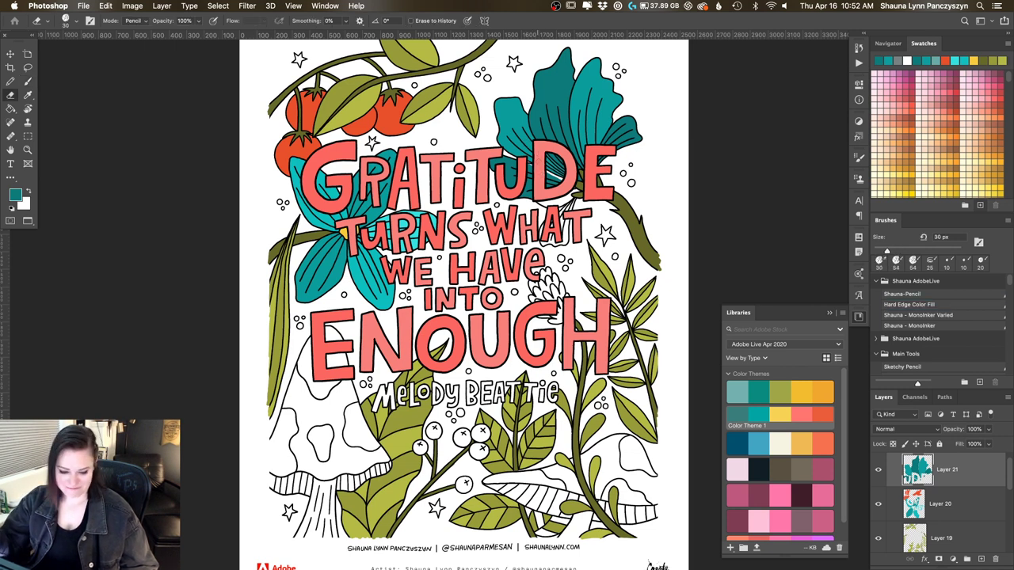
key("b")
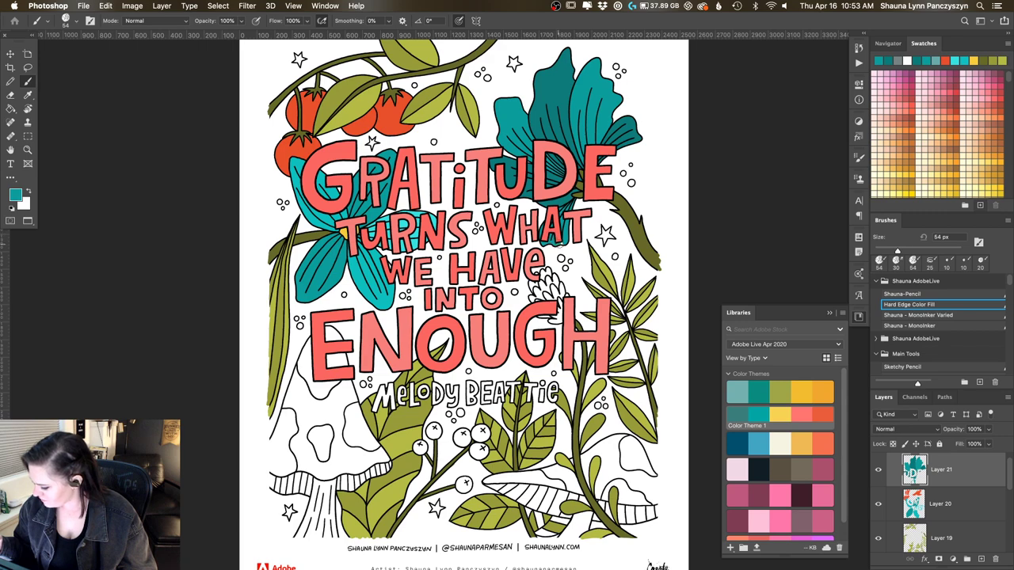
scroll(682, 238, "right", 3)
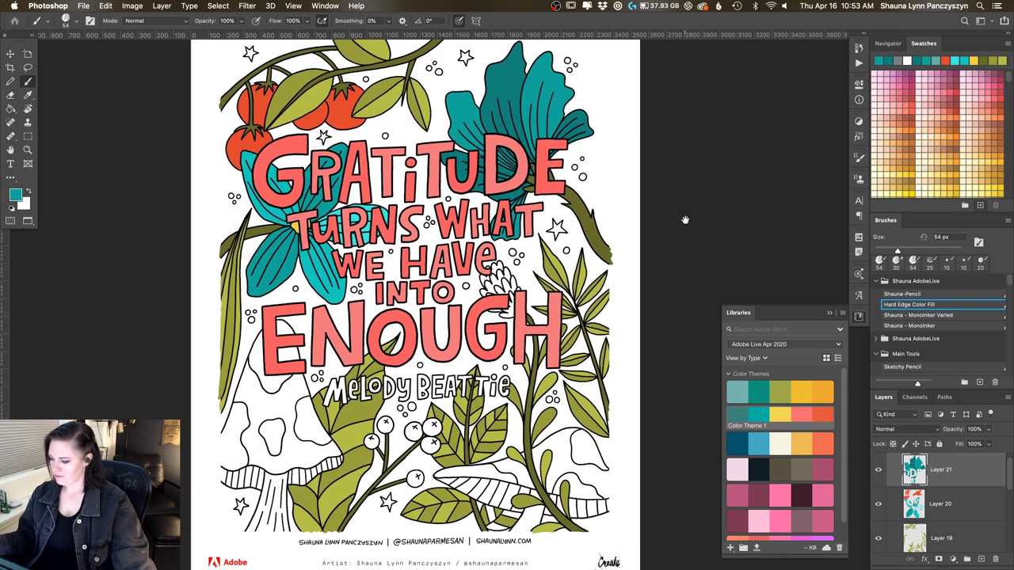
left_click_drag(679, 231, 681, 237)
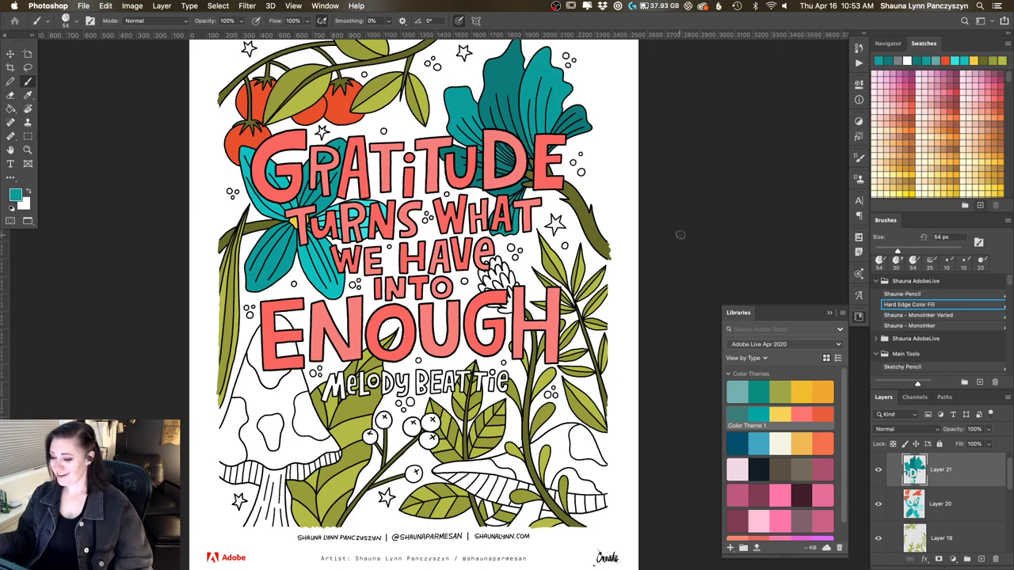